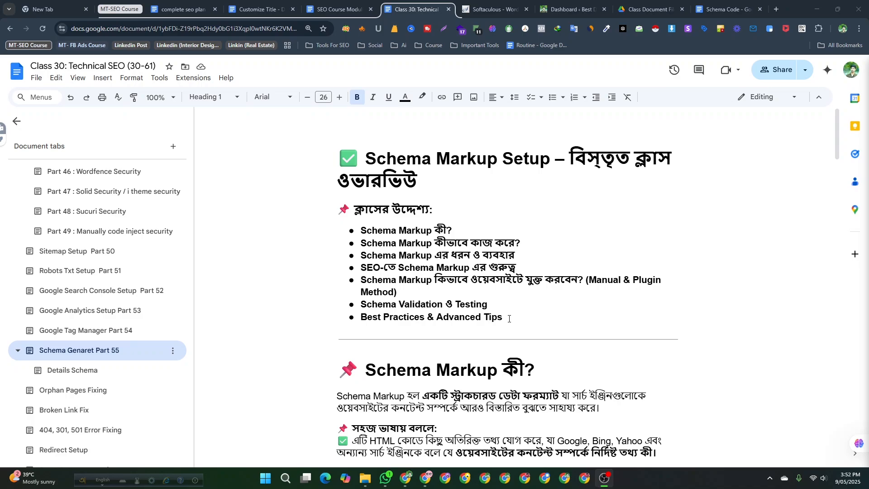
- Scroll through the Schema Markup Setup class overview in the document
scroll(509, 318, "down", 1)
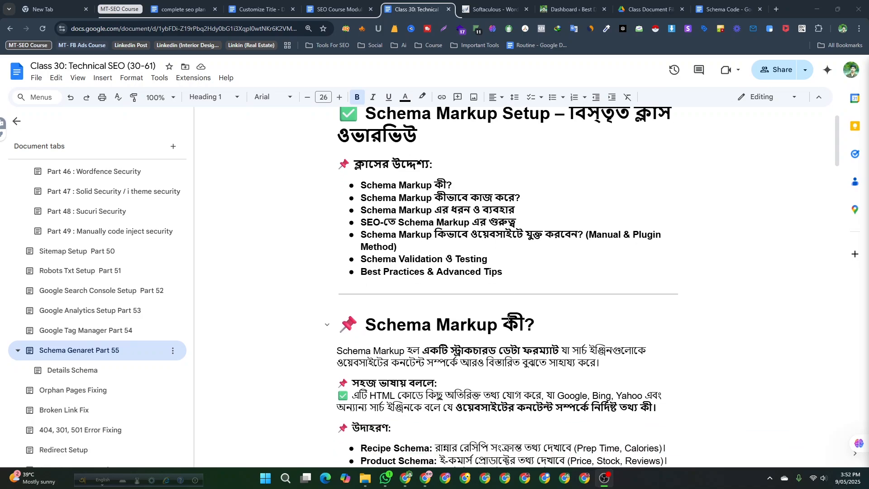
scroll(509, 318, "down", 2)
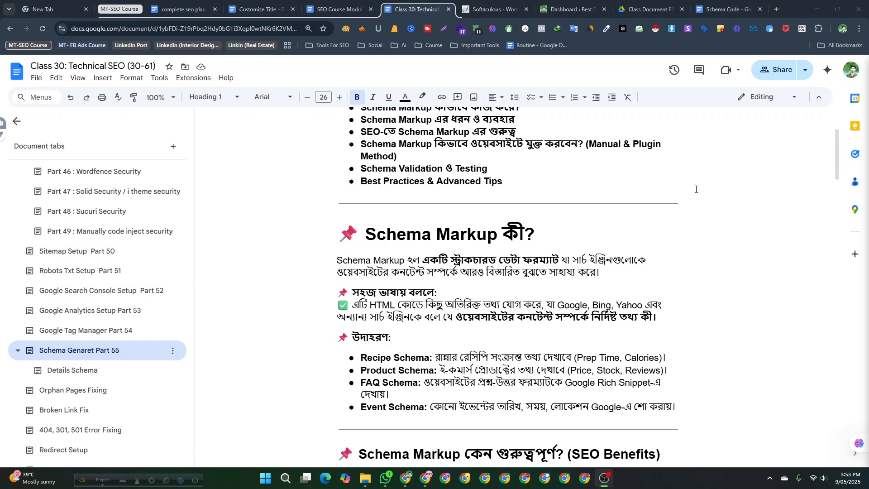
- Open a new browser tab and search Google for nord vpn
left_click(776, 10)
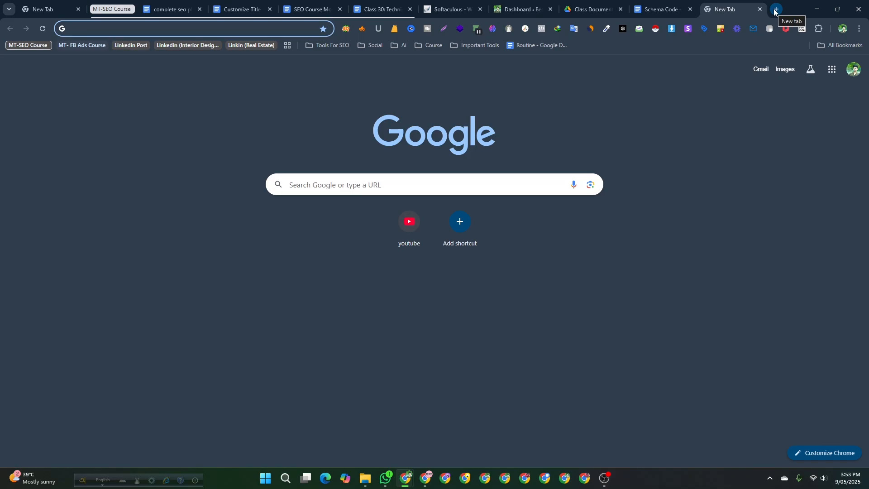
type("nord ")
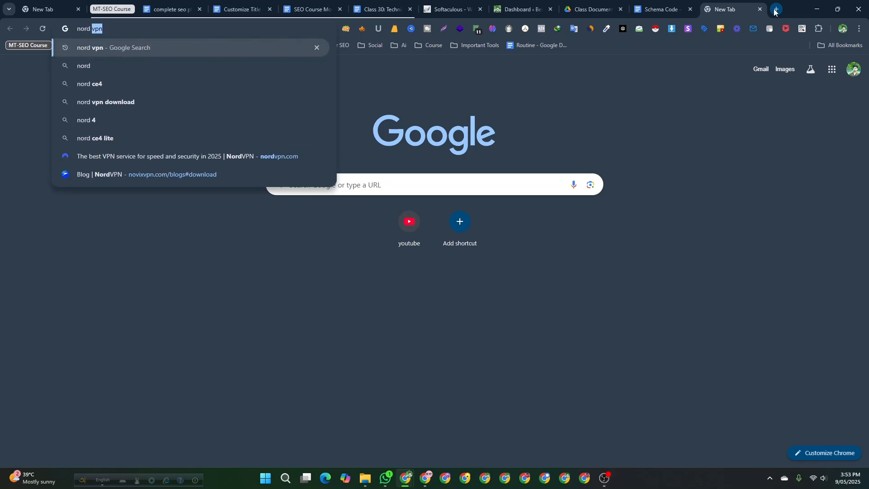
type("vpn")
key("Return")
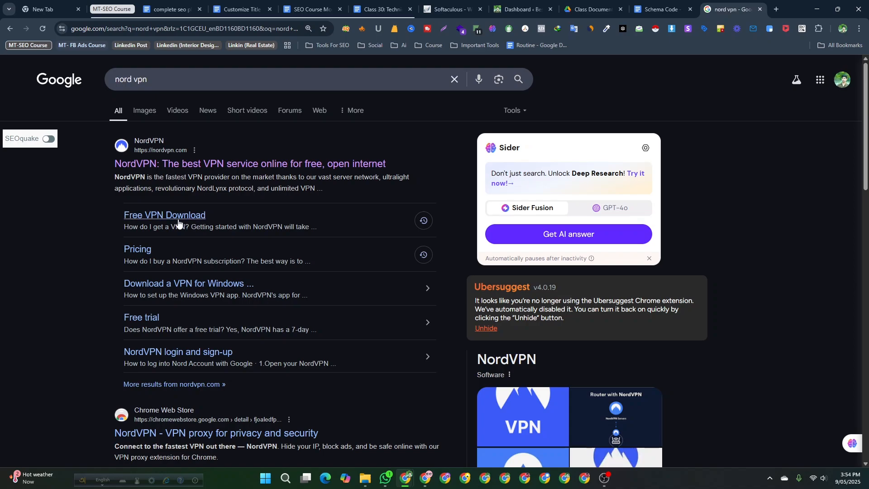
right_click(162, 220)
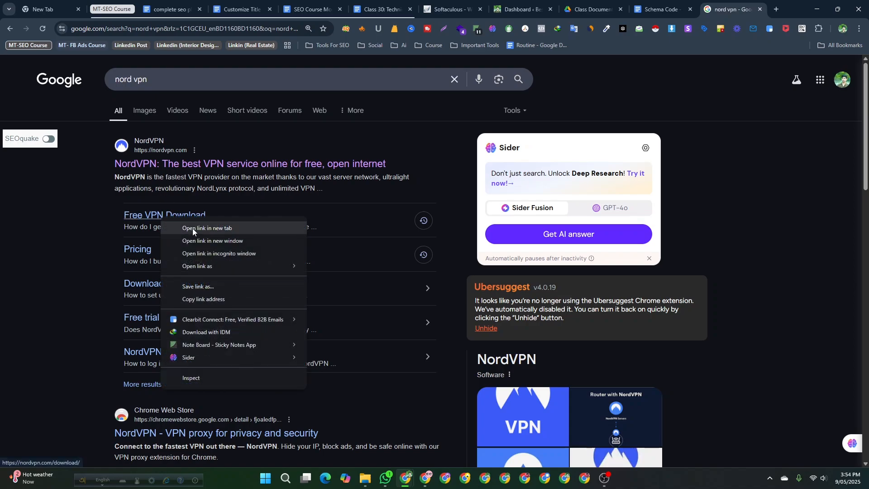
left_click(43, 222)
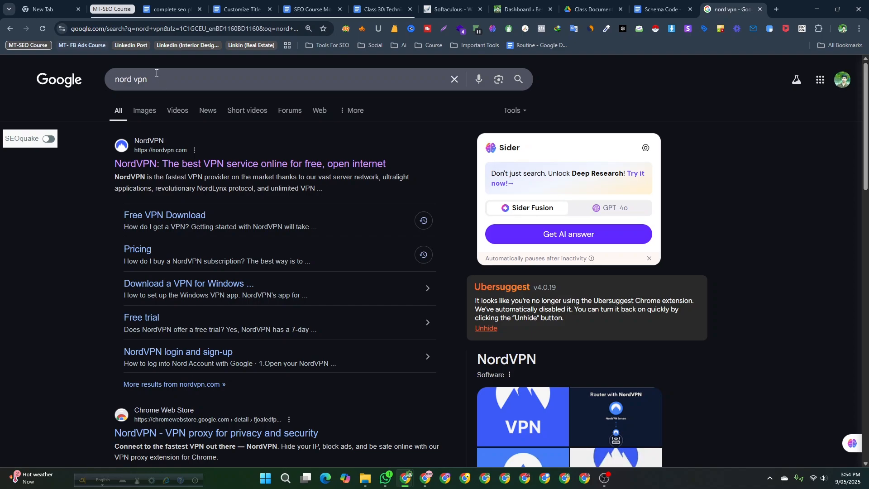
- Replace the search query with habit keyboard and run the search
left_click_drag(156, 79, 114, 82)
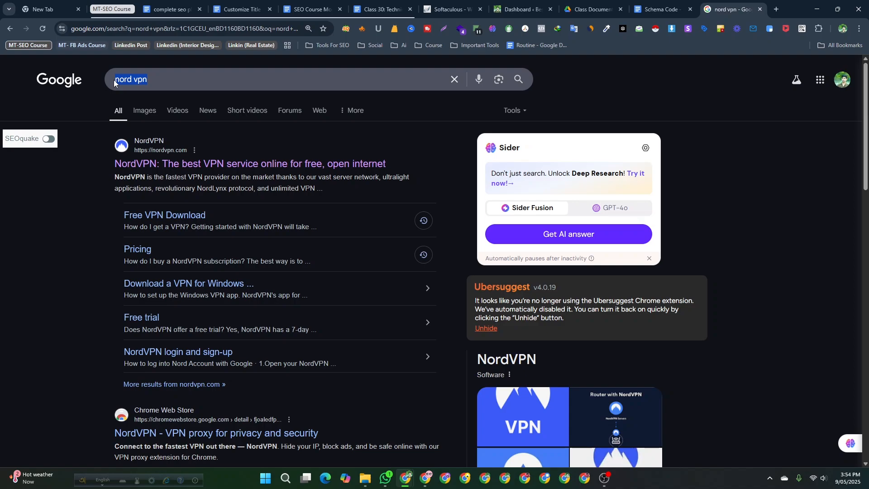
type("ratans")
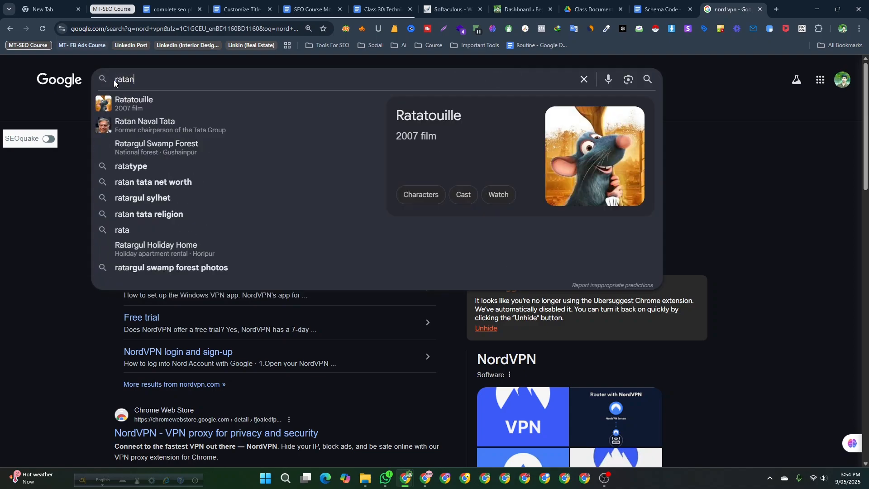
key("BackSpace")
key("BackSpace")
key("BackSpace")
key("BackSpace")
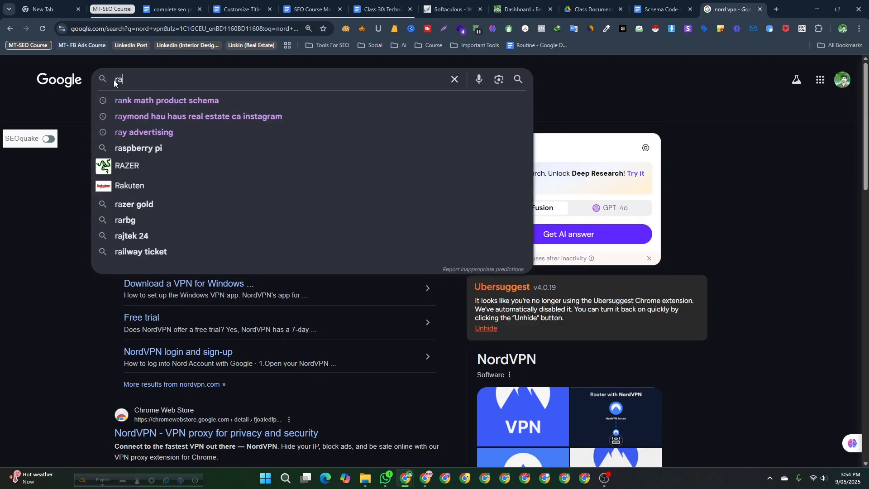
key("BackSpace")
key("BackSpace")
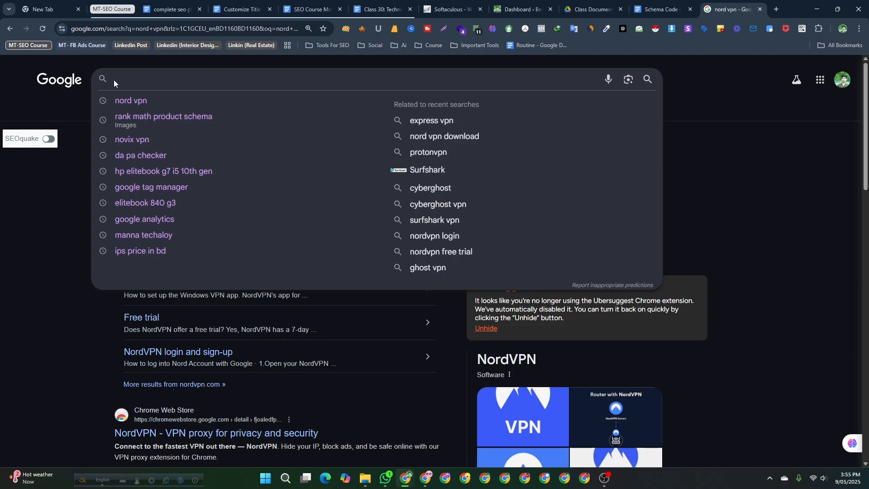
type("ha")
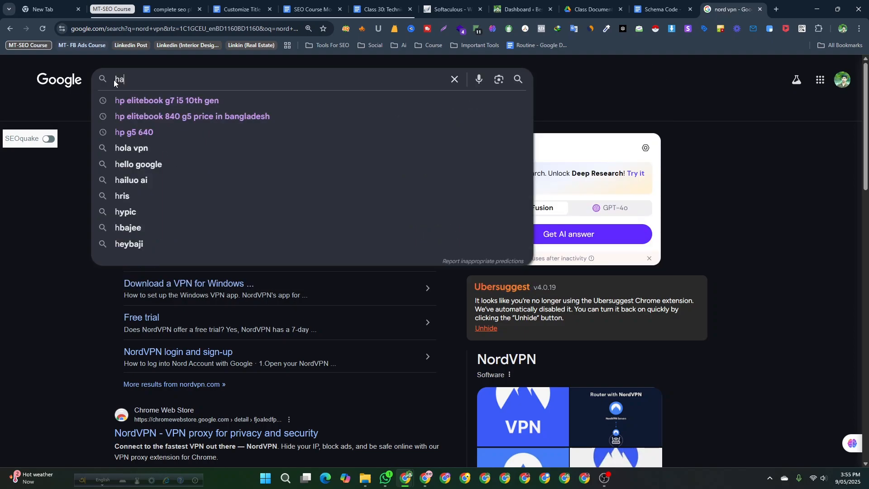
type("bit keybo")
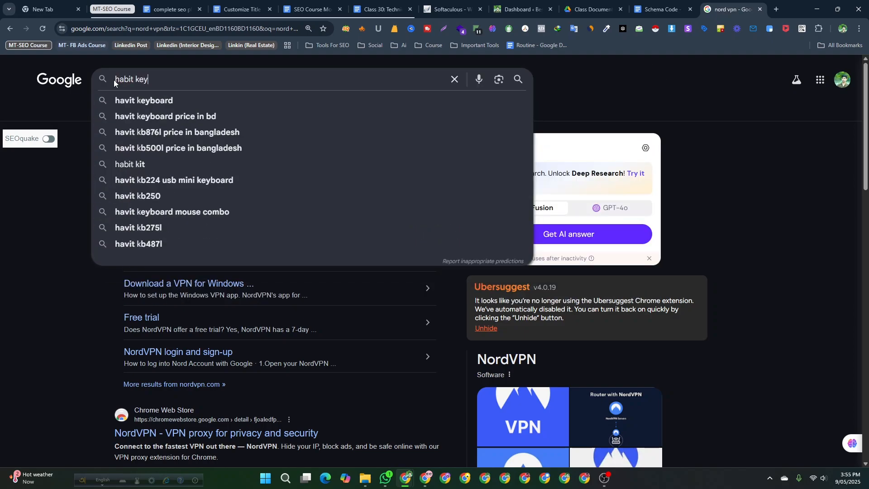
type("ard")
key("Return")
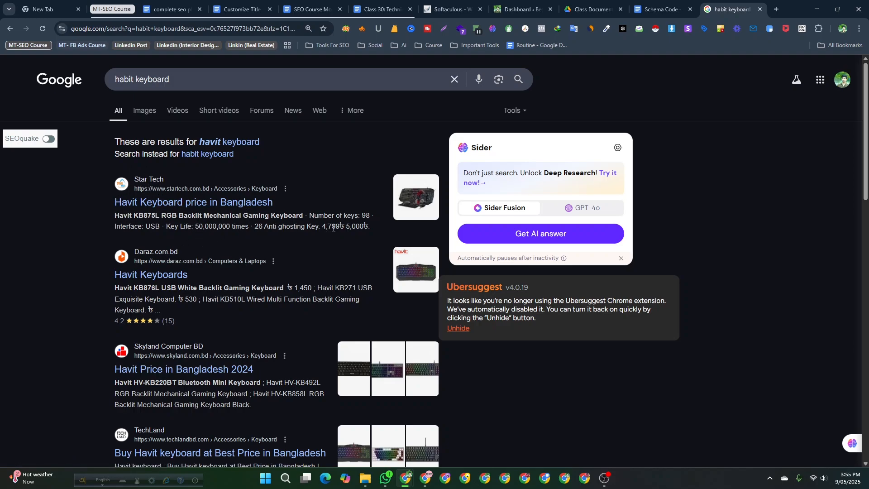
scroll(149, 294, "down", 1)
scroll(130, 210, "up", 1)
left_click_drag(113, 293, 284, 289)
left_click(29, 305)
left_click(170, 86)
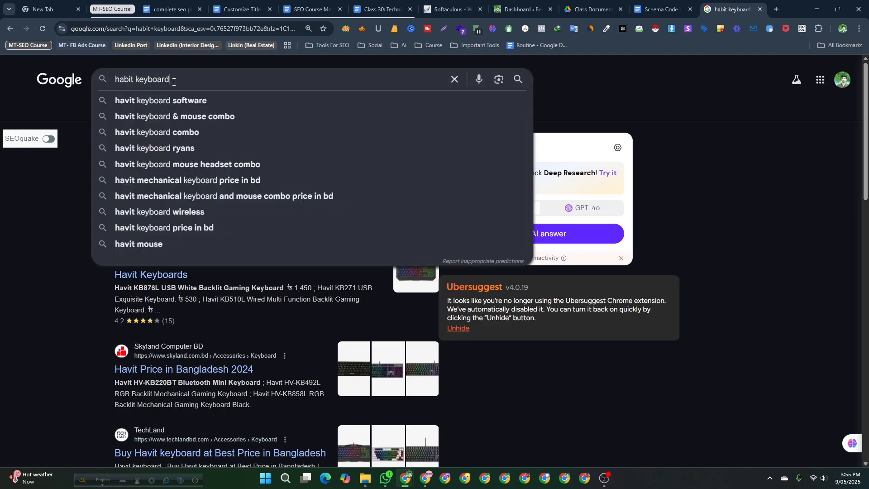
left_click(27, 280)
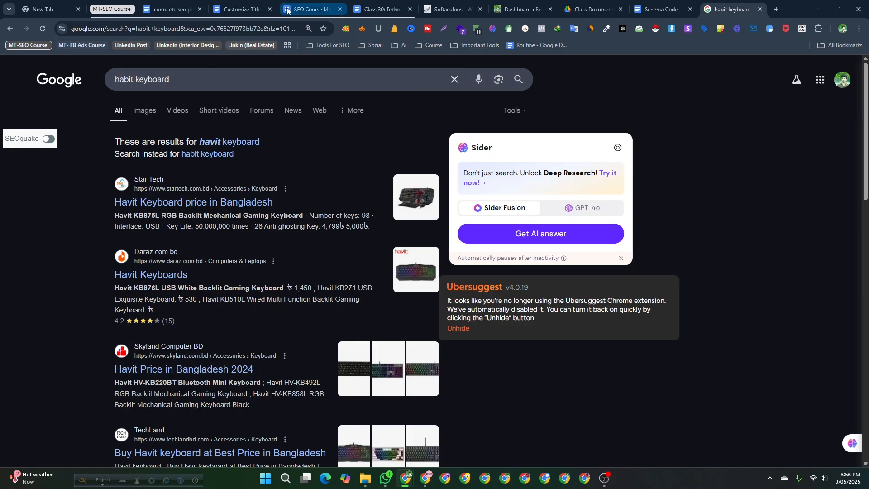
- Return to the Class 30 document and read through the schema markup sections down to the WordPress plugin methods
left_click(383, 9)
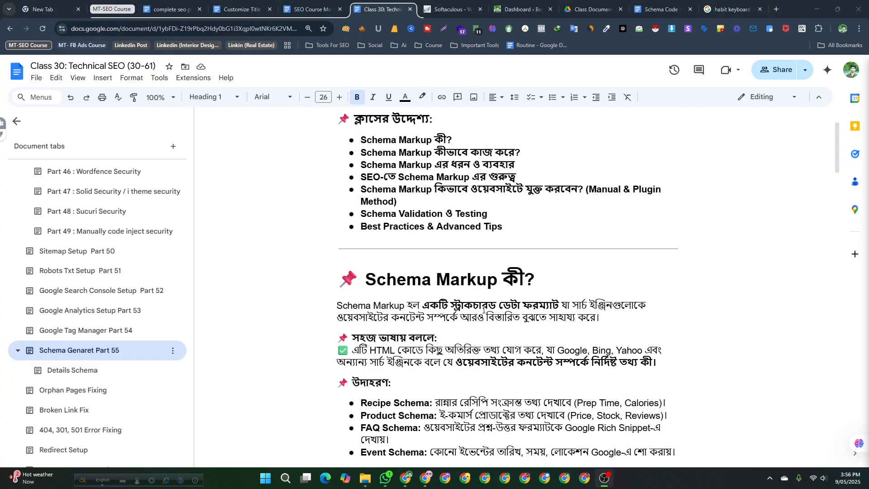
scroll(368, 324, "down", 2)
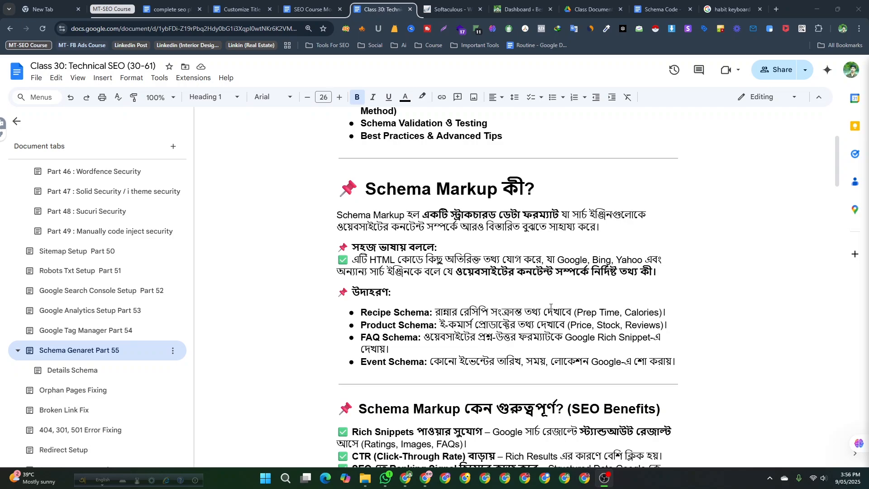
scroll(385, 319, "down", 1)
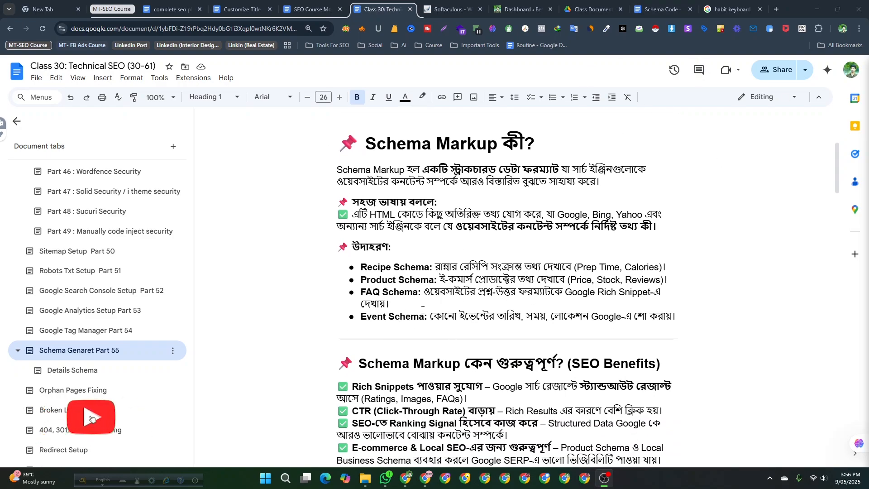
scroll(422, 310, "down", 1)
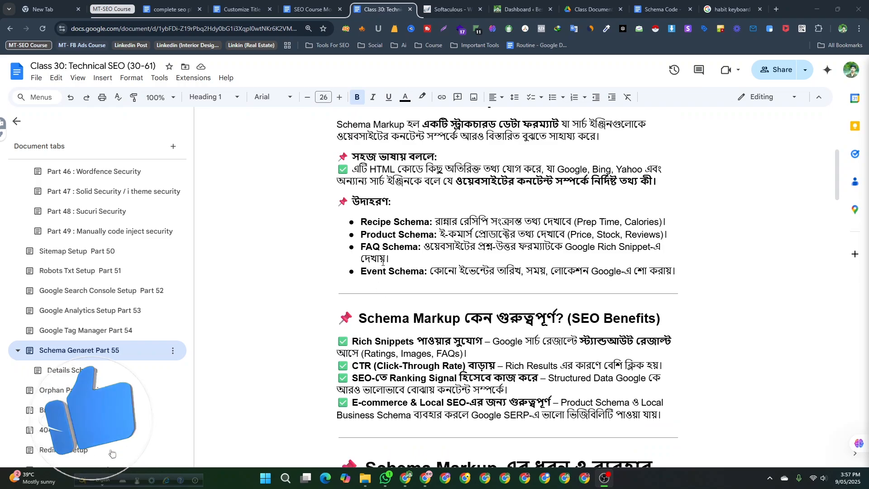
scroll(383, 261, "down", 1)
scroll(413, 230, "up", 4)
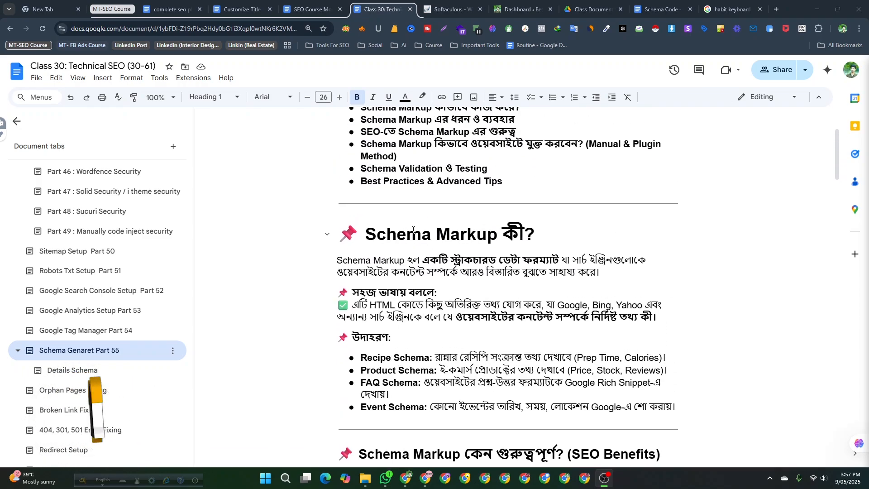
scroll(413, 230, "down", 5)
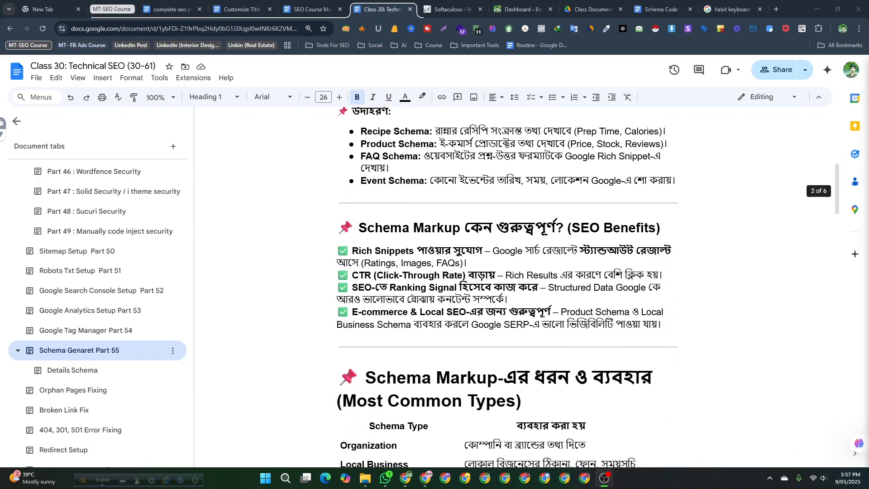
scroll(412, 298, "down", 1)
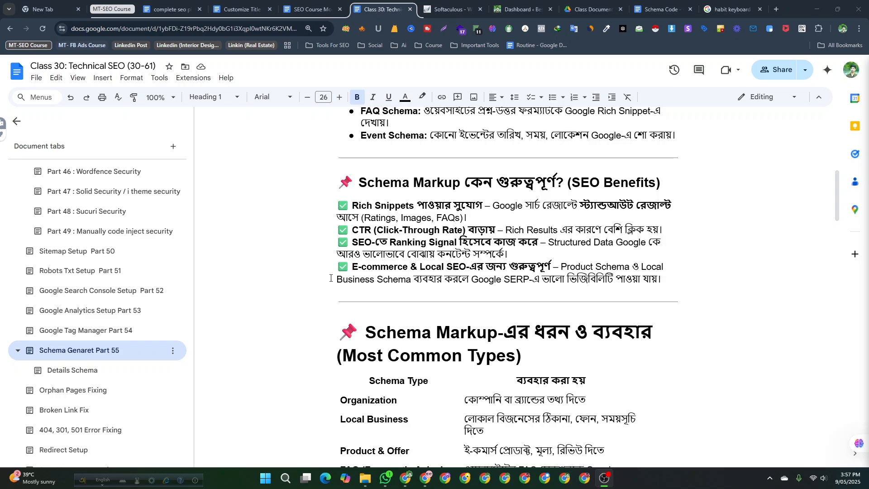
scroll(330, 278, "down", 6)
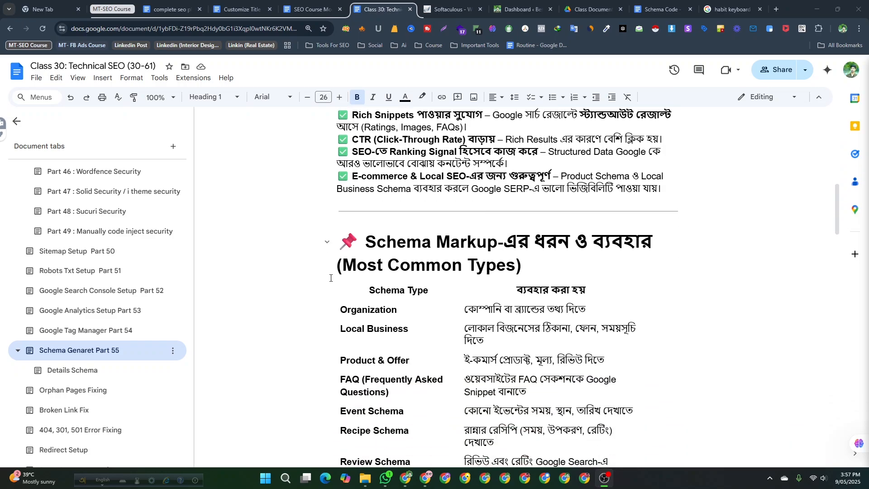
scroll(330, 278, "down", 15)
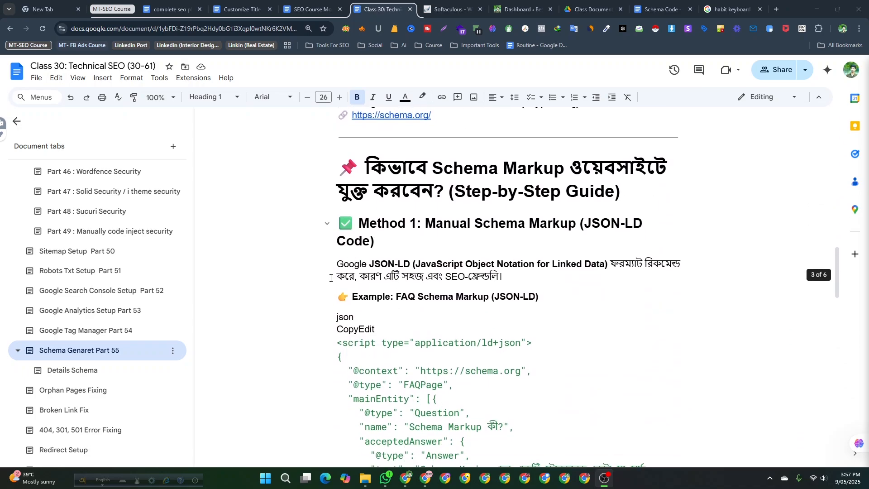
scroll(331, 278, "down", 1)
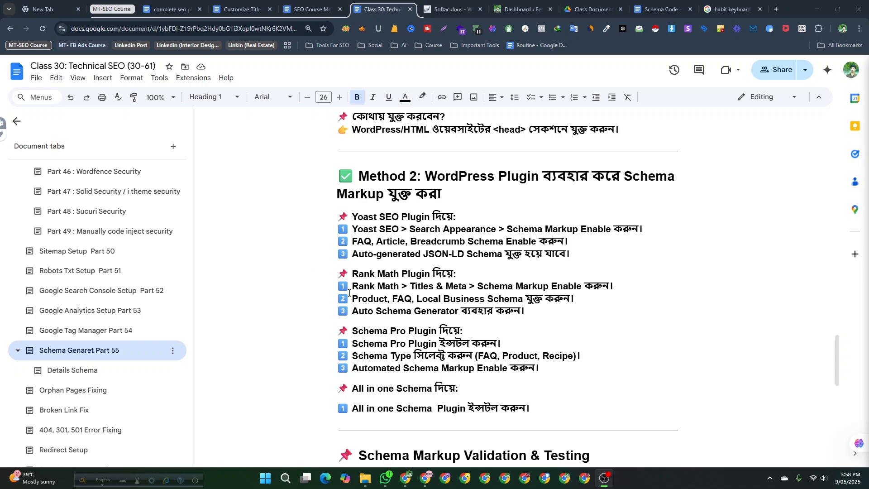
scroll(381, 252, "down", 1)
scroll(381, 251, "up", 2)
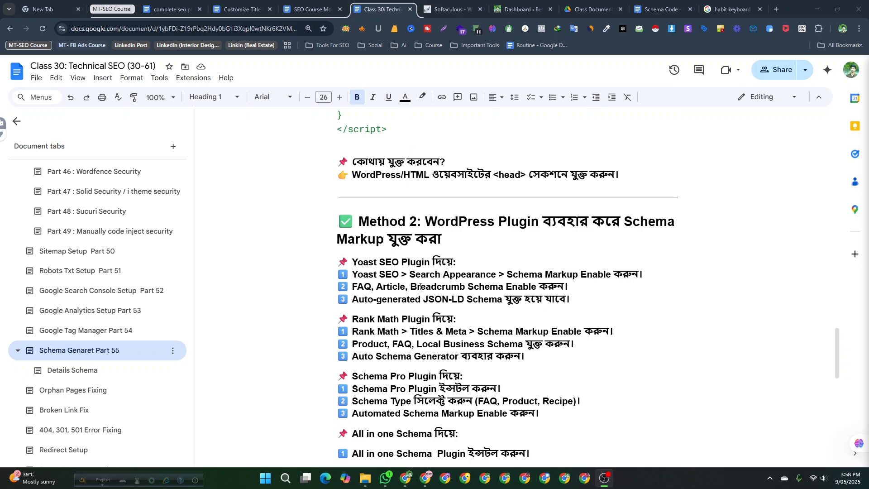
scroll(421, 287, "down", 1)
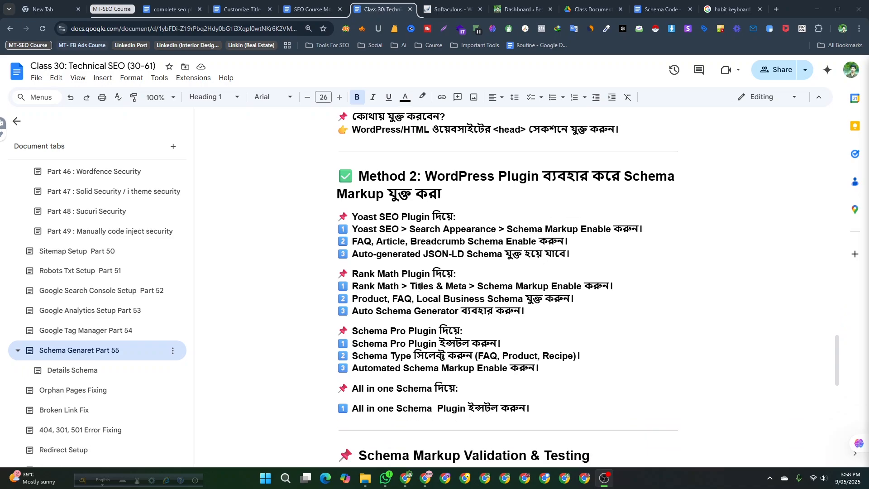
left_click(543, 407)
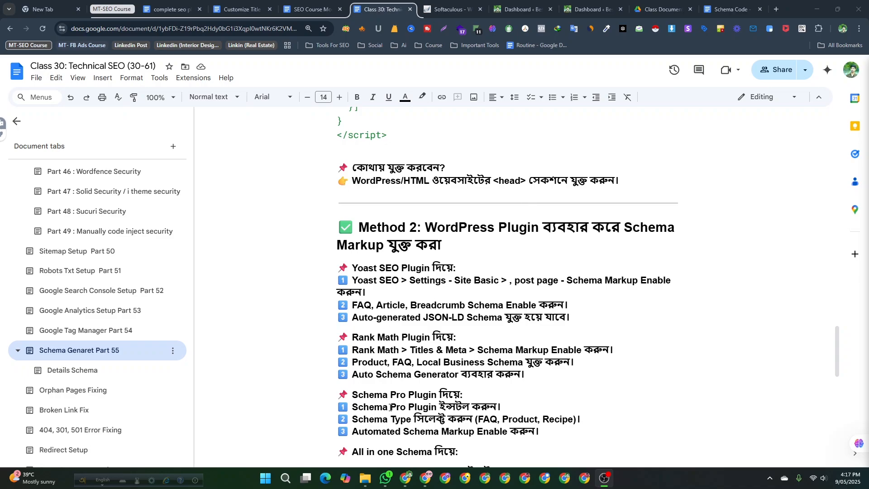
scroll(374, 427, "down", 1)
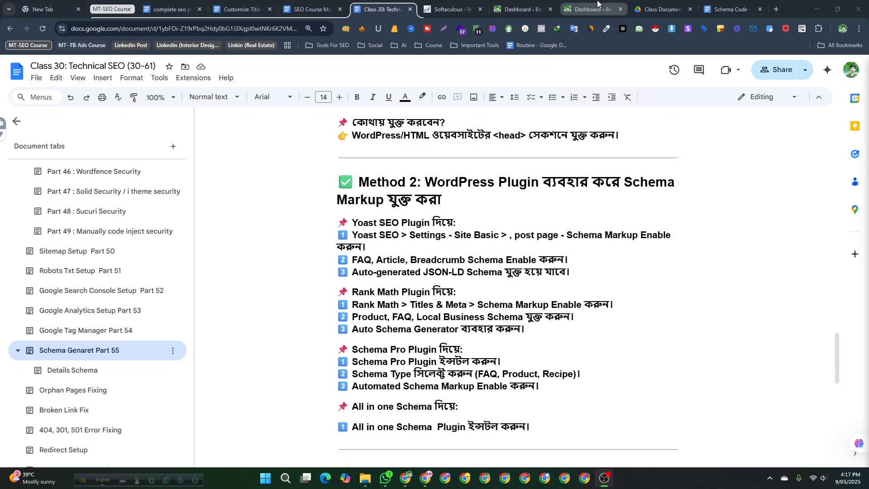
- Switch to the WordPress dashboard tab, reload the Dashboard, and close the duplicate dashboard tab
key("ctrl+Tab")
key("ctrl+Tab")
scroll(206, 232, "up", 2)
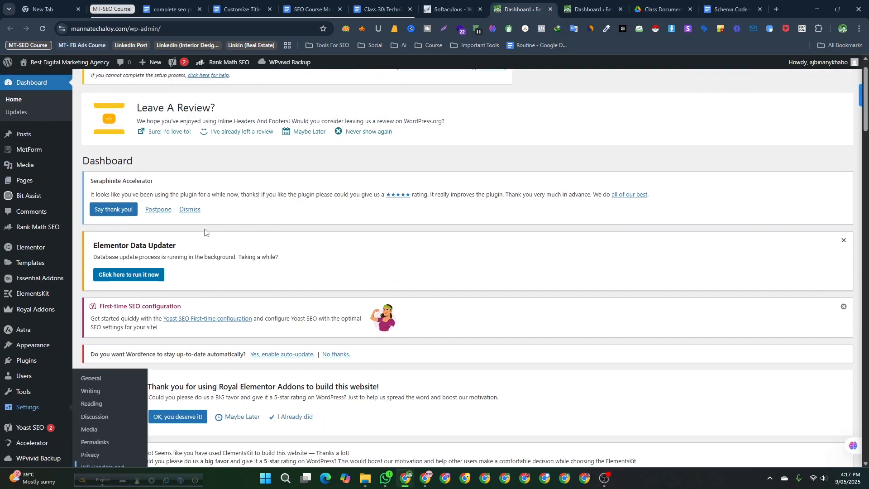
left_click(38, 84)
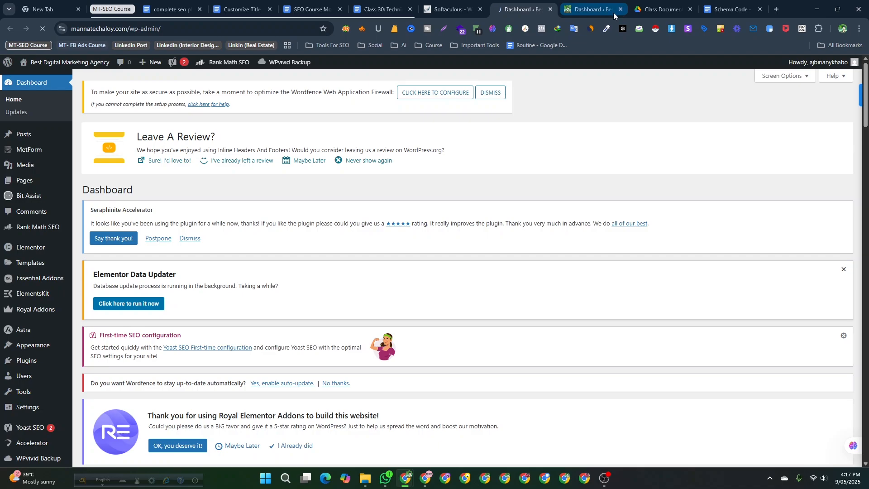
left_click(621, 9)
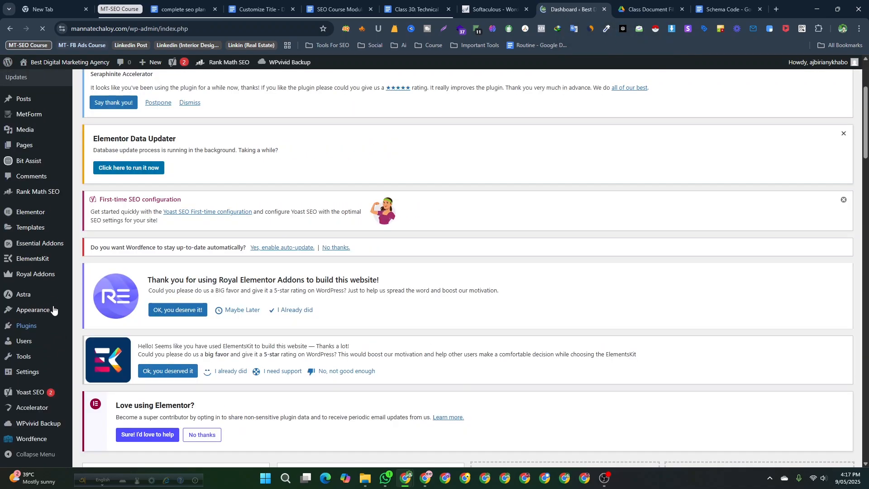
- Open the Add Plugin page in a new browser tab and switch to it
scroll(25, 324, "down", 2)
mouse_move(27, 325)
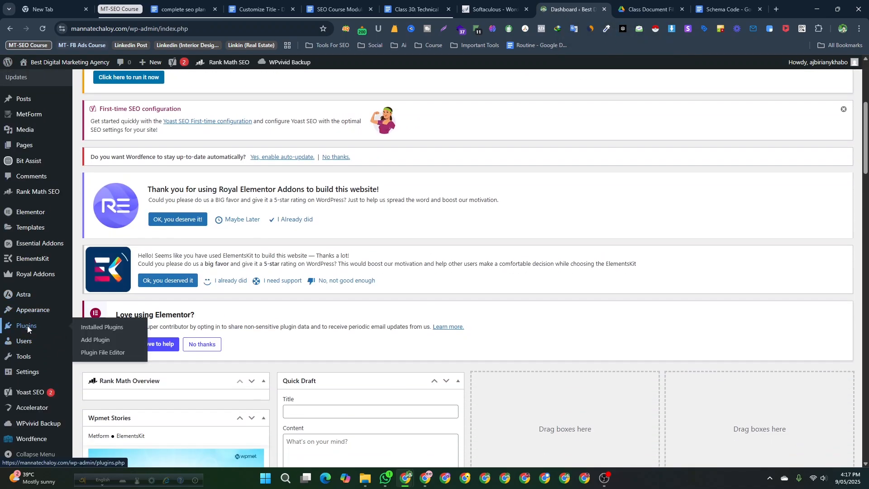
right_click(96, 339)
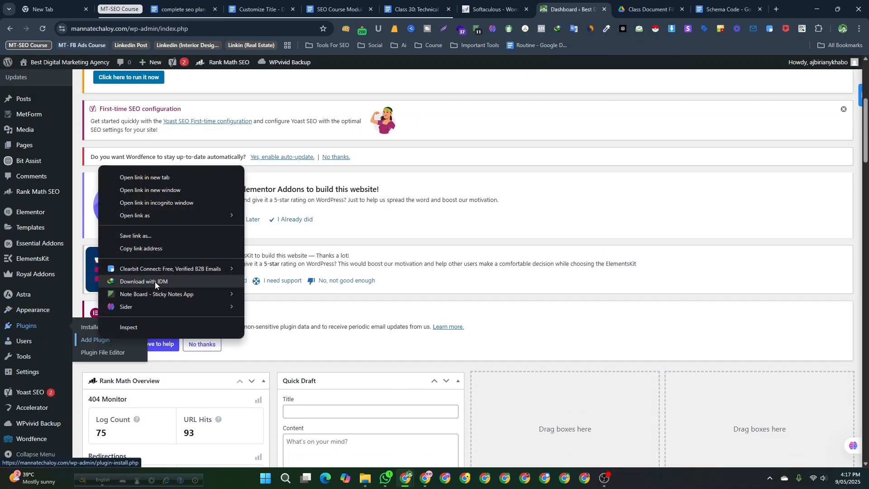
left_click(174, 175)
left_click(577, 11)
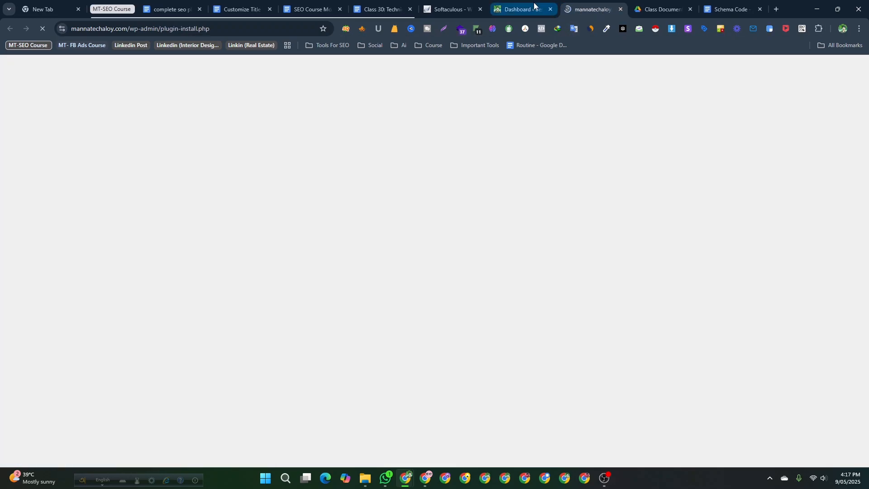
- Examine the Add Plugins page and its plugin search field, glancing at the dashboard and course document tabs
scroll(280, 384, "down", 4)
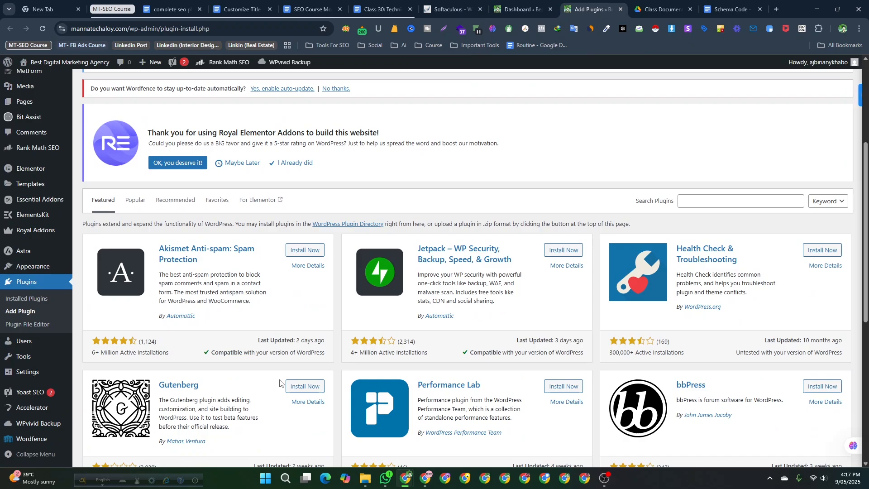
scroll(280, 384, "up", 3)
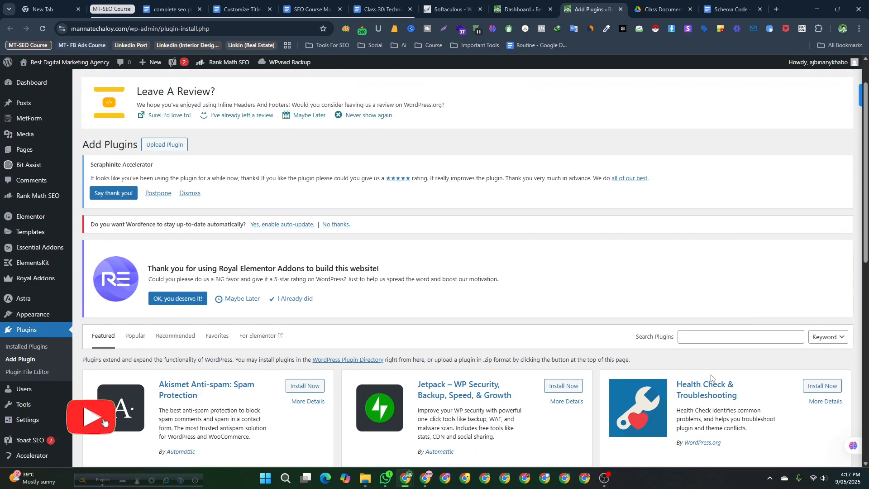
scroll(703, 244, "down", 2)
left_click(706, 245)
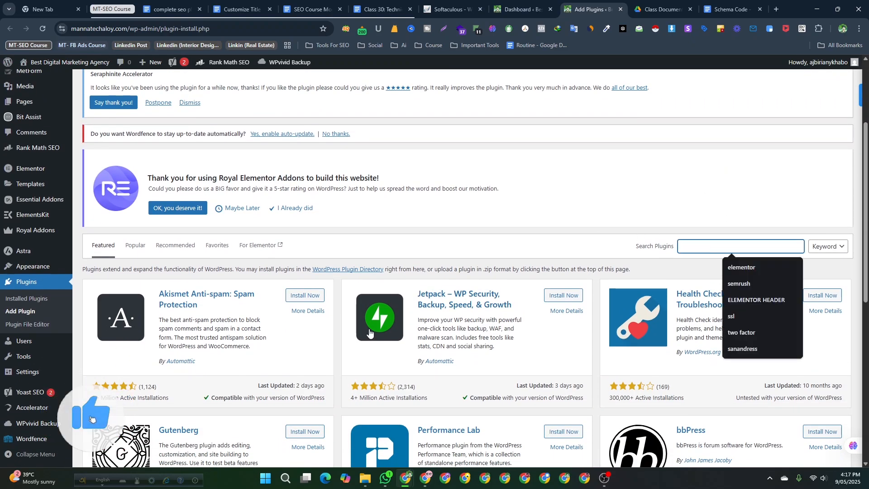
scroll(411, 346, "up", 2)
left_click(693, 337)
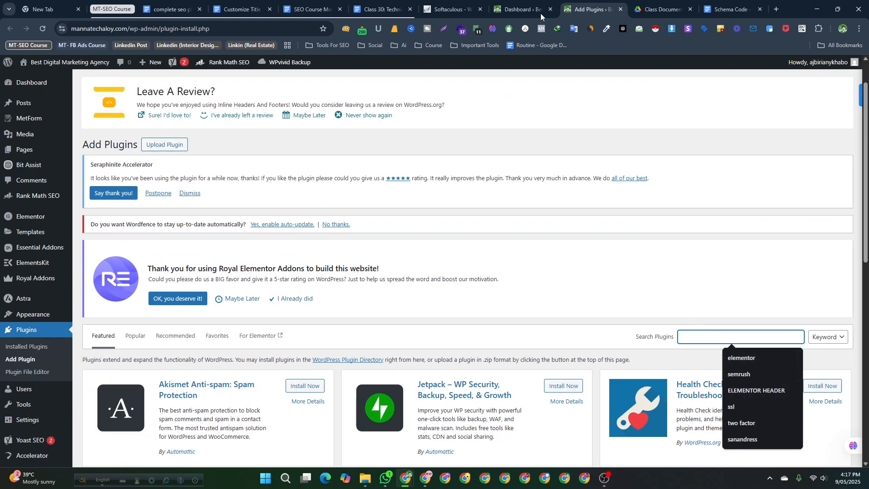
left_click(523, 9)
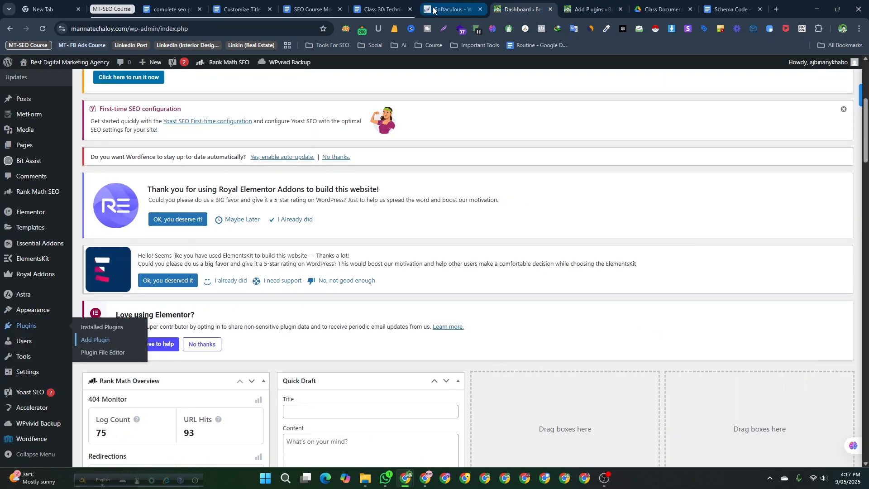
left_click(369, 8)
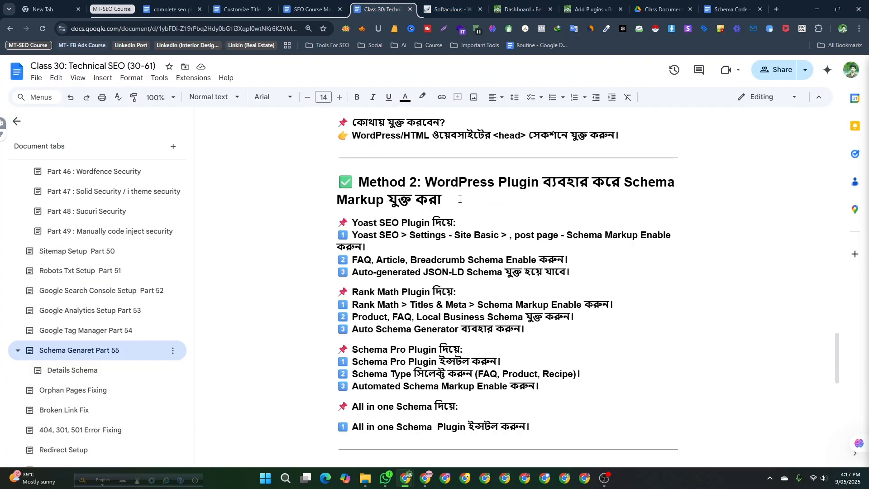
left_click(583, 3)
- Open the All Posts list in a new tab and switch to it
scroll(31, 263, "up", 1)
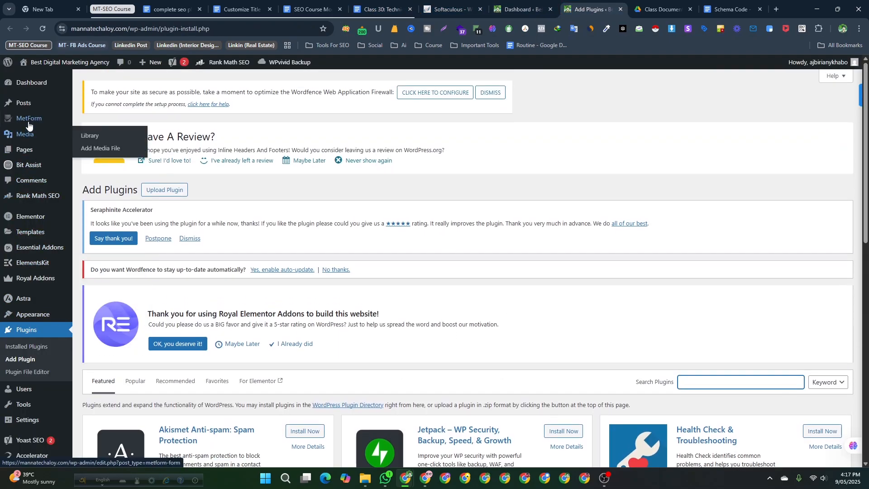
mouse_move(26, 104)
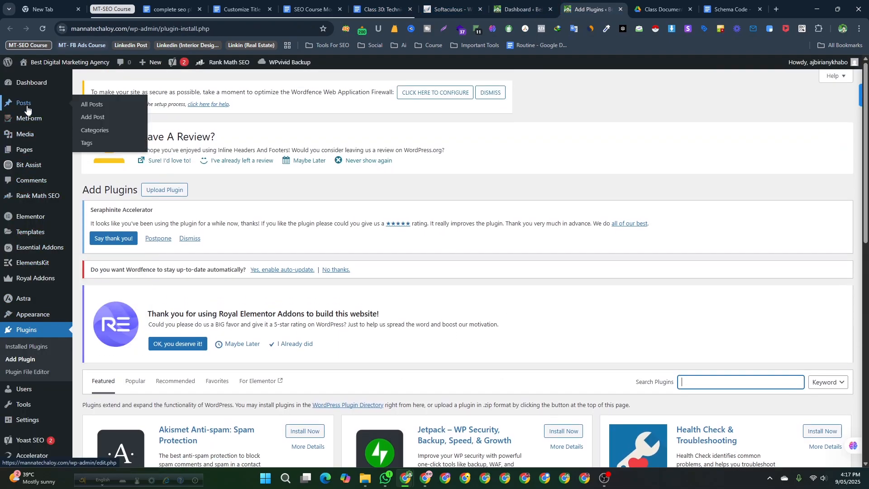
right_click(92, 110)
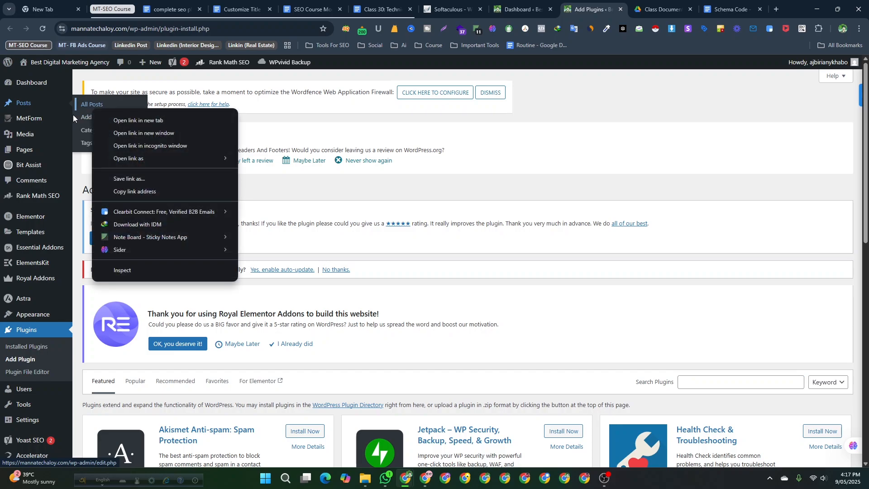
left_click(487, 148)
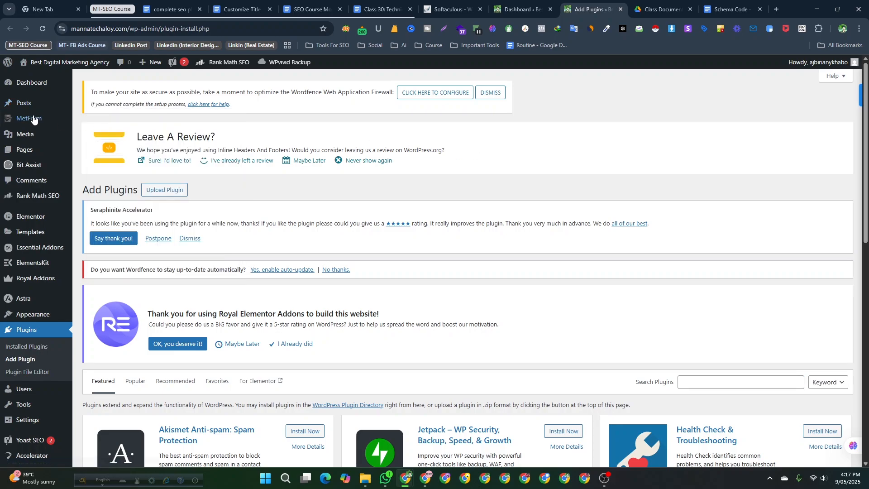
mouse_move(23, 105)
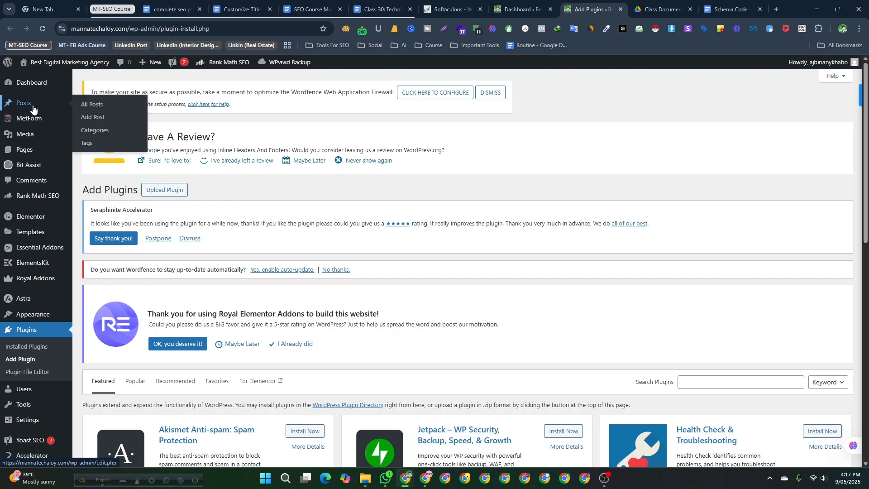
right_click(89, 107)
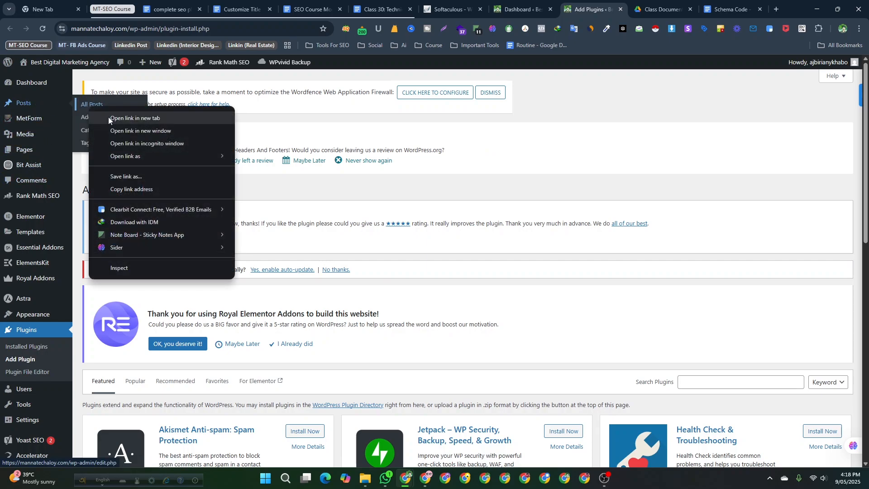
left_click(108, 117)
left_click(602, 10)
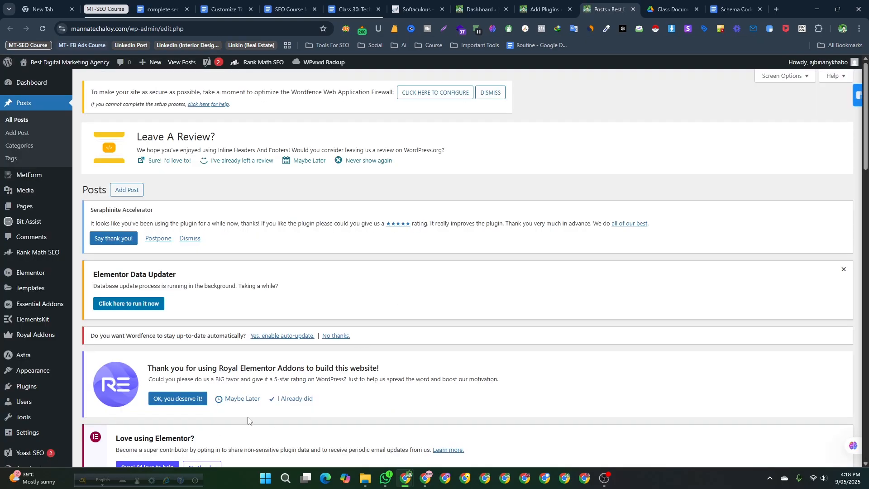
- Open the Social Media vs SEO post in the classic editor
scroll(240, 403, "down", 5)
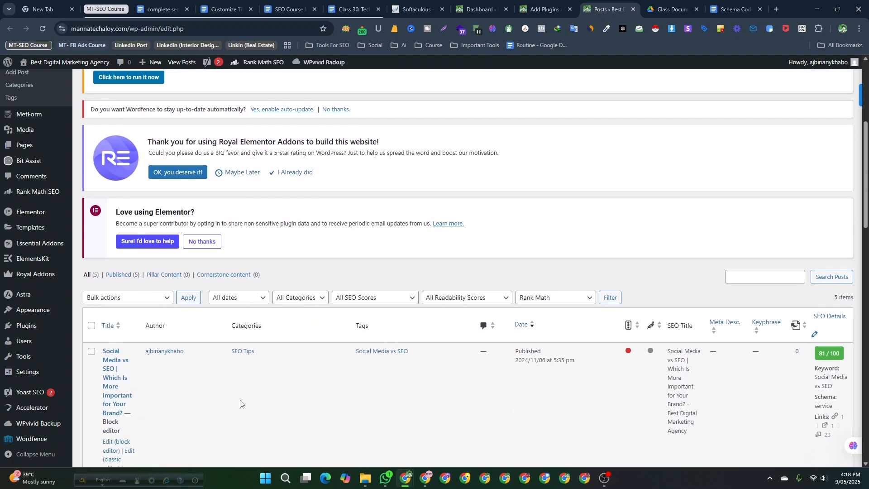
scroll(241, 403, "down", 2)
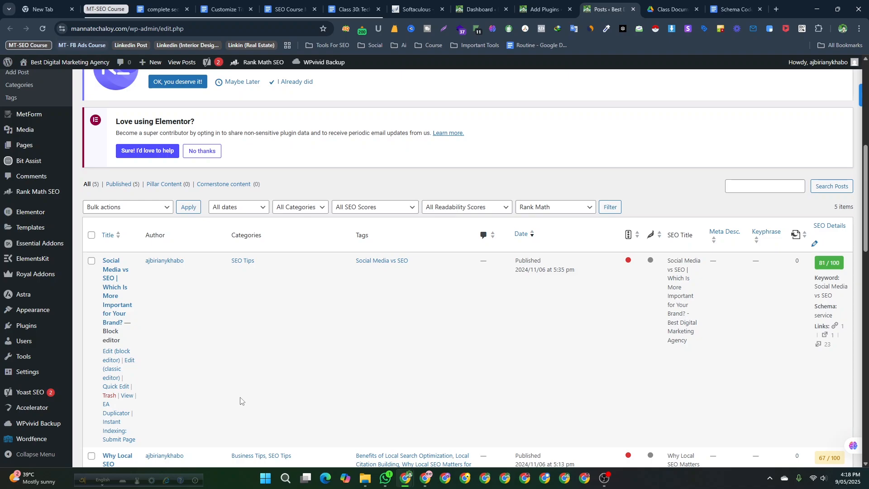
scroll(163, 365, "down", 1)
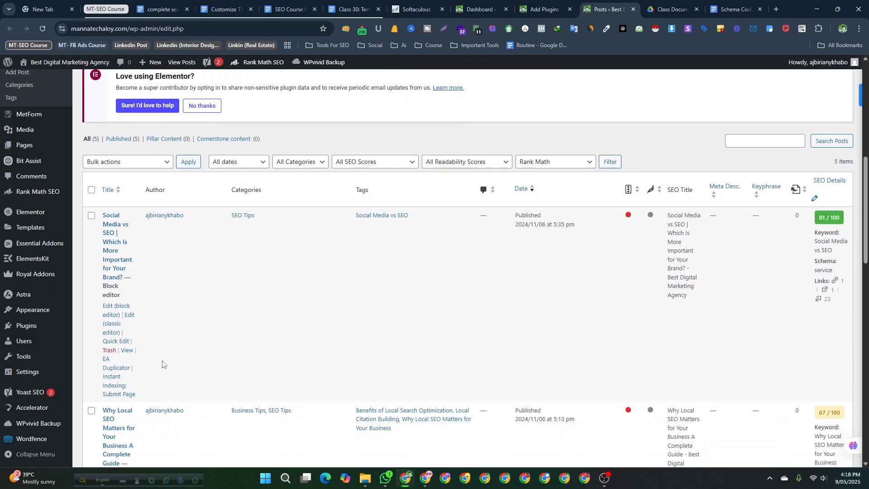
scroll(179, 261, "up", 2)
scroll(143, 316, "down", 3)
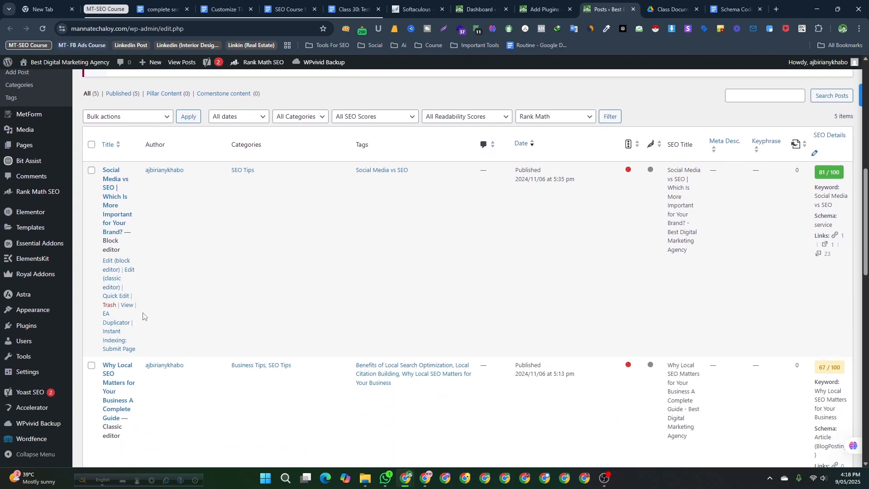
scroll(130, 271, "up", 3)
scroll(127, 334, "down", 3)
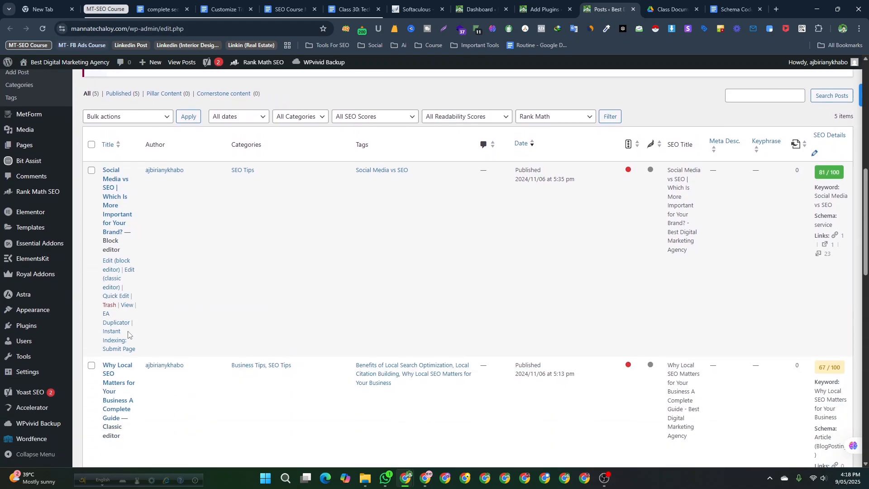
left_click(130, 270)
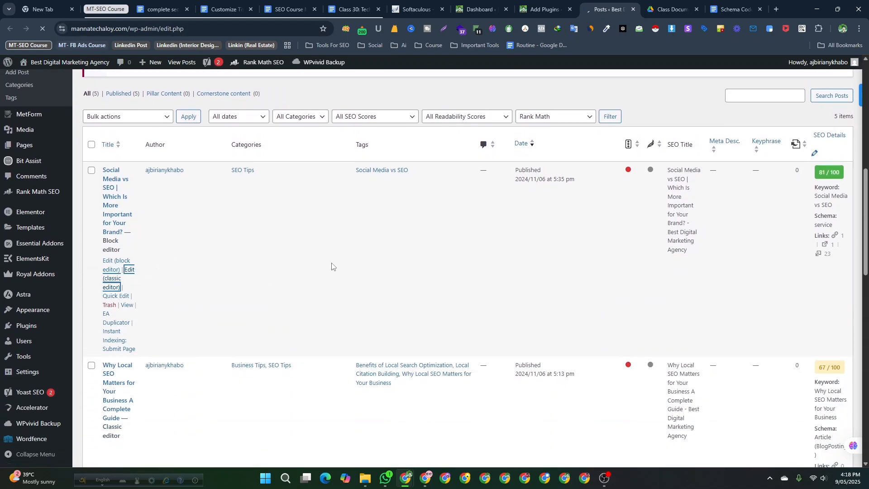
- Scroll through the post editor to examine the content and the Rank Math SEO and Yoast SEO panels
scroll(236, 366, "down", 5)
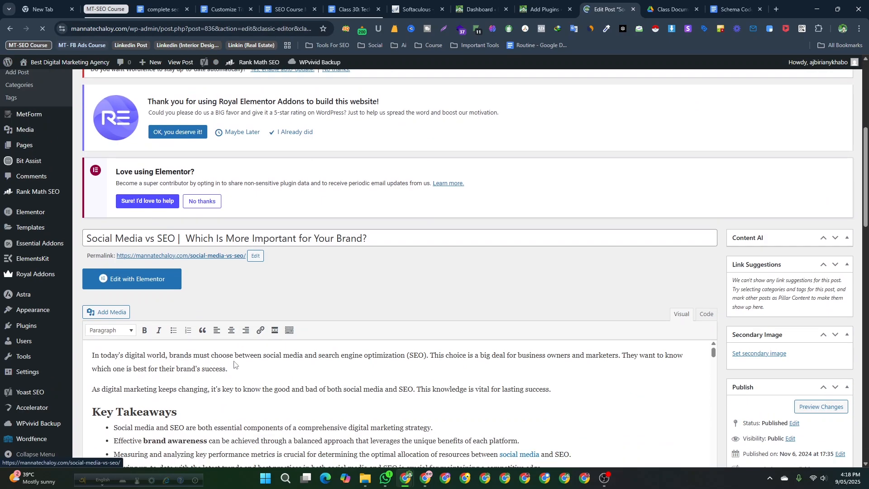
scroll(235, 365, "up", 5)
scroll(236, 364, "down", 6)
scroll(234, 364, "down", 3)
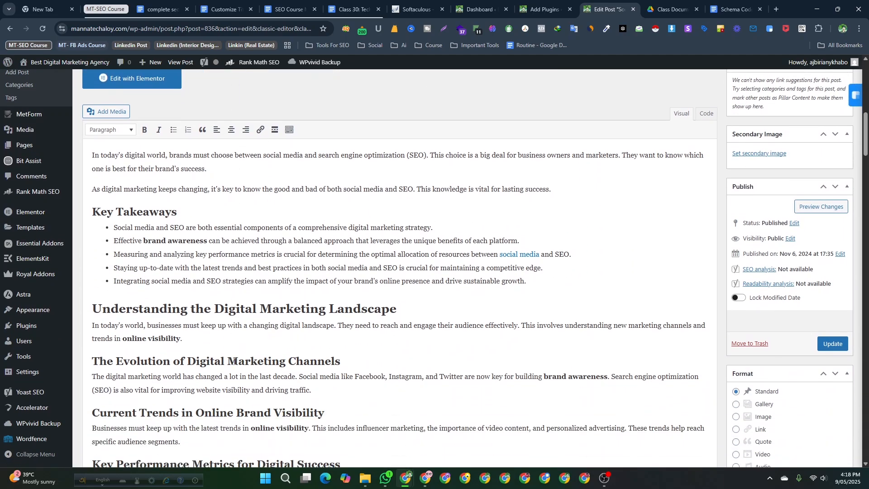
scroll(233, 359, "up", 2)
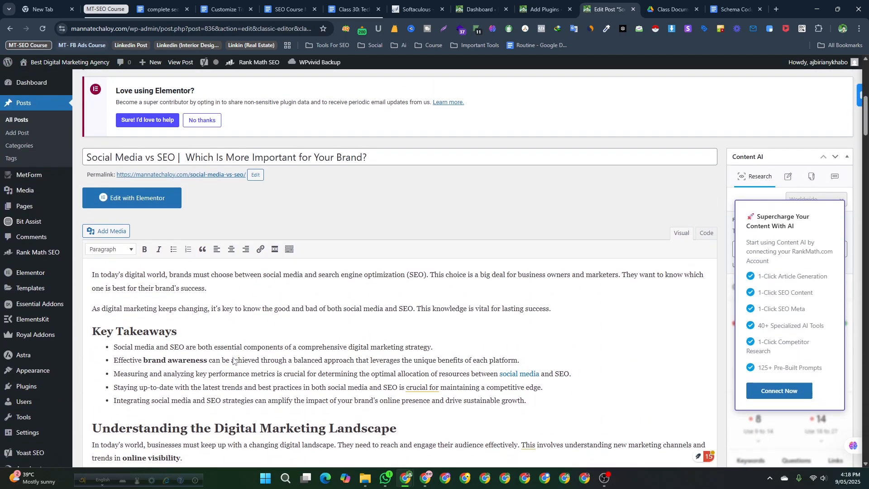
scroll(233, 358, "down", 18)
scroll(227, 346, "down", 20)
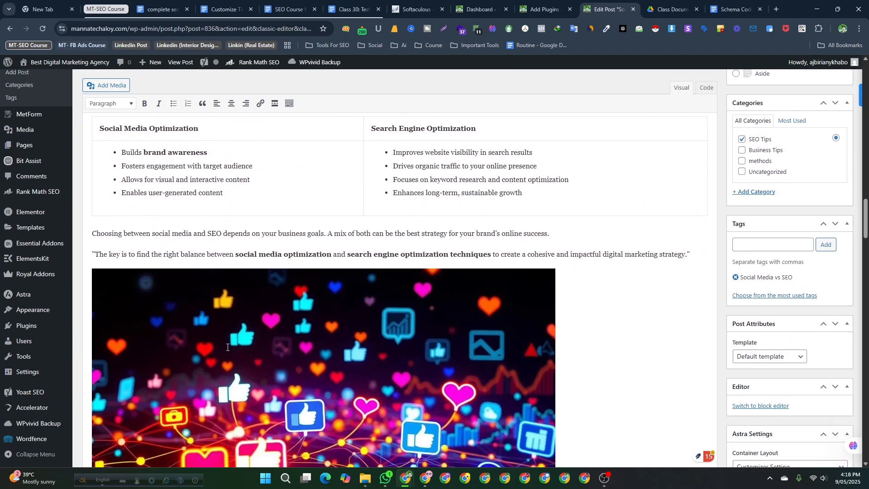
scroll(228, 346, "down", 17)
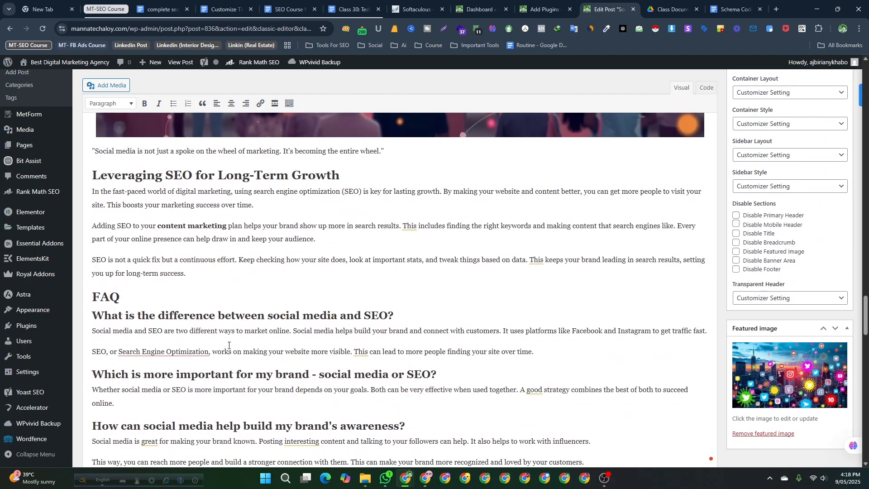
scroll(228, 348, "up", 5)
scroll(228, 347, "down", 3)
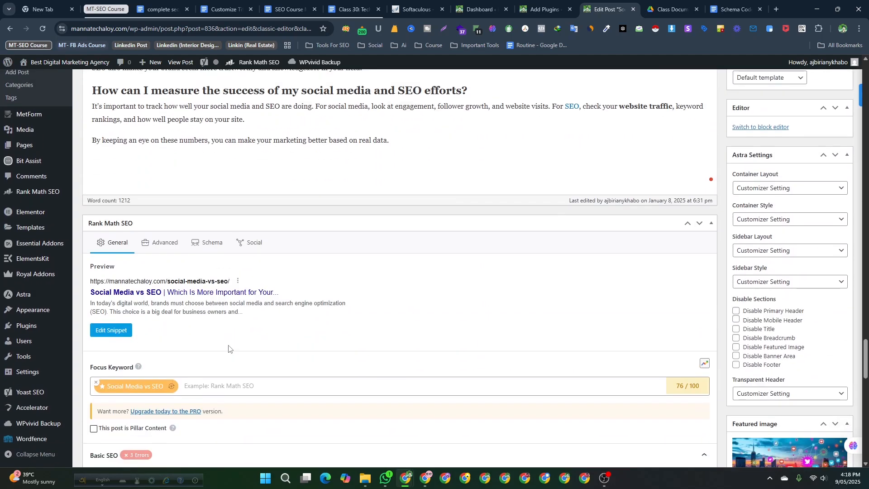
scroll(200, 344, "down", 10)
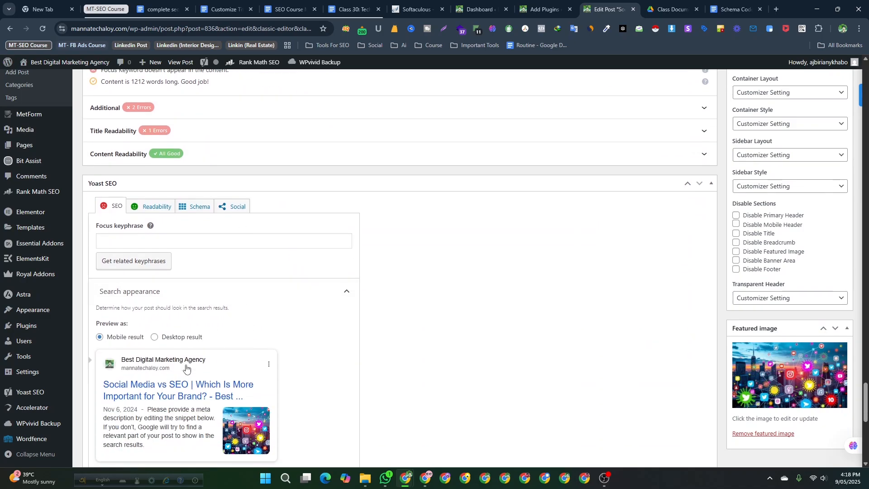
scroll(178, 367, "up", 8)
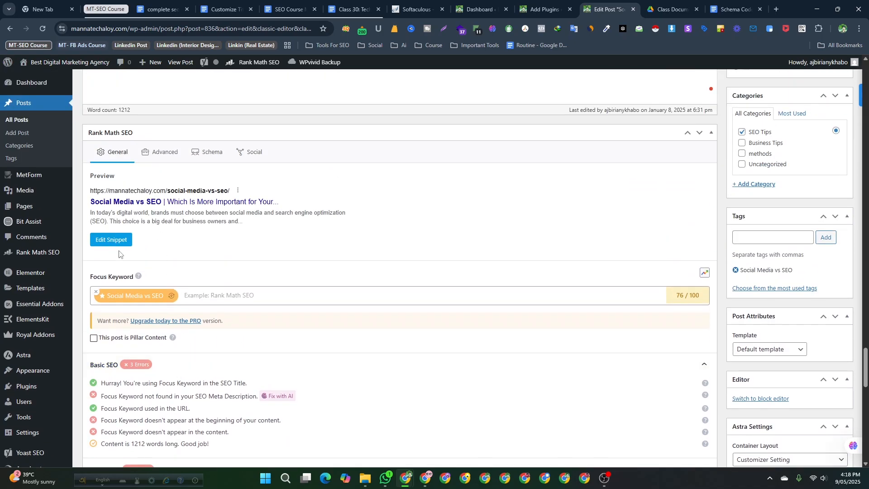
scroll(136, 226, "up", 1)
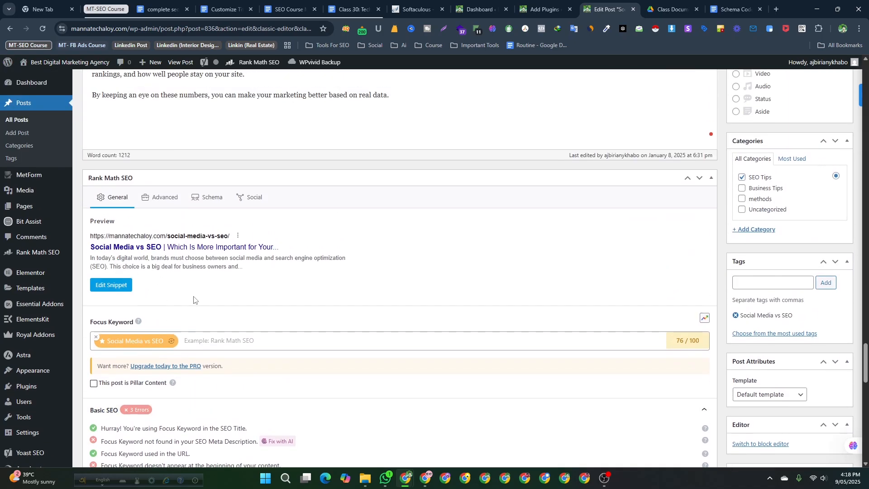
- Compare the Schema tabs of the Rank Math SEO and Yoast SEO panels for this post
left_click(202, 200)
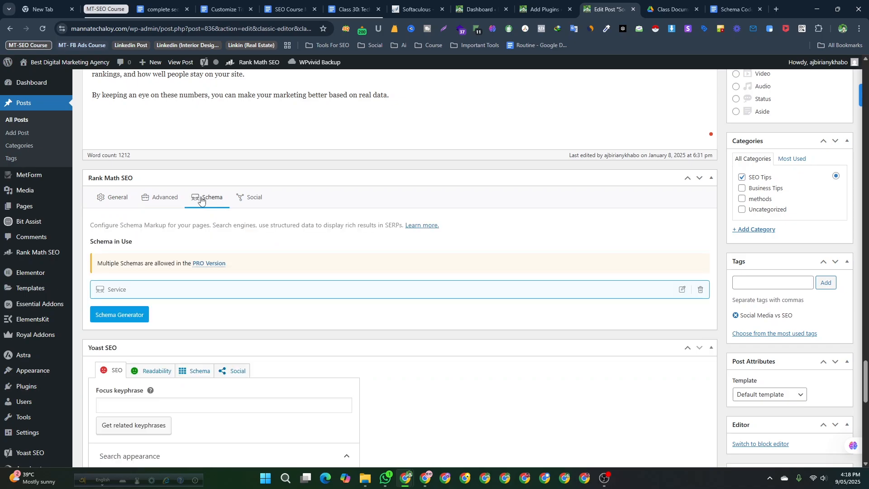
left_click(104, 202)
left_click(211, 197)
scroll(213, 196, "down", 12)
scroll(214, 242, "up", 6)
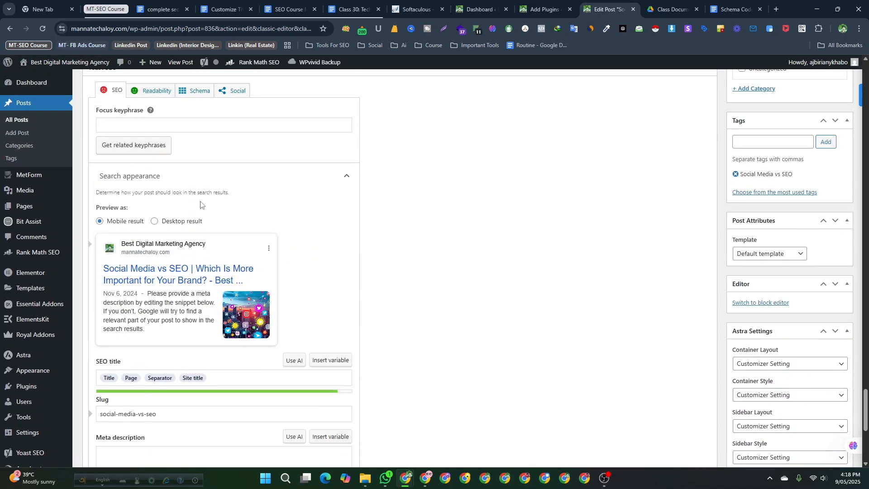
scroll(180, 136, "up", 1)
left_click(190, 141)
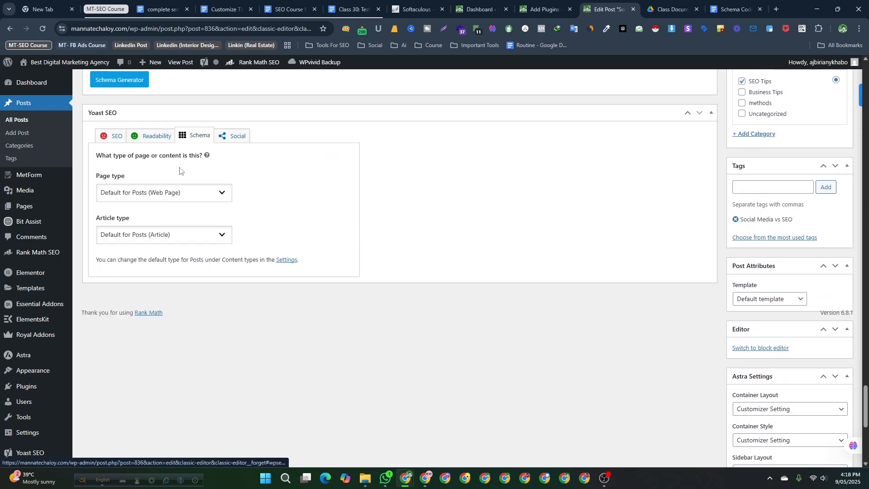
scroll(180, 169, "up", 20)
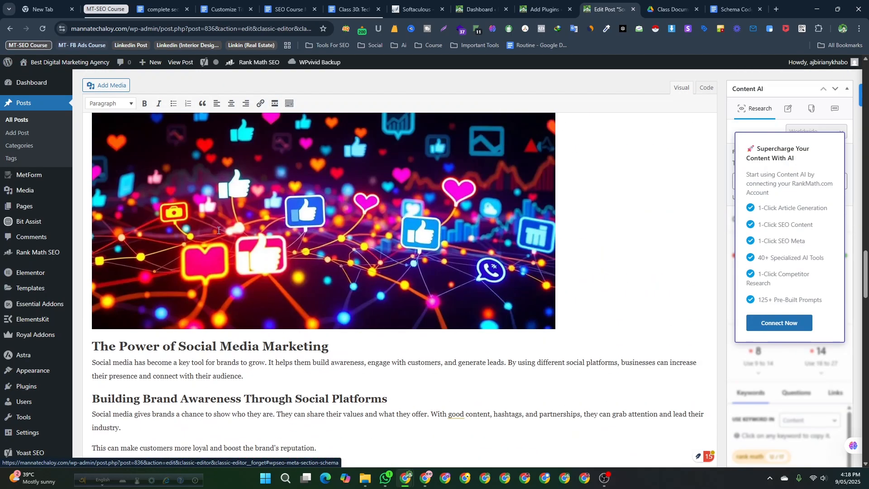
scroll(218, 230, "down", 20)
scroll(233, 344, "up", 3)
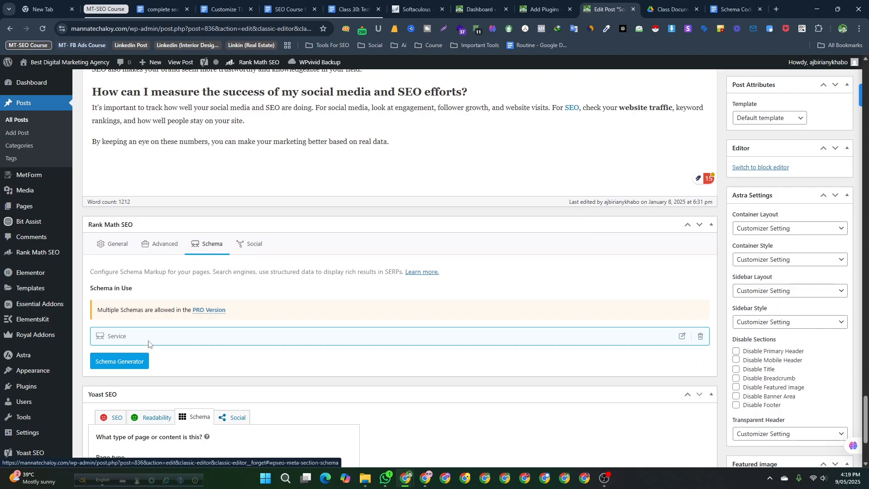
- Open the Schema Generator and browse the available schema templates and the Custom Schema option
left_click(123, 365)
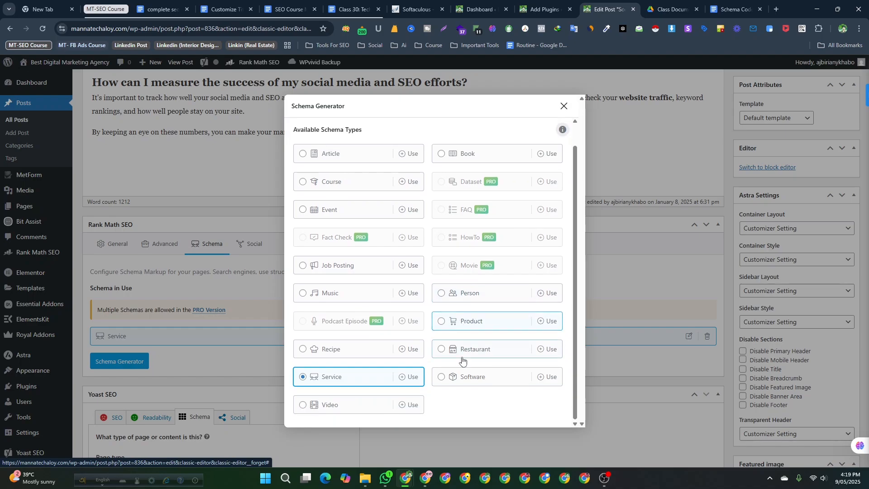
scroll(399, 354, "down", 1)
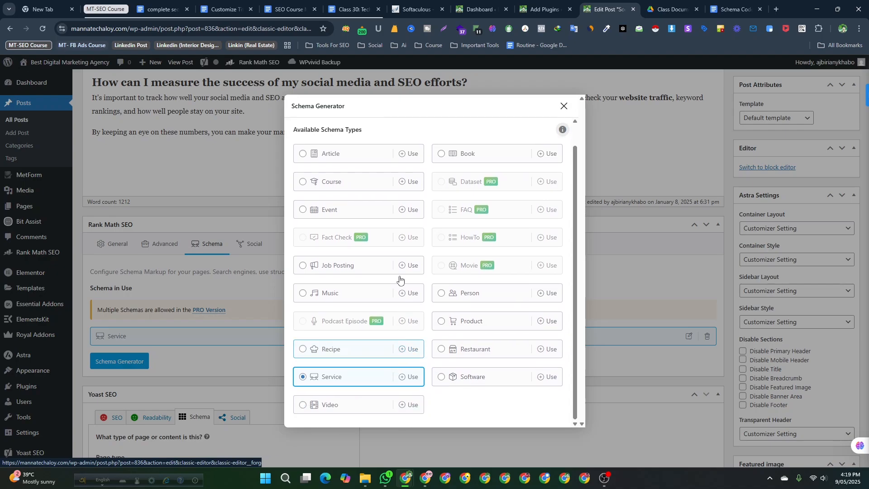
scroll(350, 380, "up", 1)
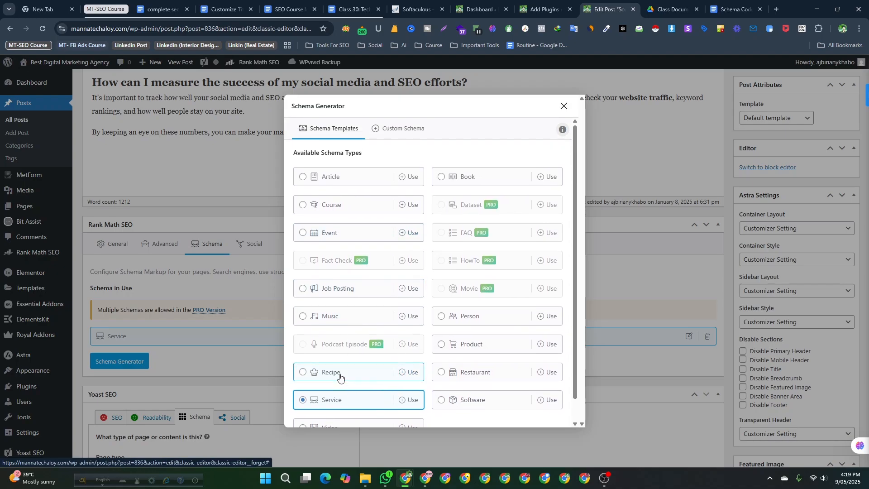
scroll(340, 377, "down", 1)
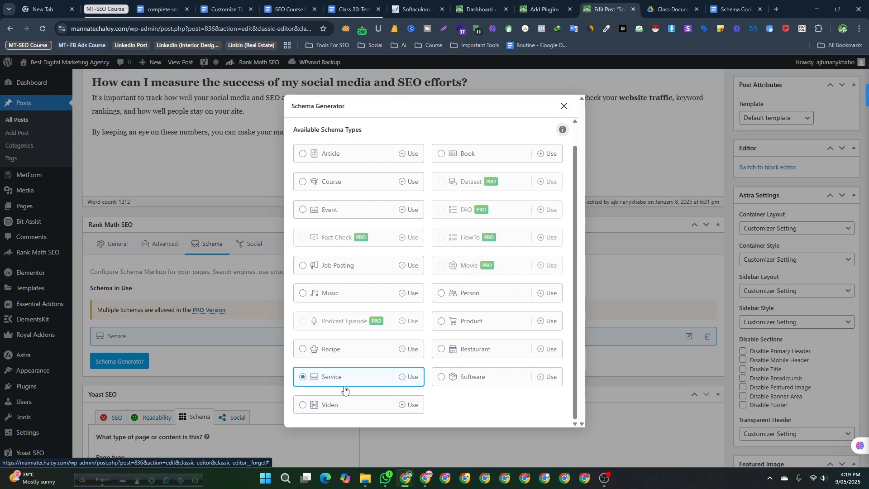
scroll(352, 351, "up", 1)
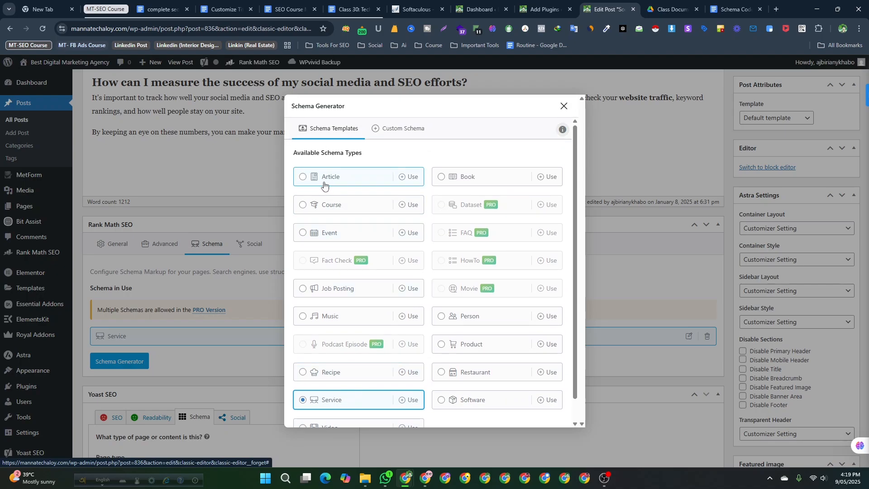
left_click(401, 132)
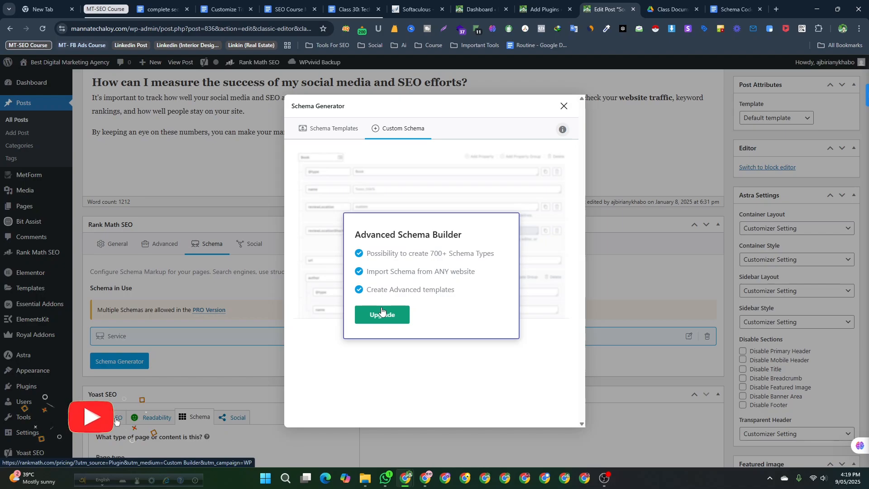
left_click(335, 131)
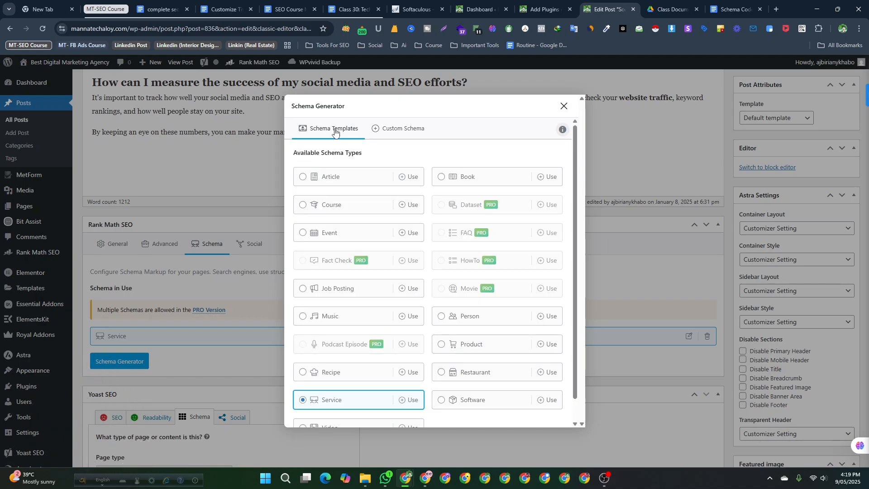
- Explore the Article schema builder's headline, description, keywords and article type options, closing it without saving
left_click(344, 178)
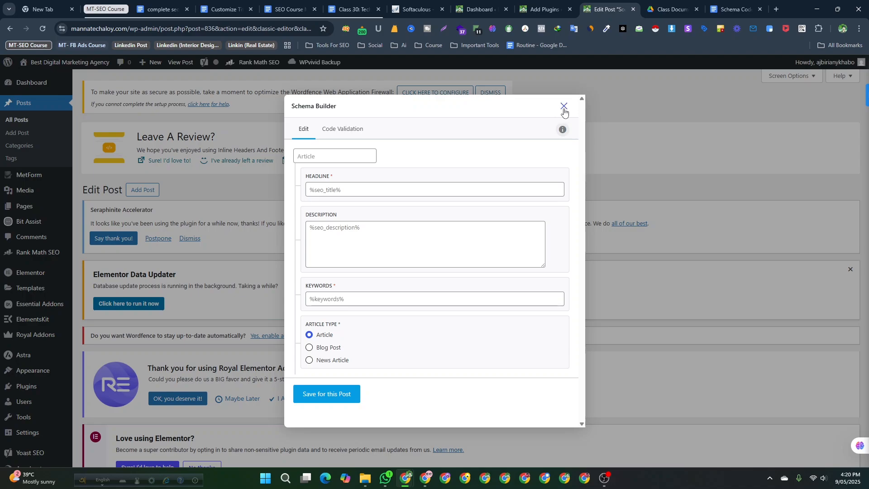
left_click(338, 189)
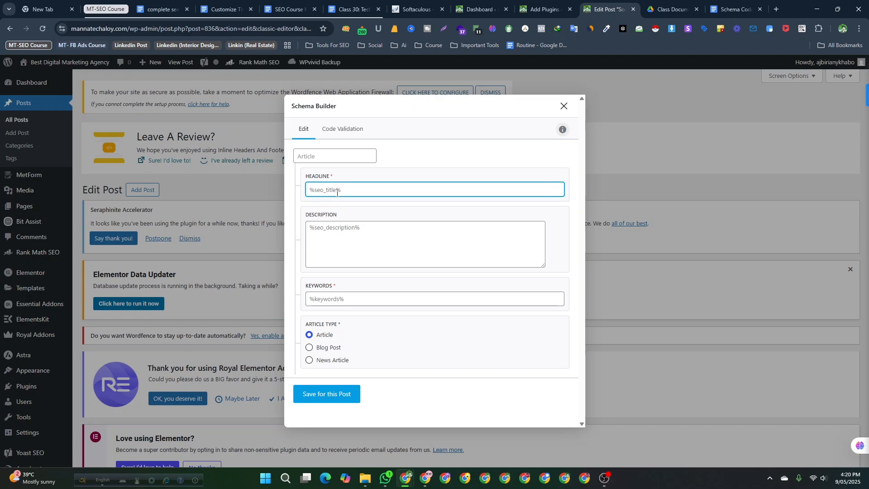
left_click(329, 235)
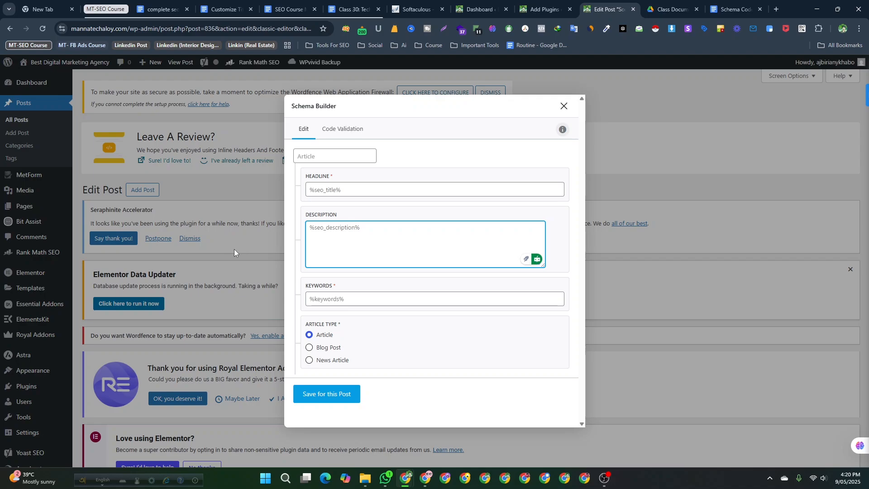
left_click(371, 189)
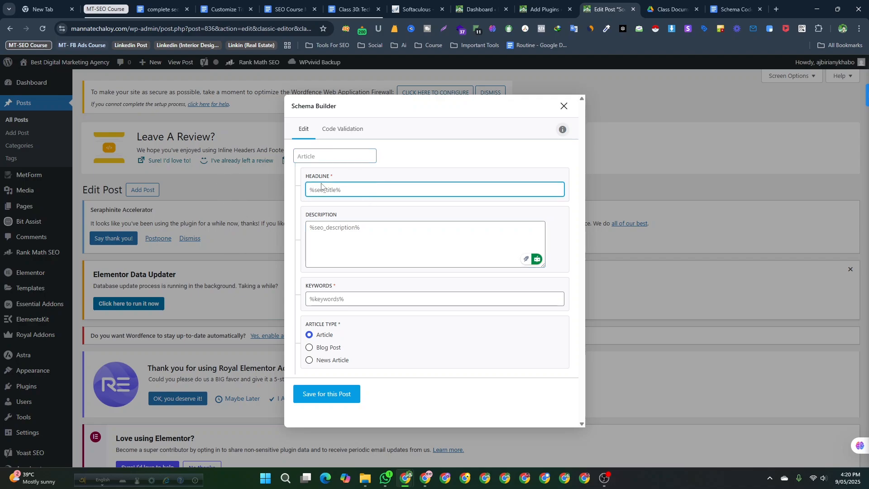
left_click(353, 246)
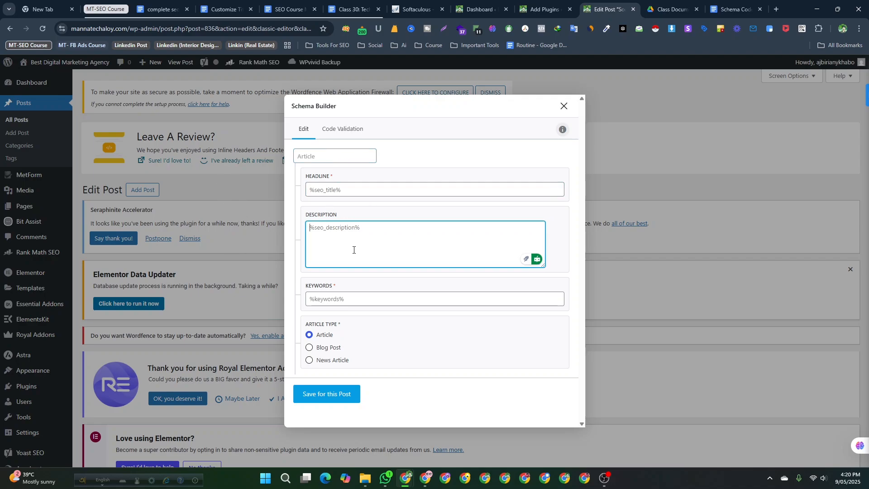
left_click(346, 298)
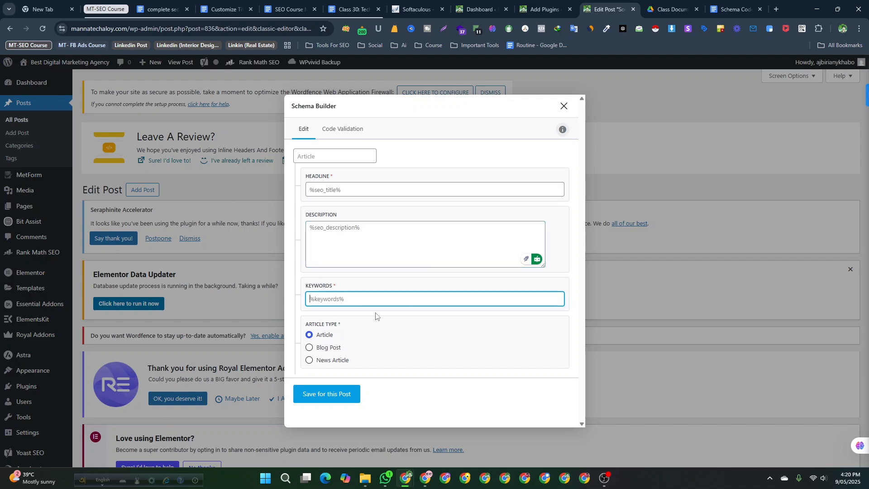
left_click(330, 349)
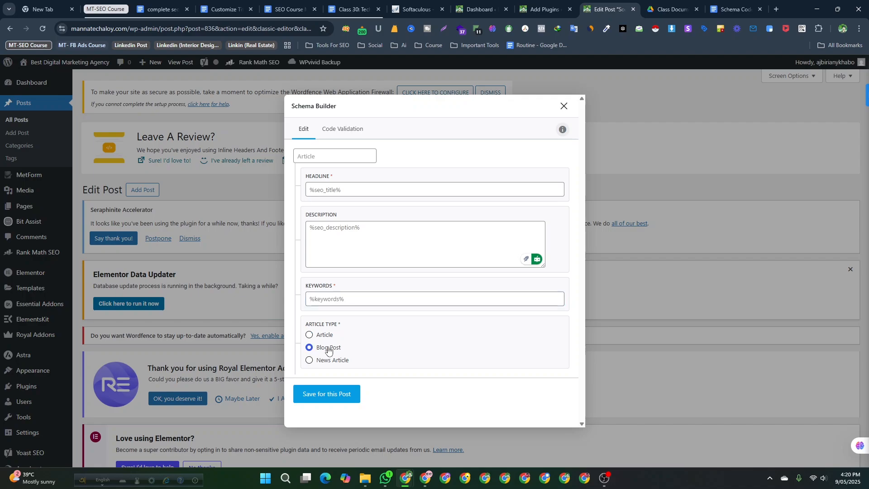
left_click(331, 361)
left_click(329, 348)
left_click(326, 337)
left_click(328, 348)
left_click(564, 107)
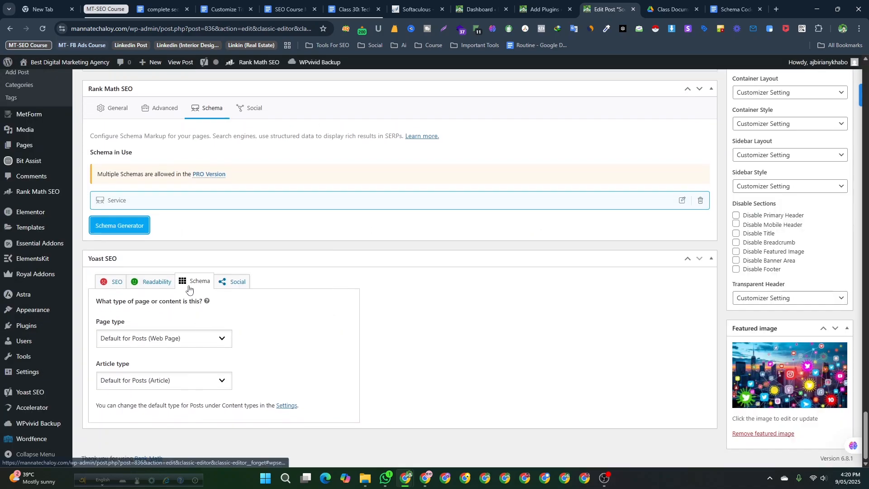
- Start a Course schema from the Schema Generator and set the organization course provider name to Creative IT
scroll(192, 288, "up", 3)
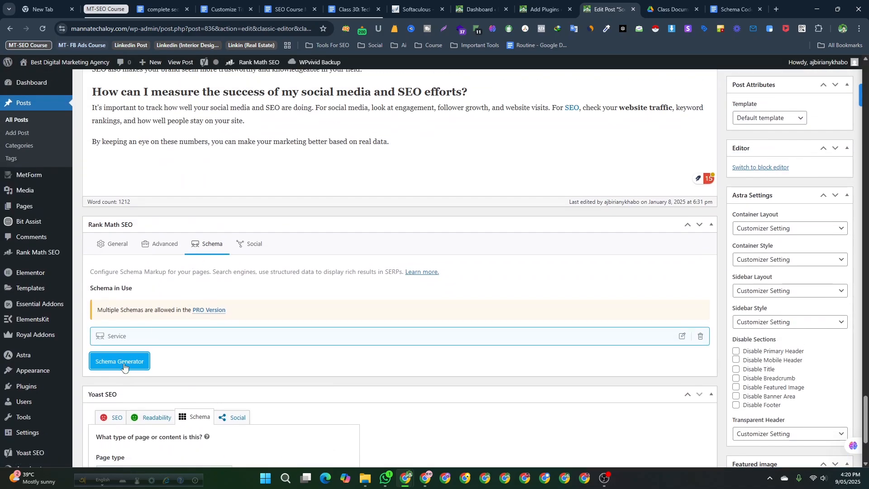
left_click(121, 362)
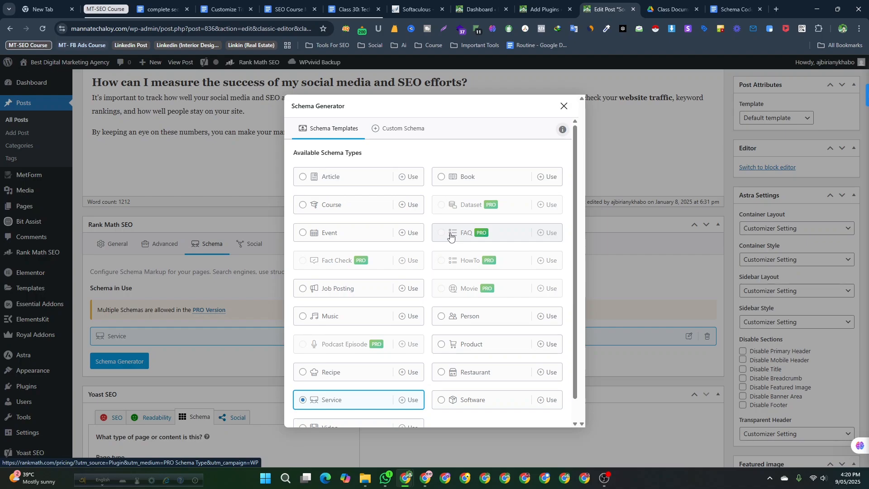
left_click(324, 206)
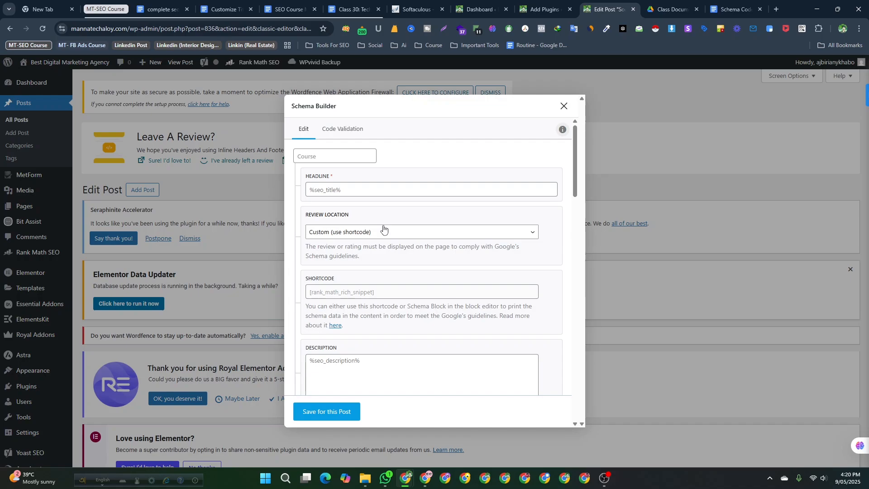
scroll(357, 220, "down", 1)
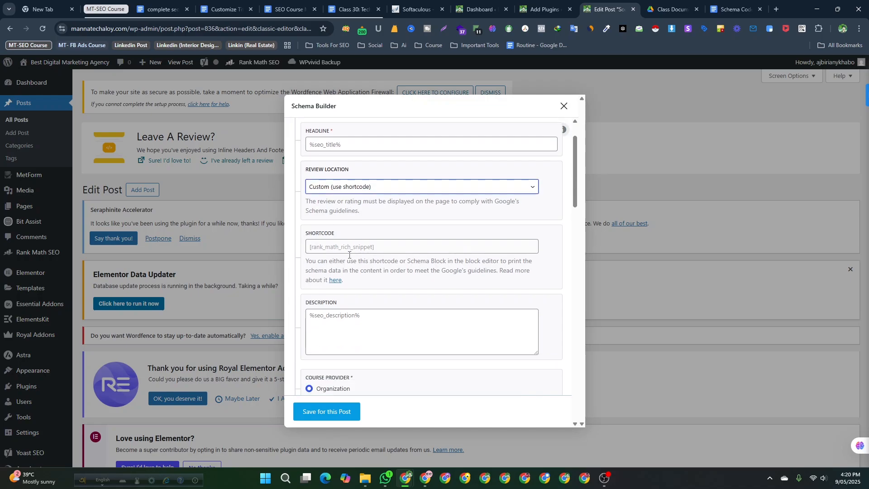
left_click(334, 250)
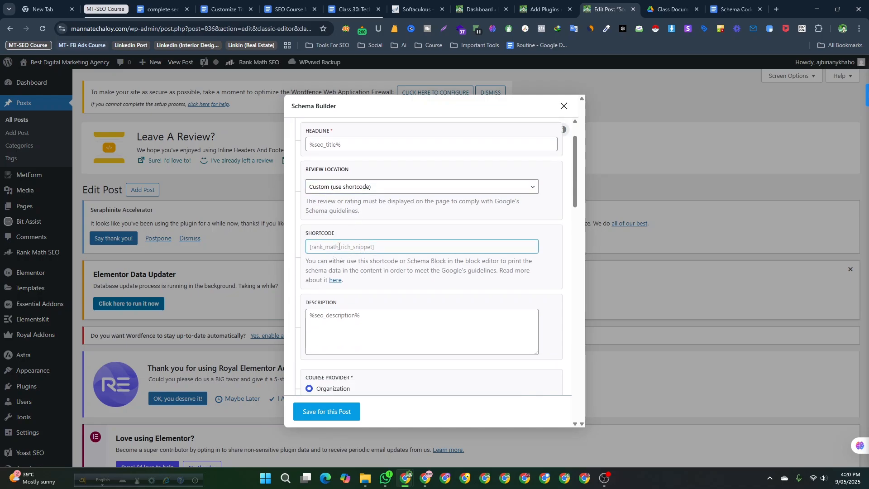
scroll(333, 250, "down", 1)
left_click(325, 272)
scroll(326, 276, "down", 2)
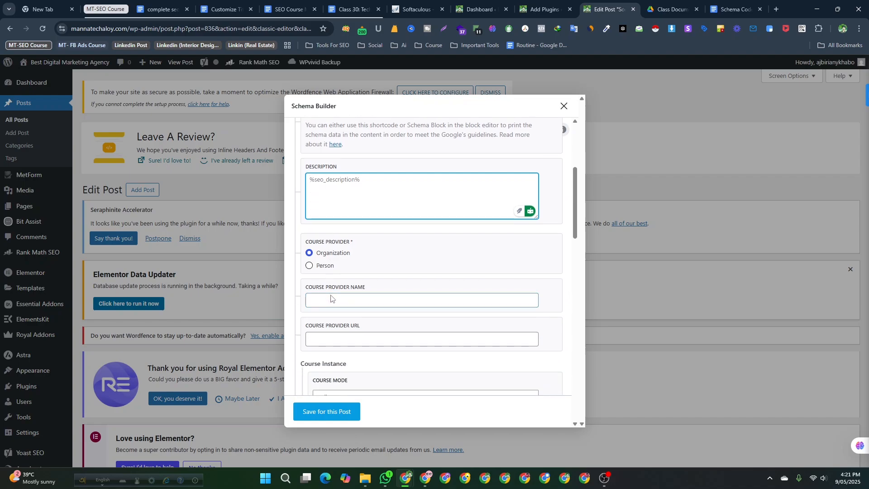
left_click(338, 258)
scroll(339, 255, "down", 1)
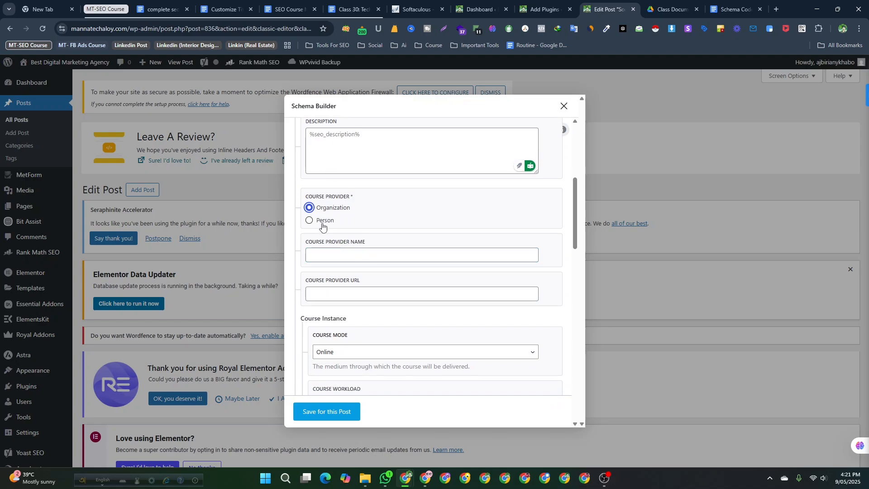
left_click(341, 255)
scroll(351, 238, "down", 1)
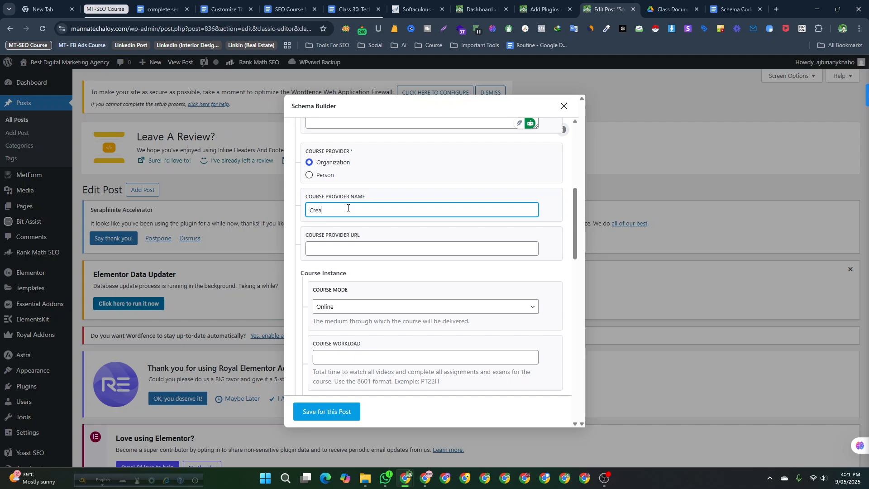
type("ve IT")
- Examine the course provider URL, course mode choices and course workload fields of the Course schema
left_click(348, 248)
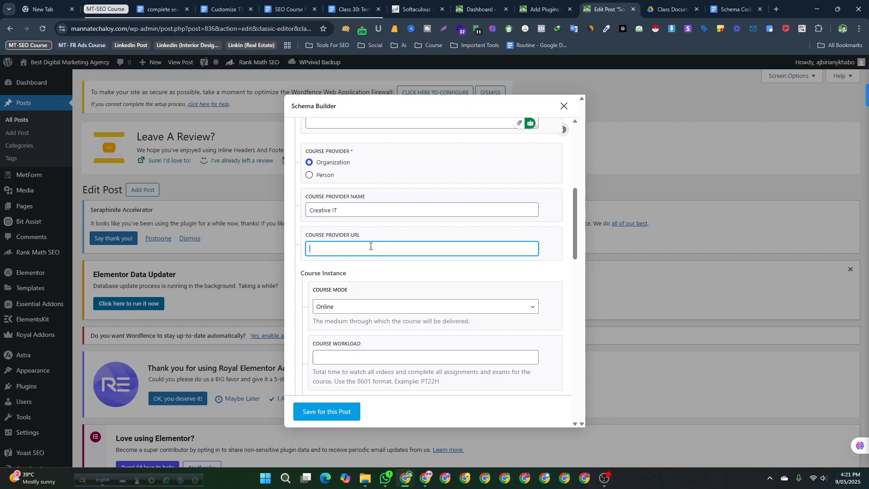
scroll(361, 261, "down", 1)
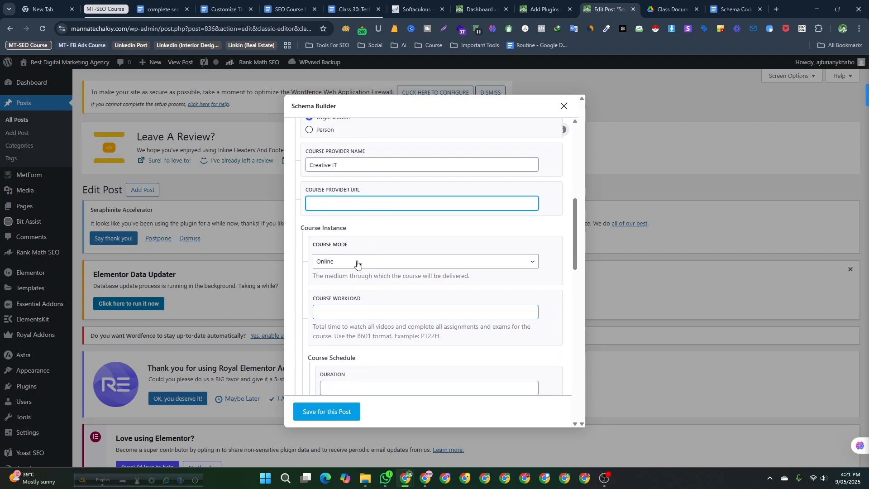
left_click(357, 261)
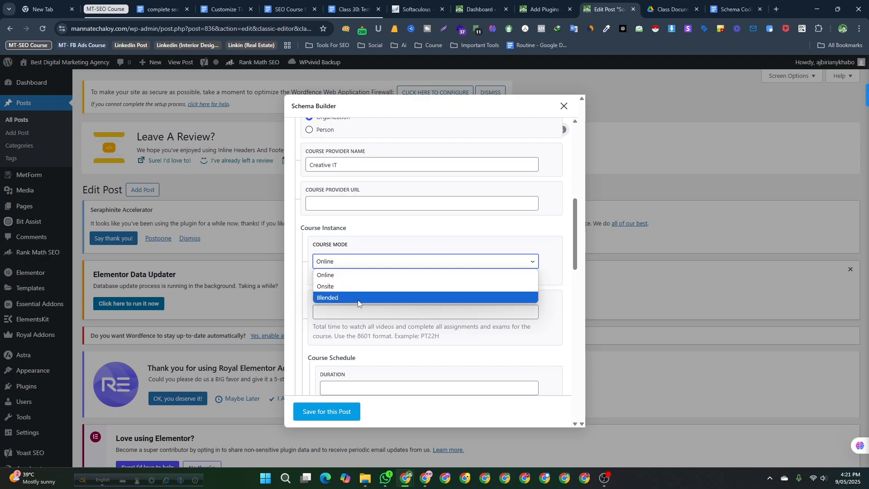
left_click(360, 262)
scroll(363, 305, "down", 2)
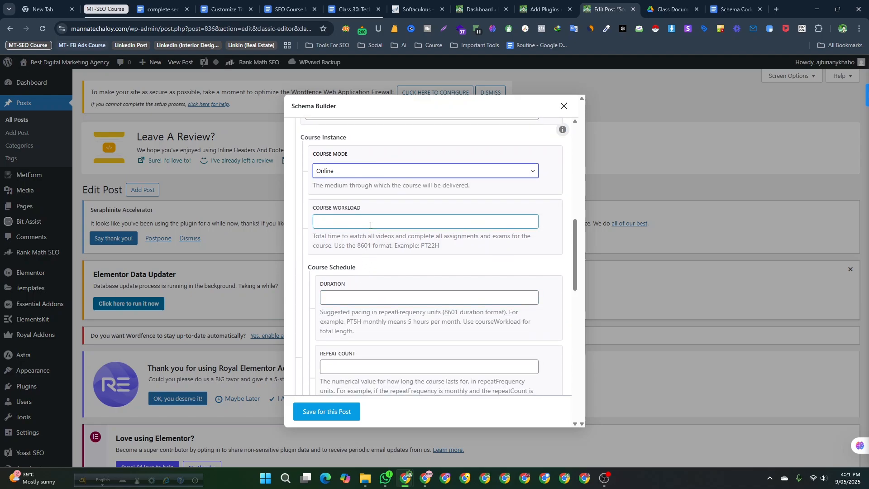
left_click(371, 222)
scroll(371, 225, "down", 1)
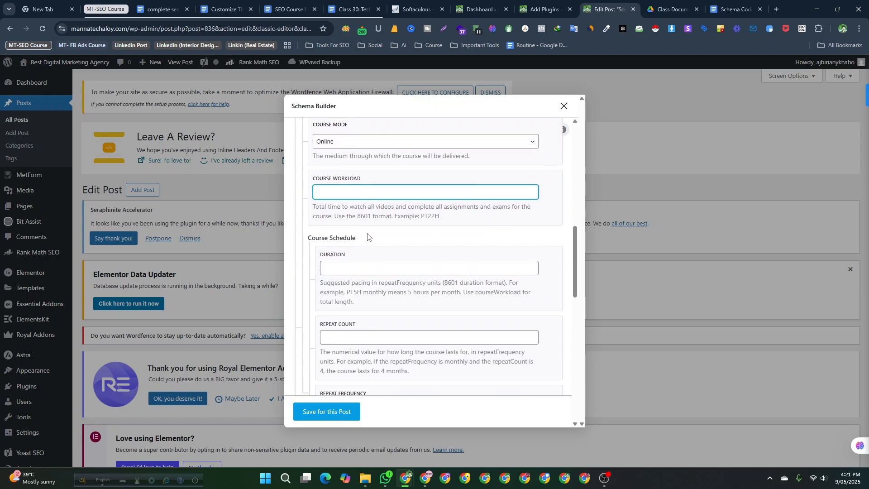
left_click(361, 253)
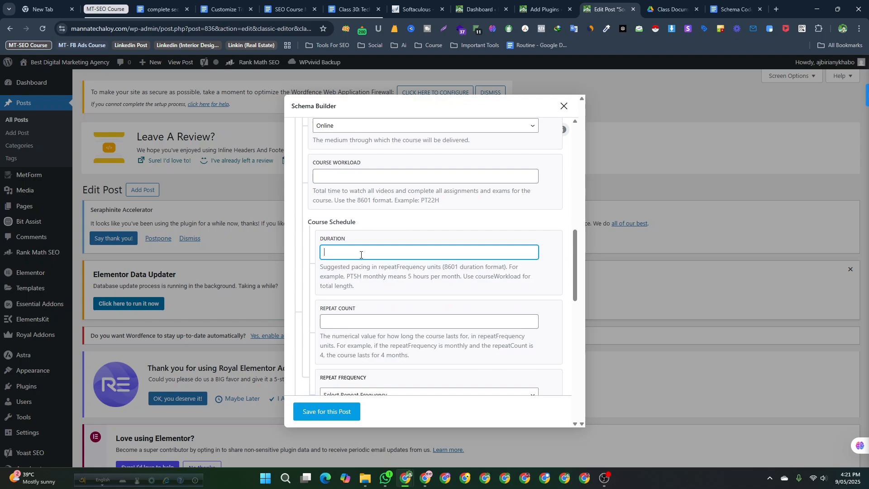
left_click(456, 203)
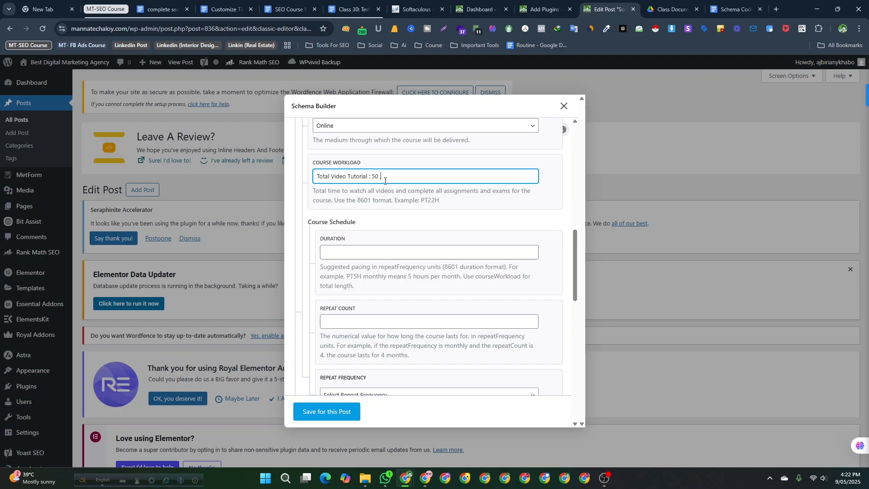
left_click_drag(392, 177, 304, 178)
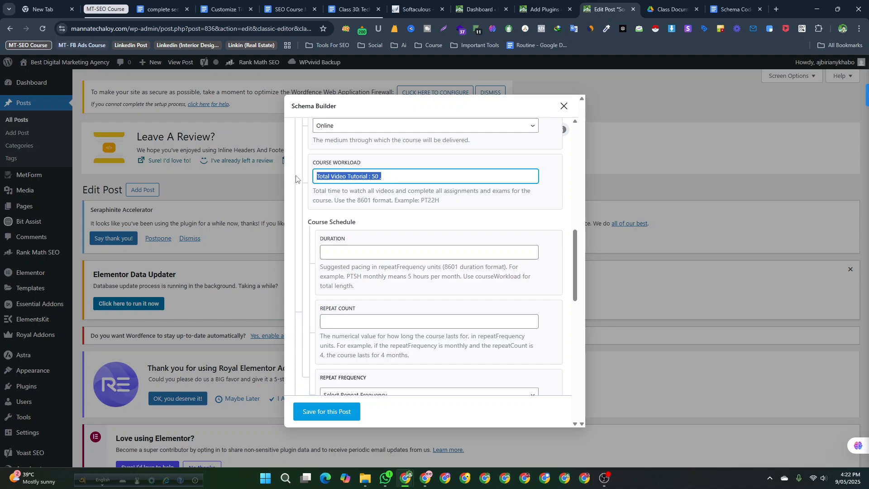
key("BackSpace")
- Clear the Course schema's workload field and examine the course schedule duration, repeat count, repeat frequency and date fields
left_click(445, 204)
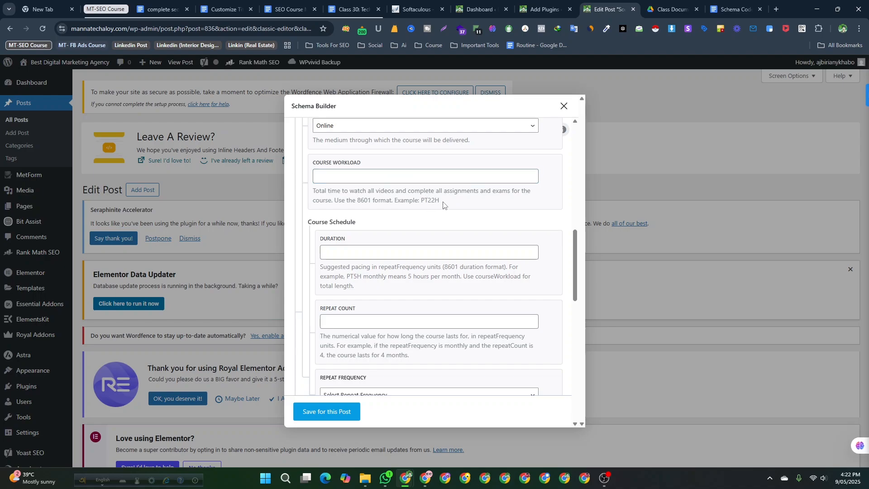
scroll(428, 242, "down", 1)
scroll(427, 241, "down", 1)
left_click(373, 162)
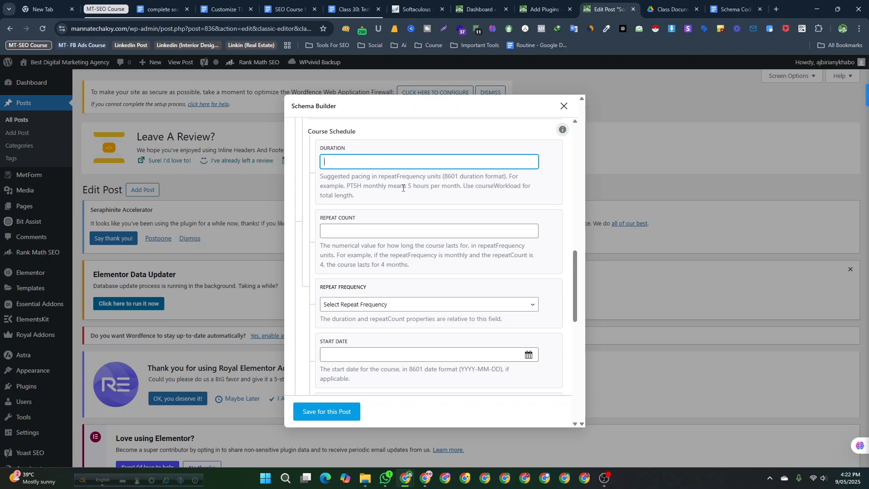
left_click(355, 228)
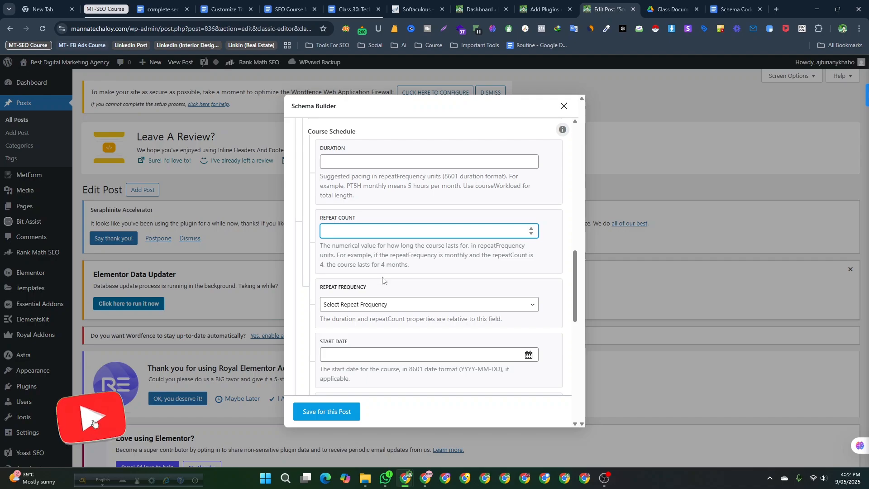
scroll(384, 282, "down", 6)
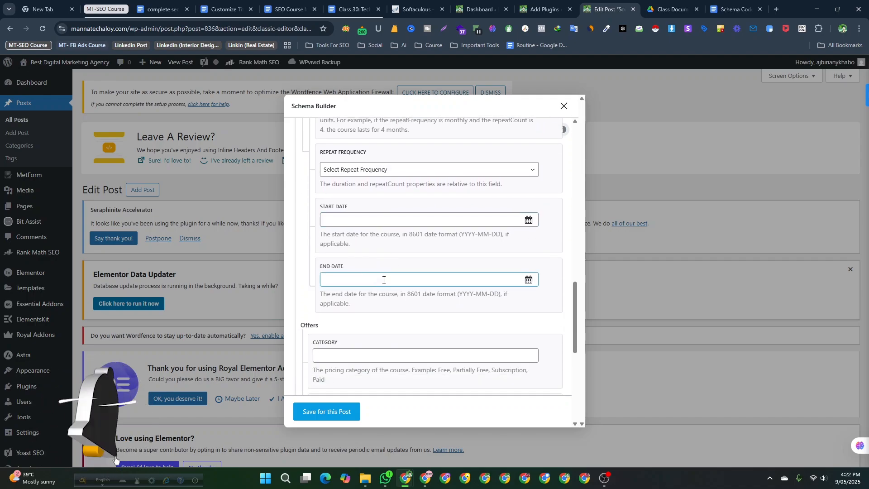
scroll(383, 280, "up", 2)
scroll(383, 272, "up", 2)
scroll(374, 303, "down", 8)
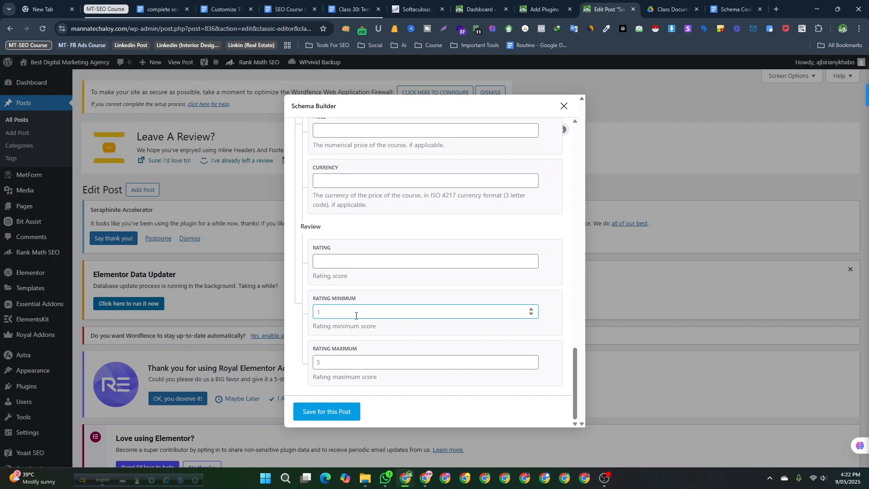
- Set the review rating to 5 and the rating maximum to 100, then close the Schema Builder without saving
left_click(367, 262)
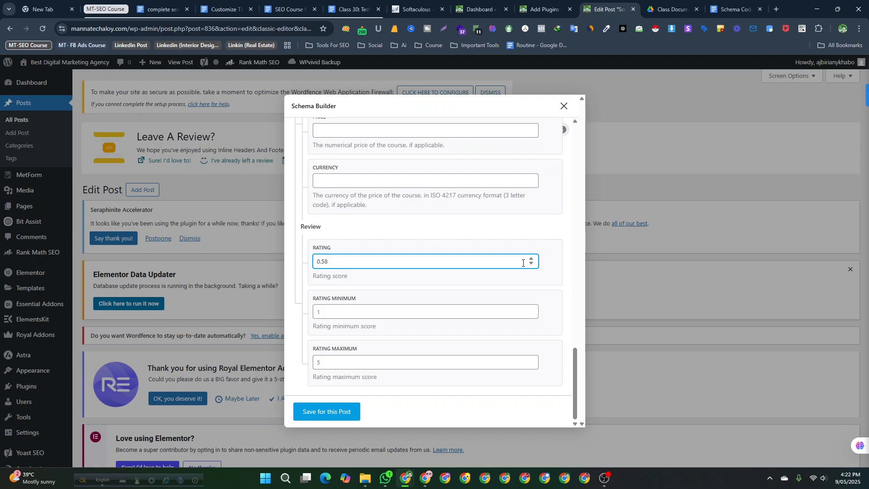
left_click(470, 282)
left_click(392, 316)
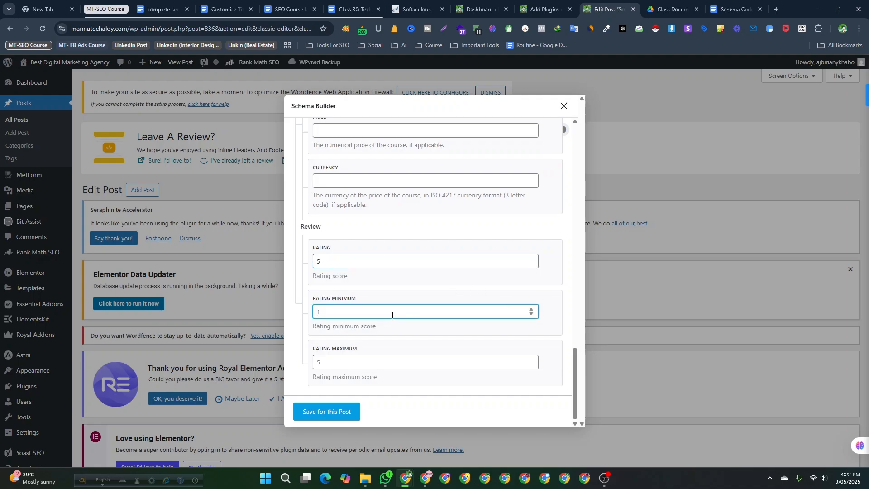
left_click(361, 368)
type("100")
scroll(361, 362, "up", 2)
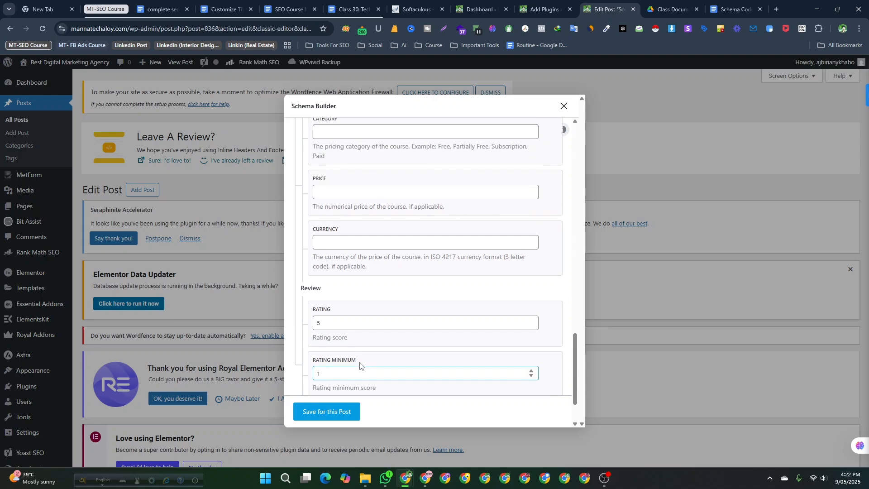
scroll(360, 355, "up", 3)
left_click(564, 106)
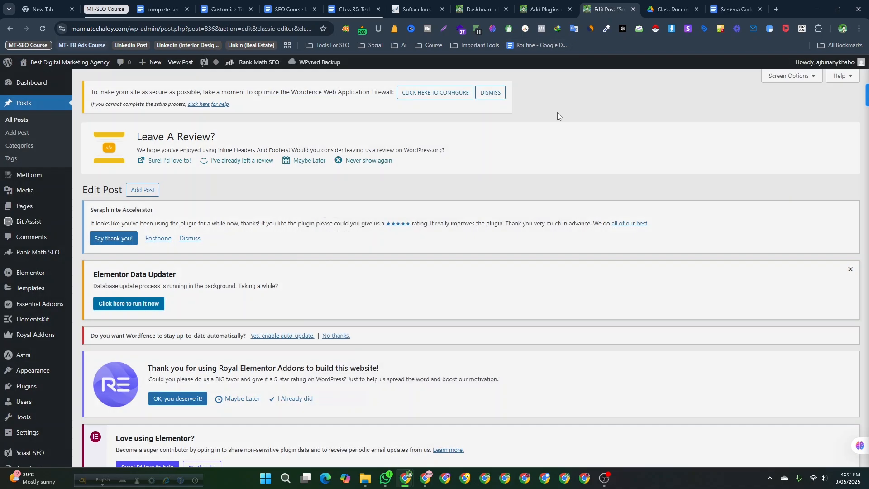
- Return to the post's Rank Math schema section and reopen and close the Schema Generator
scroll(228, 355, "up", 1)
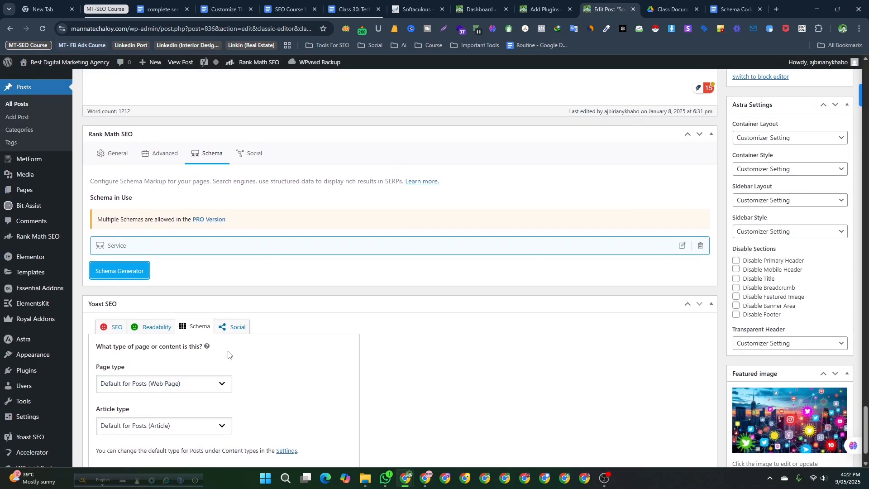
scroll(229, 354, "up", 1)
scroll(139, 198, "down", 3)
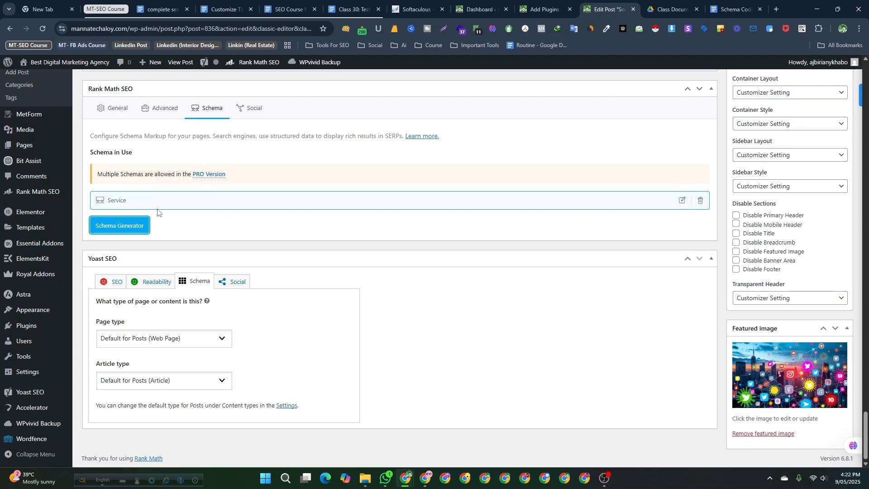
scroll(145, 257, "up", 3)
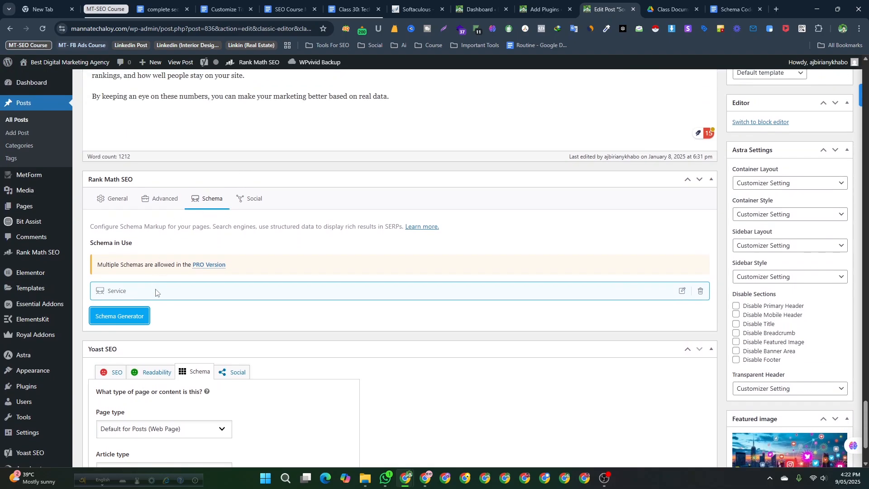
scroll(156, 287, "down", 3)
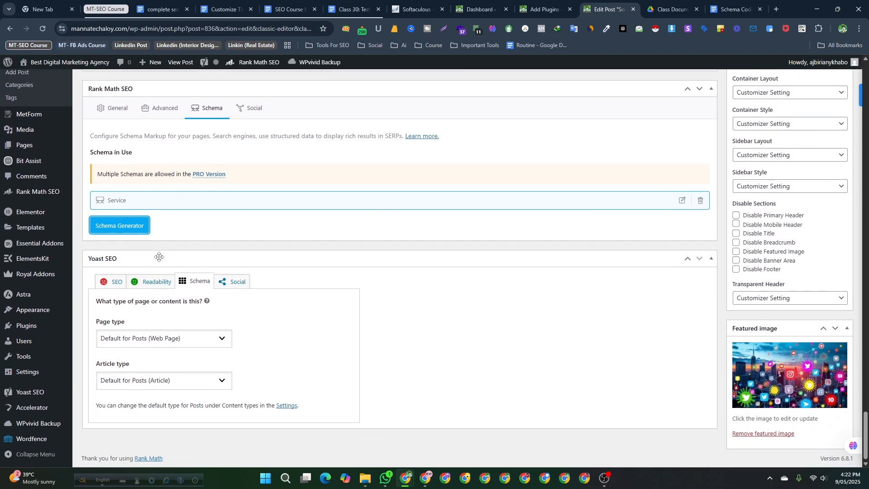
scroll(159, 257, "up", 1)
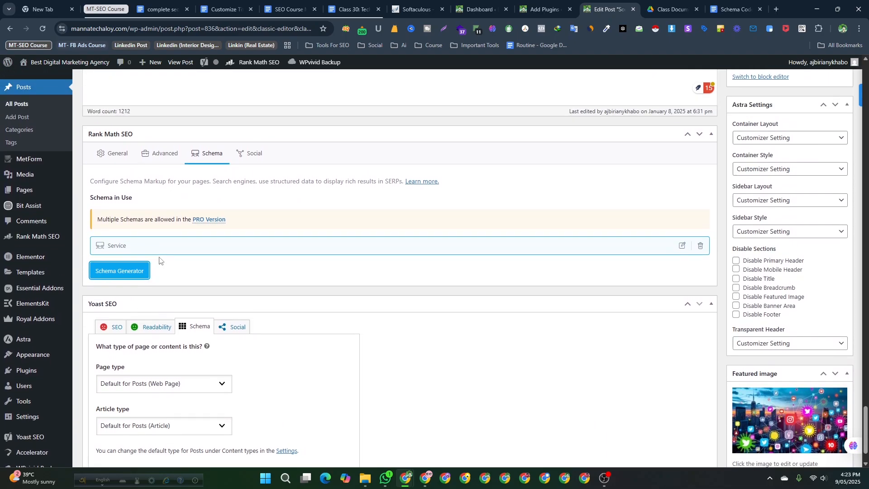
left_click(119, 270)
scroll(330, 272, "down", 1)
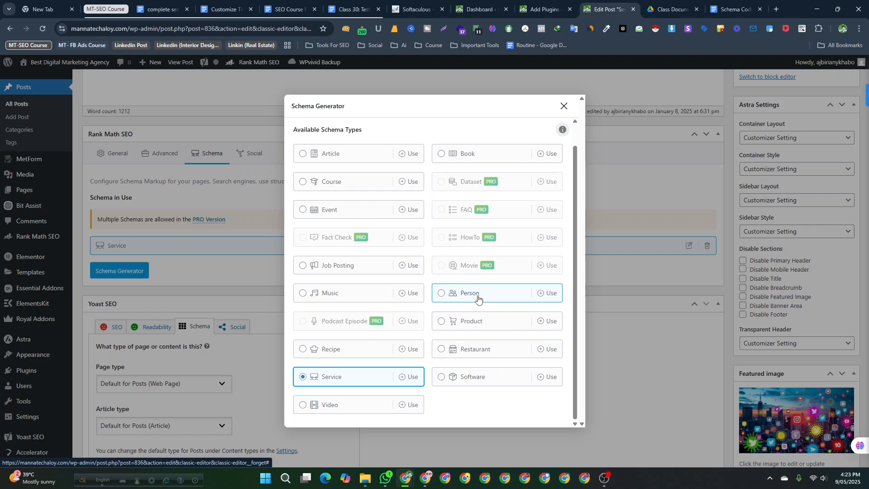
left_click(564, 106)
scroll(272, 317, "down", 1)
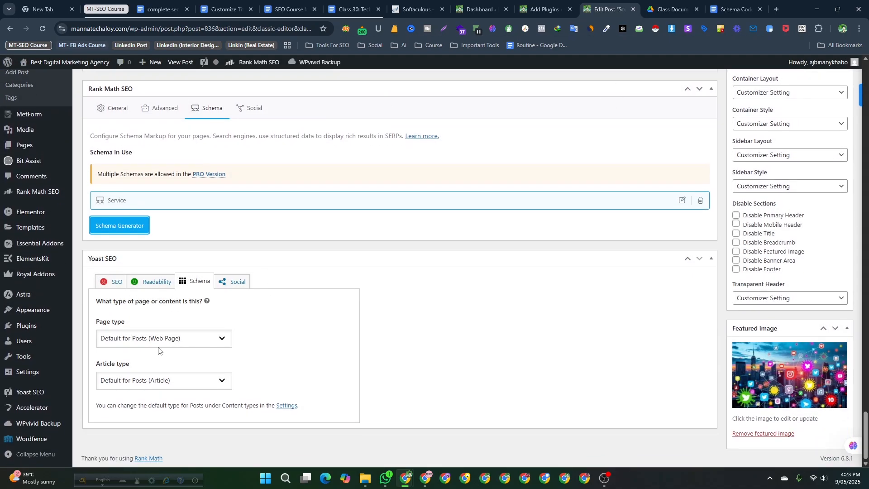
- In the Yoast SEO schema settings for the post, set the article type to Blog Post
left_click(190, 284)
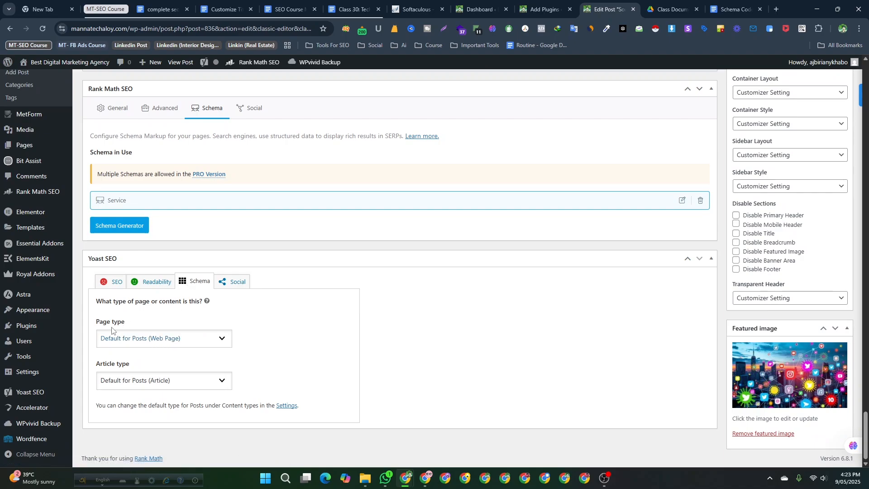
left_click(121, 344)
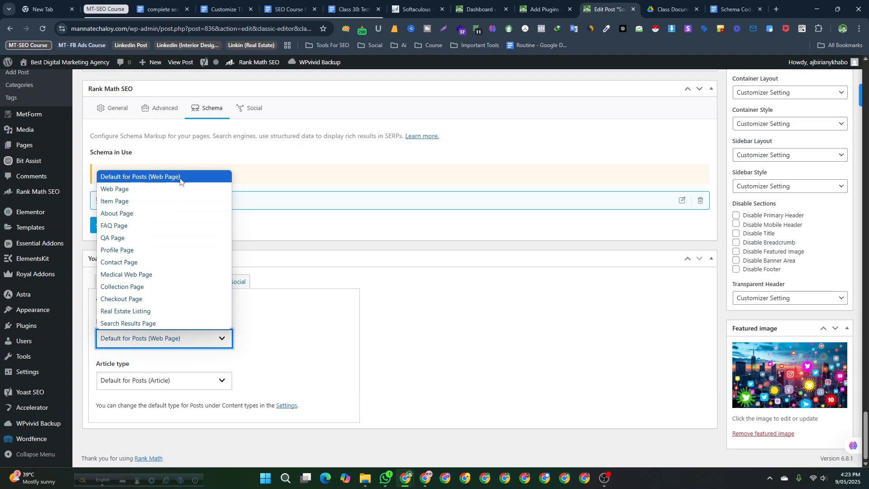
left_click(330, 345)
left_click(174, 383)
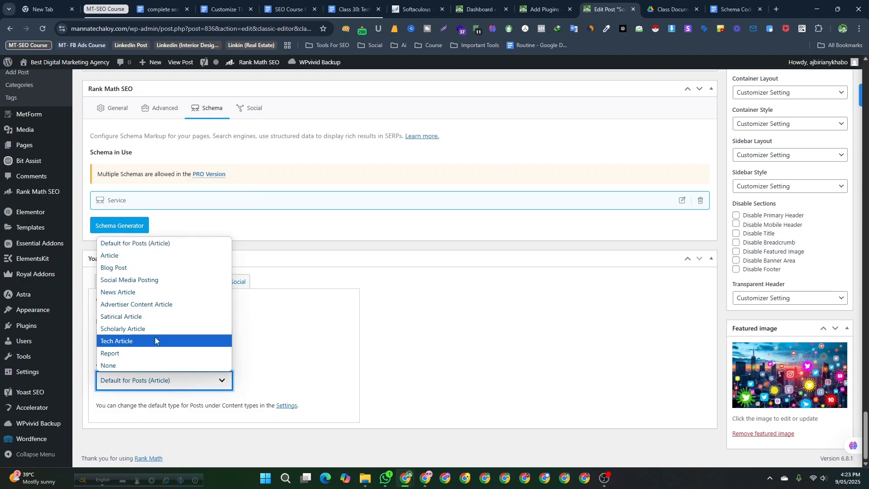
left_click(149, 267)
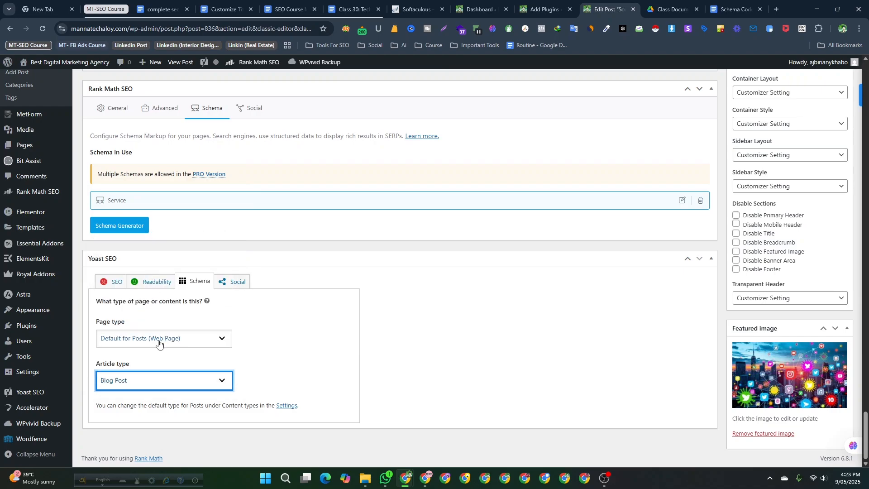
left_click(163, 338)
scroll(362, 290, "up", 20)
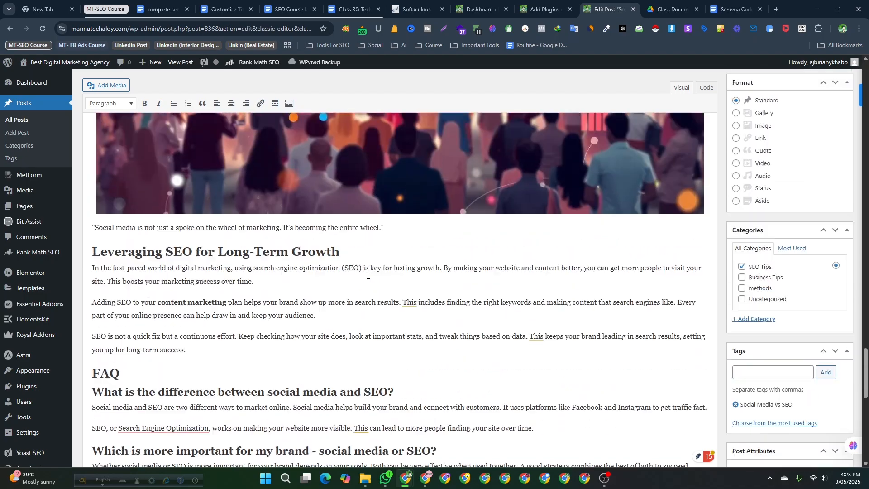
- Review the course document's notes on adding schema with WordPress plugins such as Schema Pro
scroll(347, 316, "up", 15)
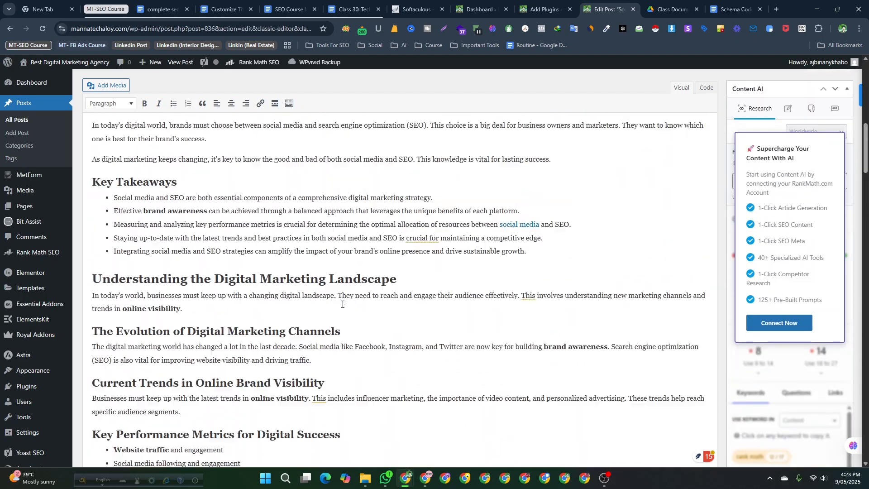
scroll(342, 307, "up", 5)
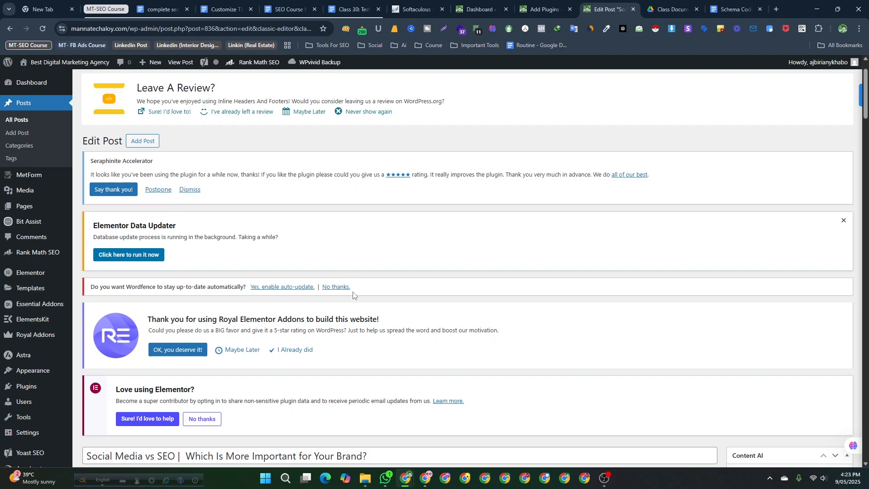
left_click(541, 9)
scroll(368, 313, "down", 3)
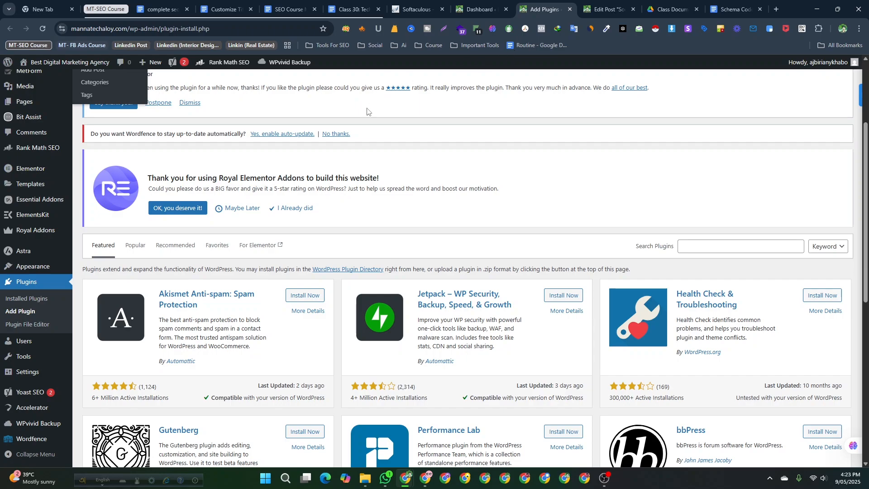
left_click(341, 3)
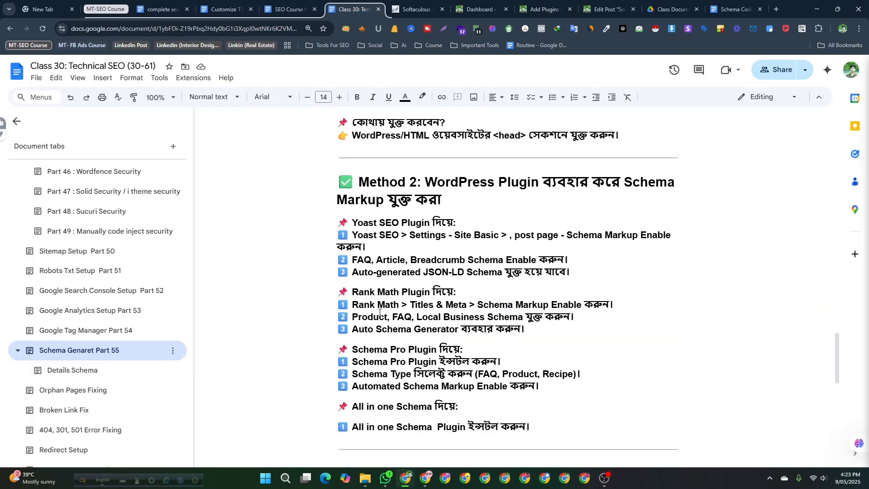
scroll(378, 307, "down", 2)
left_click_drag(353, 261, 405, 261)
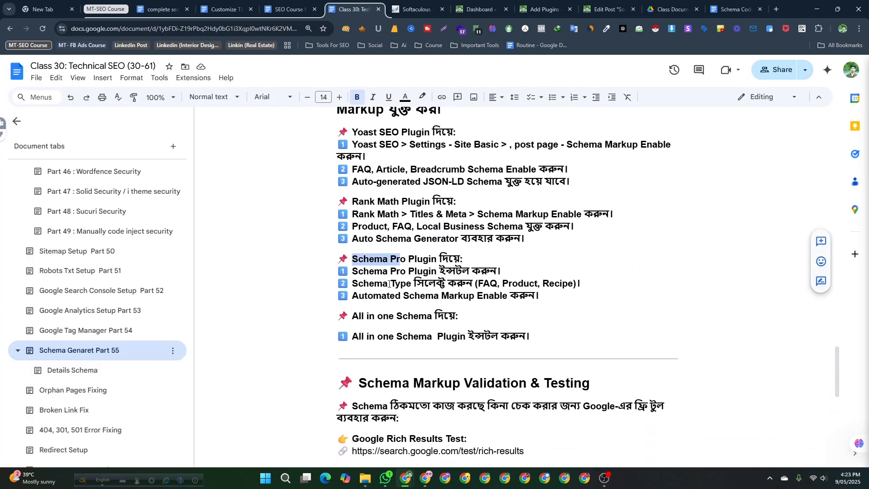
left_click(351, 316)
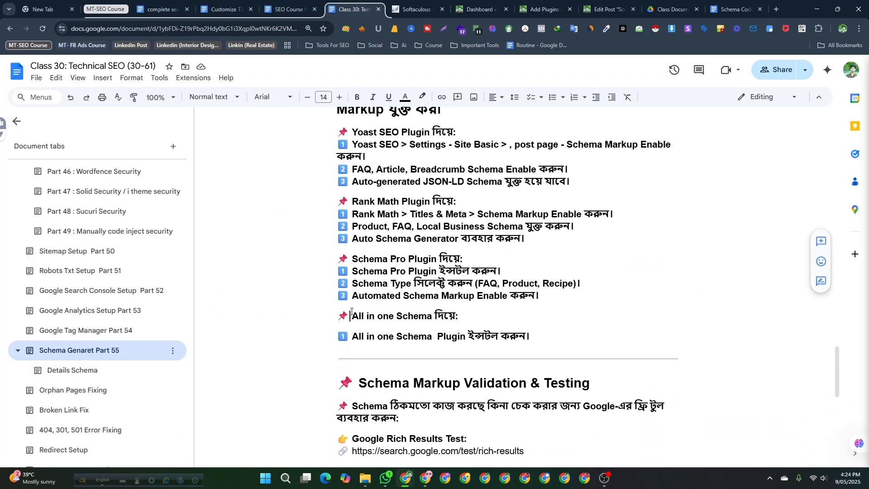
- Search the WordPress plugin directory for schema pro and browse the matching plugins
left_click(606, 8)
left_click(548, 5)
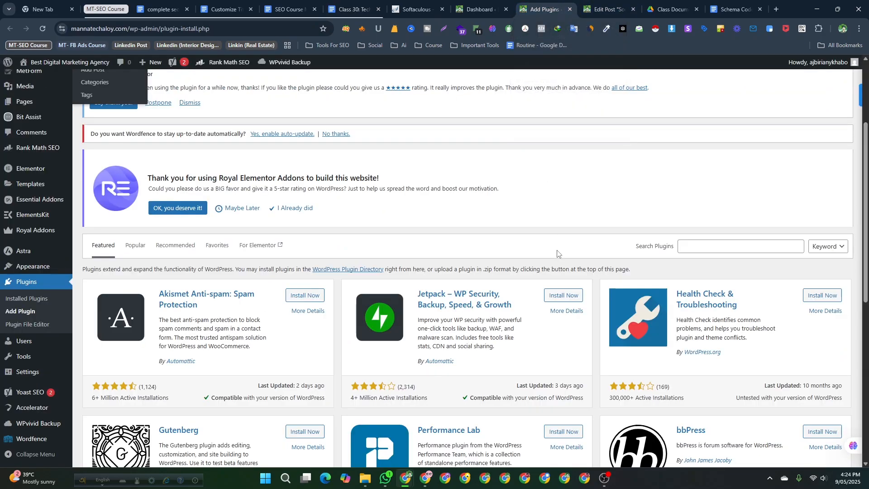
left_click(21, 312)
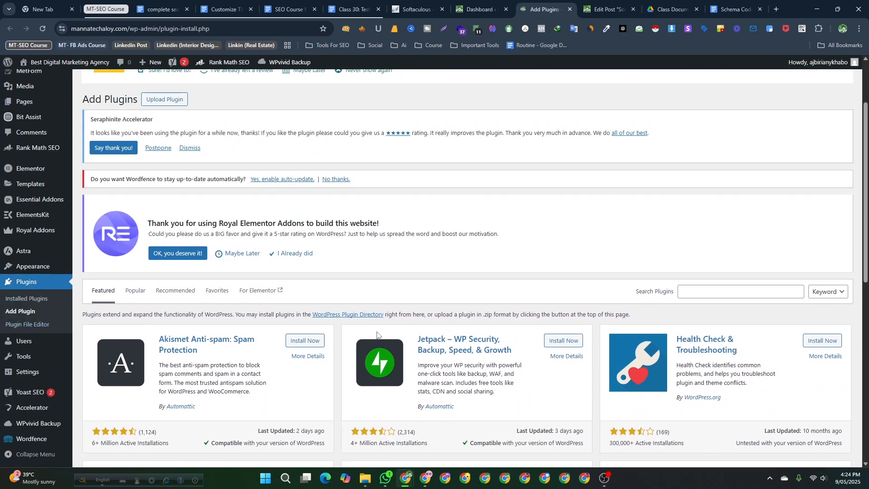
scroll(377, 335, "down", 3)
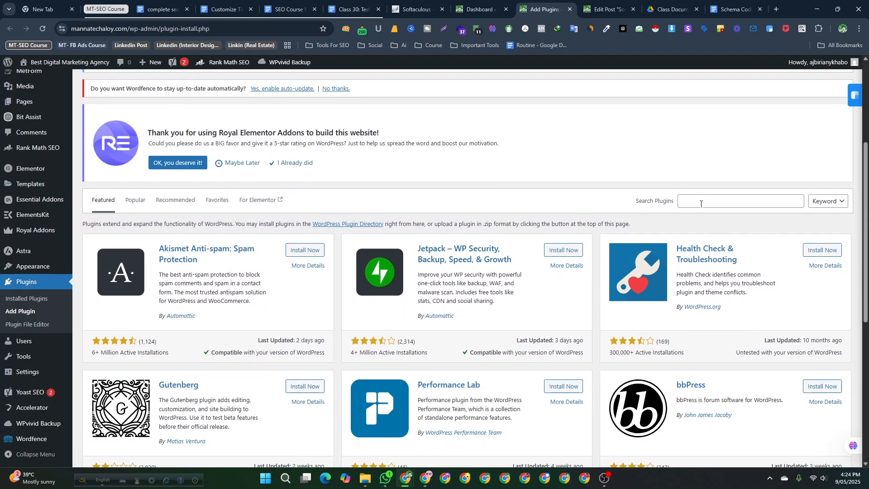
left_click(701, 205)
type("sch")
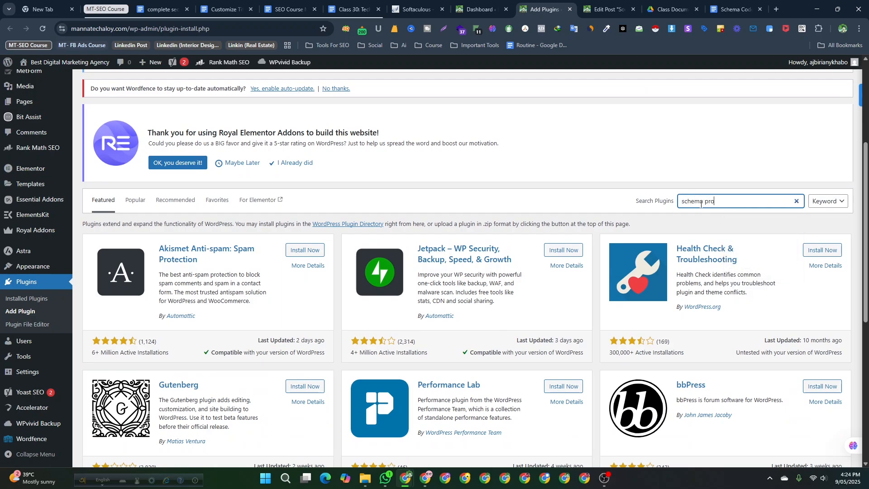
type("ema pro")
key("Return")
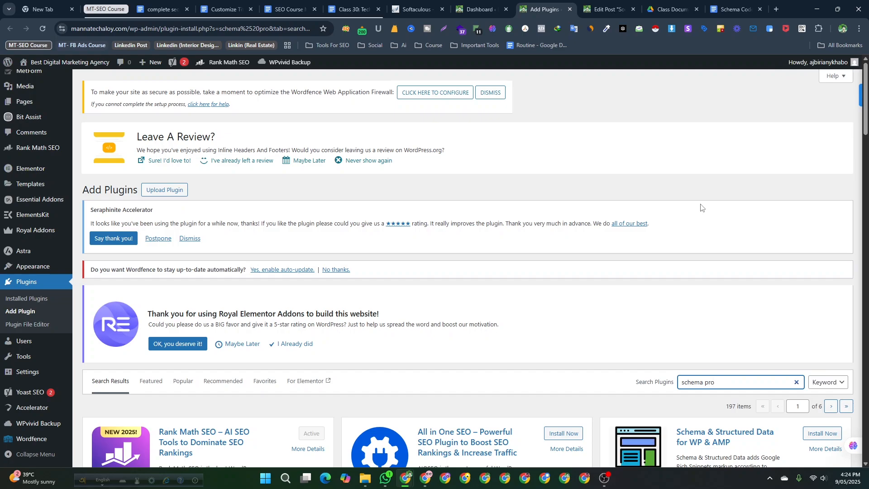
scroll(588, 351, "down", 4)
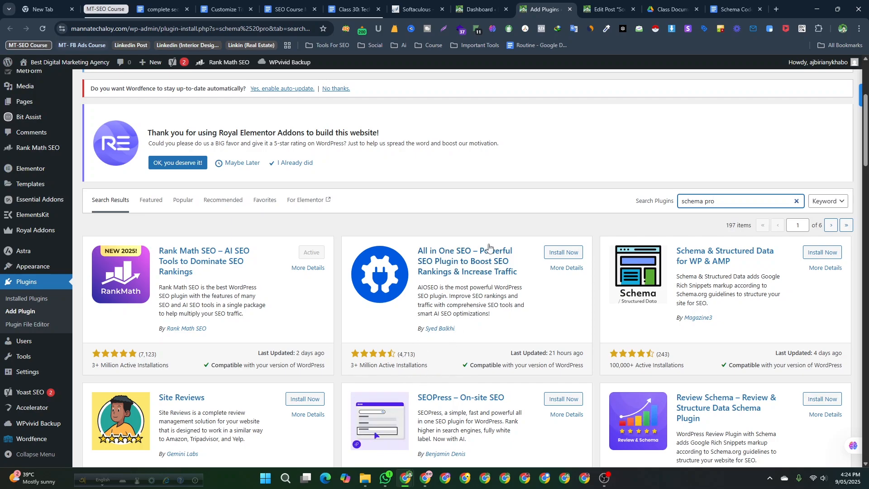
scroll(453, 280, "down", 2)
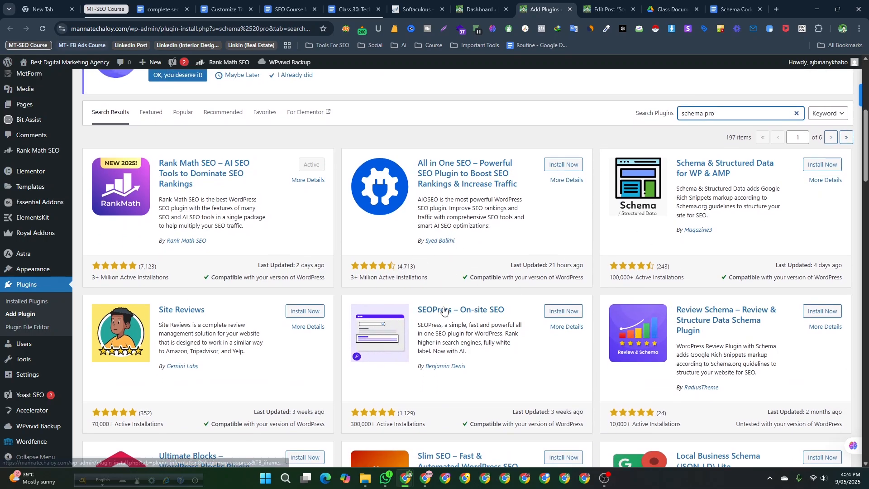
scroll(625, 353, "up", 2)
scroll(681, 319, "down", 3)
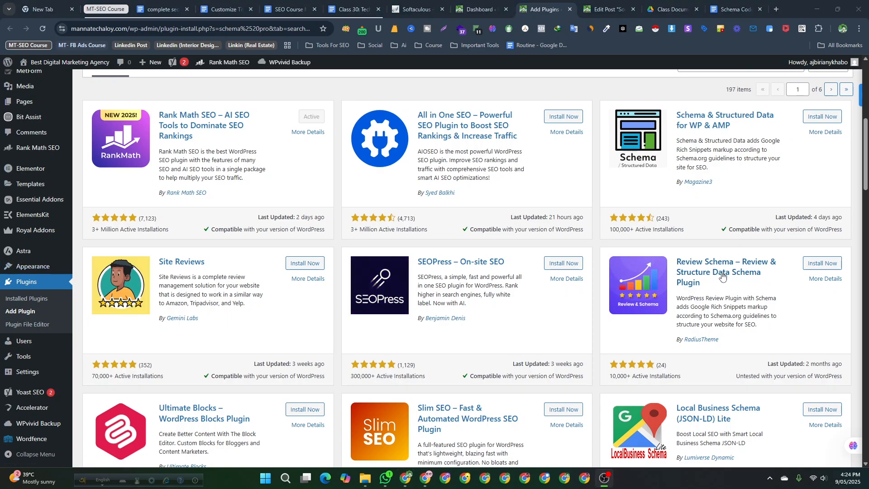
- Install the All in One SEO plugin from the schema pro search results
scroll(737, 295, "down", 1)
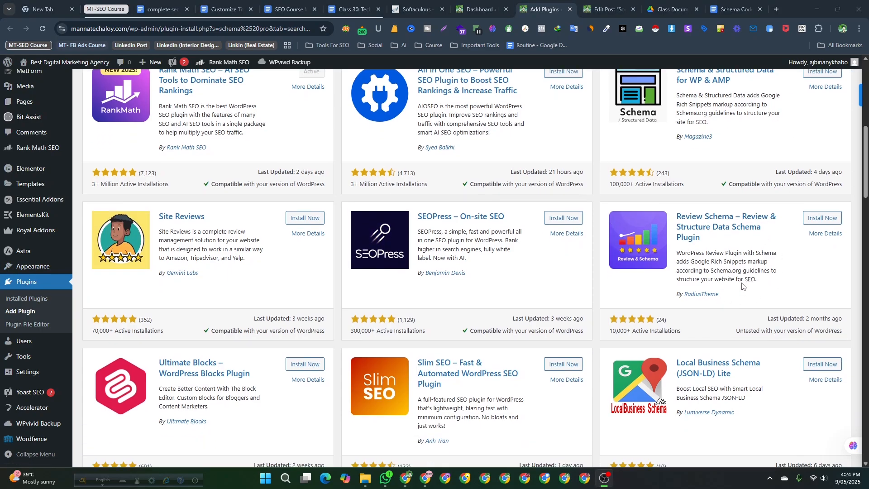
scroll(745, 283, "up", 2)
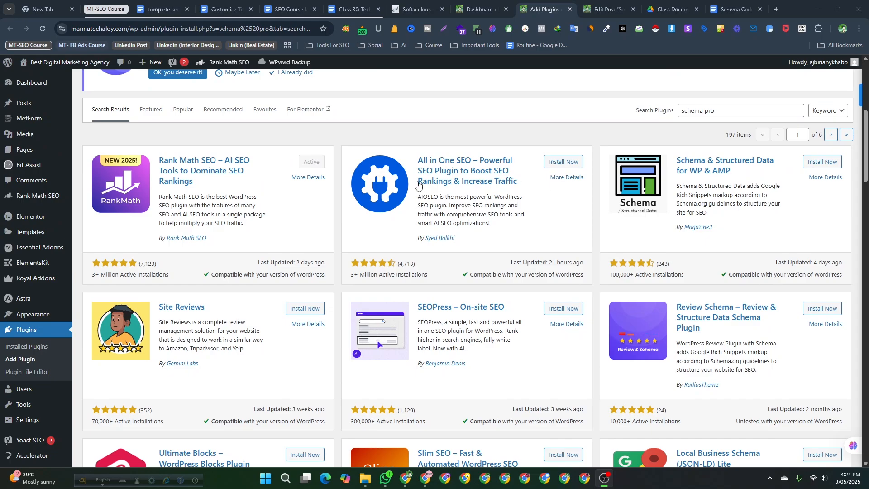
scroll(553, 274, "up", 2)
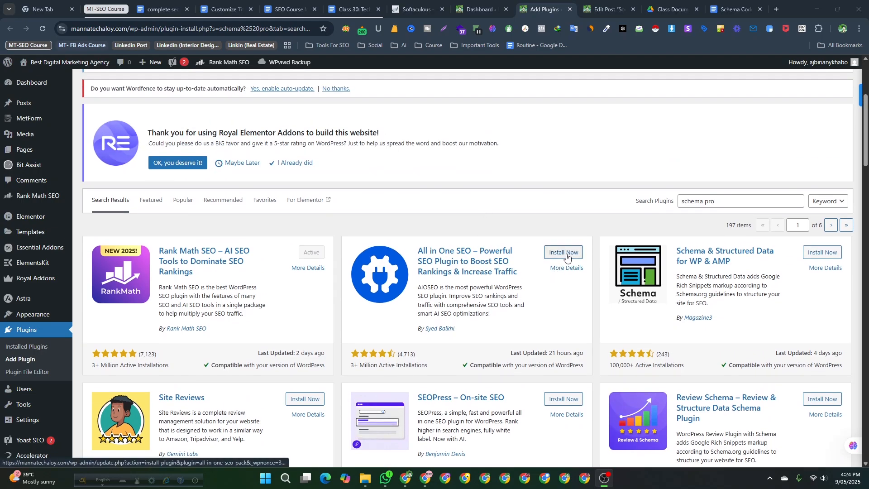
left_click(565, 254)
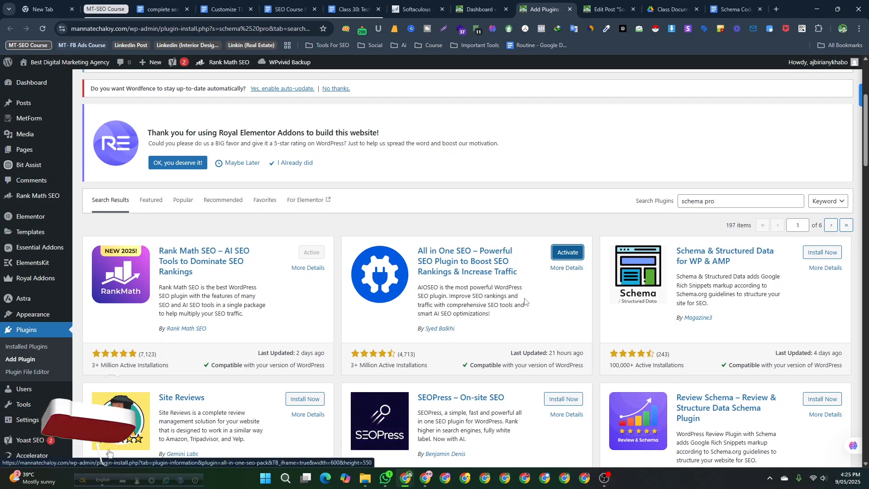
- Search the plugin directory for all in one schema
scroll(484, 311, "down", 1)
left_click(740, 153)
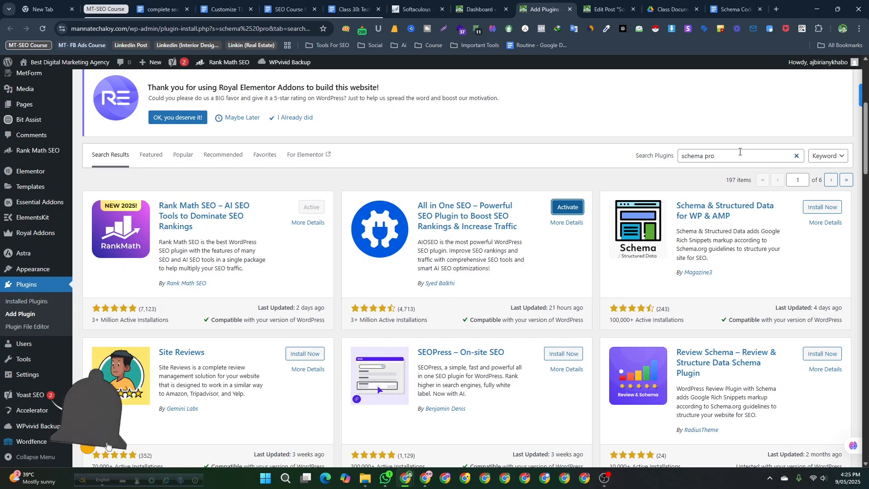
key("BackSpace")
key("BackSpace")
key("BackSpace")
key("BackSpace")
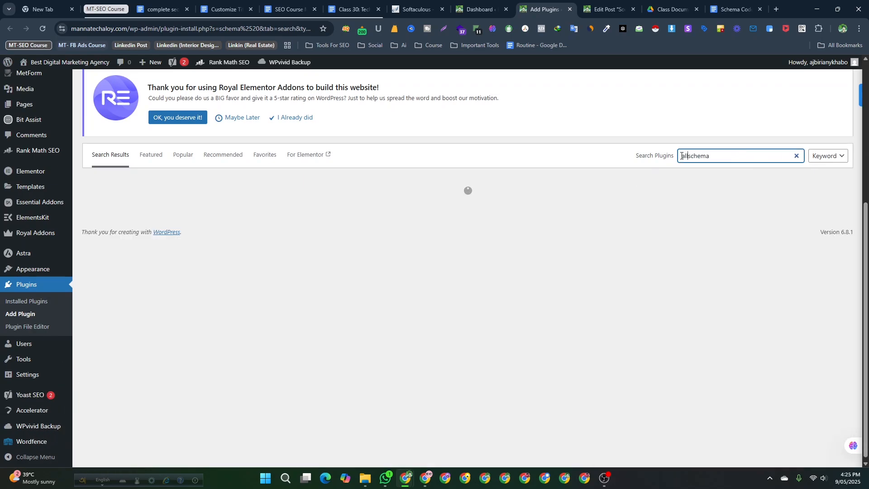
type("in one")
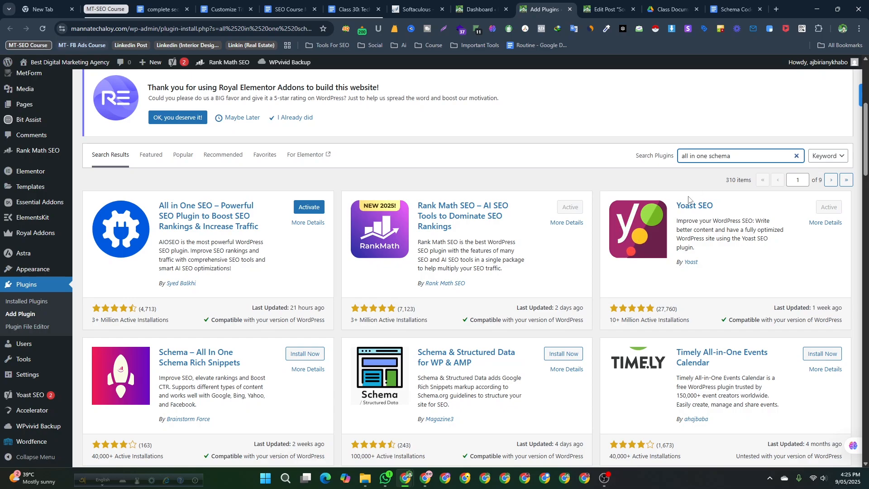
- Install and activate the Schema – All In One Schema Rich Snippets plugin
scroll(688, 199, "down", 2)
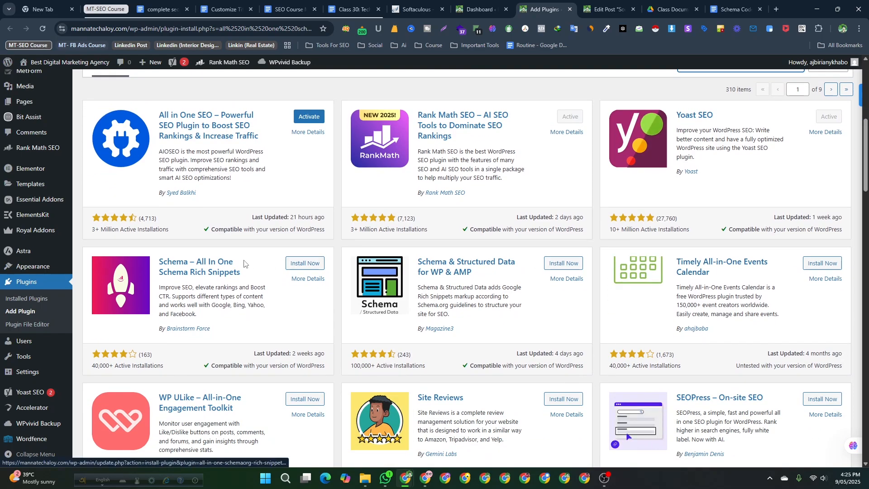
left_click(293, 265)
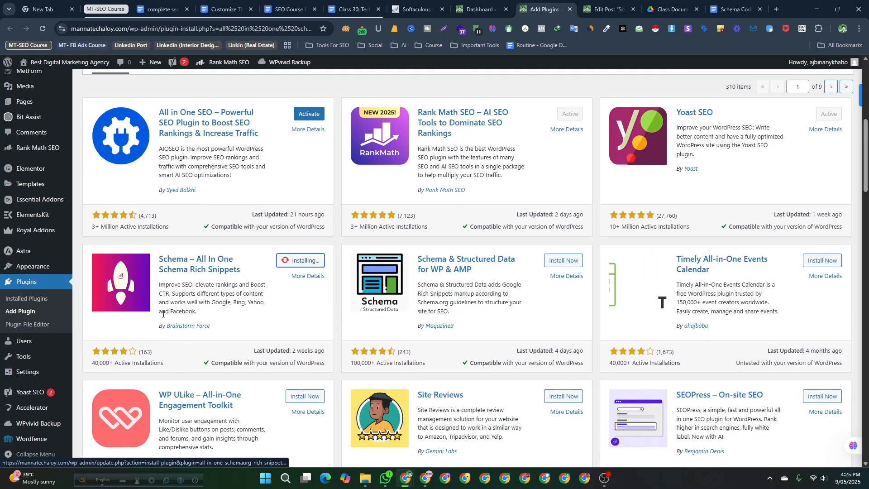
scroll(163, 314, "down", 1)
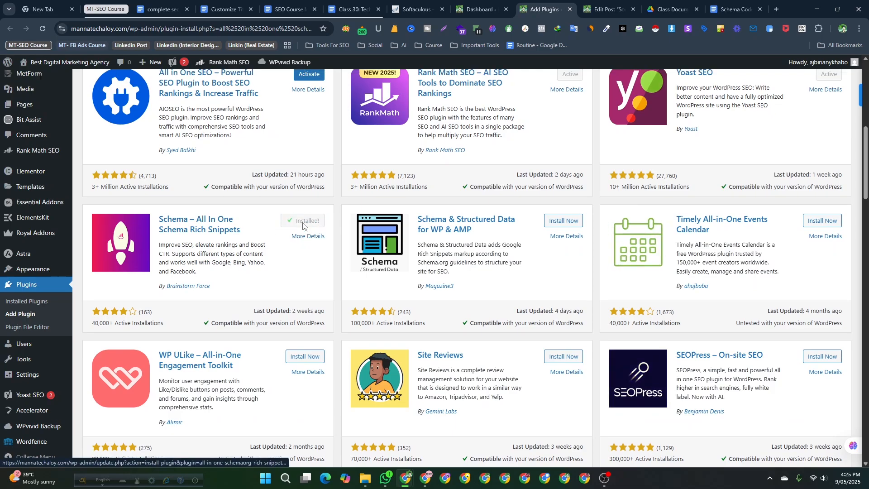
scroll(303, 225, "up", 1)
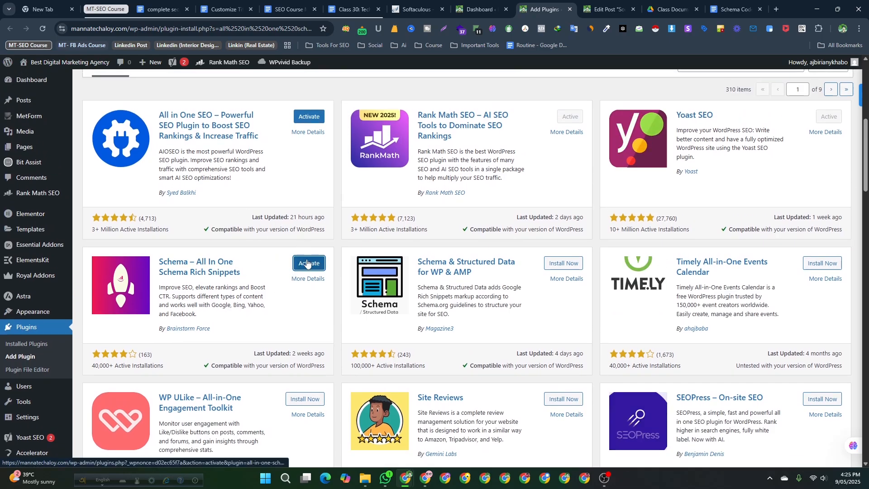
left_click(307, 263)
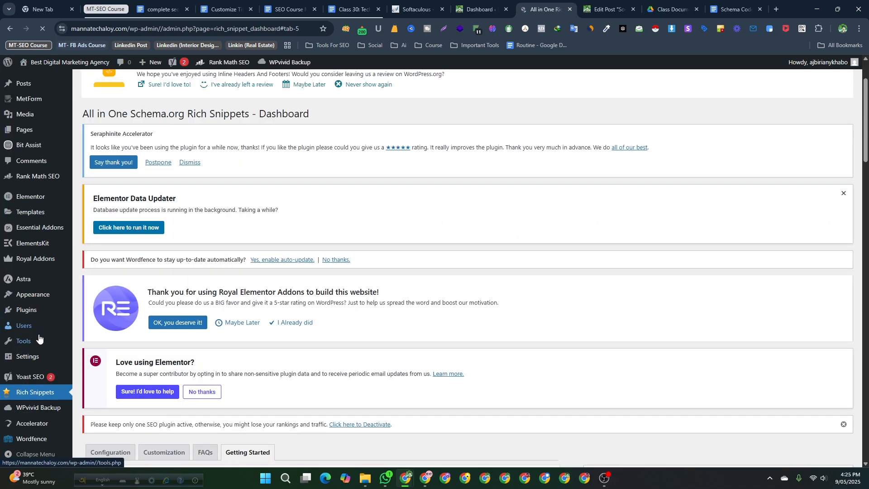
- Read through the rich snippets plugin's Getting Started page and open its Configuration tab
scroll(31, 399, "down", 2)
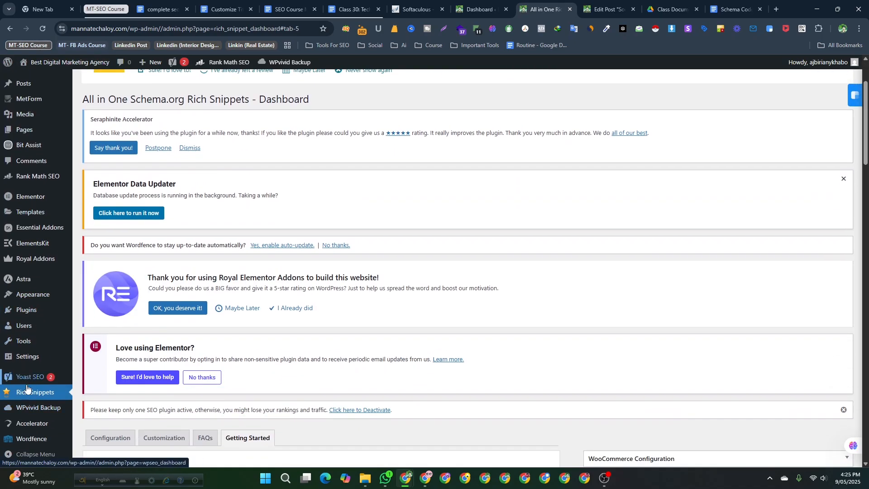
scroll(153, 368, "down", 7)
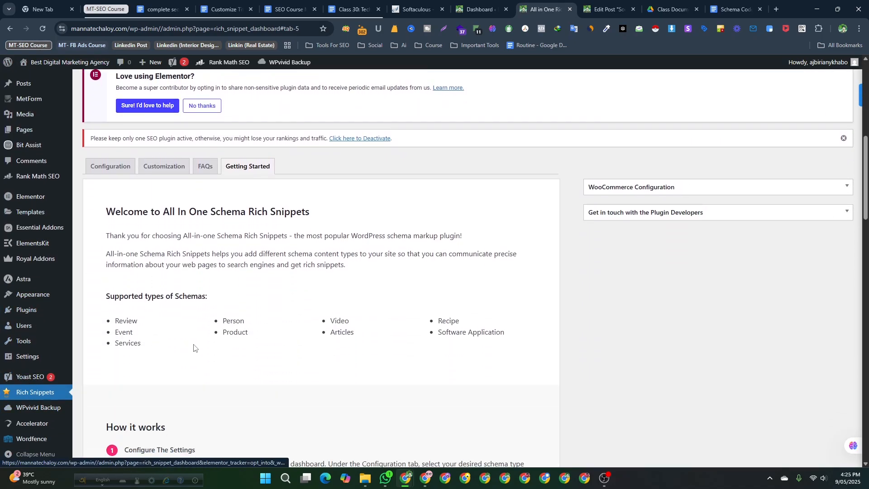
scroll(237, 341, "down", 18)
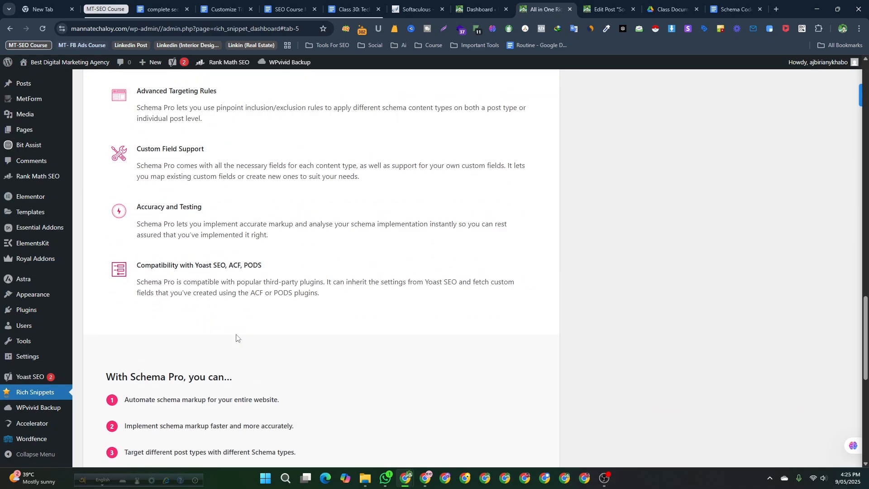
scroll(236, 339, "up", 20)
scroll(236, 334, "up", 5)
scroll(136, 317, "down", 4)
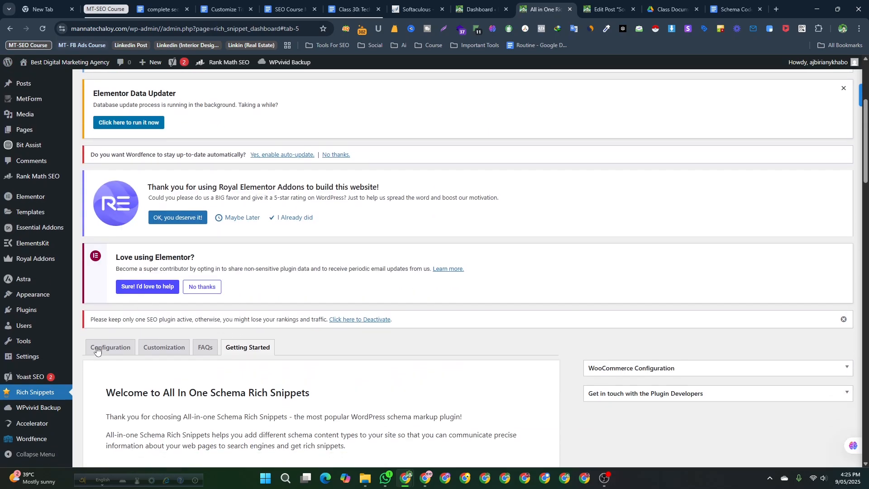
left_click(104, 348)
scroll(199, 348, "down", 5)
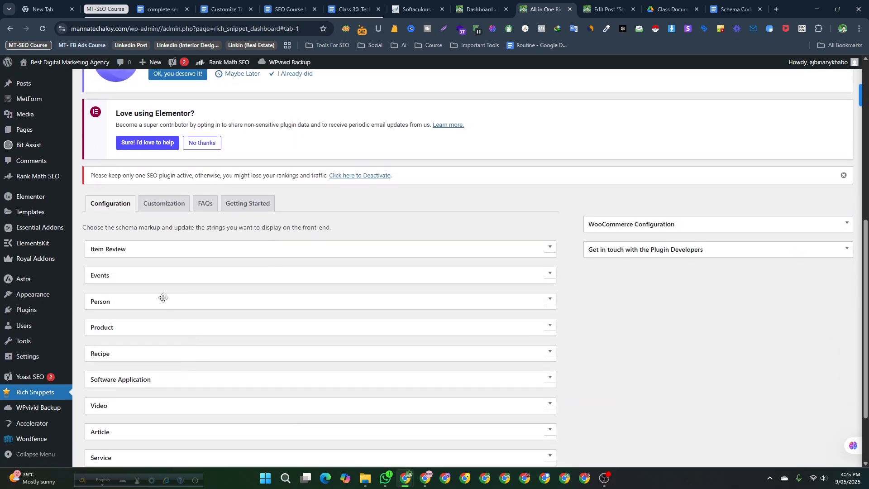
scroll(170, 334, "up", 1)
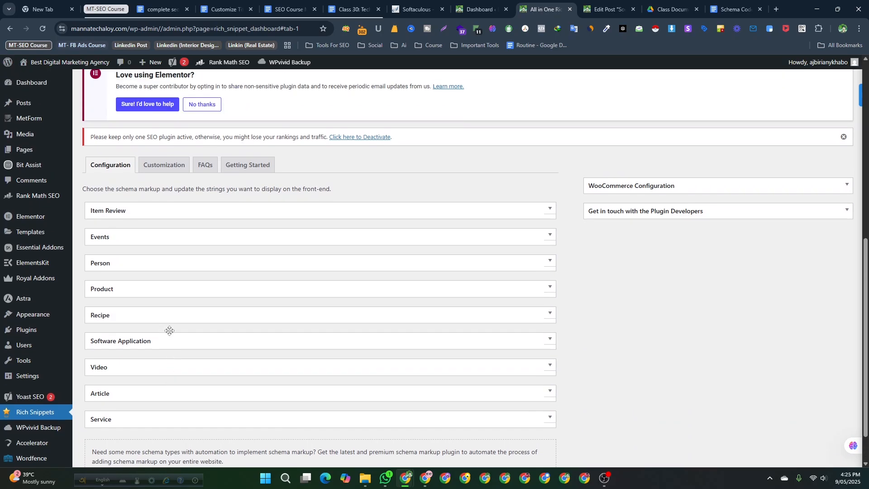
- Expand and collapse the Article, Product and Item Review schema sections to examine their snippet fields
left_click(117, 395)
scroll(209, 376, "down", 3)
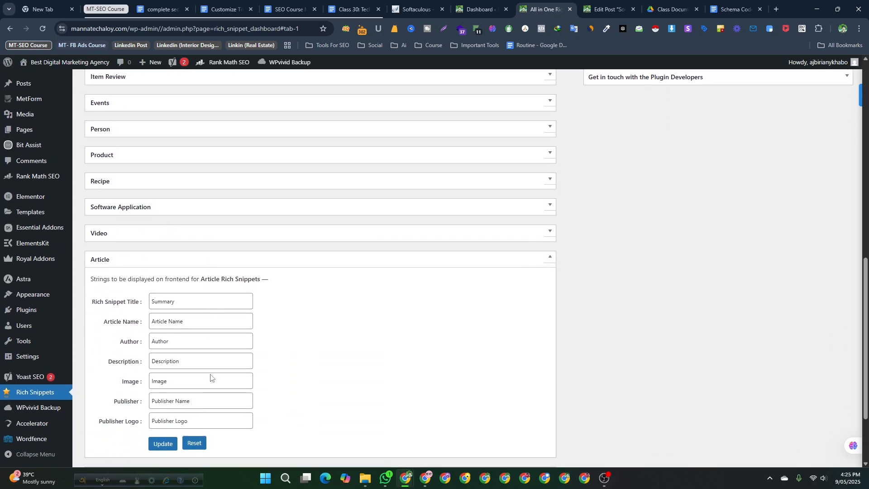
scroll(195, 362, "down", 1)
left_click(194, 396)
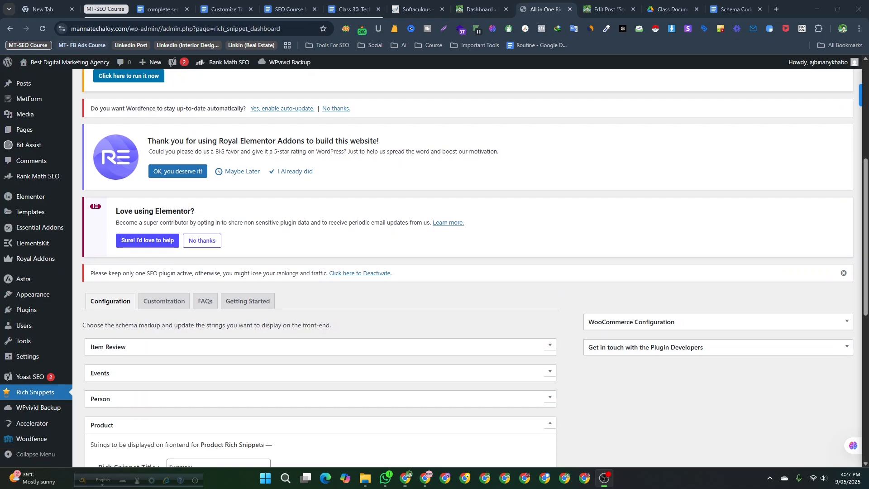
scroll(285, 259, "down", 4)
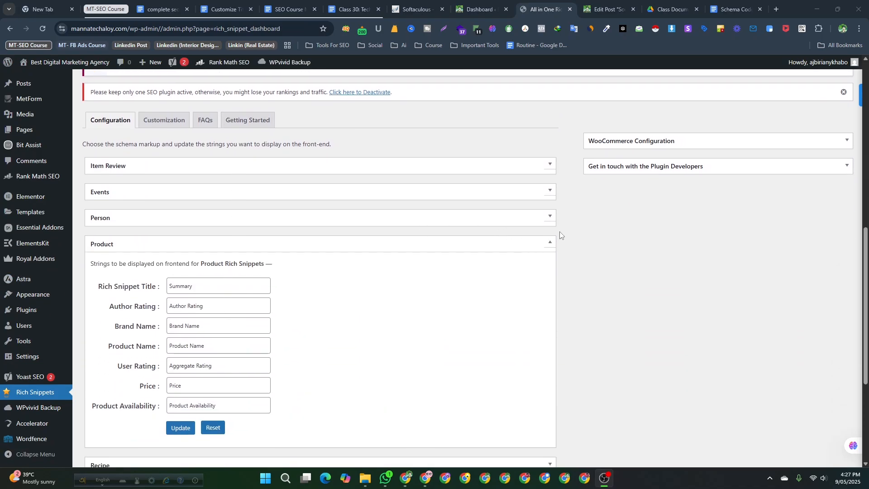
left_click(550, 242)
scroll(275, 304, "up", 2)
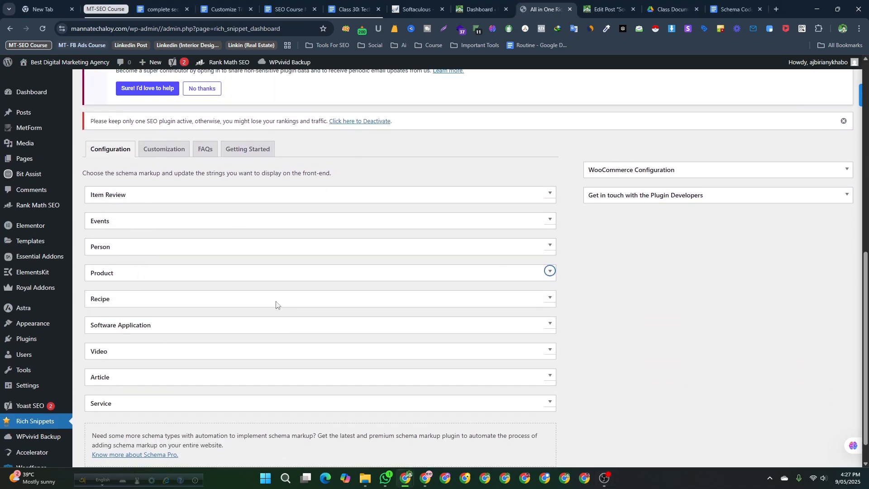
scroll(319, 322, "up", 3)
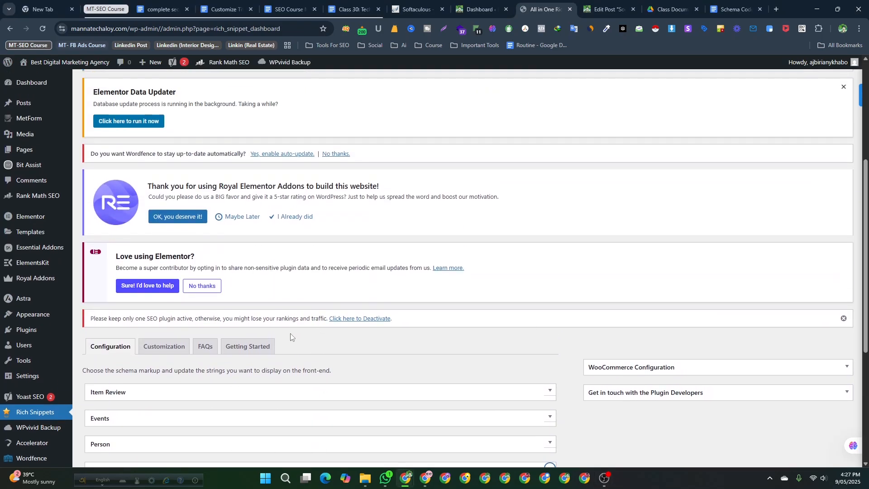
scroll(335, 150, "up", 4)
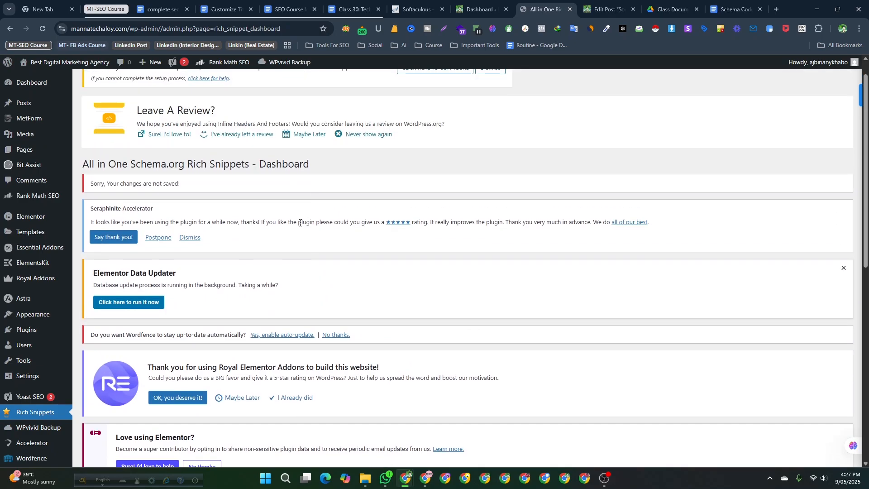
scroll(188, 321, "down", 9)
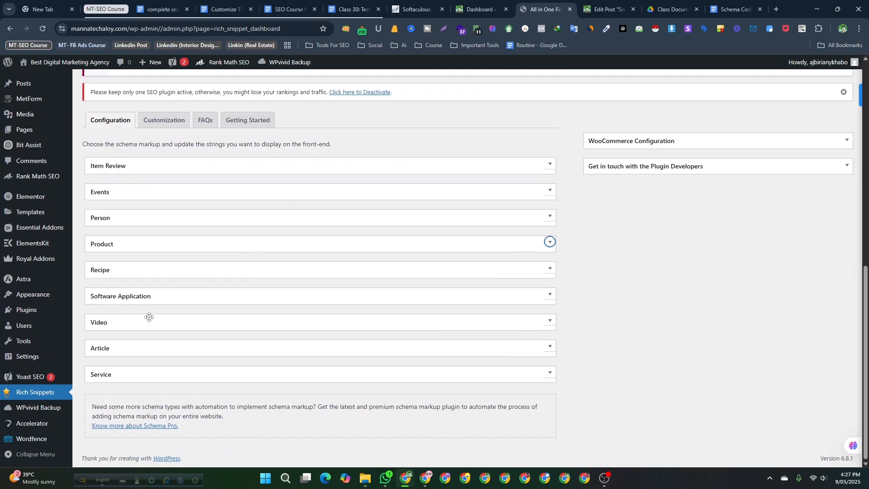
left_click(171, 168)
left_click(172, 167)
scroll(41, 244, "up", 3)
- Open the posts list in a new tab and edit the Social Media vs SEO post in the classic editor
mouse_move(27, 103)
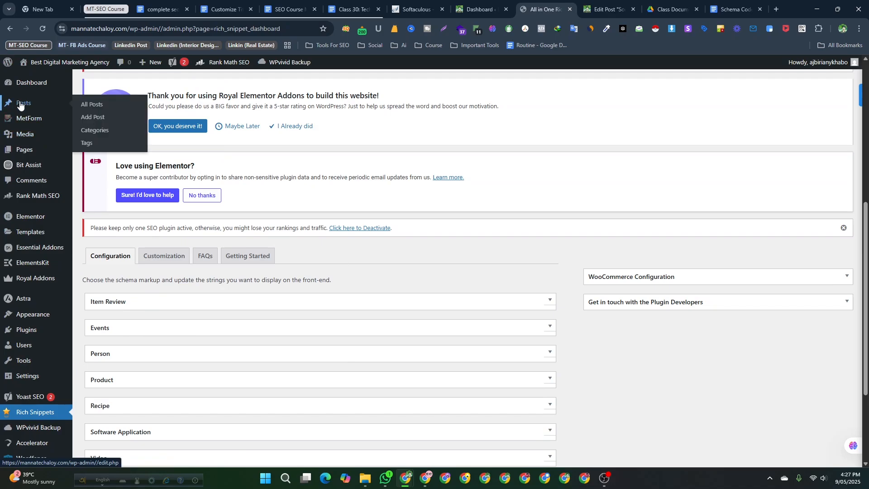
right_click(94, 103)
left_click(111, 110)
left_click(581, 11)
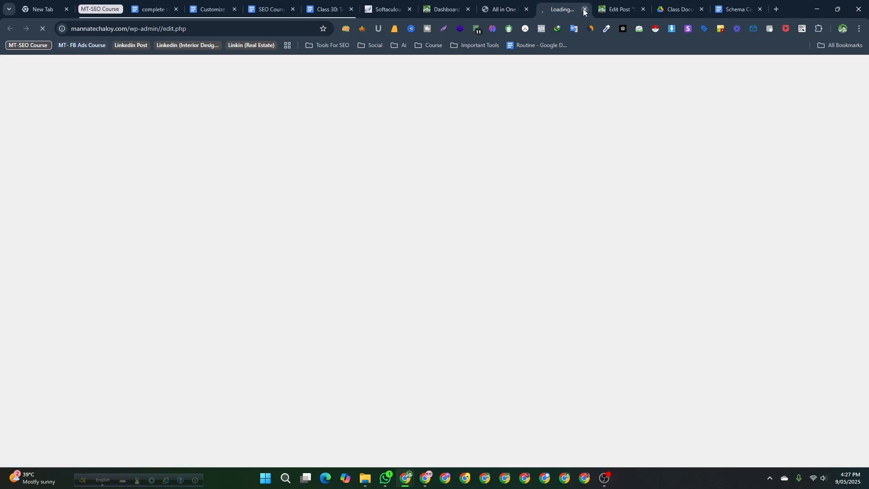
scroll(124, 310, "down", 5)
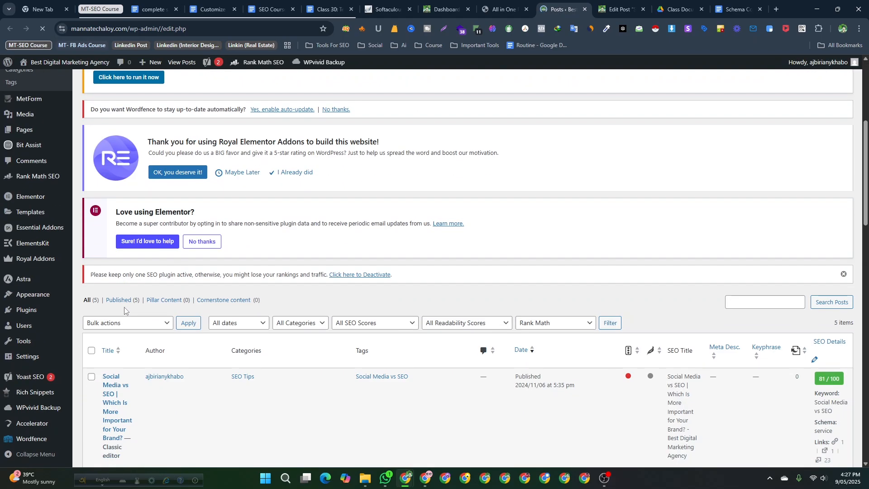
scroll(125, 311, "down", 3)
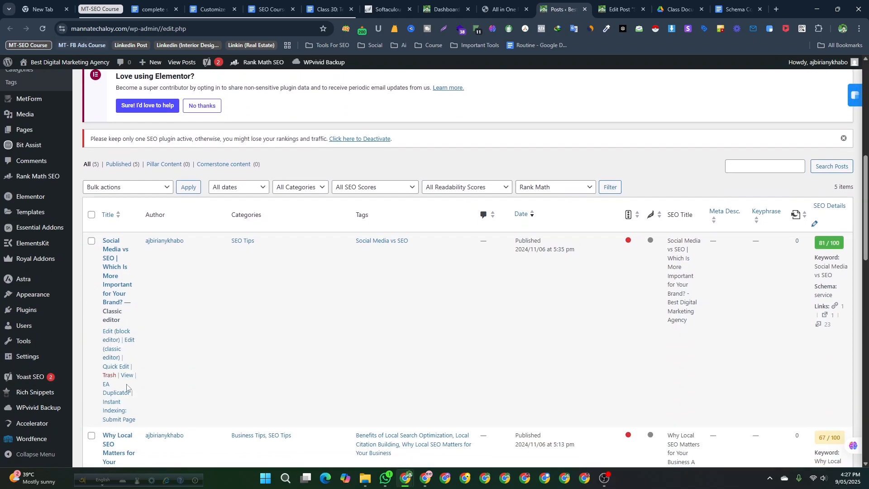
scroll(124, 383, "down", 2)
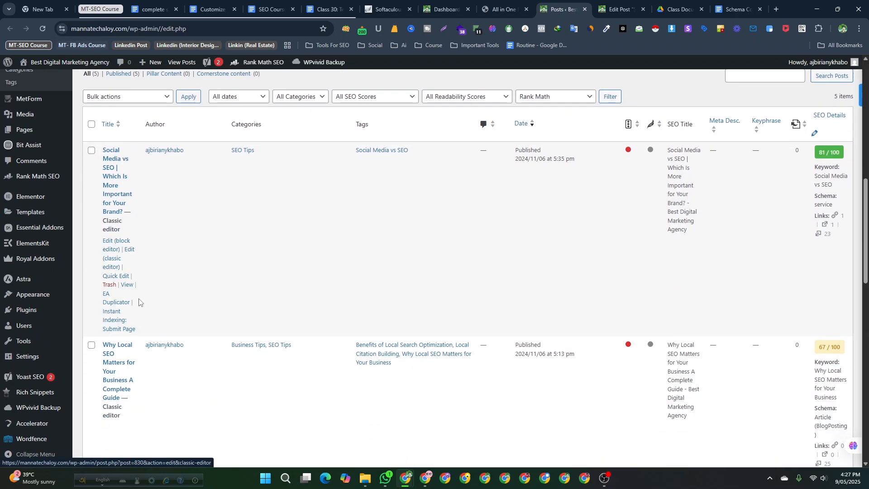
left_click(130, 250)
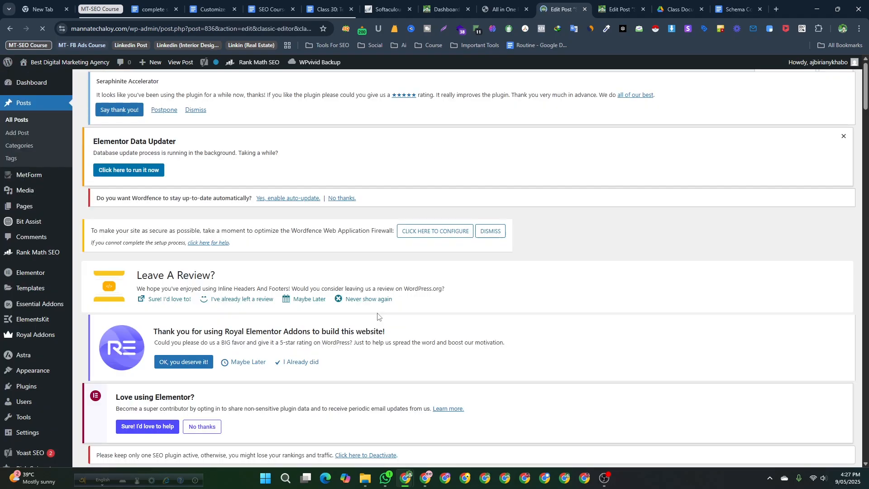
- Scroll down to the post's Configure Rich Snippet box and look through its list of snippet types
scroll(378, 315, "down", 10)
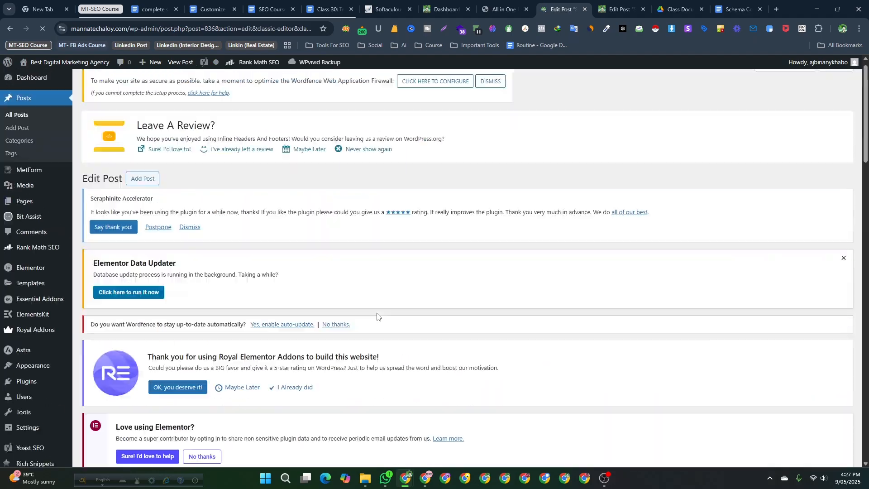
scroll(377, 314, "down", 20)
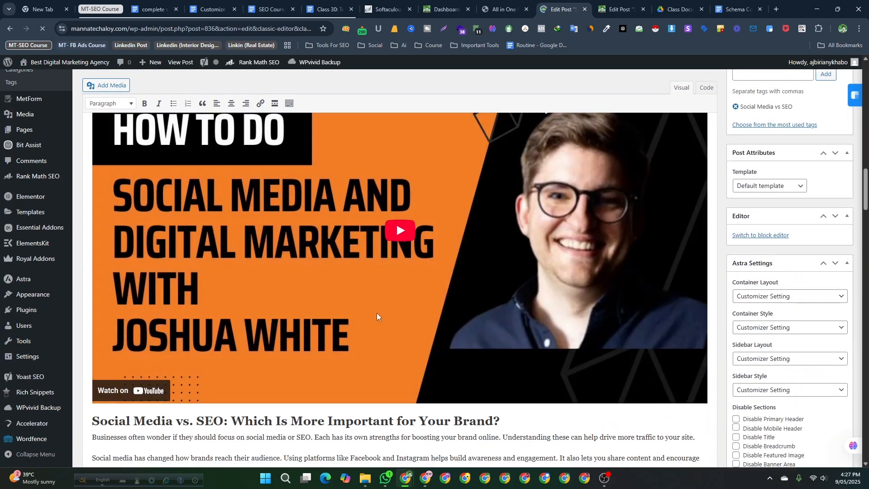
scroll(377, 313, "down", 20)
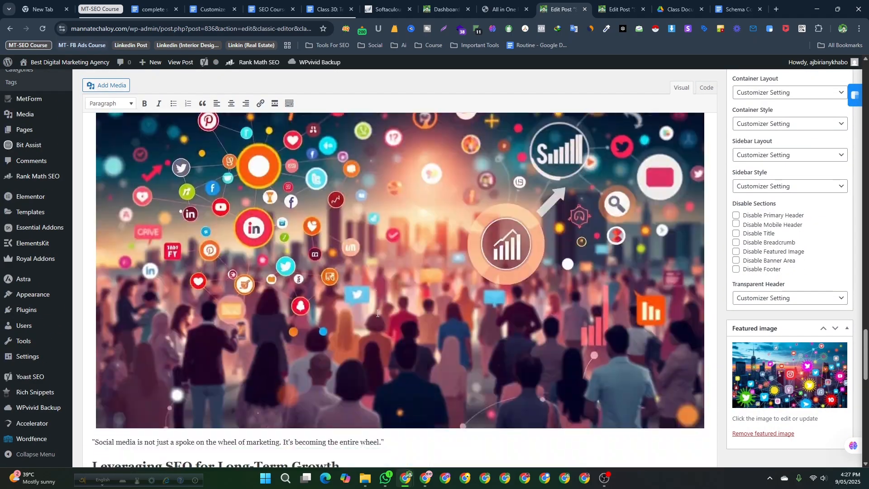
scroll(377, 313, "down", 4)
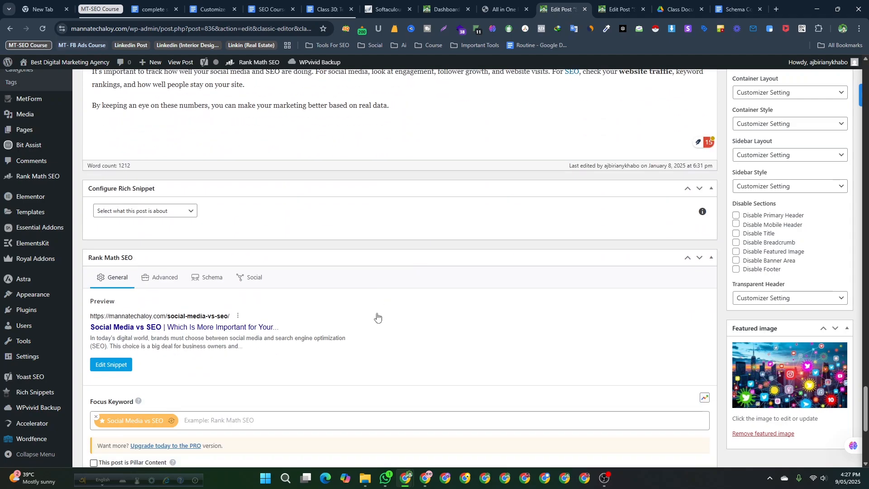
scroll(377, 317, "down", 5)
scroll(376, 316, "up", 6)
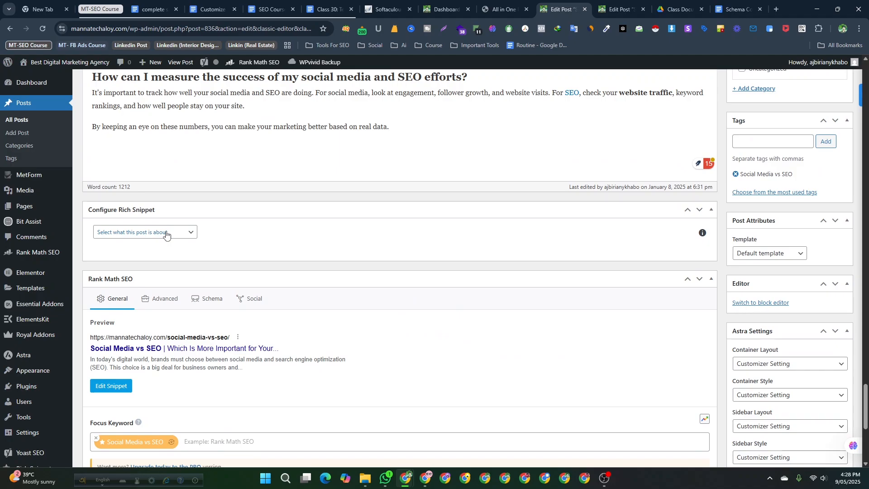
left_click(165, 236)
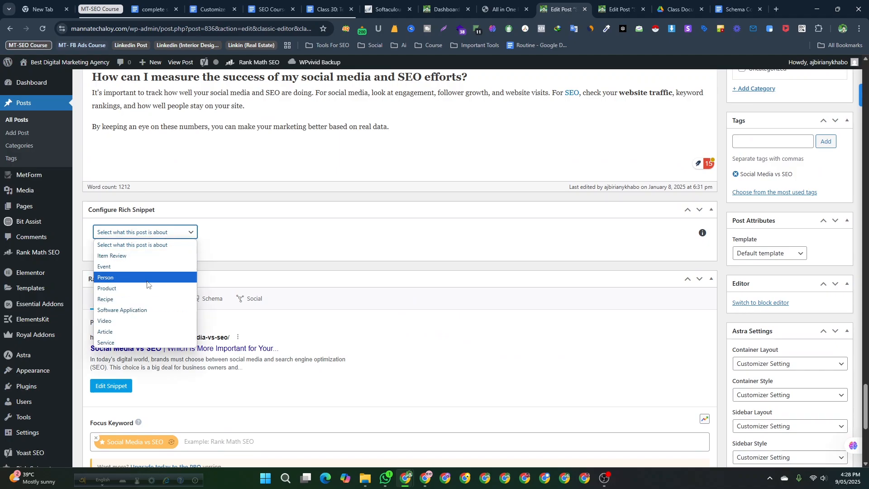
left_click(329, 161)
scroll(329, 161, "up", 11)
scroll(328, 160, "down", 14)
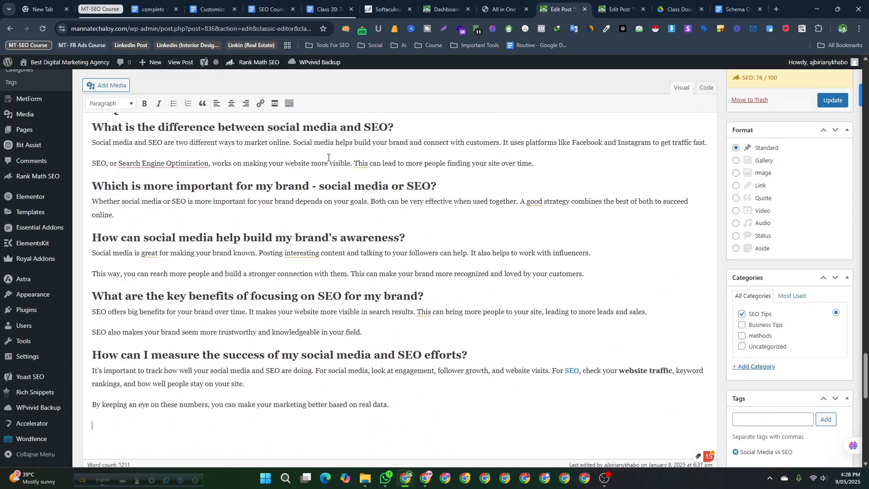
scroll(237, 272, "up", 1)
scroll(167, 237, "up", 1)
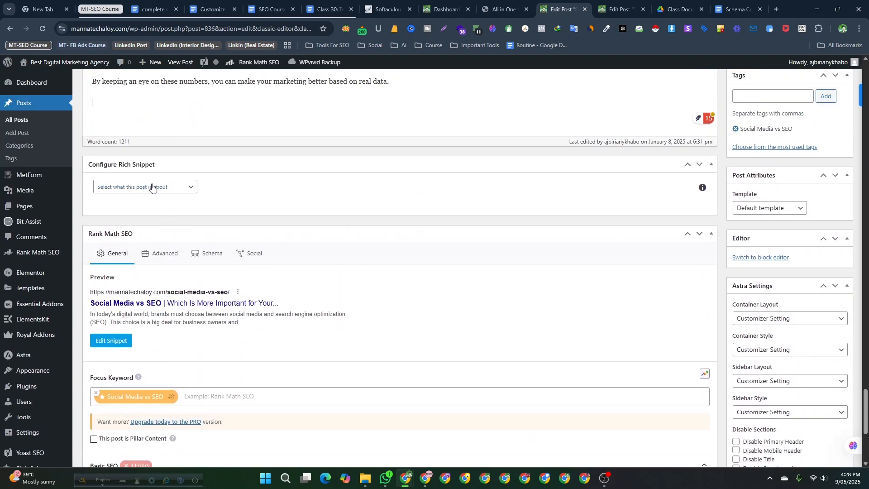
- Set the rich snippet type to Product and give it a five-star rating
left_click(152, 187)
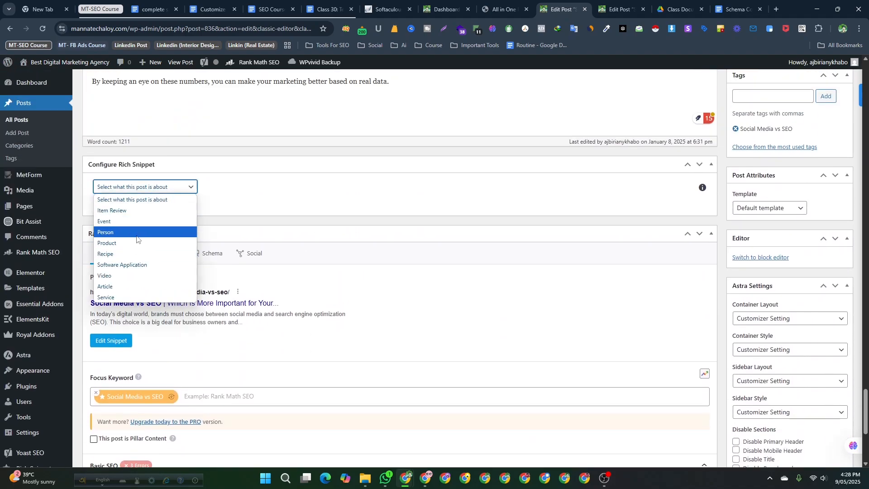
left_click(125, 243)
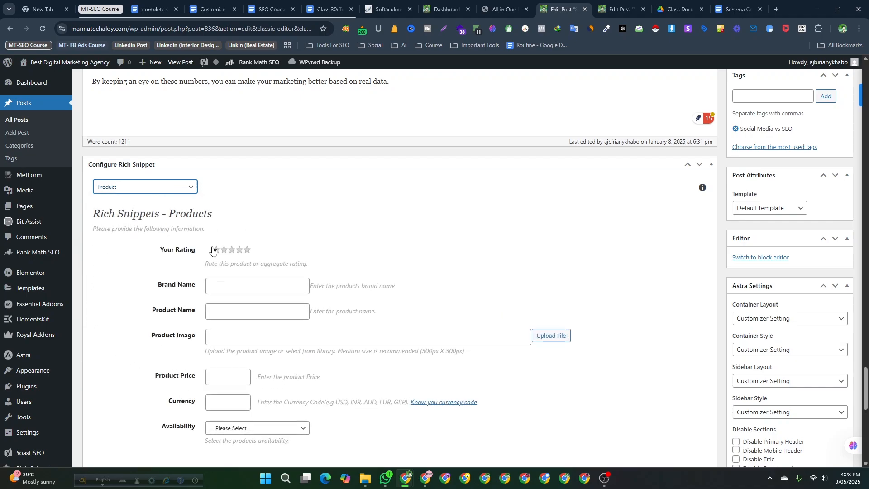
left_click(246, 250)
- Examine the Product snippet fields for brand, name, image, price, currency and availability, and the snippet type list
scroll(127, 272, "down", 1)
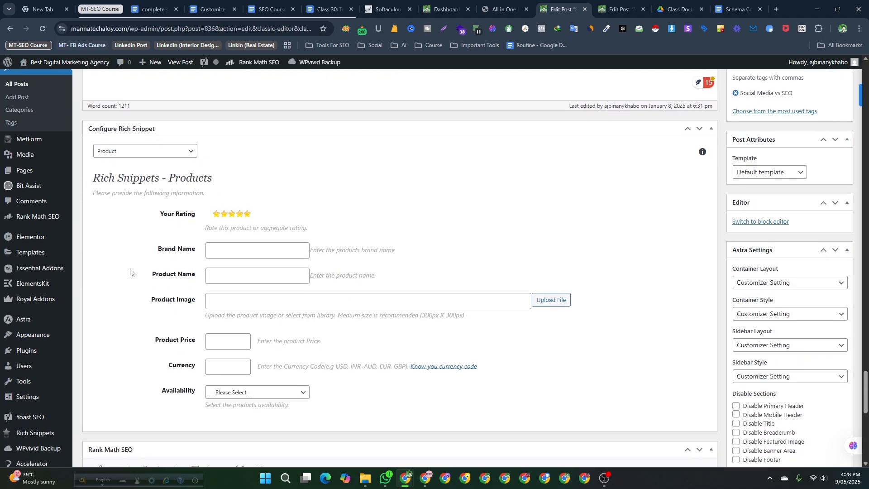
left_click(224, 241)
left_click(215, 266)
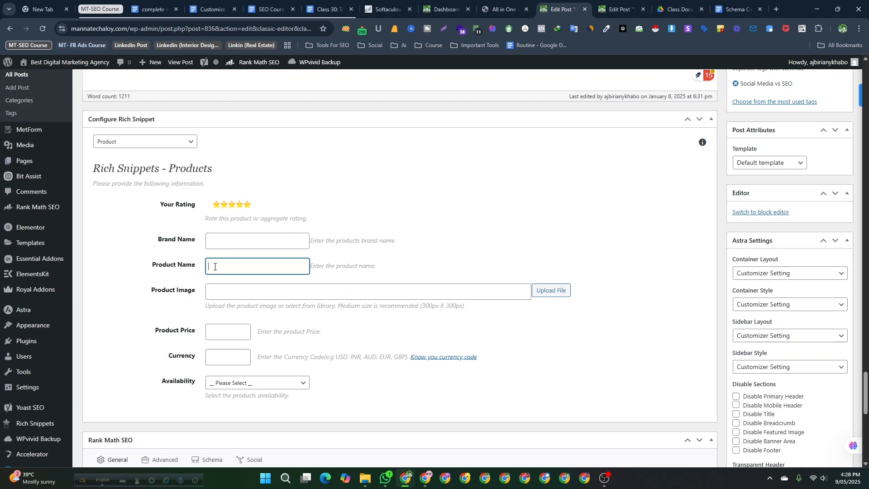
left_click(218, 288)
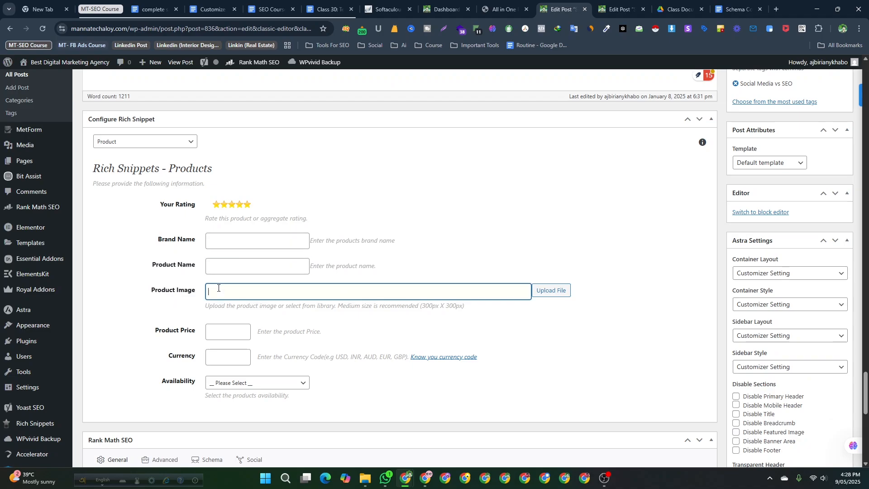
left_click(227, 335)
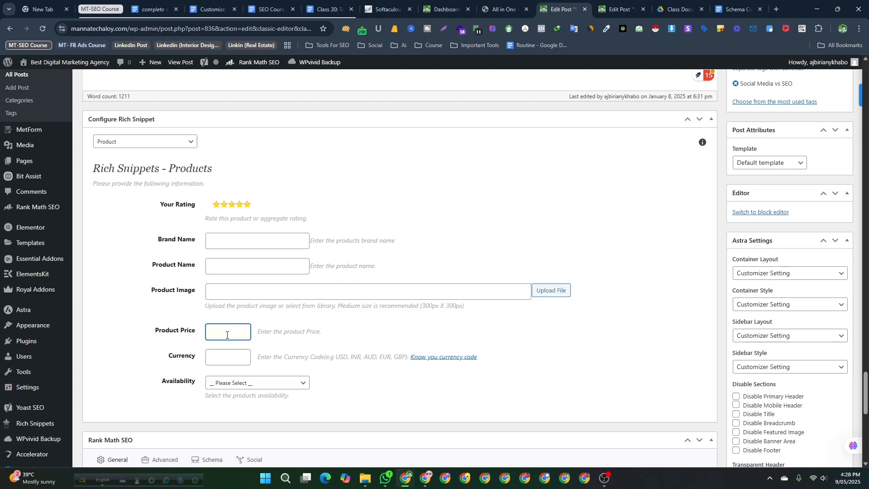
scroll(226, 335, "up", 1)
scroll(226, 335, "up", 1)
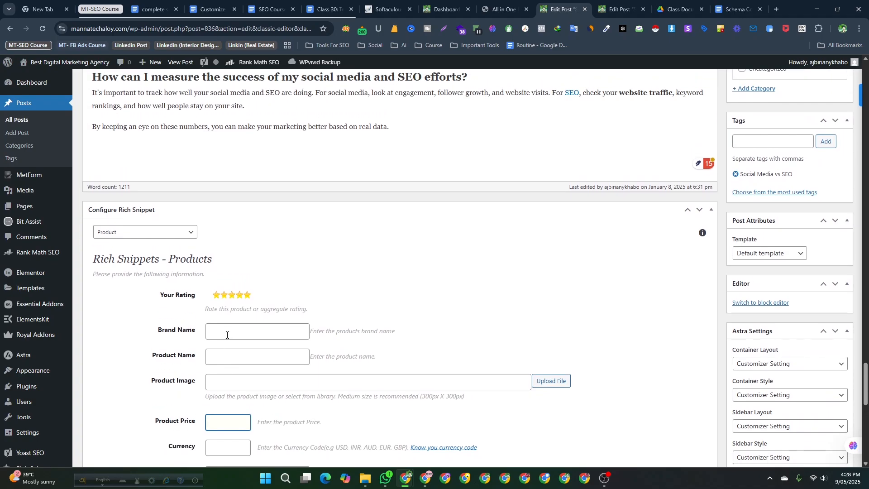
scroll(227, 335, "down", 5)
scroll(201, 283, "up", 3)
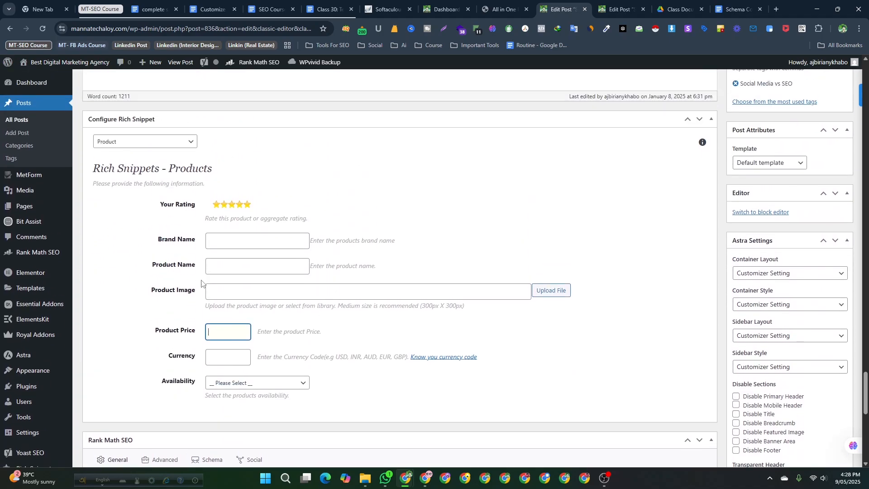
left_click(260, 295)
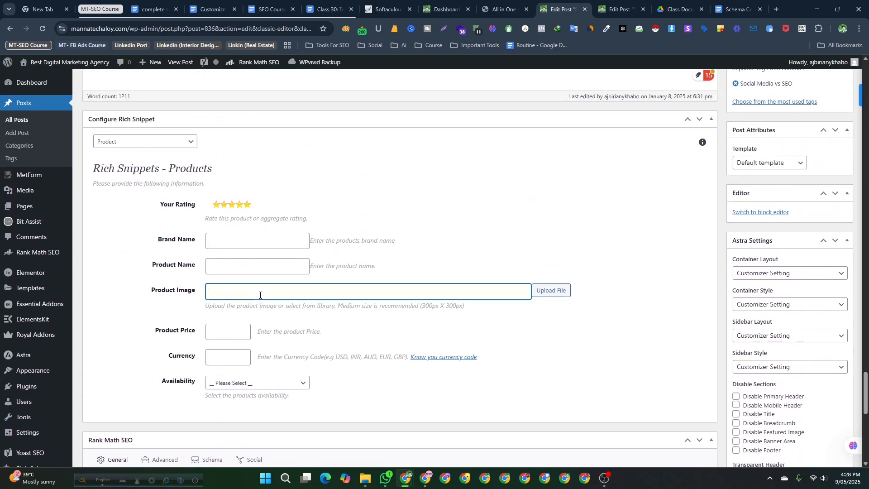
scroll(190, 328, "up", 2)
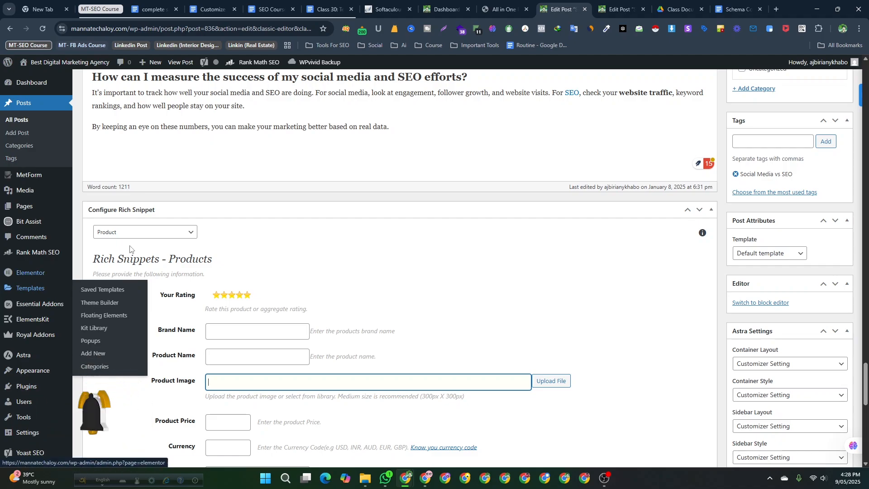
left_click(160, 232)
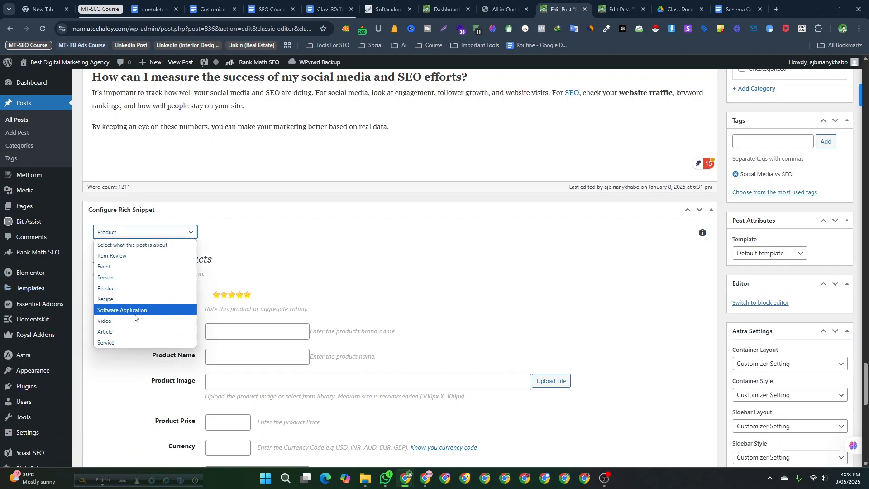
left_click(214, 310)
- Open the Pages list in a new tab and switch to it
scroll(415, 279, "up", 2)
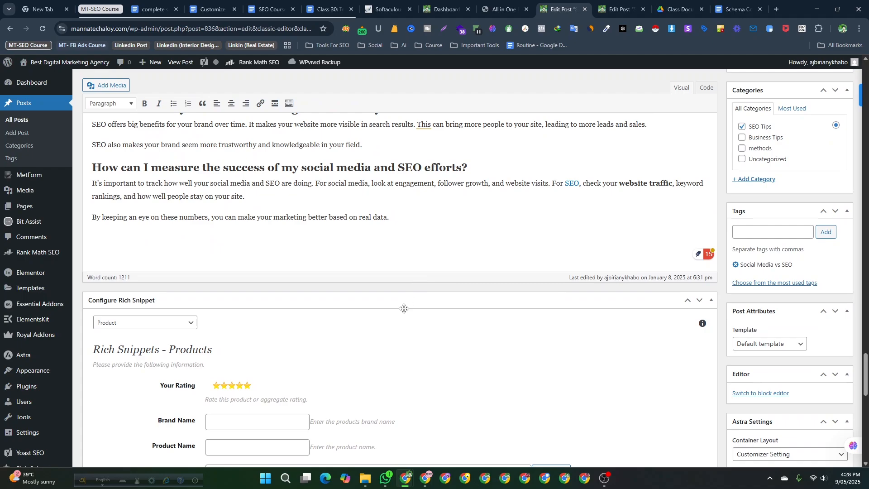
scroll(404, 309, "down", 4)
scroll(241, 309, "down", 3)
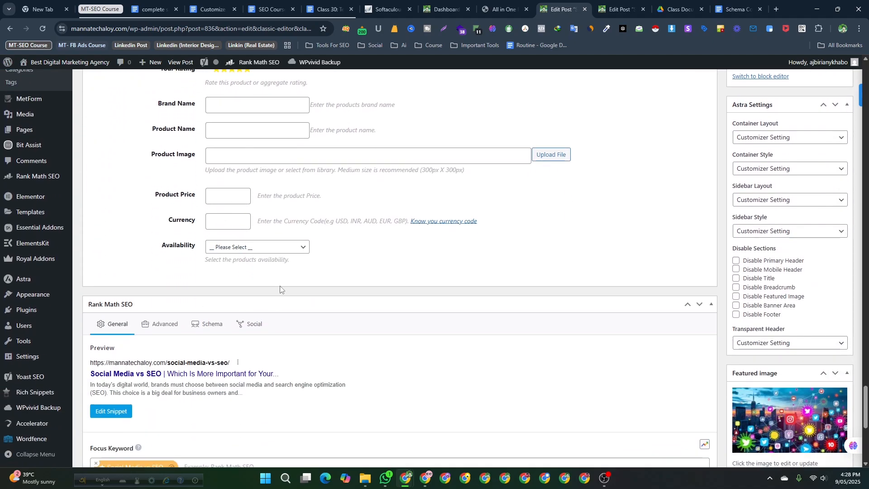
scroll(280, 290, "up", 15)
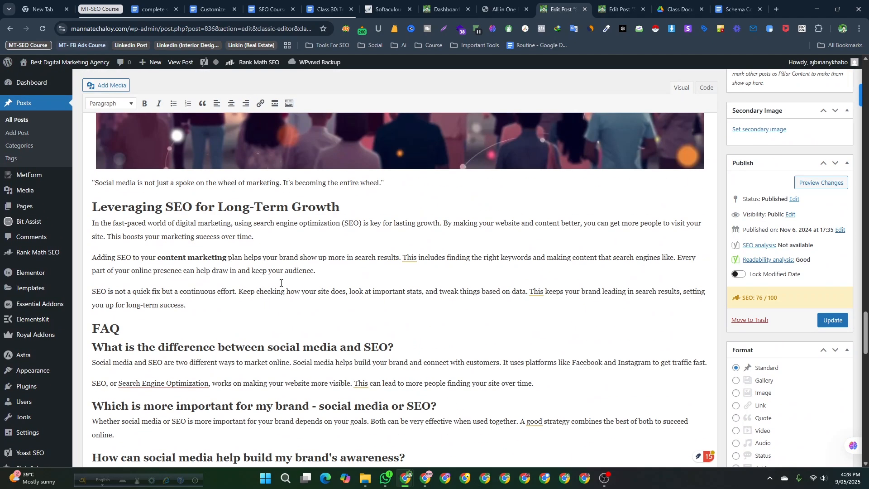
scroll(280, 283, "up", 15)
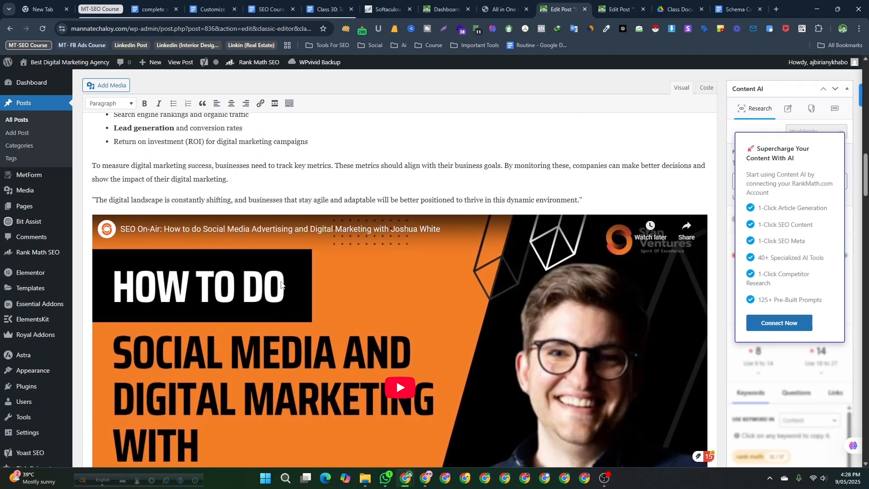
scroll(280, 283, "up", 15)
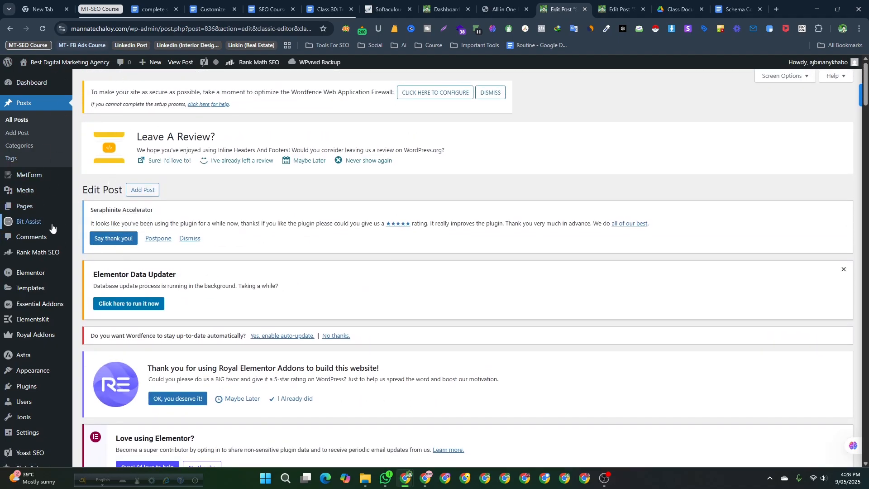
mouse_move(50, 232)
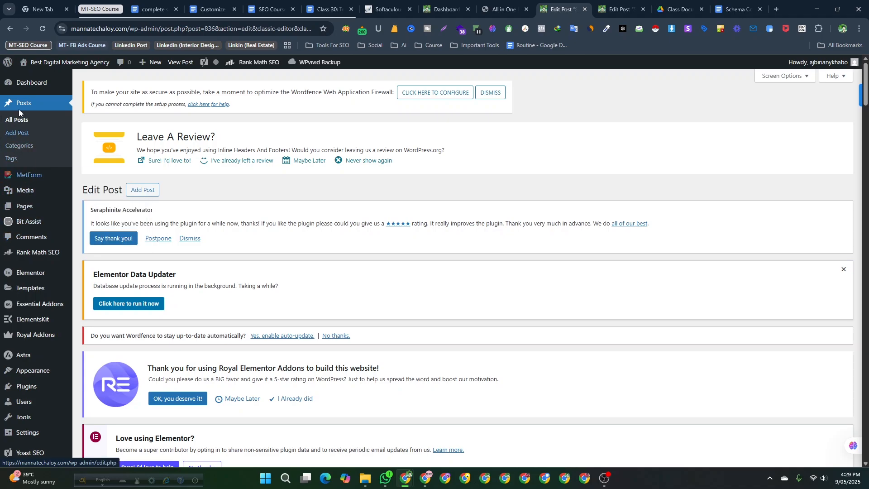
mouse_move(30, 208)
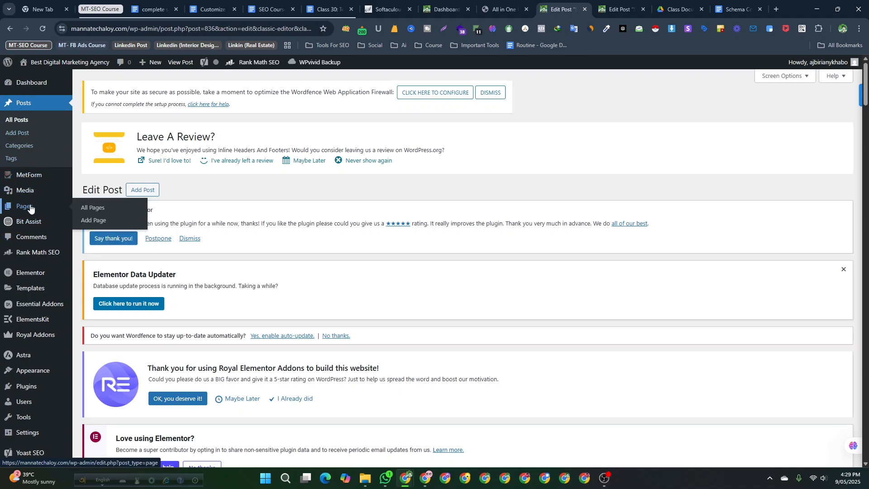
right_click(83, 212)
left_click(127, 218)
left_click(577, 3)
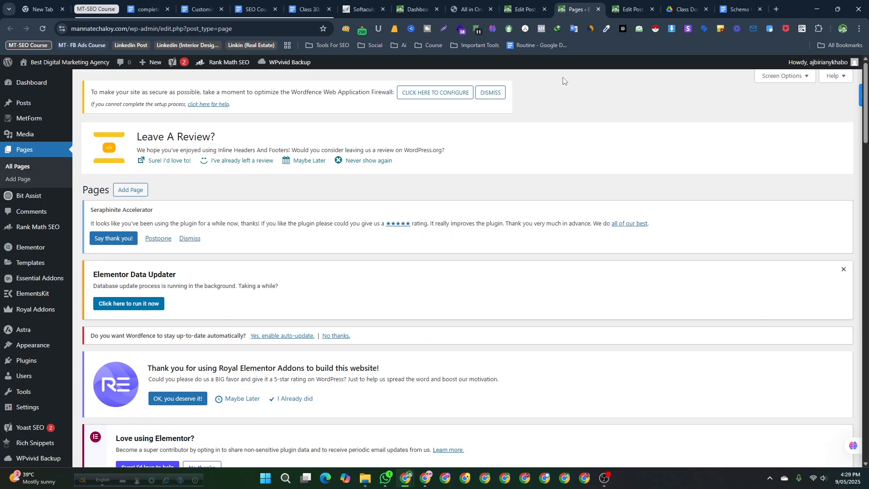
- Return to the post and review the rich snippet type options again
scroll(243, 250, "down", 8)
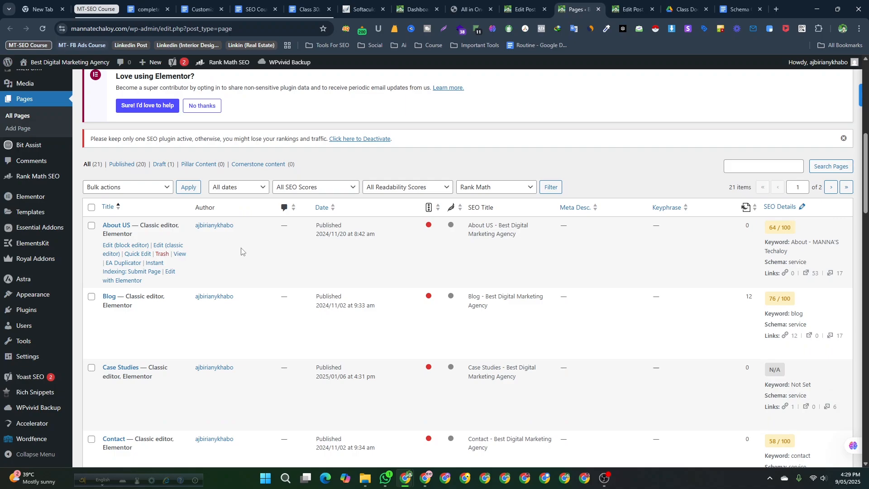
left_click(524, 9)
scroll(196, 305, "down", 10)
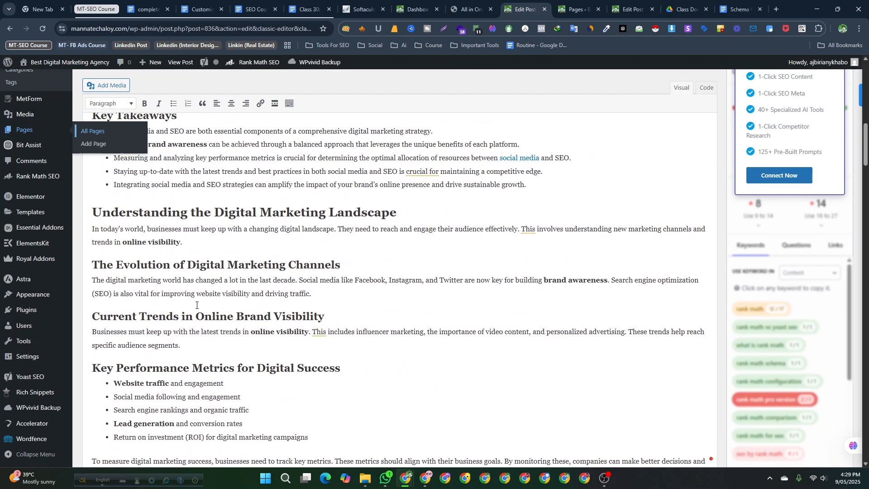
scroll(196, 305, "down", 20)
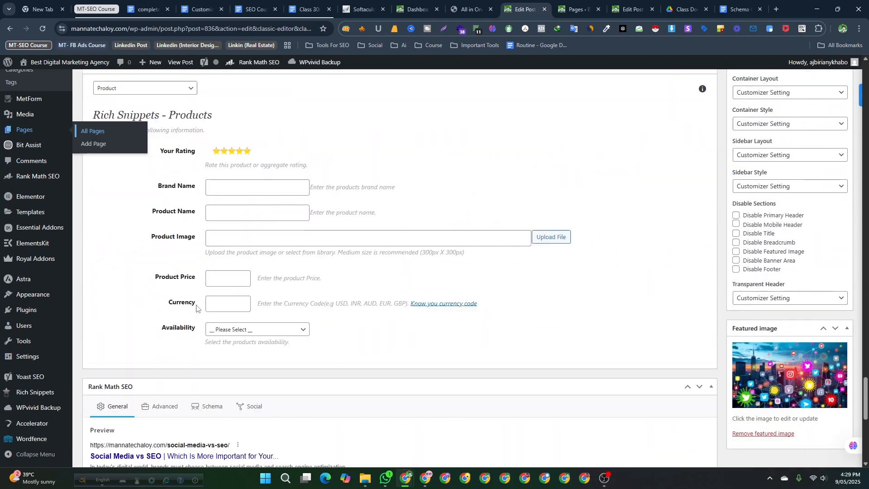
scroll(196, 308, "up", 4)
left_click(167, 256)
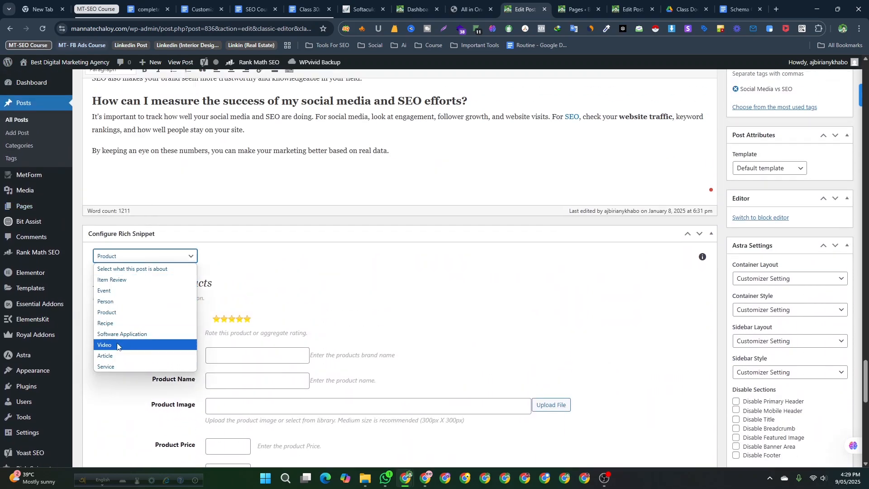
left_click(299, 270)
- Switch to the Pages list and browse the pages' schema details
left_click(581, 3)
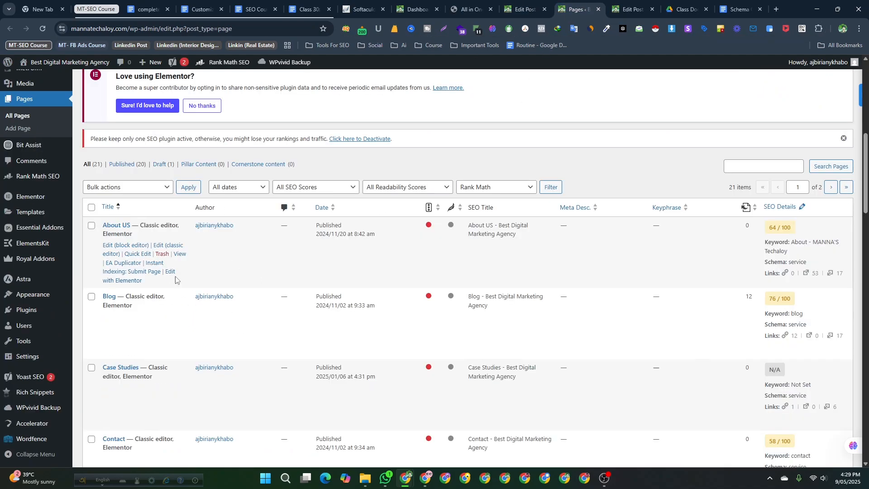
scroll(172, 362, "down", 3)
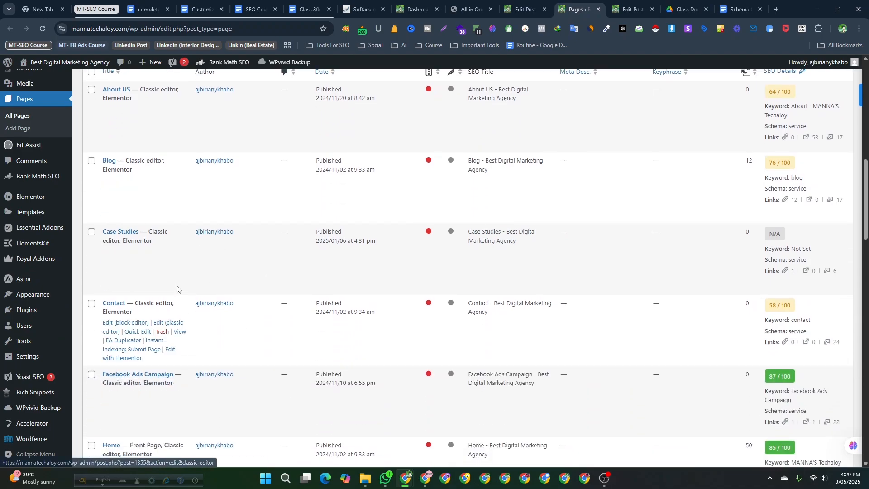
scroll(132, 330, "down", 1)
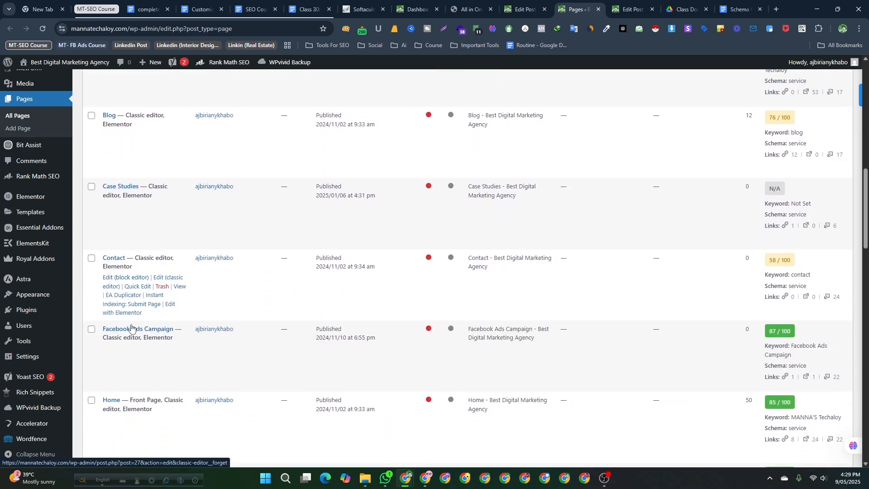
scroll(140, 318, "up", 2)
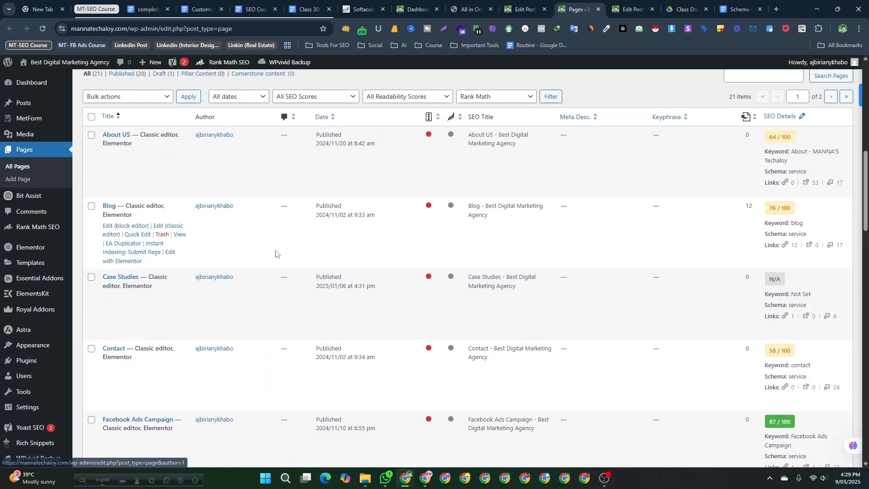
- Open the Home page in the Elementor editor in a new tab and switch to that tab
scroll(272, 247, "up", 2)
scroll(266, 241, "down", 11)
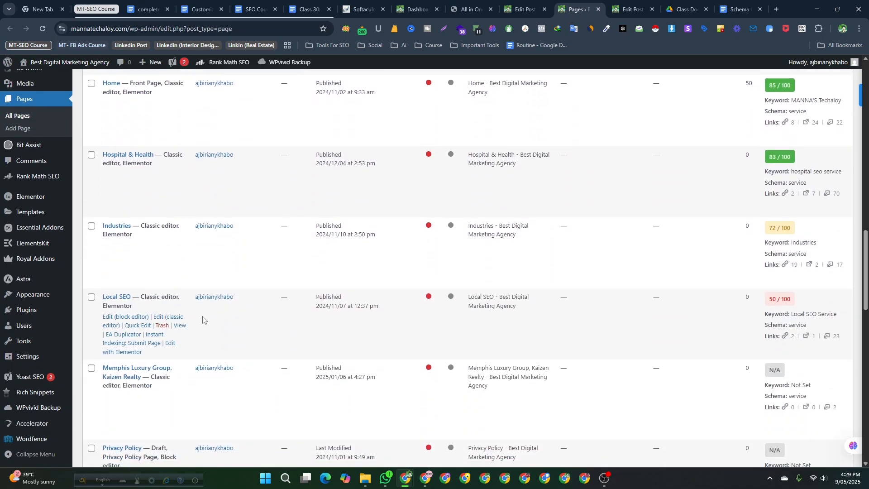
scroll(203, 320, "up", 8)
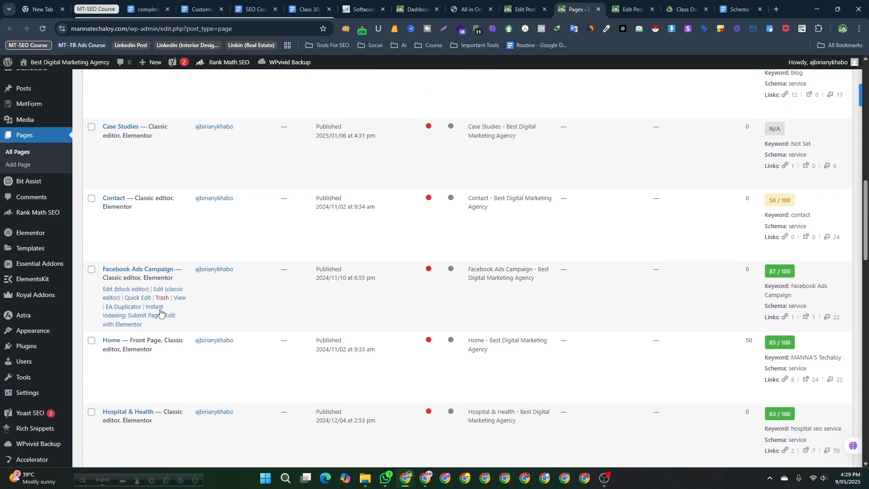
scroll(150, 308, "down", 4)
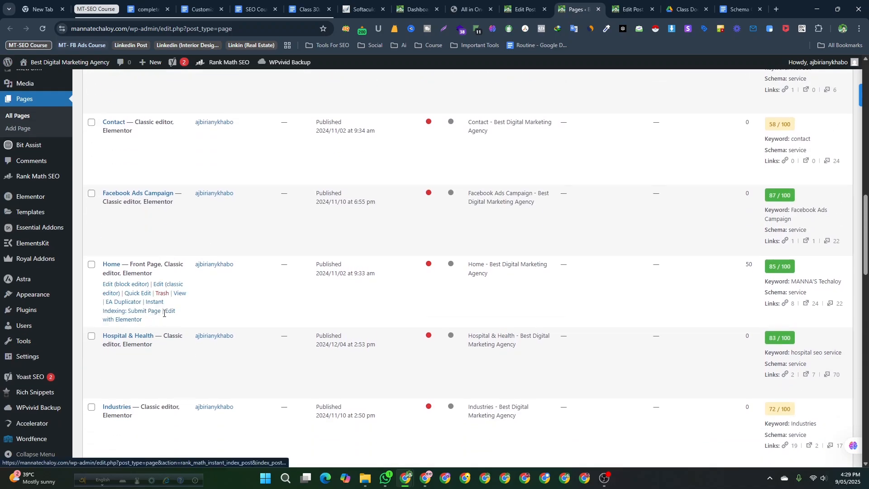
right_click(171, 312)
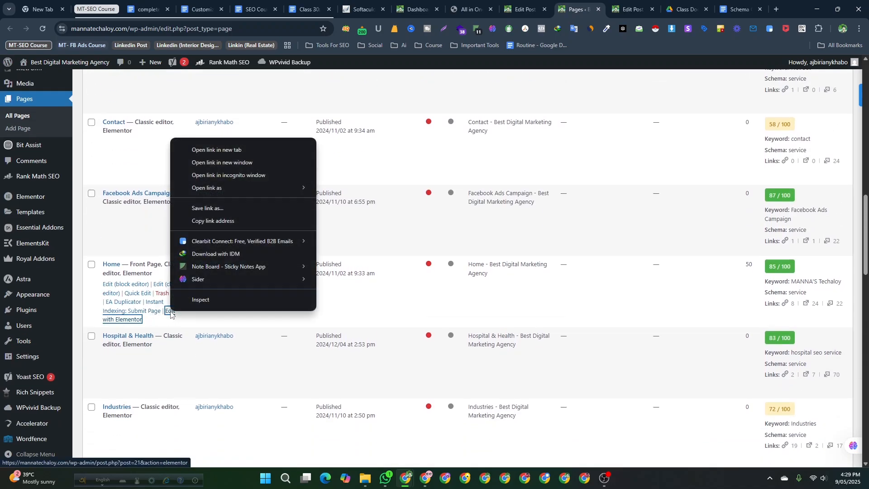
left_click(235, 153)
left_click(599, 5)
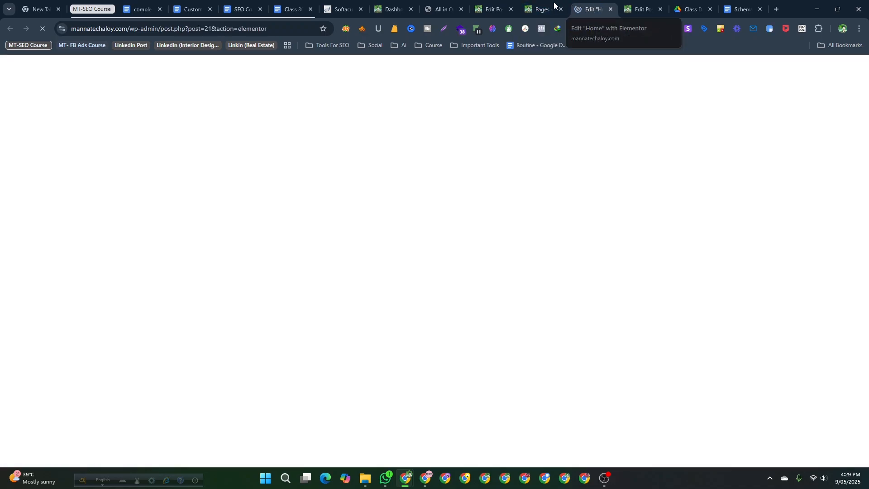
left_click(546, 8)
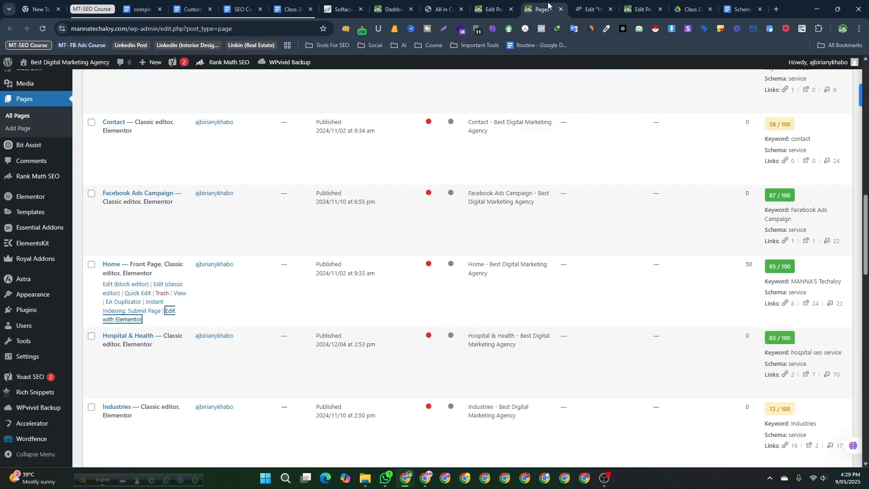
left_click(588, 4)
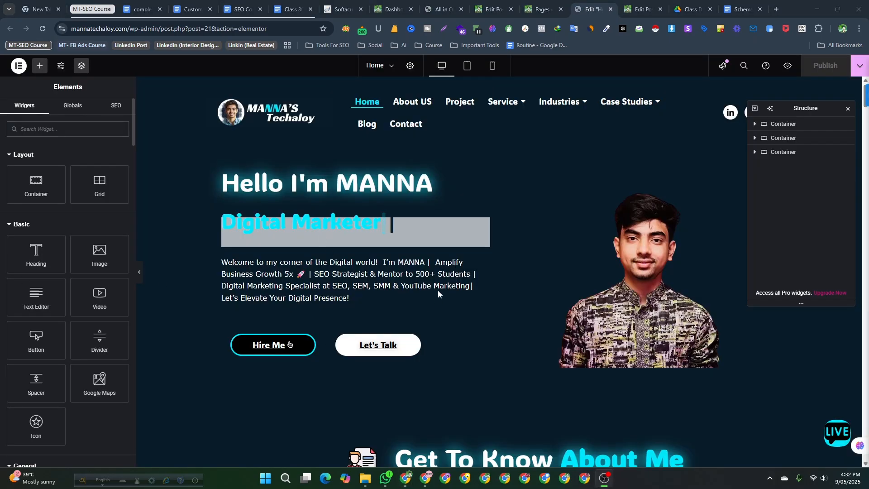
- Delete the empty placeholder accordion section near the bottom of the Home page
scroll(361, 312, "down", 3)
scroll(361, 313, "up", 1)
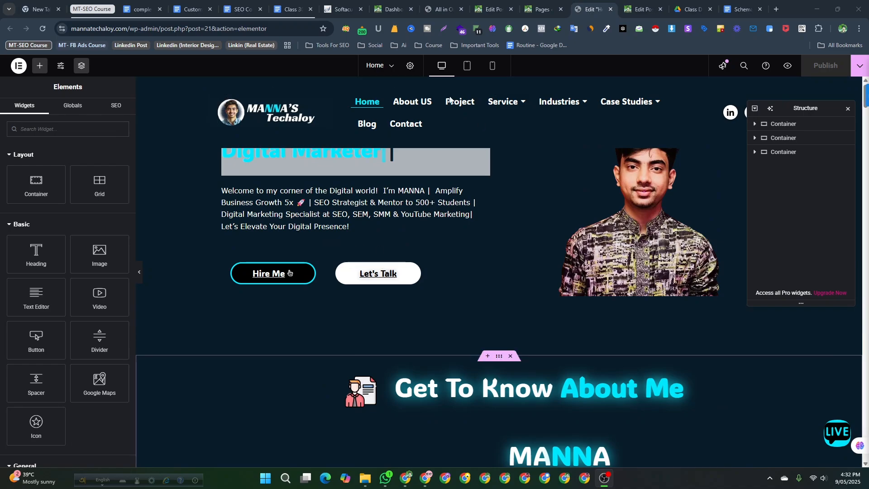
scroll(214, 254, "up", 2)
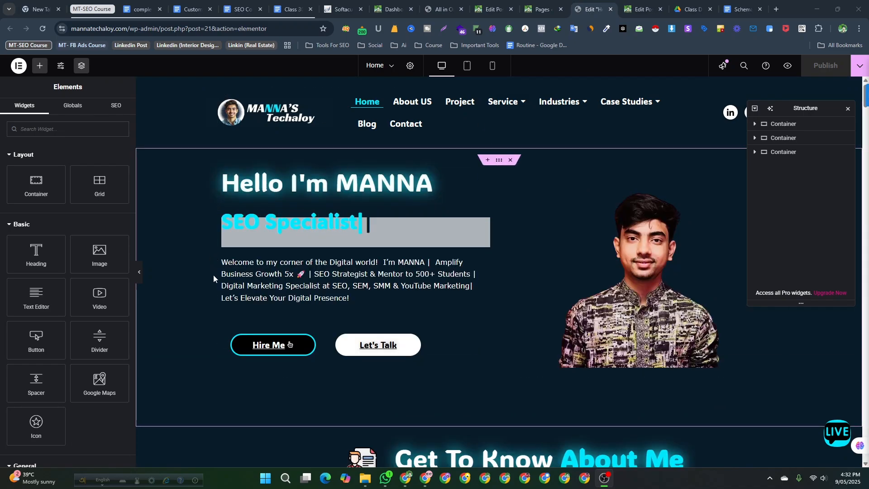
scroll(515, 265, "down", 1)
scroll(515, 265, "down", 4)
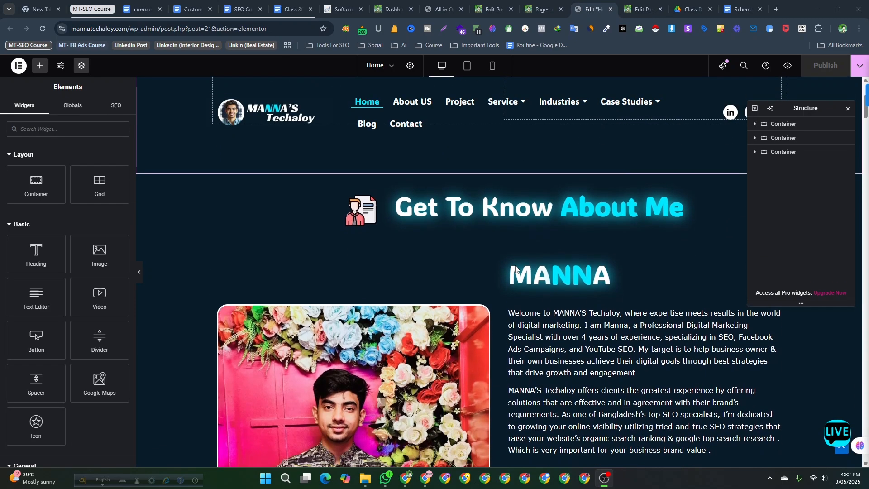
scroll(538, 312, "down", 8)
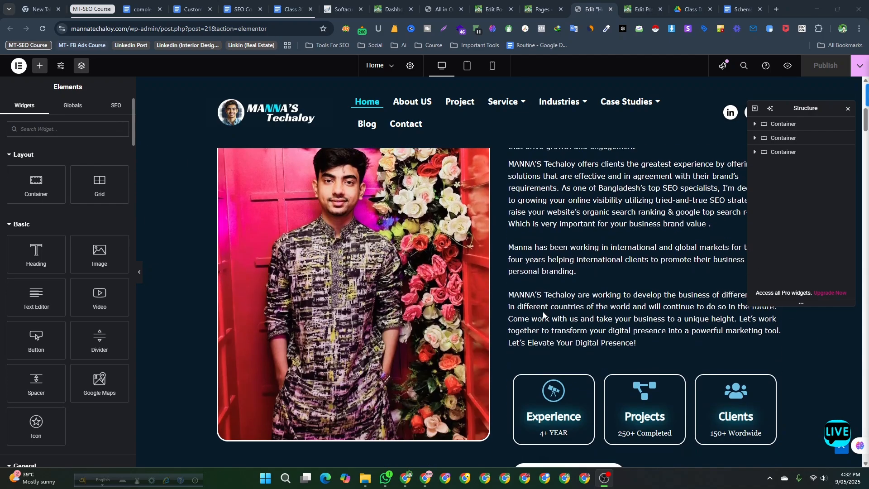
left_click_drag(867, 162, 843, 436)
scroll(429, 310, "up", 10)
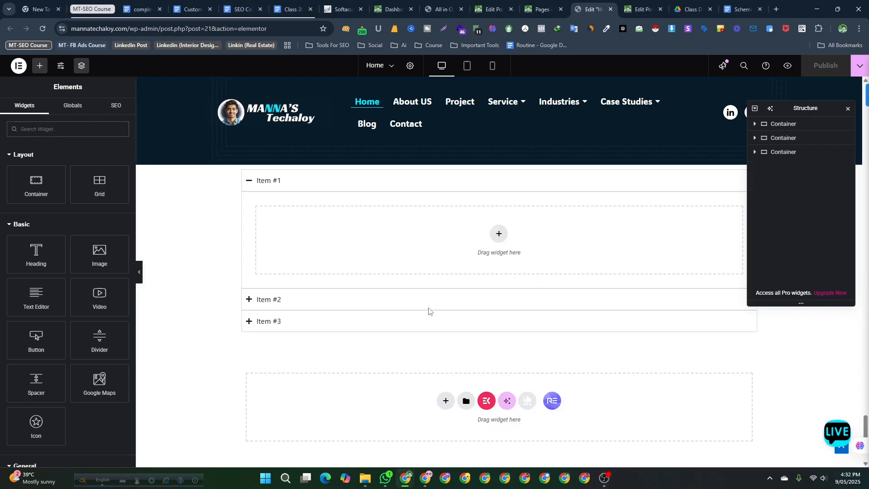
scroll(428, 308, "down", 5)
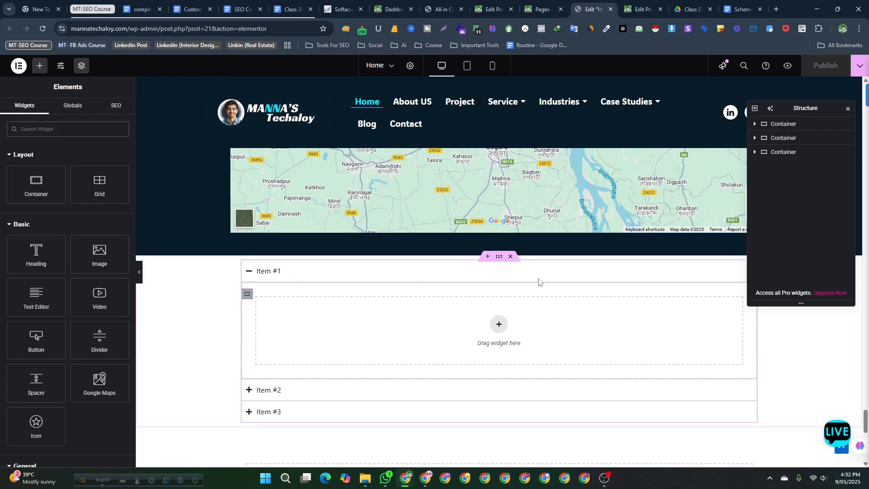
left_click(510, 256)
- Open the FAQ accordion's settings and locate its FAQ Schema option
scroll(400, 277, "up", 5)
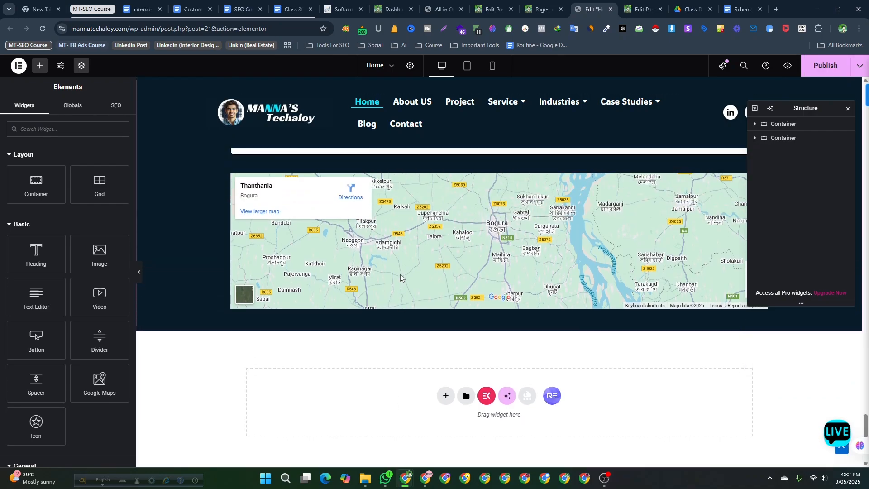
scroll(400, 277, "up", 10)
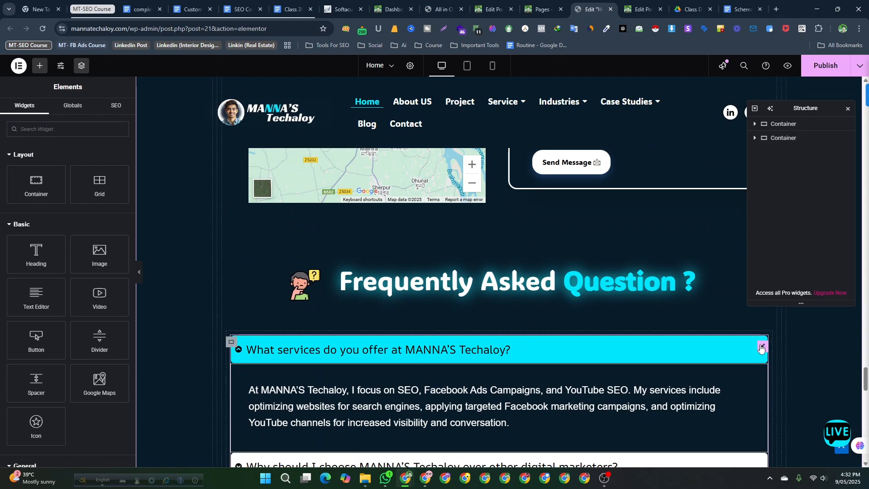
left_click(760, 348)
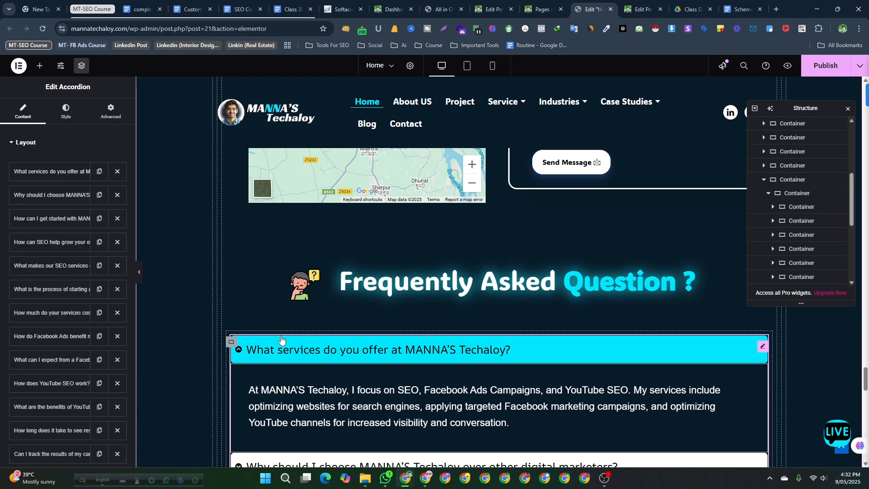
scroll(64, 319, "down", 5)
scroll(64, 319, "down", 4)
scroll(55, 381, "up", 9)
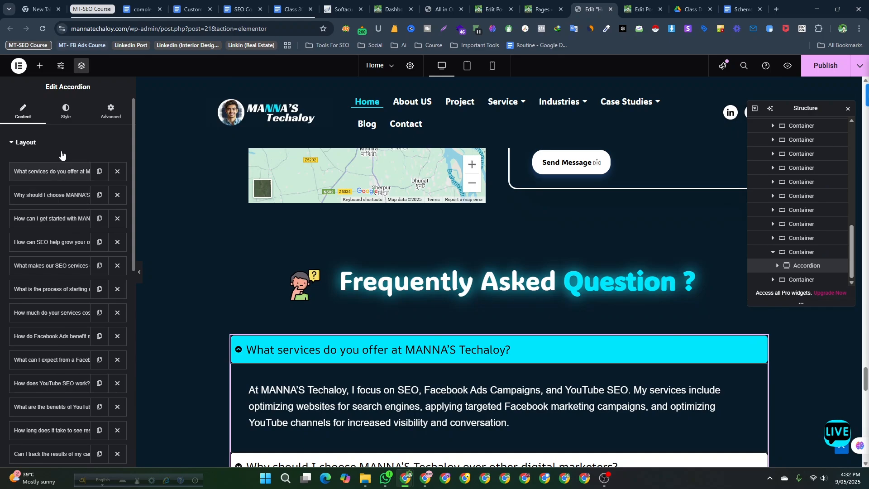
scroll(39, 400, "down", 5)
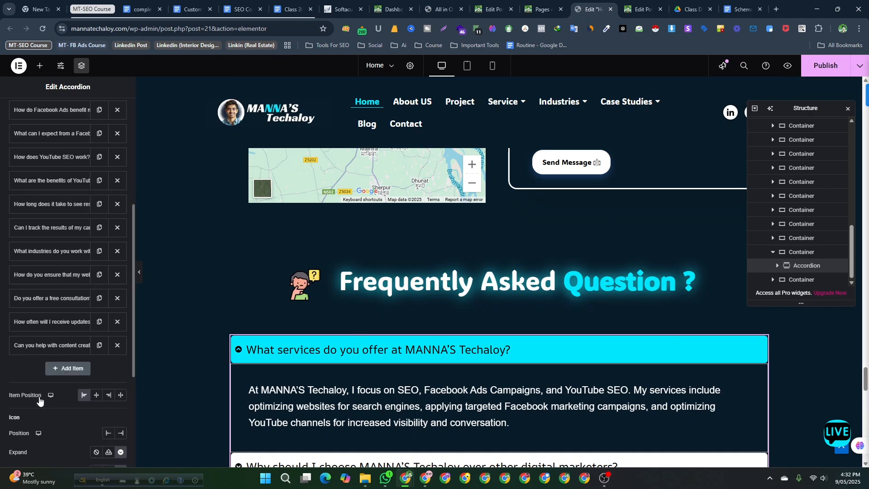
scroll(39, 400, "down", 4)
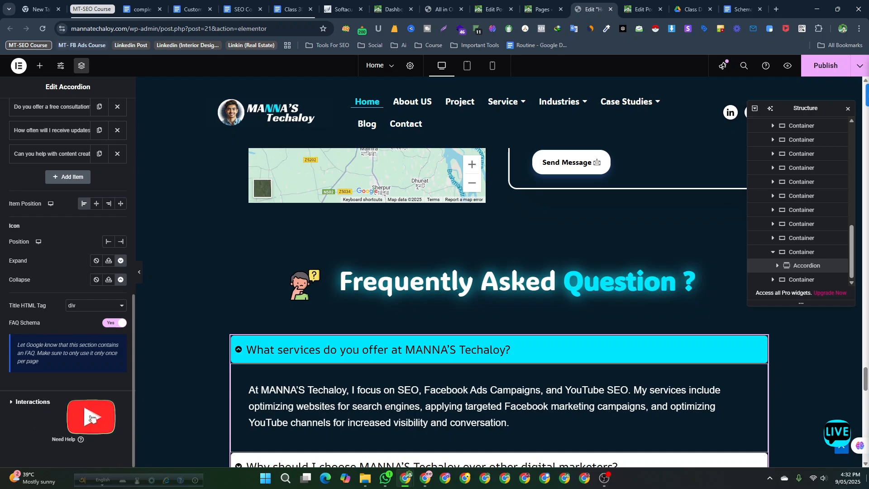
left_click(769, 479)
left_click(769, 449)
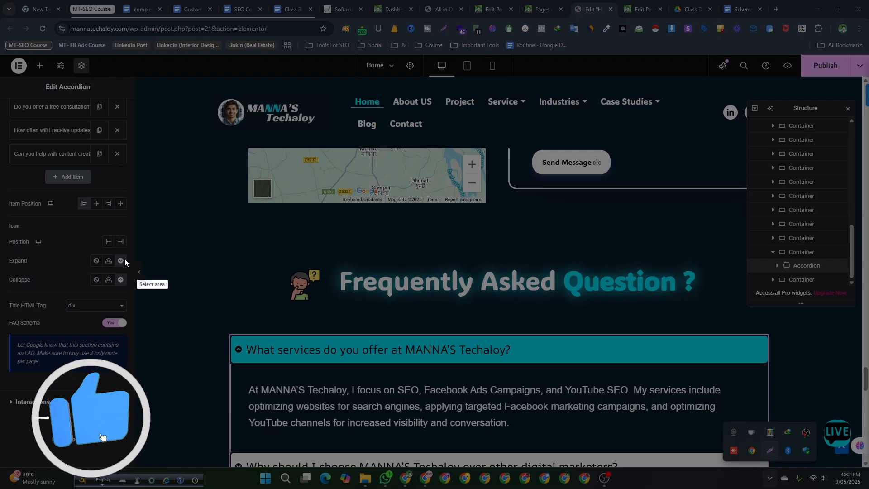
left_click_drag(39, 311, 250, 440)
left_click_drag(186, 419, 129, 385)
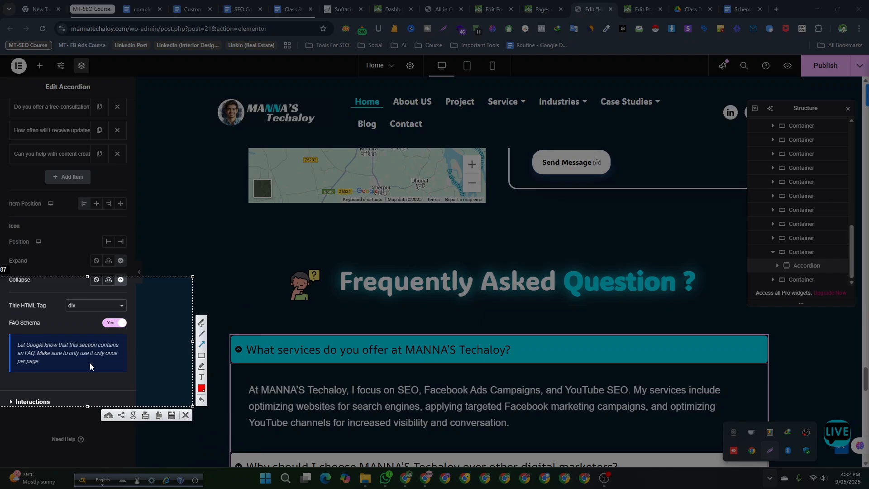
left_click_drag(90, 364, 15, 328)
left_click(185, 416)
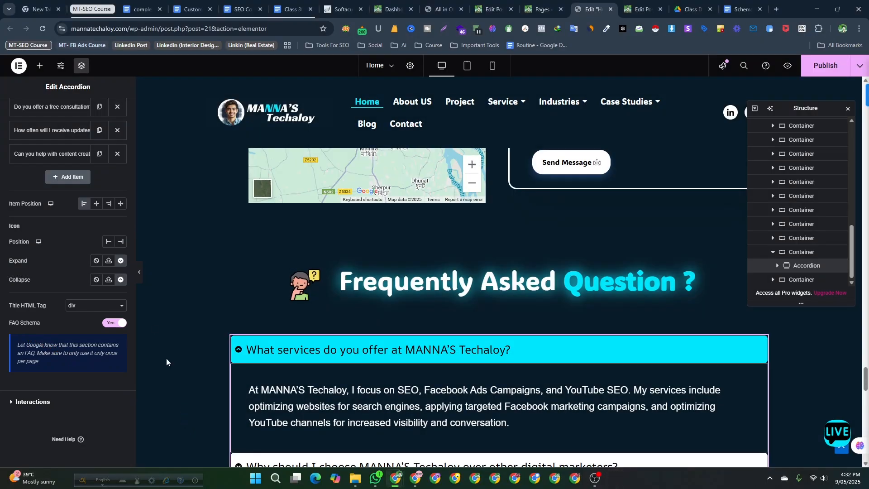
- Switch the accordion's FAQ Schema option off and back on
scroll(393, 320, "down", 2)
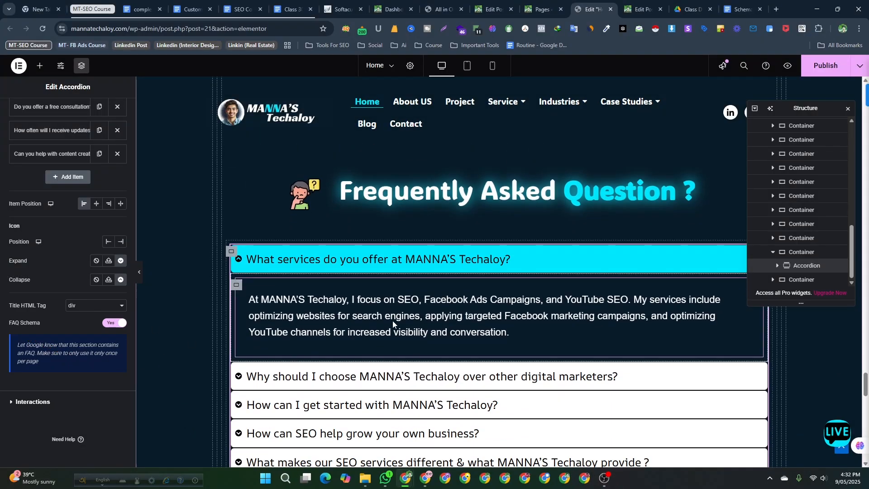
scroll(392, 320, "up", 2)
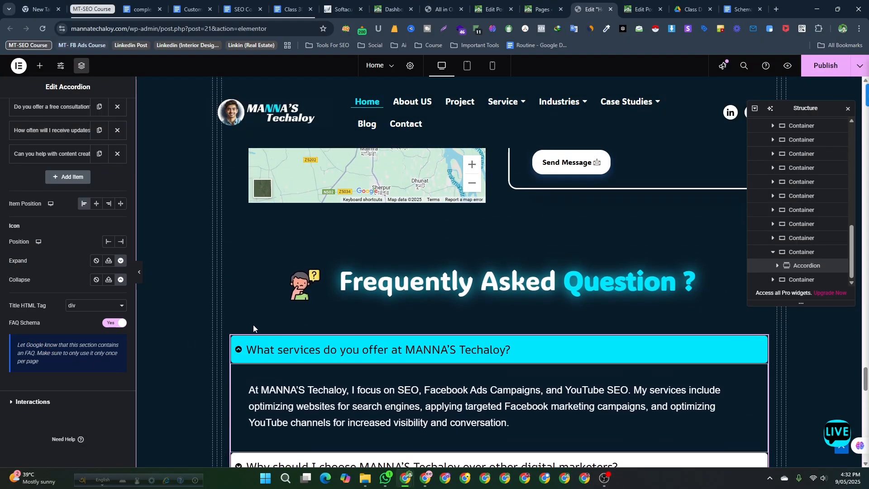
left_click(115, 324)
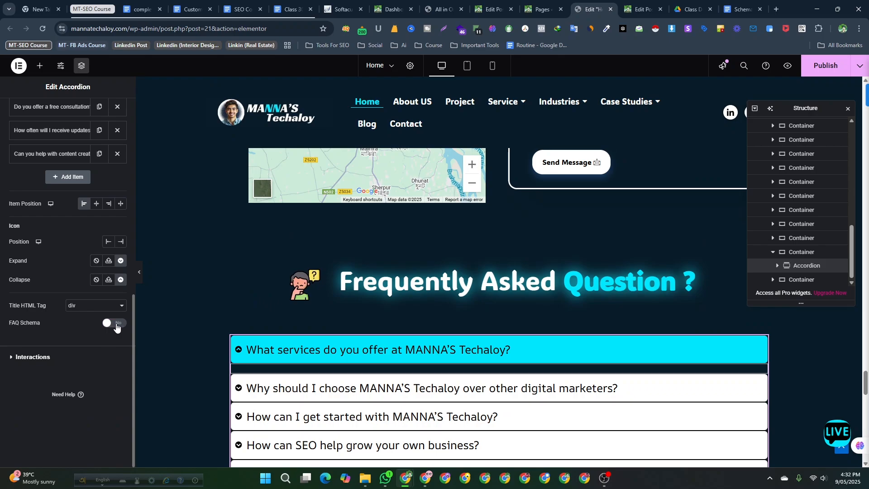
left_click(117, 324)
- Browse the Home page sections in the editor
scroll(117, 325, "up", 1)
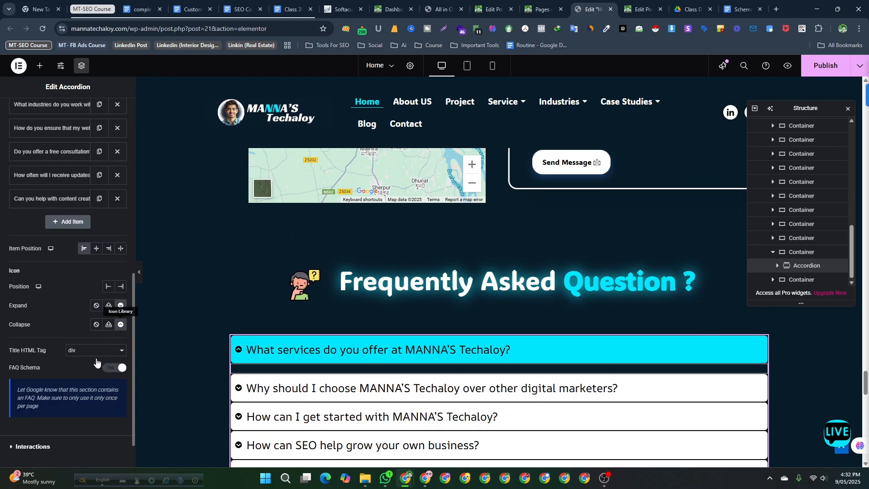
scroll(93, 364, "down", 1)
scroll(589, 237, "up", 4)
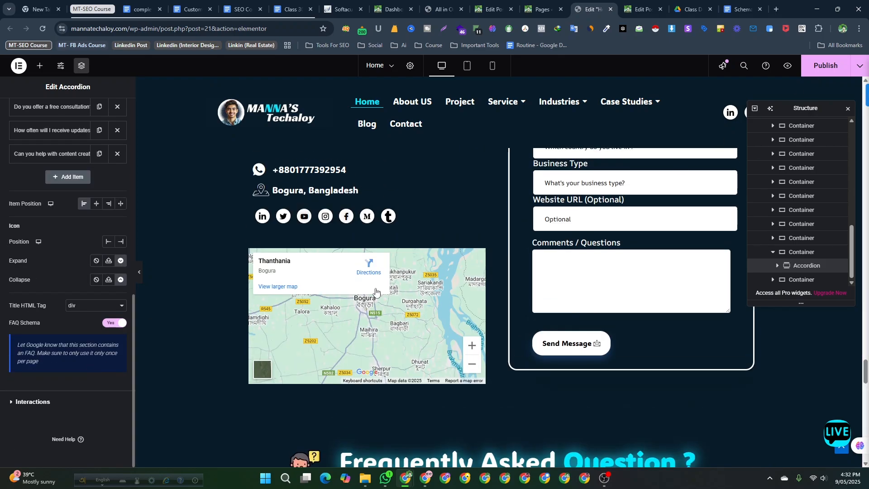
scroll(380, 283, "up", 15)
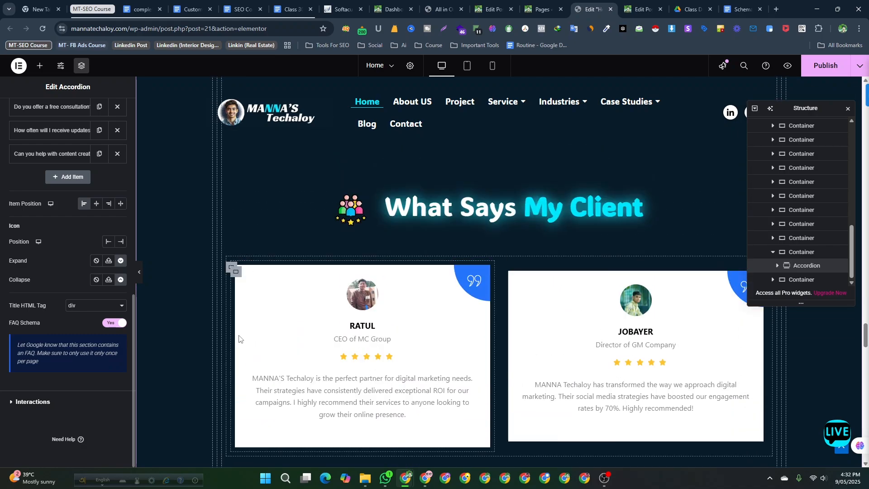
scroll(240, 336, "up", 15)
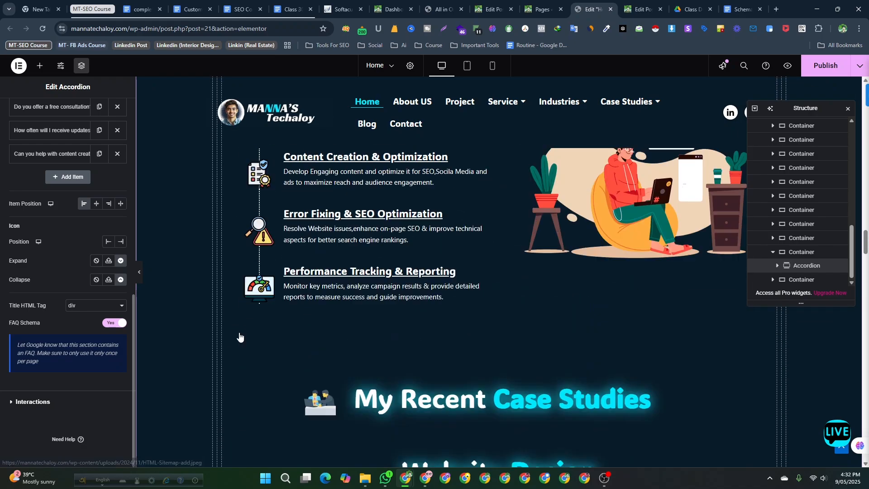
scroll(240, 337, "up", 6)
scroll(68, 226, "up", 1)
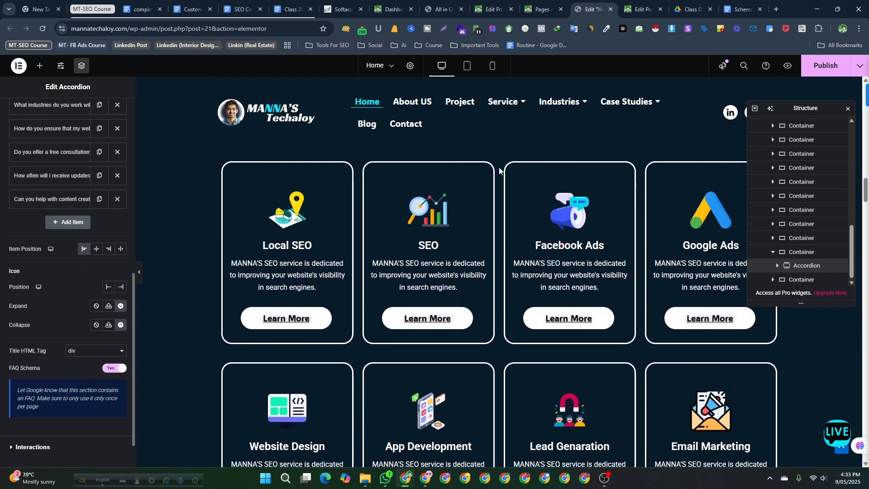
scroll(232, 134, "up", 8)
scroll(62, 200, "up", 5)
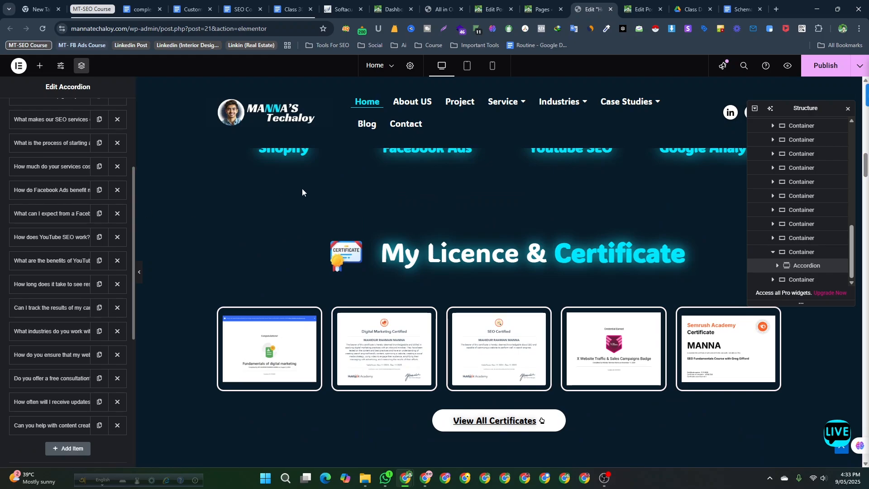
- Open the Rank Math SEO panel inside the Elementor editor
scroll(410, 105, "up", 8)
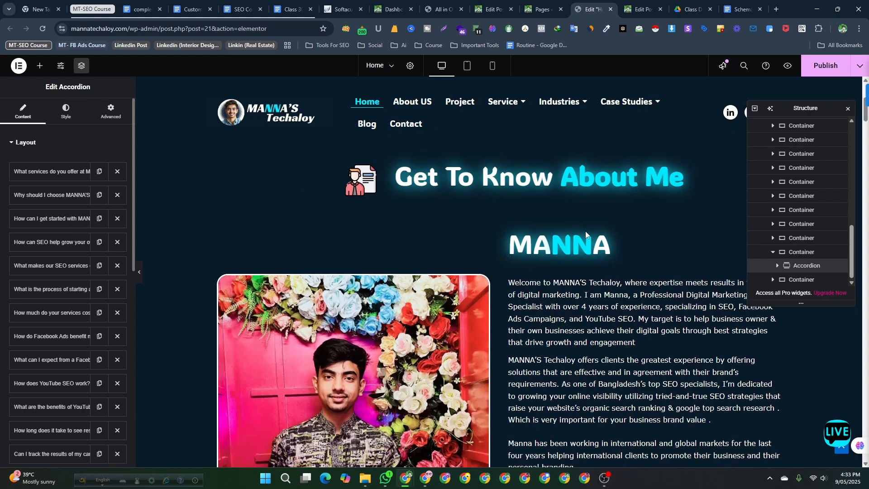
scroll(449, 146, "up", 5)
scroll(498, 220, "down", 3)
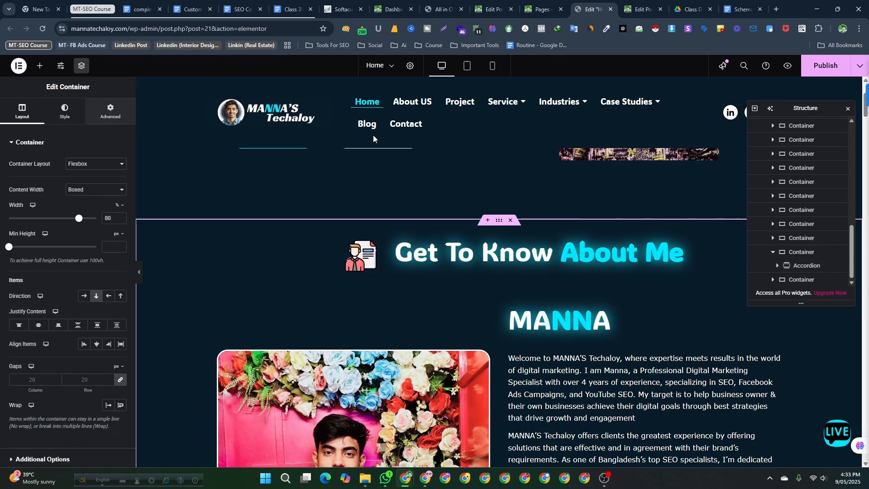
left_click(41, 65)
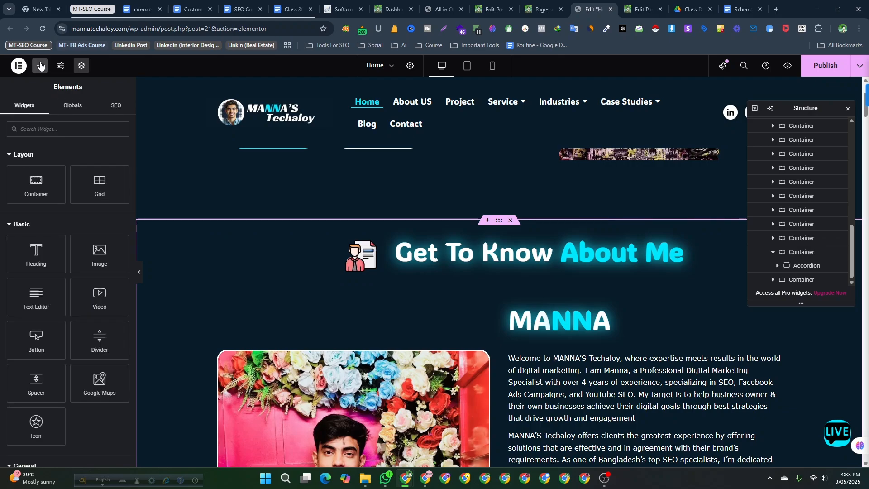
left_click(114, 106)
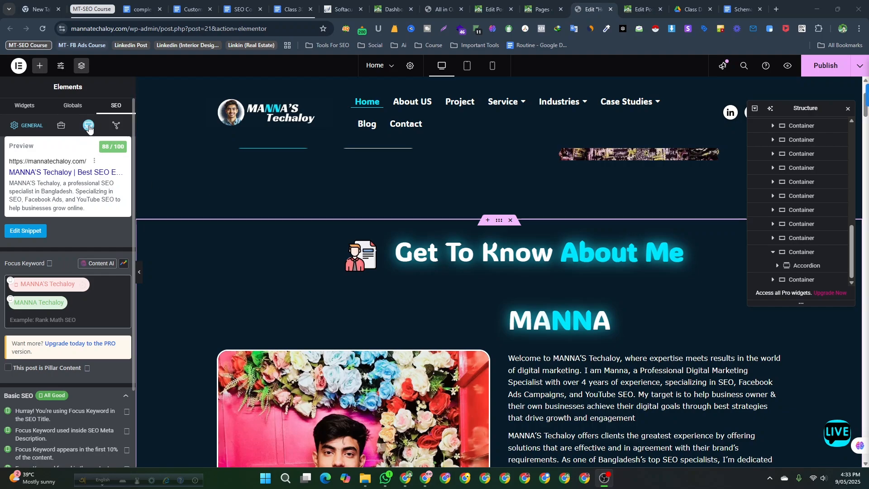
- Browse the Rank Math schema templates for this page and open the Course template, closing the builder without saving
left_click(87, 127)
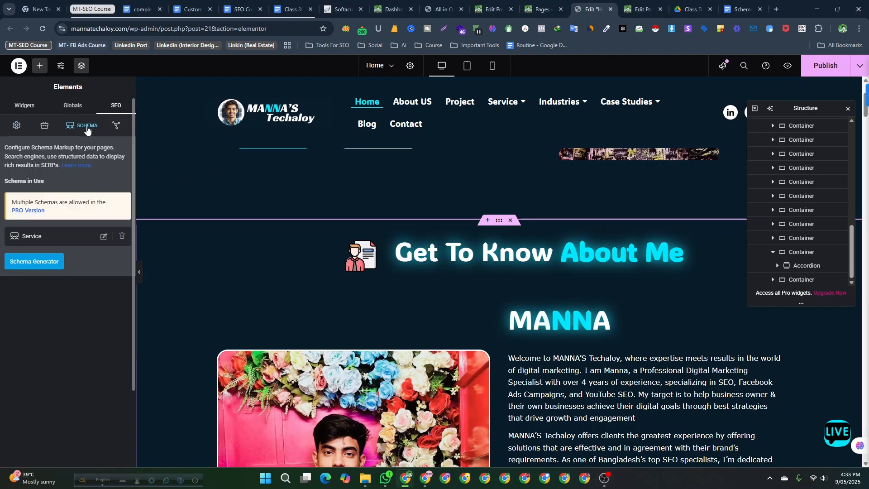
left_click(36, 263)
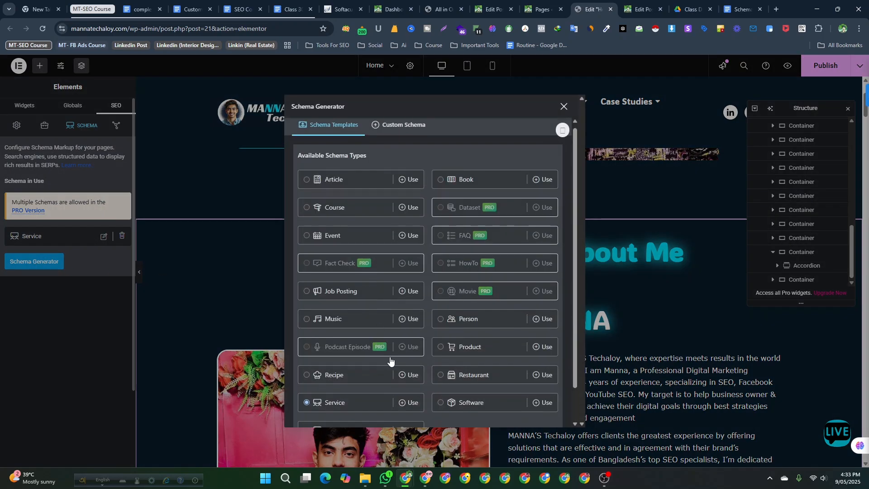
scroll(389, 357, "down", 1)
scroll(389, 358, "up", 1)
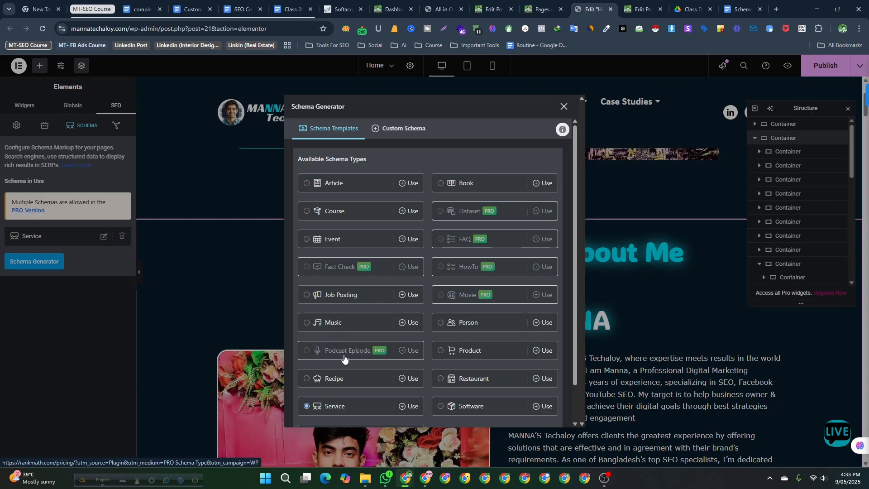
scroll(467, 348, "down", 1)
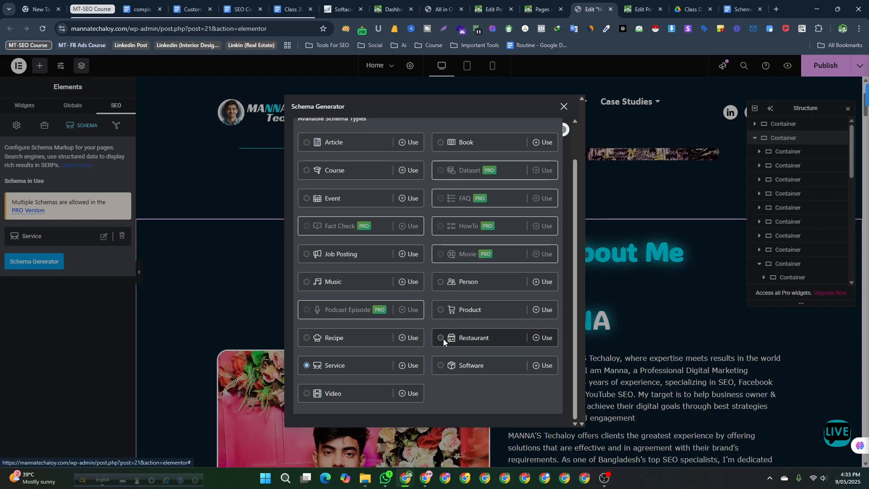
scroll(362, 202, "up", 2)
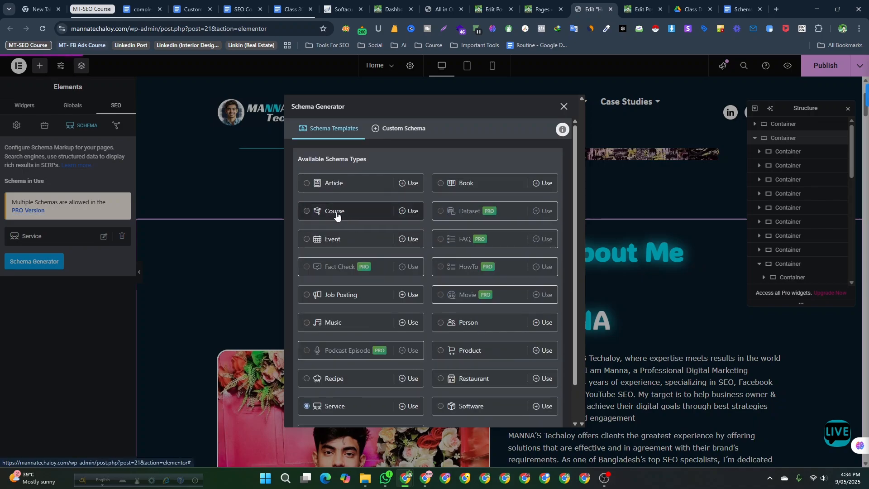
left_click(336, 214)
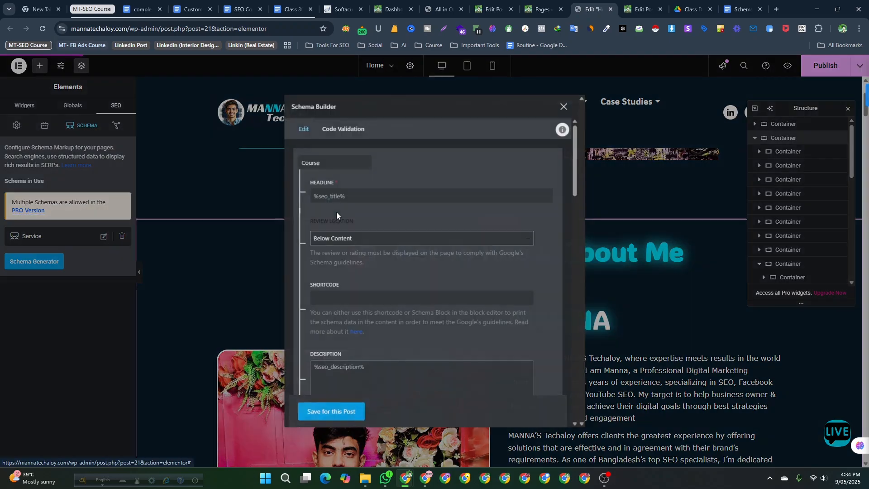
left_click(564, 107)
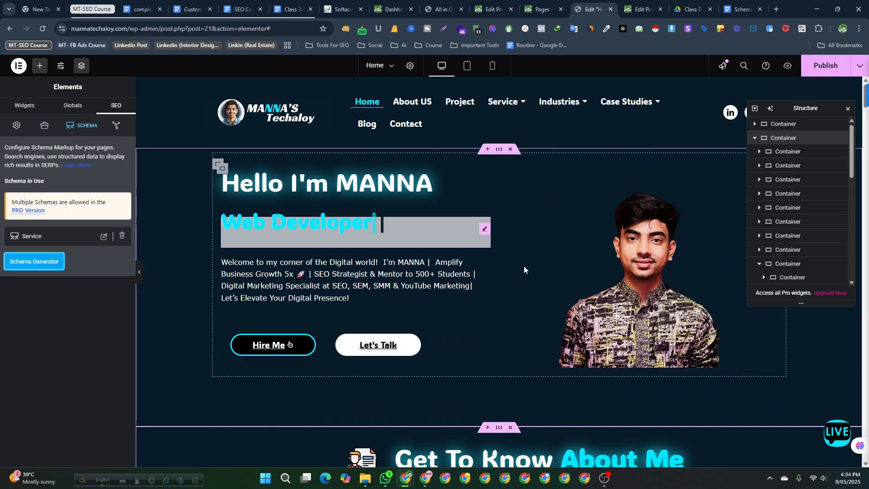
- Publish the Home page changes and close the Elementor editor tab
left_click(825, 66)
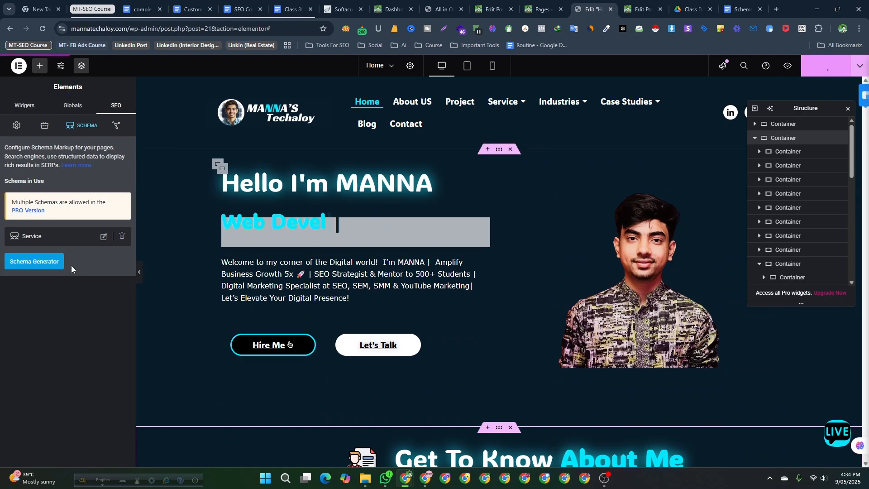
left_click(610, 10)
left_click(481, 89)
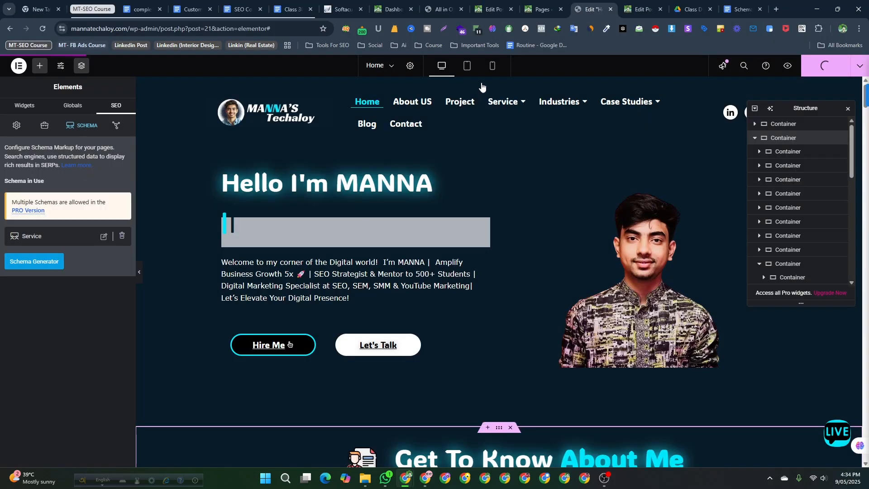
mouse_move(542, 8)
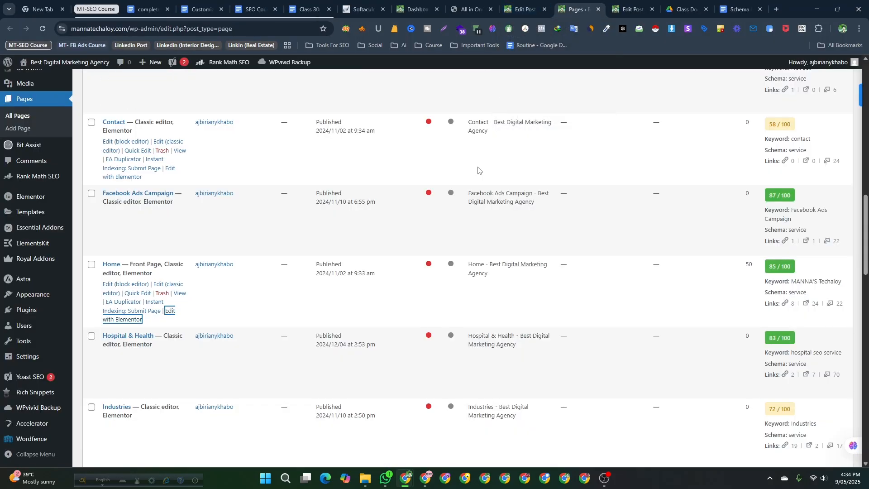
- Review the SEO details column of the Pages list
scroll(415, 225, "up", 12)
scroll(417, 225, "up", 1)
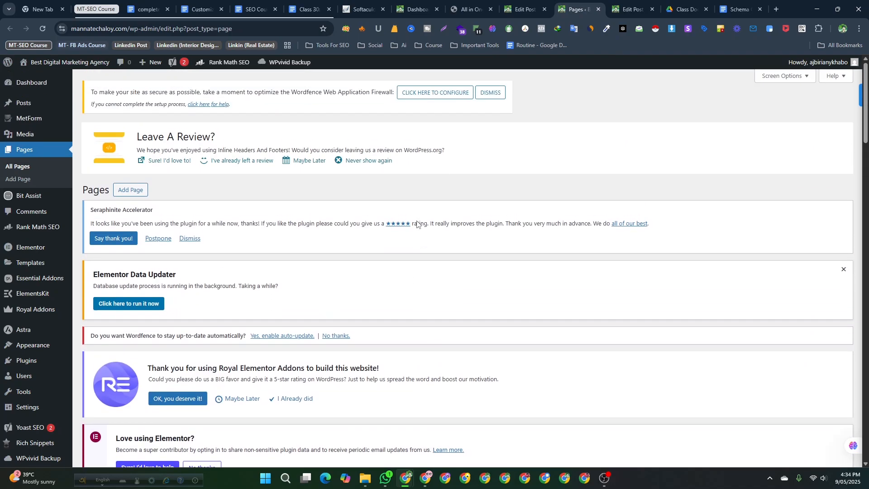
mouse_move(29, 244)
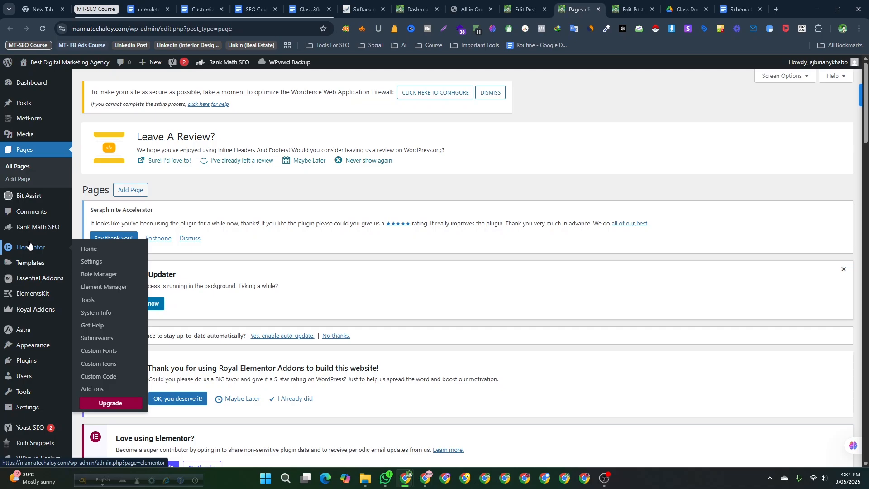
mouse_move(426, 478)
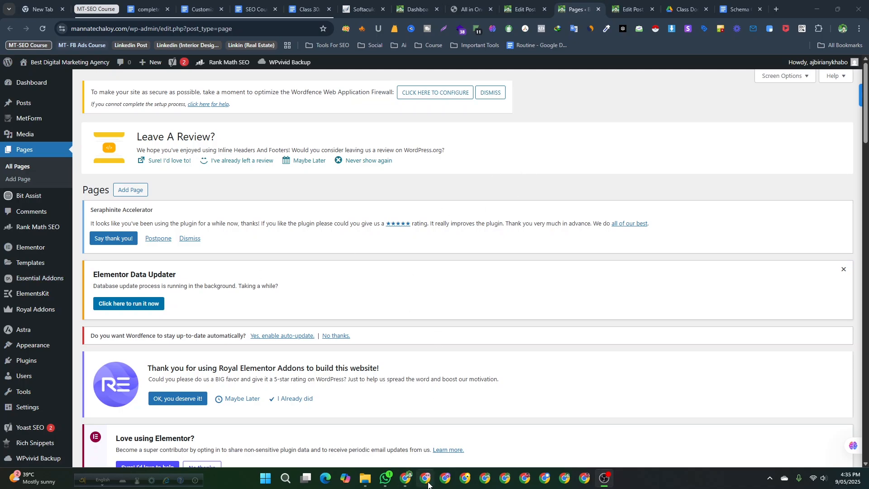
scroll(240, 251, "down", 10)
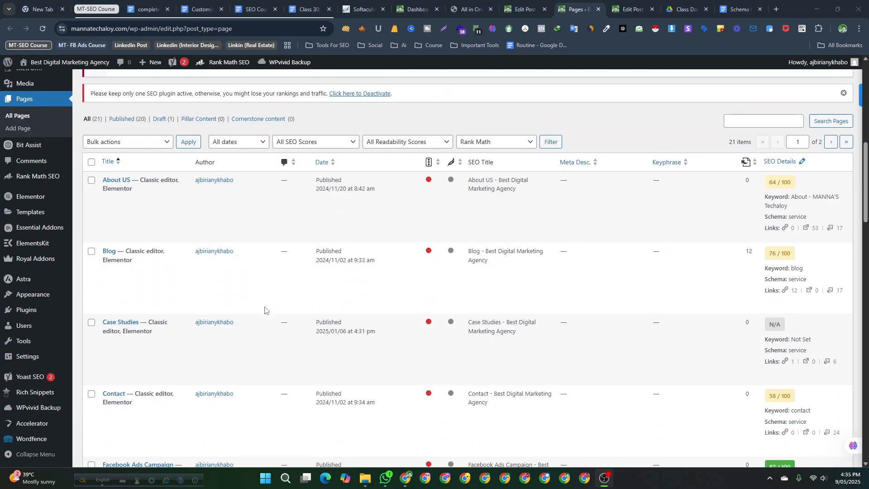
scroll(267, 310, "up", 4)
scroll(266, 311, "down", 1)
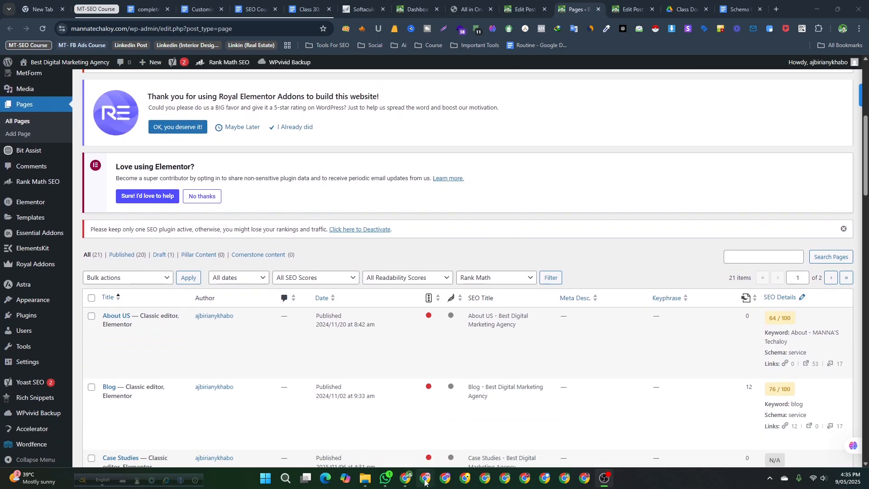
- Open another browser window and search Google for nord vpn
left_click(425, 479)
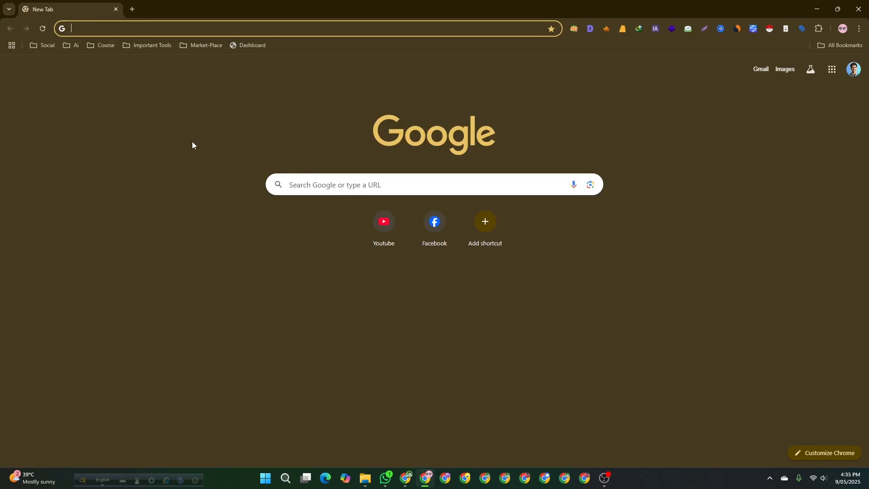
type("nord")
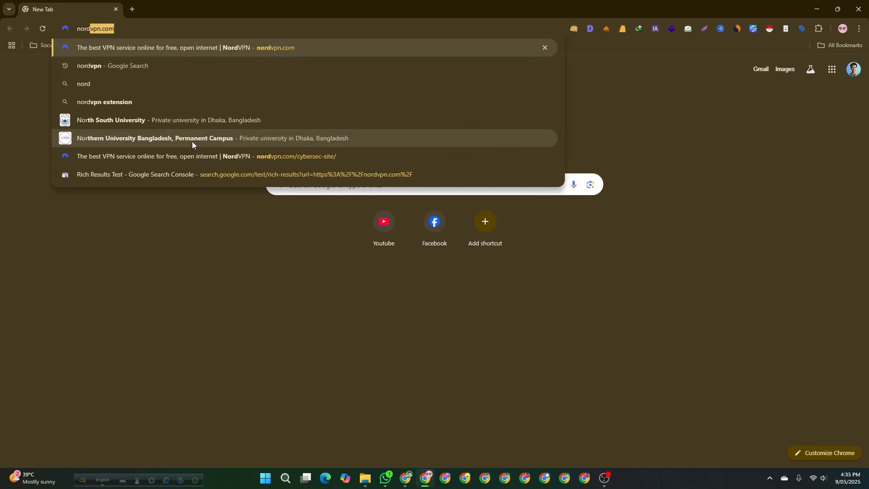
type(" vpn")
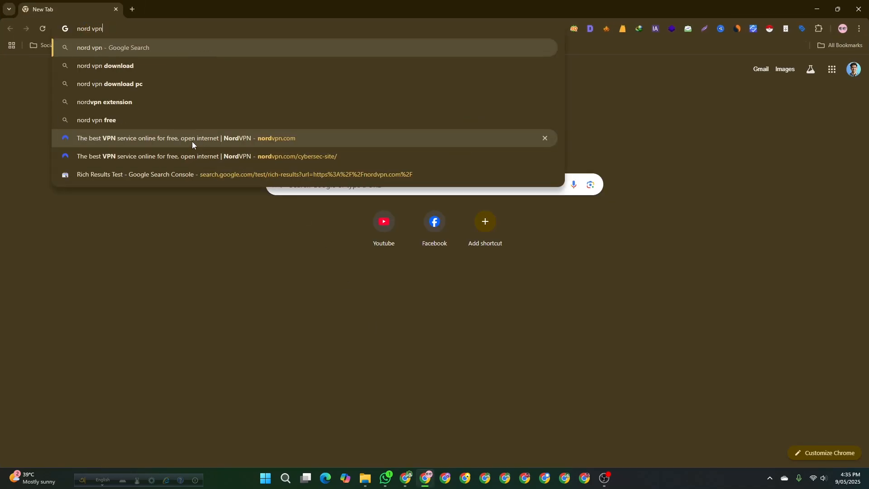
key("Return")
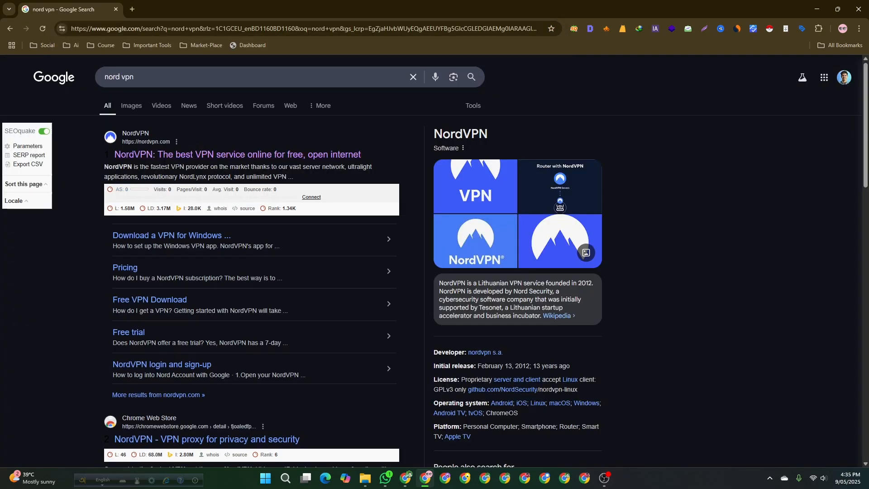
- Open the NordVPN website from the search results and scroll through its home page
key("alt+Tab")
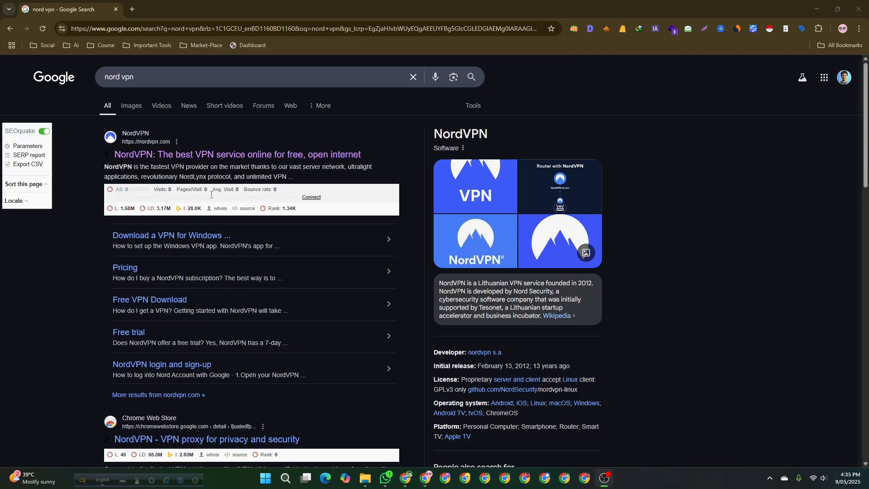
left_click(172, 153)
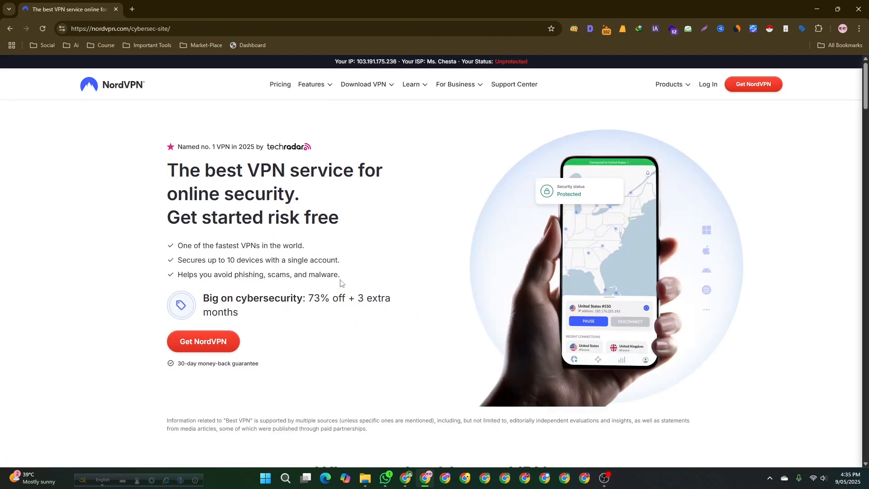
scroll(284, 272, "down", 10)
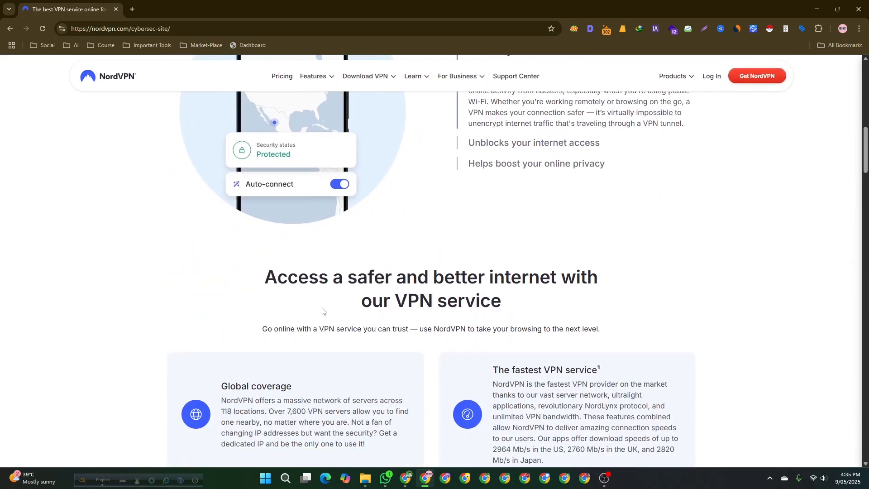
scroll(324, 310, "up", 8)
scroll(323, 310, "up", 5)
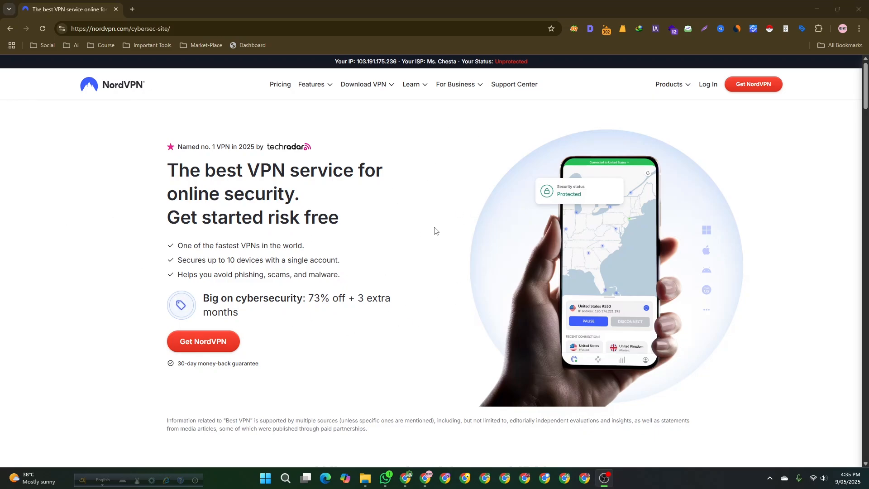
- Open a new tab and search Google for rich results test
left_click(132, 9)
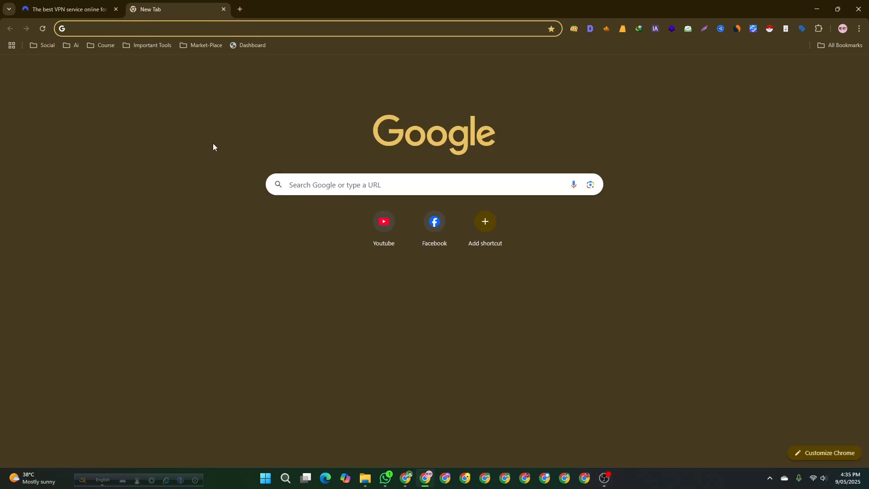
type("r")
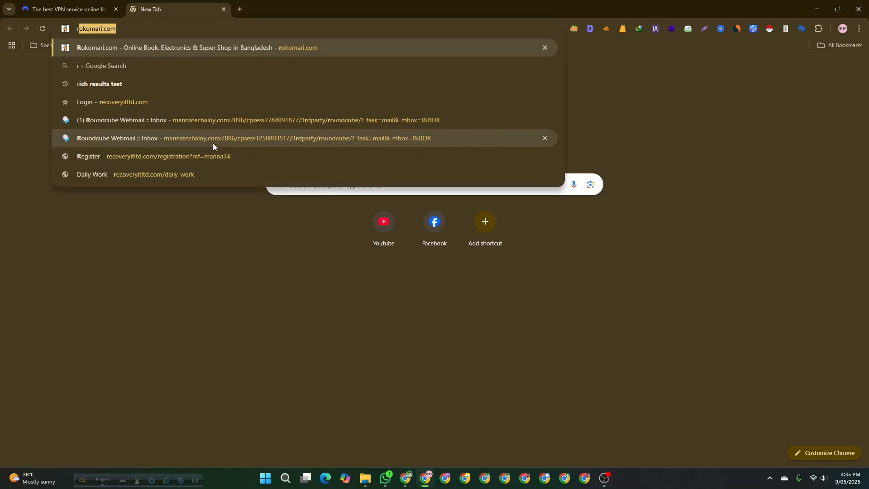
type("ich")
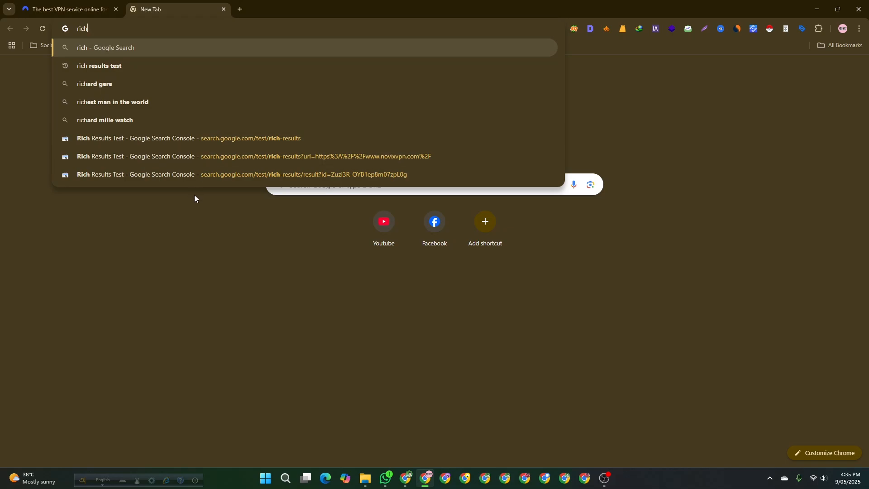
left_click(123, 72)
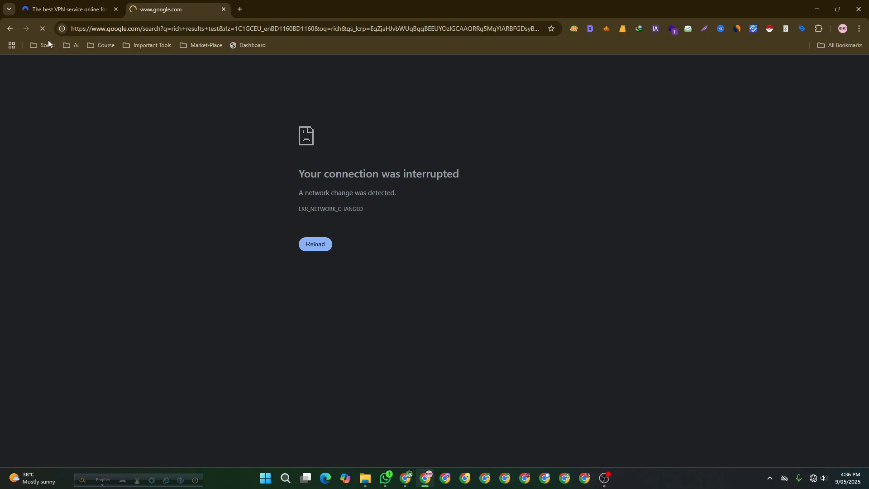
- Check the Wi-Fi connection in the system quick settings
left_click(814, 479)
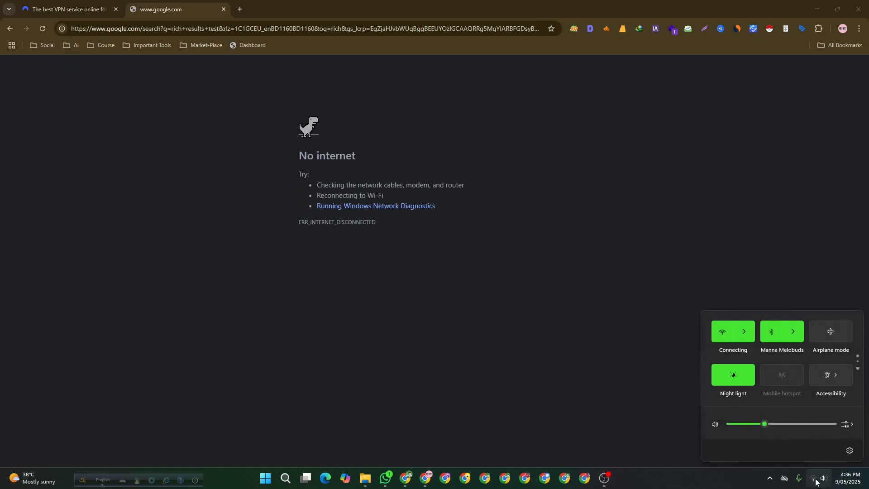
left_click(744, 331)
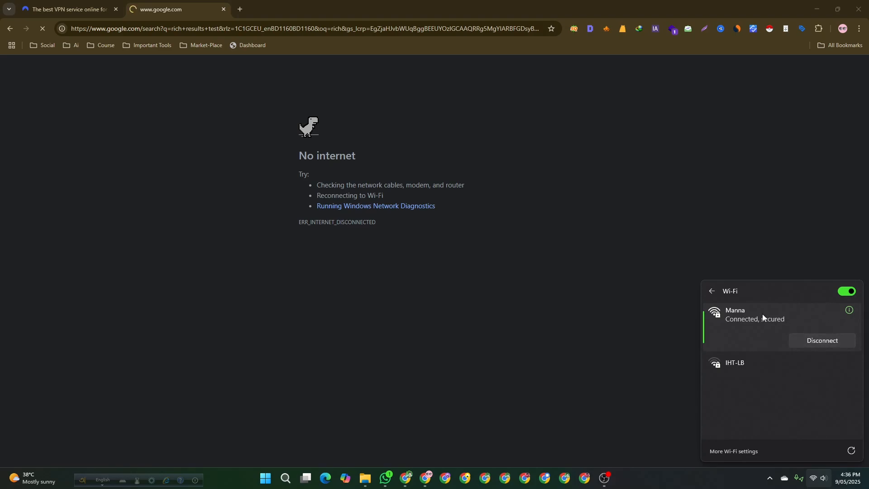
left_click(710, 294)
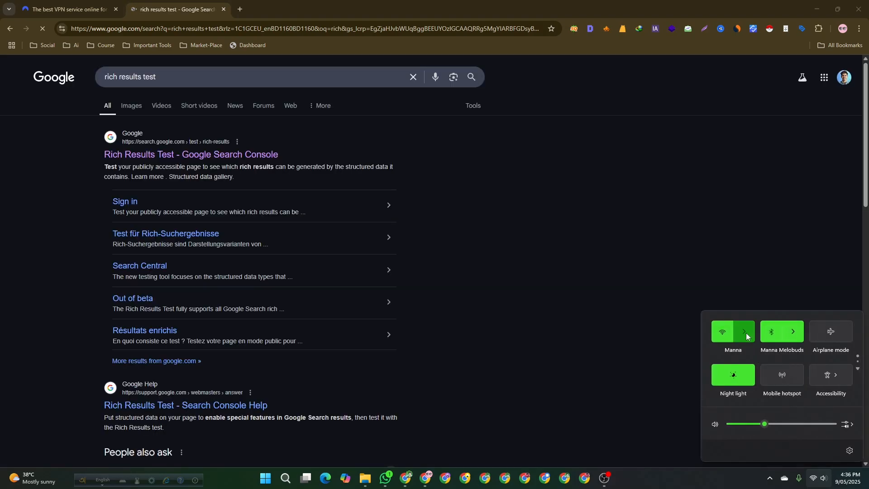
left_click(746, 332)
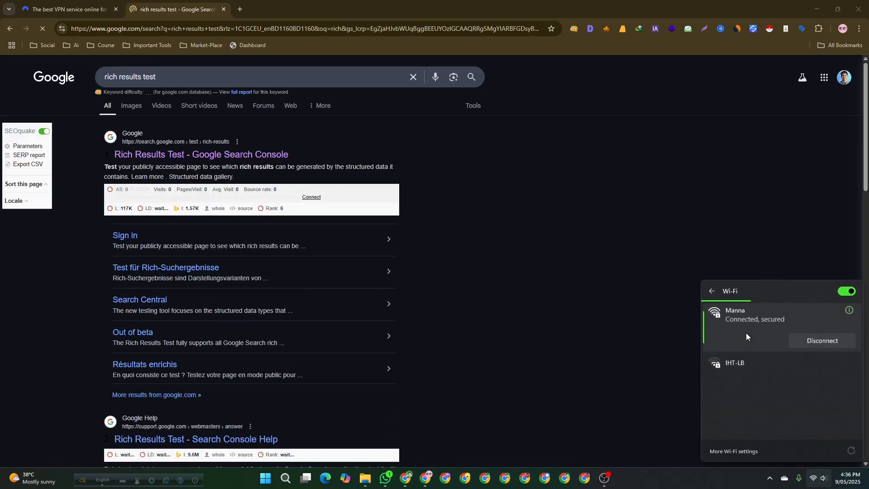
left_click(712, 294)
left_click(591, 286)
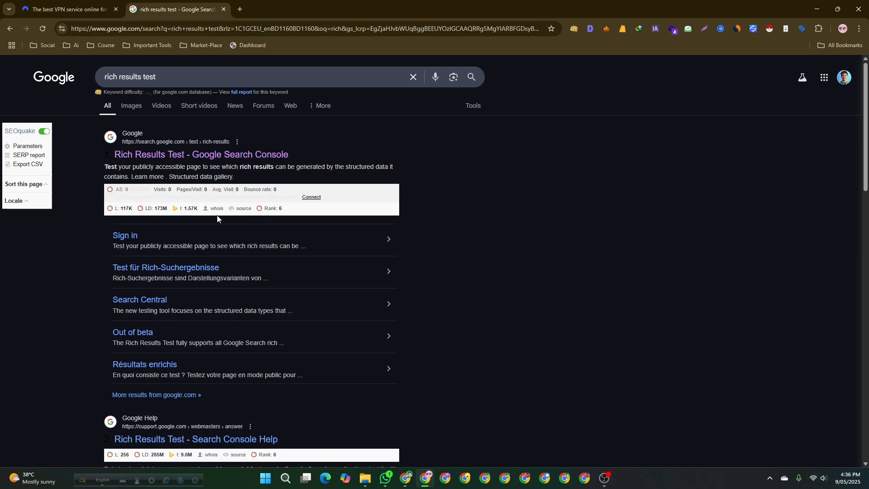
- Open Google's Rich Results Test and run a test on the NordVPN page URL copied from the other tab
left_click(158, 153)
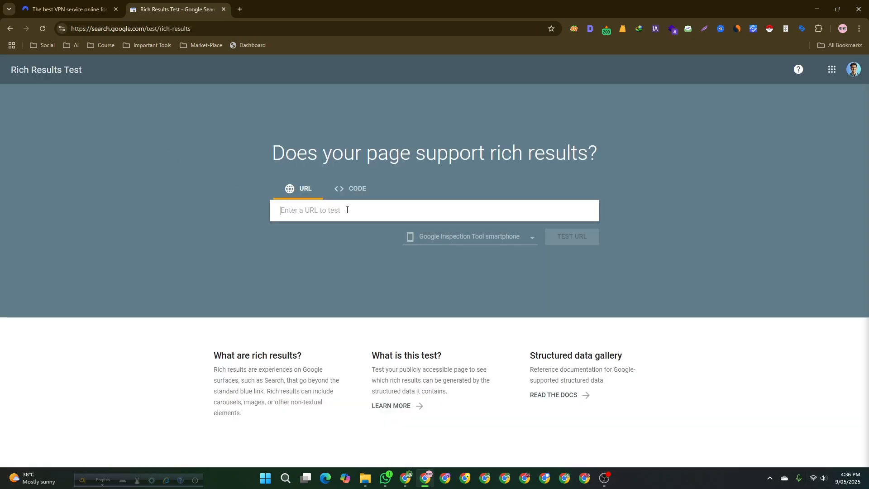
left_click(63, 9)
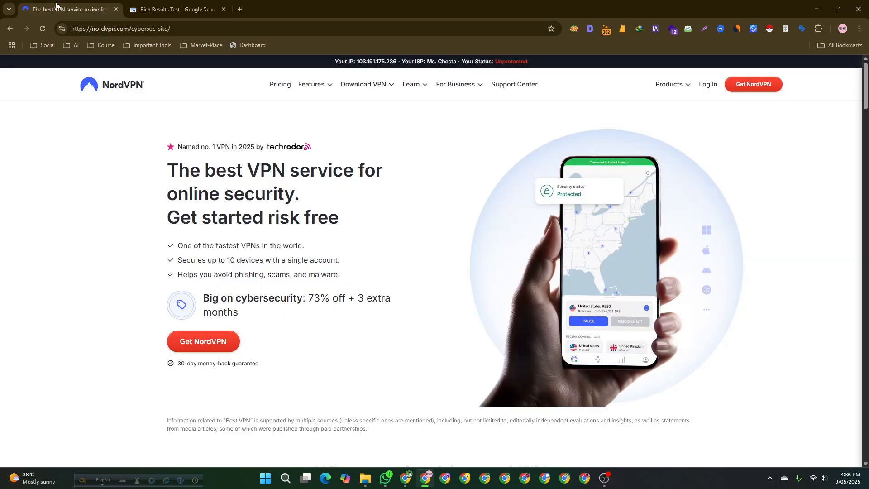
left_click(102, 30)
key("ctrl+c")
left_click(190, 4)
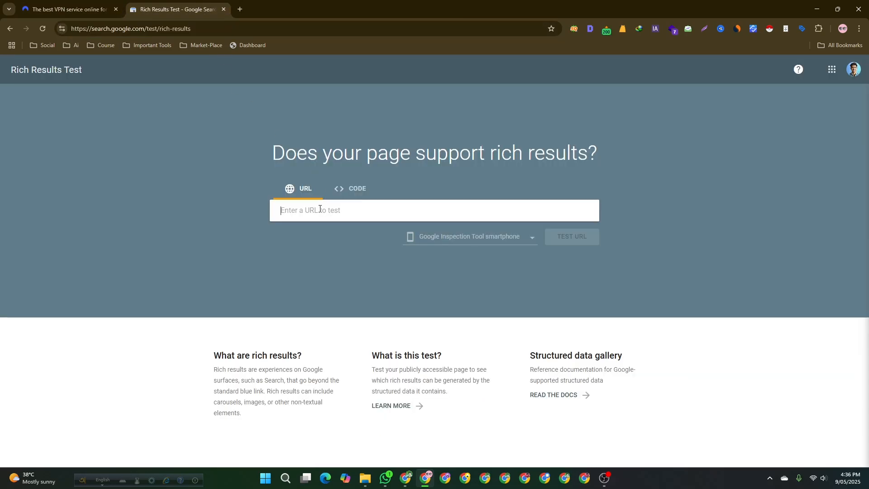
key("ctrl+v")
left_click(577, 239)
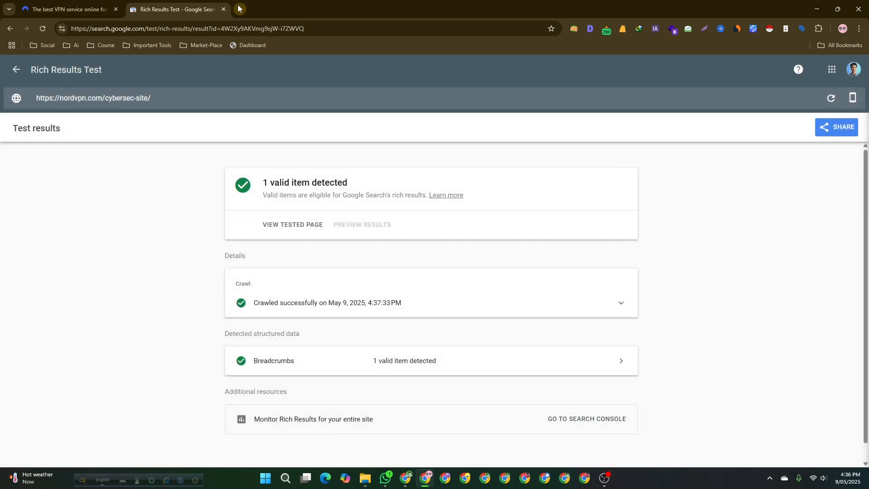
- Open a new tab, search Google for novix vpn, and open the Novix VPN website from the results
left_click(240, 9)
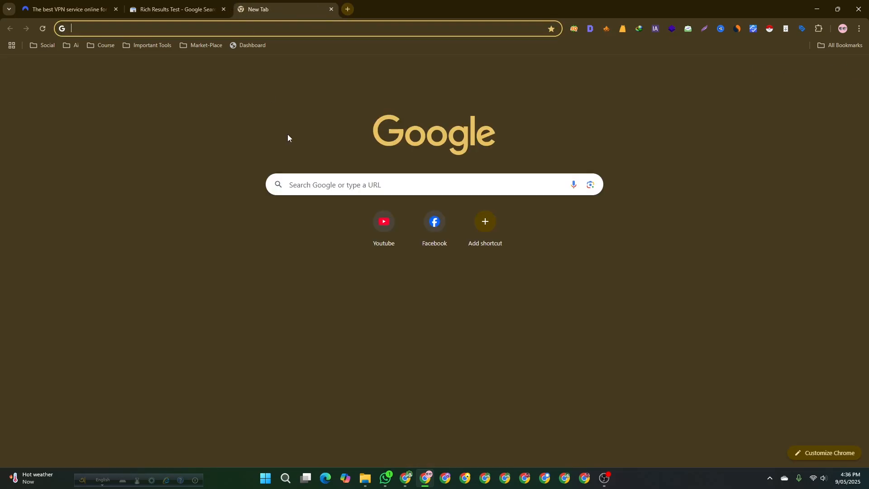
type("novix vpn")
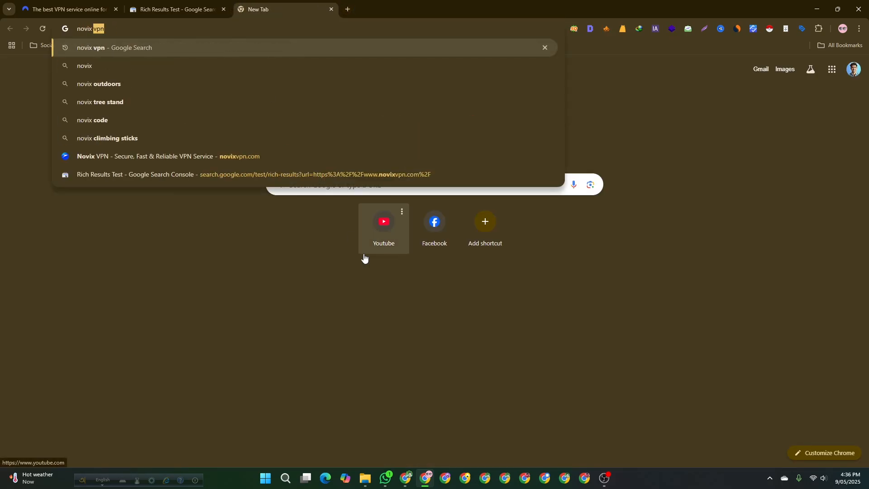
key("Return")
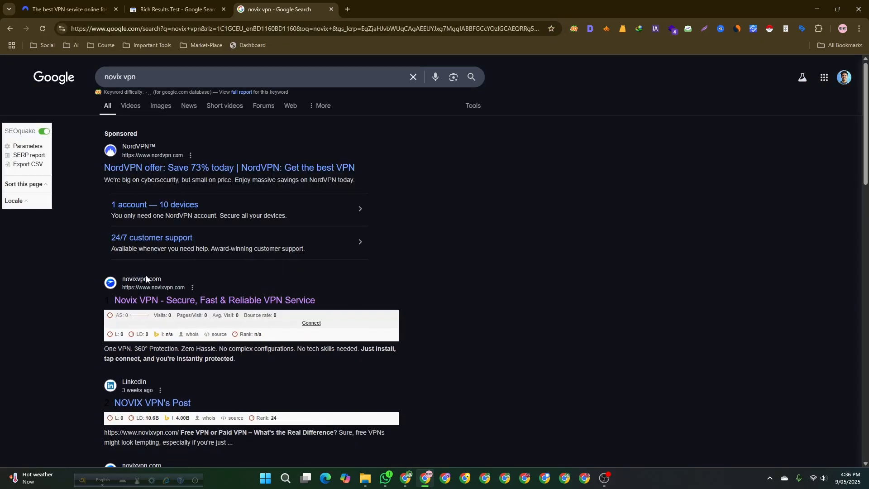
left_click(140, 302)
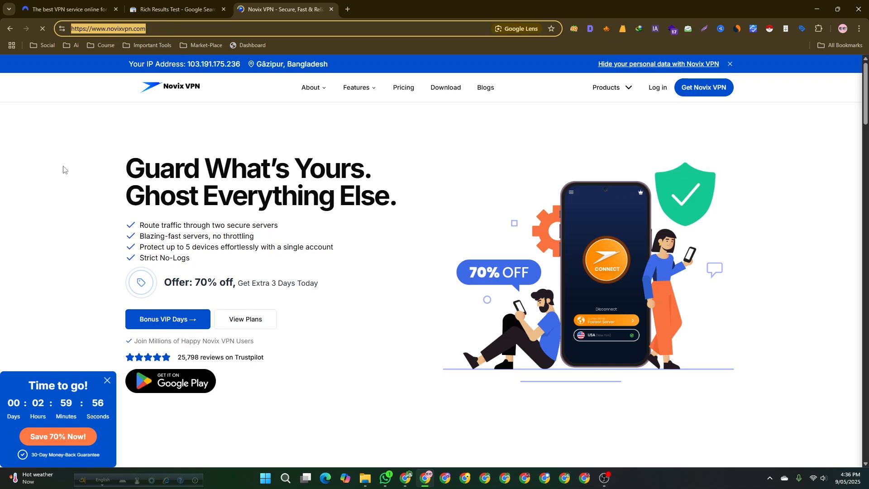
left_click(86, 153)
left_click(177, 9)
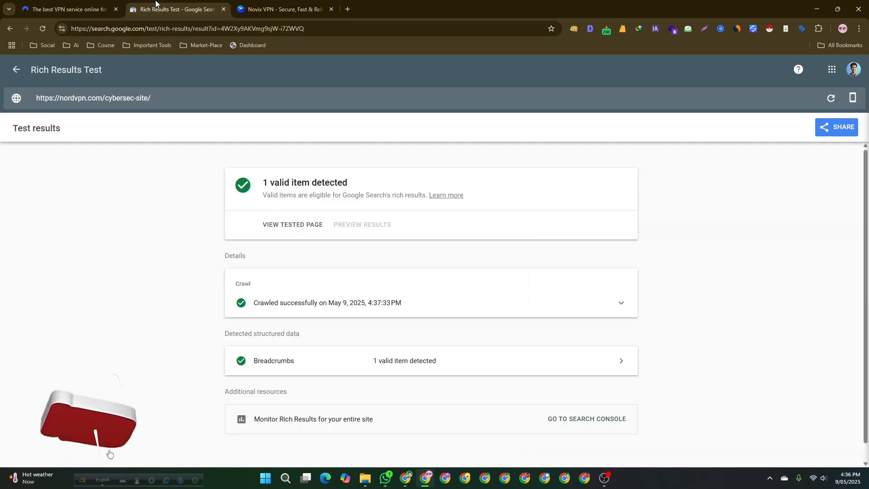
left_click(16, 69)
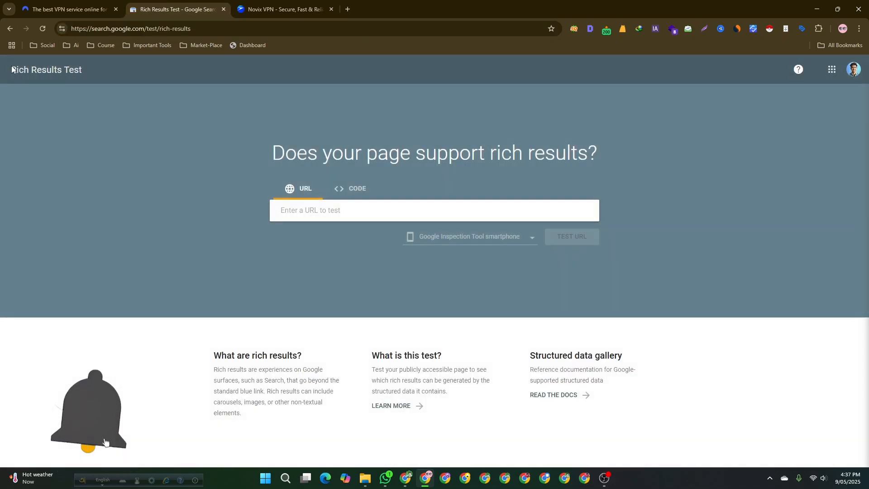
type("https://www.novixvpn.com/")
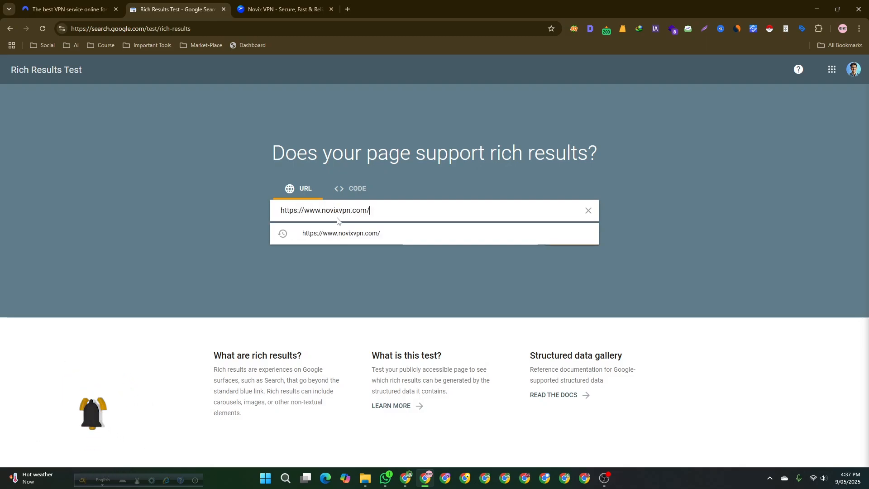
left_click(351, 277)
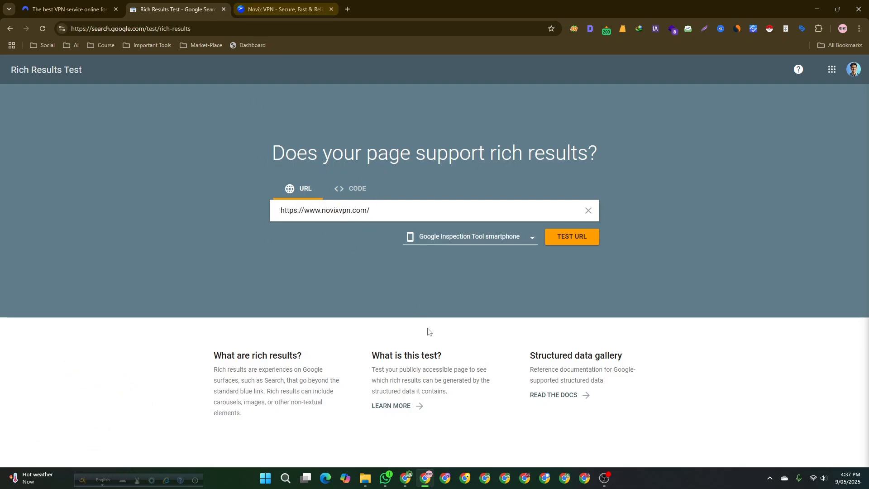
left_click(587, 239)
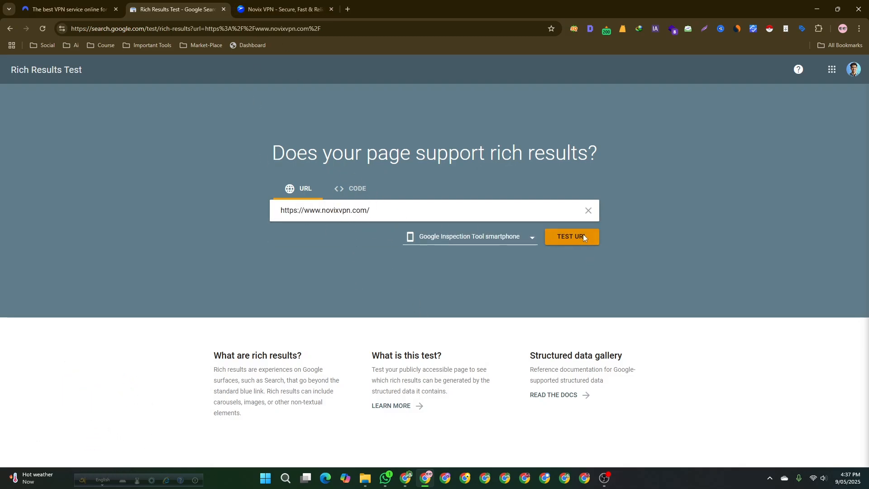
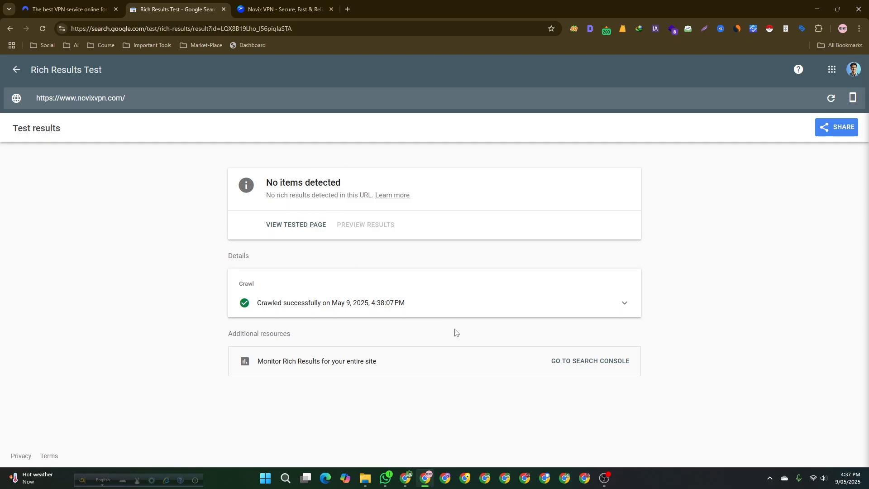
- Compare the Novix VPN homepage with its Rich Results Test result by switching between the two tabs
key("ctrl+Tab")
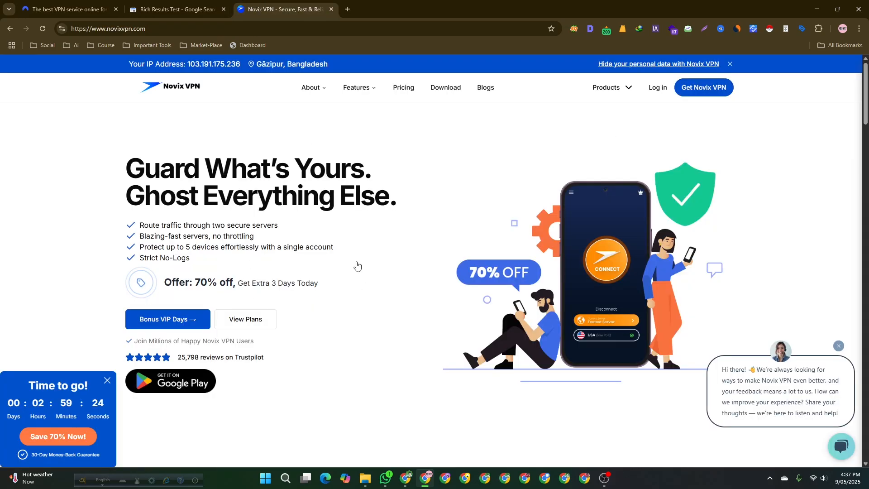
scroll(354, 266, "down", 15)
scroll(404, 245, "up", 15)
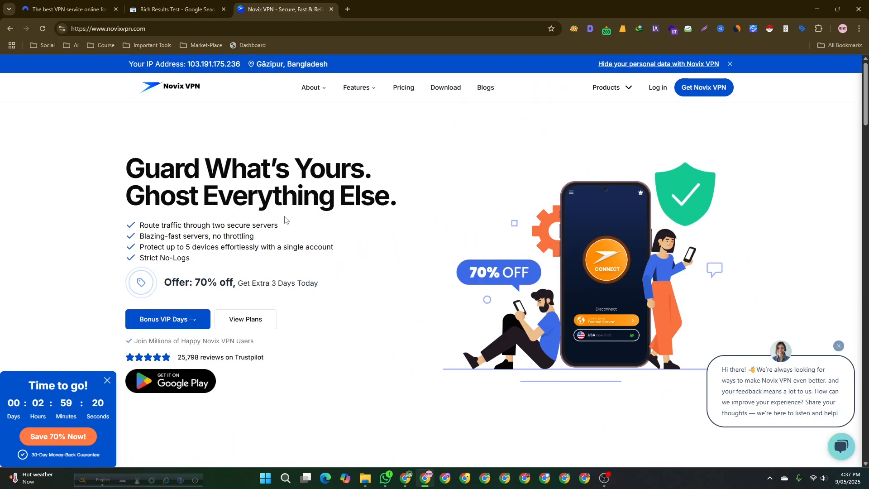
left_click(167, 5)
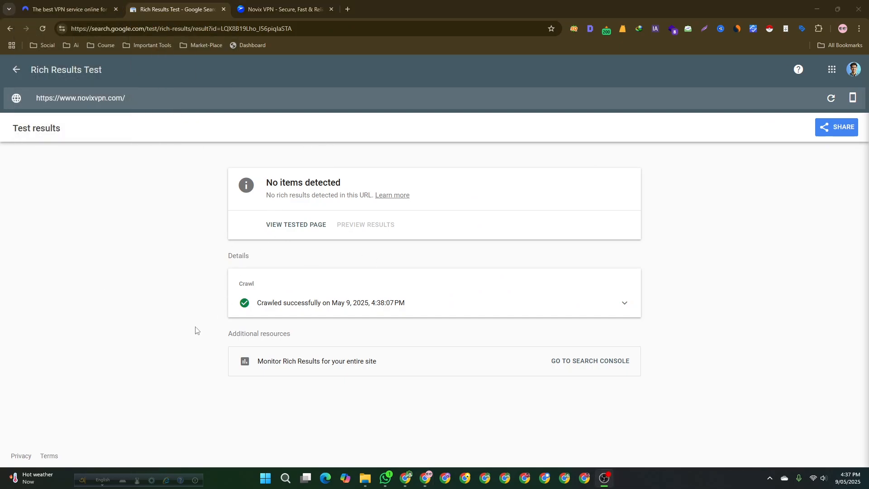
left_click(252, 4)
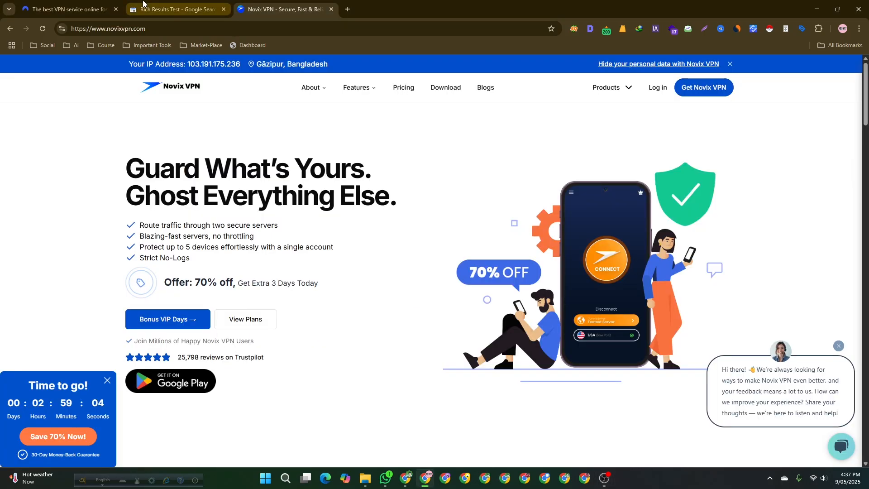
left_click(176, 9)
- Start a new Rich Results Test on the code input and close the NordVPN and Novix VPN tabs
left_click(17, 69)
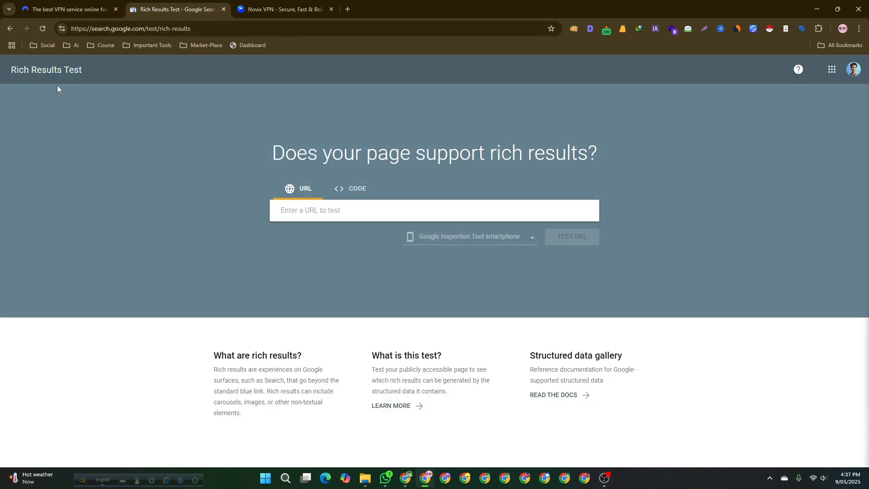
left_click(358, 189)
left_click(286, 188)
left_click(339, 192)
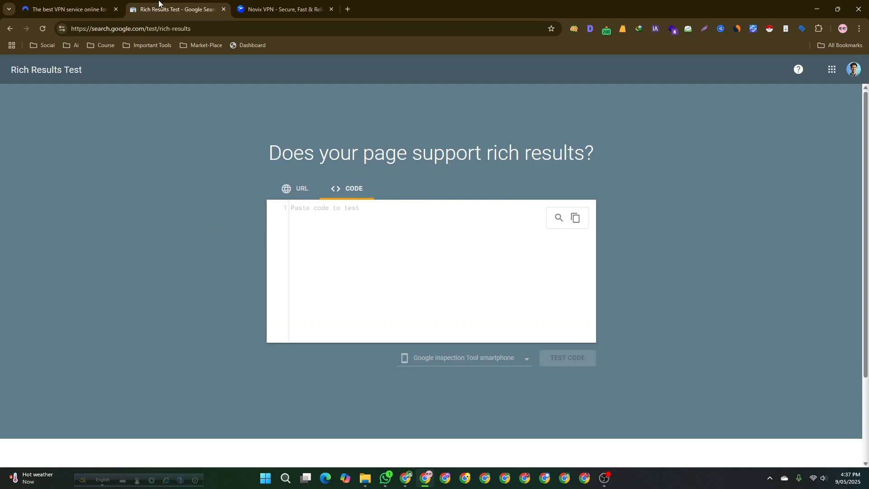
left_click(116, 9)
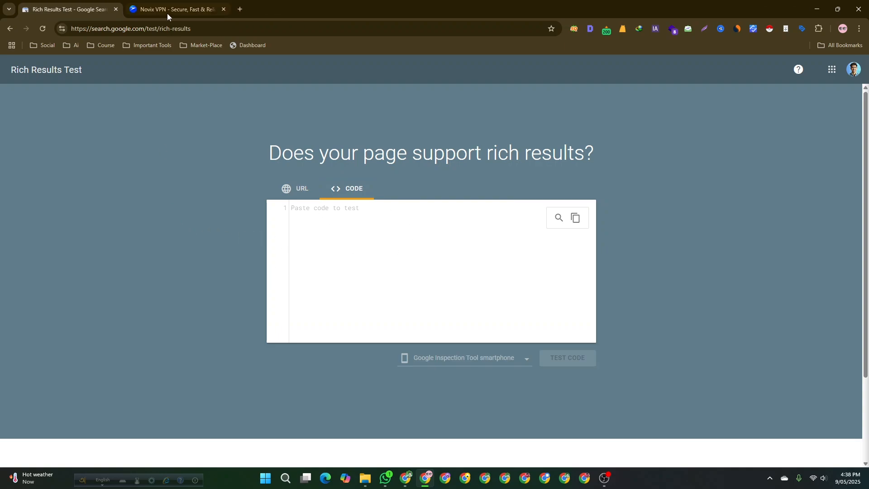
left_click(224, 9)
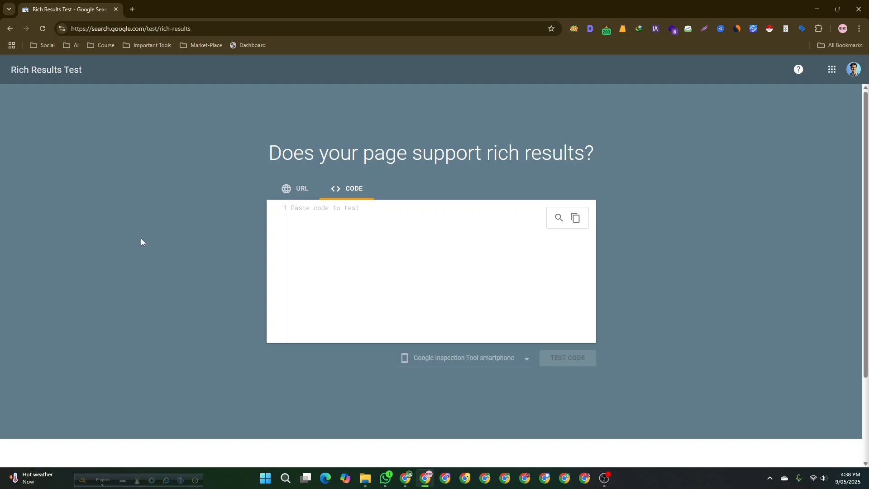
- Open a new tab, search Google for schema generator, and open TechnicalSEO's Schema Markup Generator (JSON-LD)
left_click(132, 6)
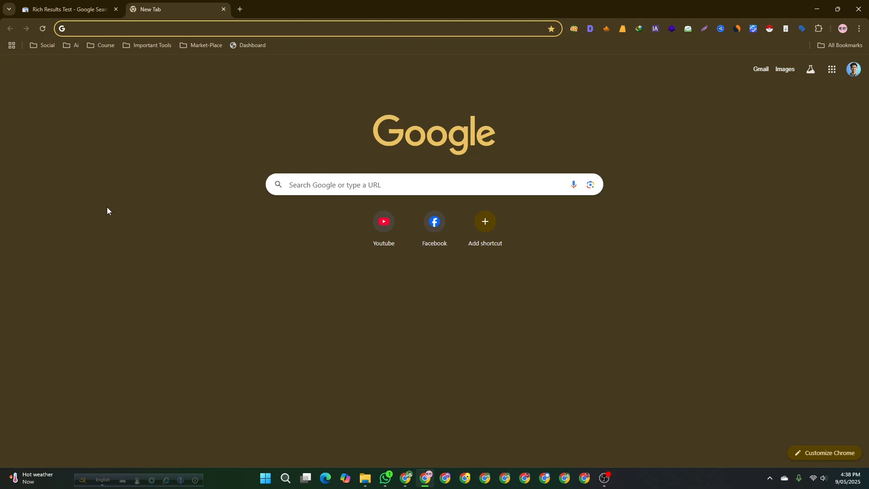
type("schema")
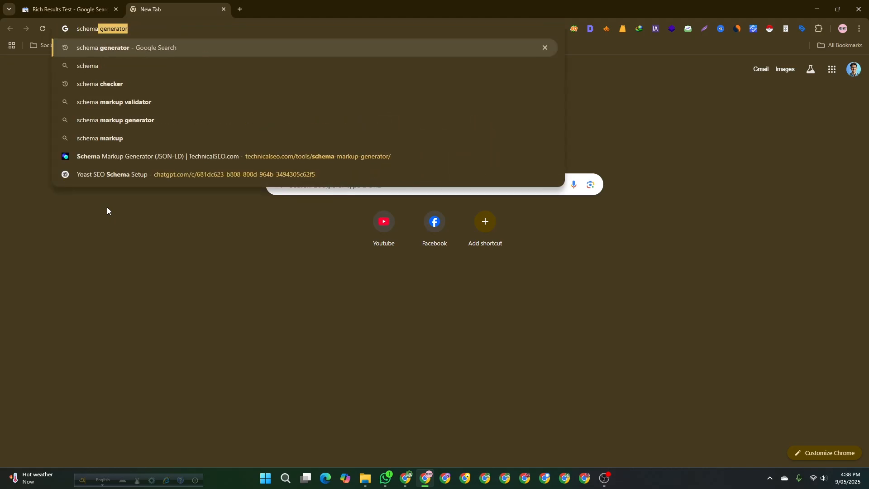
key("Return")
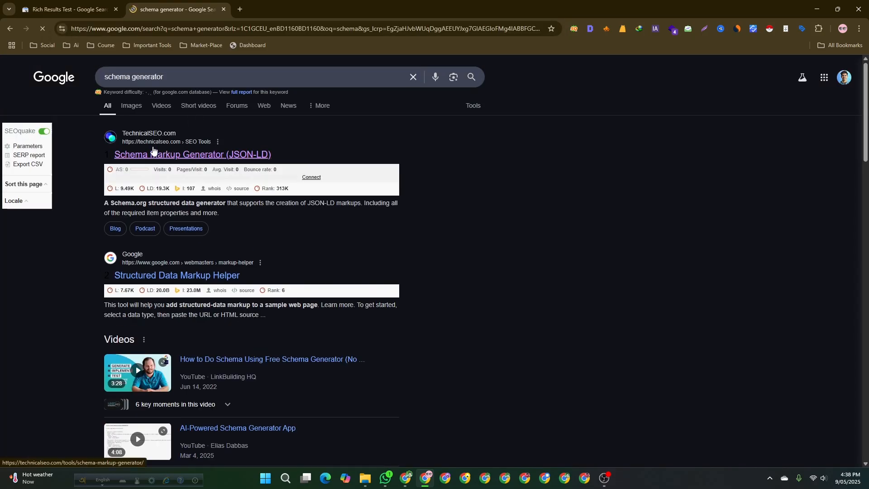
left_click(153, 152)
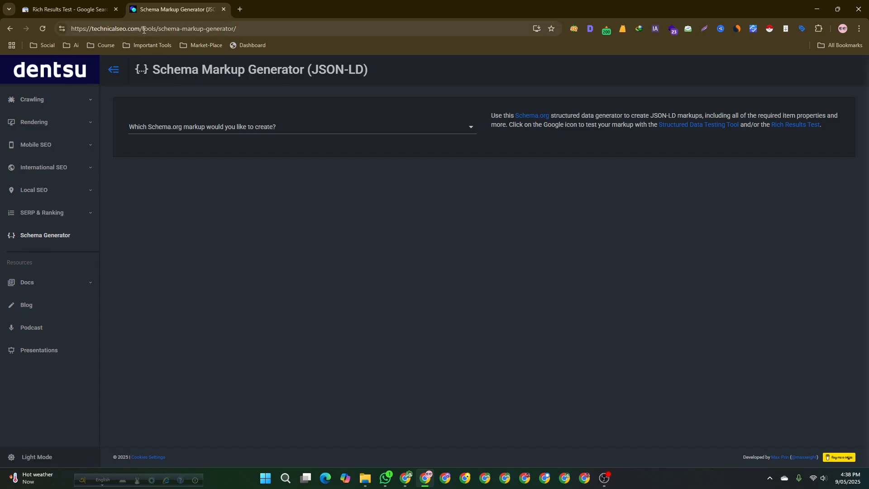
- Visit the technicalseo.com home page and navigate through SEO Tools back to the Schema Generator
left_click_drag(143, 28, 270, 30)
key("BackSpace")
key("Return")
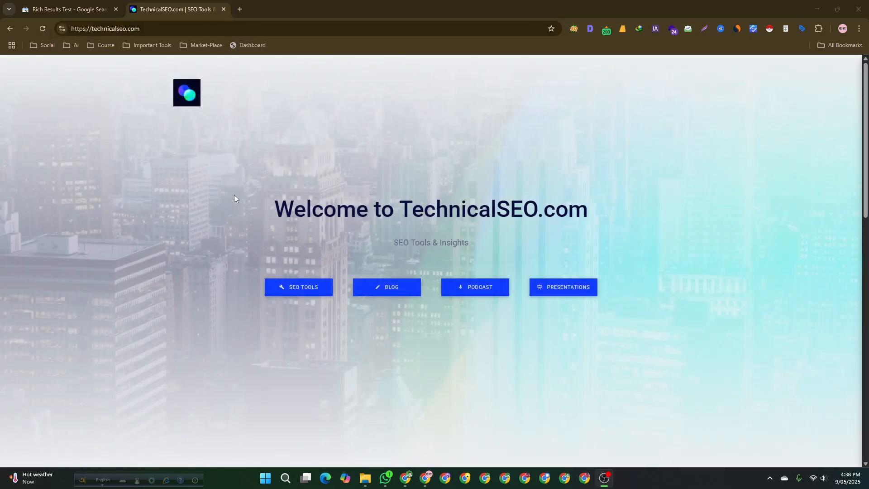
left_click(298, 289)
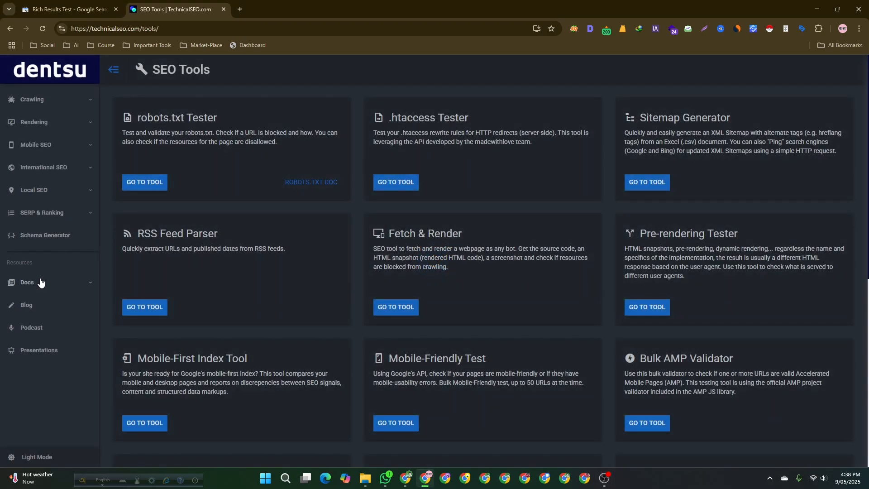
left_click(44, 239)
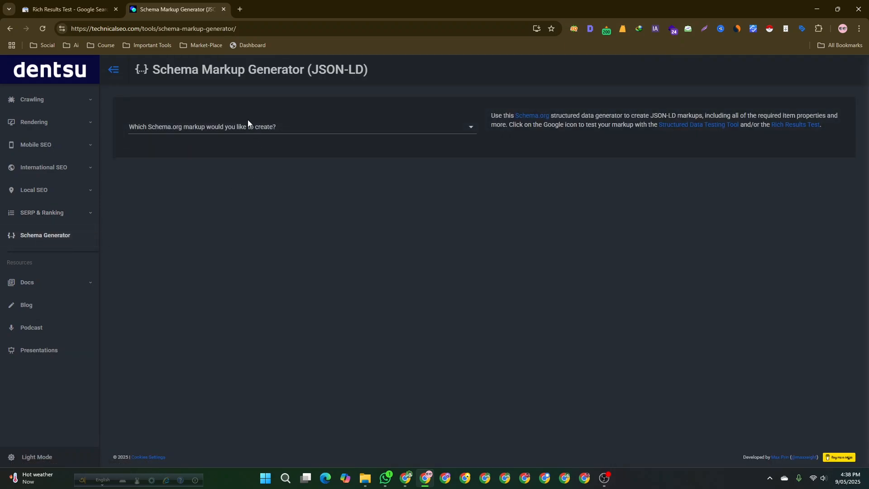
- Browse the available schema types and choose Article as the markup to create
left_click(246, 130)
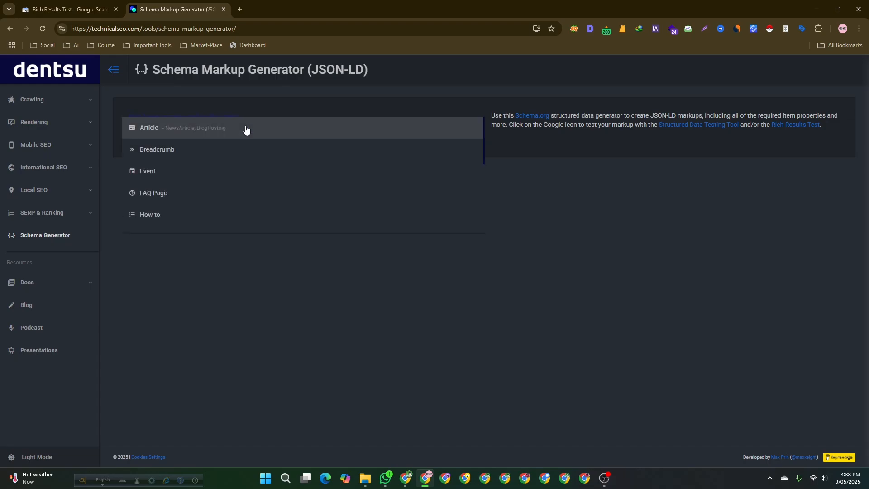
left_click(59, 238)
left_click(170, 128)
left_click(170, 125)
left_click(166, 131)
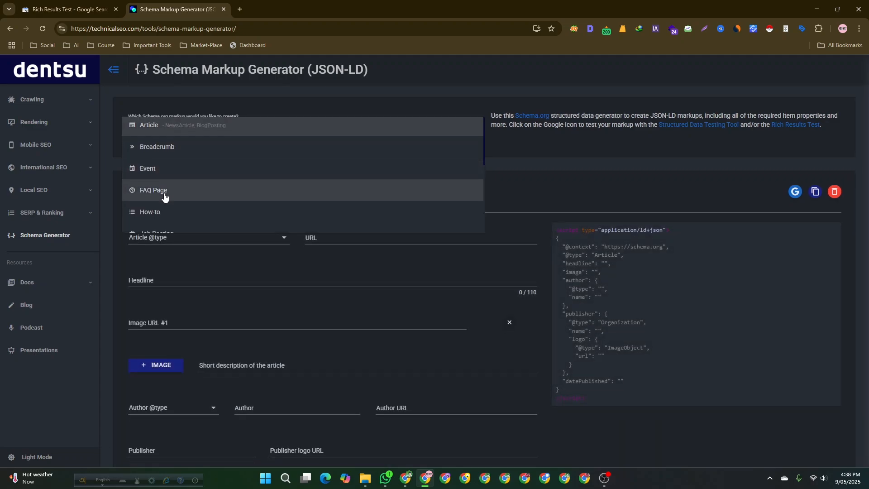
scroll(165, 181, "down", 1)
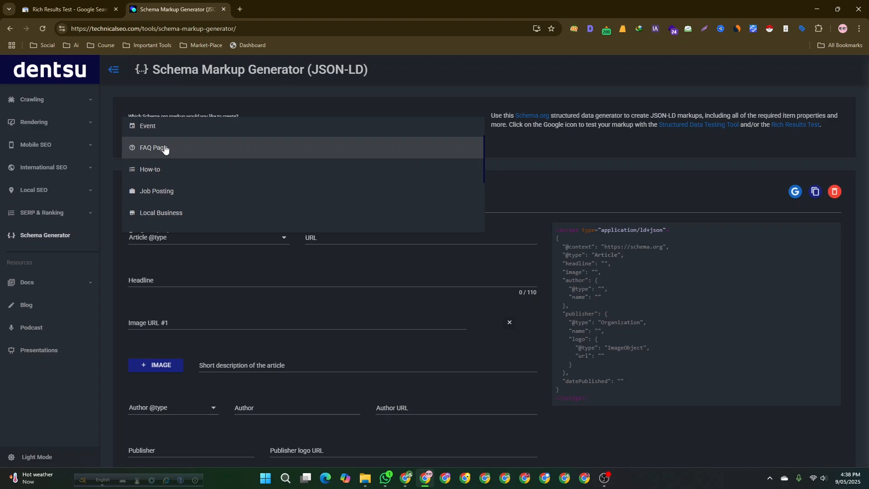
scroll(172, 168, "down", 3)
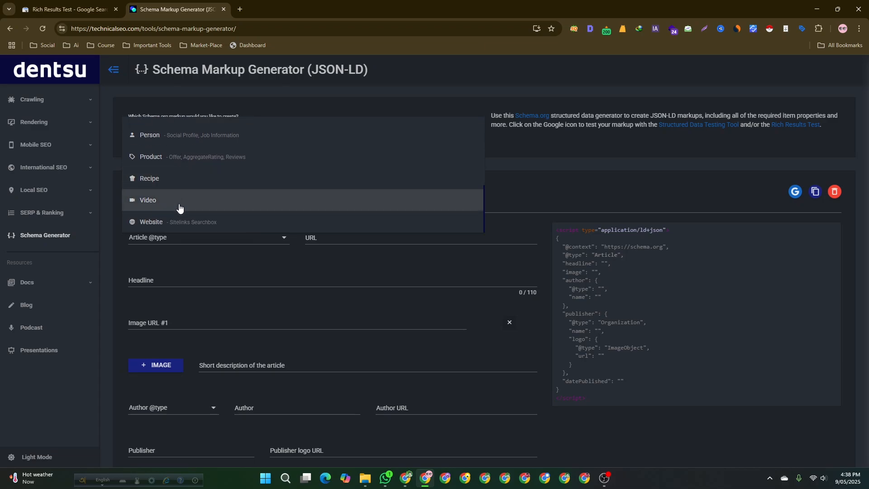
scroll(175, 199, "up", 5)
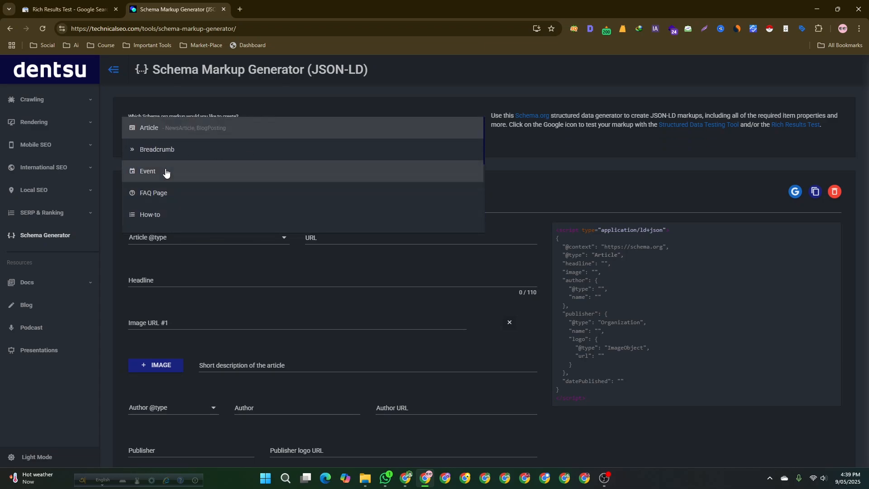
left_click(170, 132)
scroll(169, 249, "down", 2)
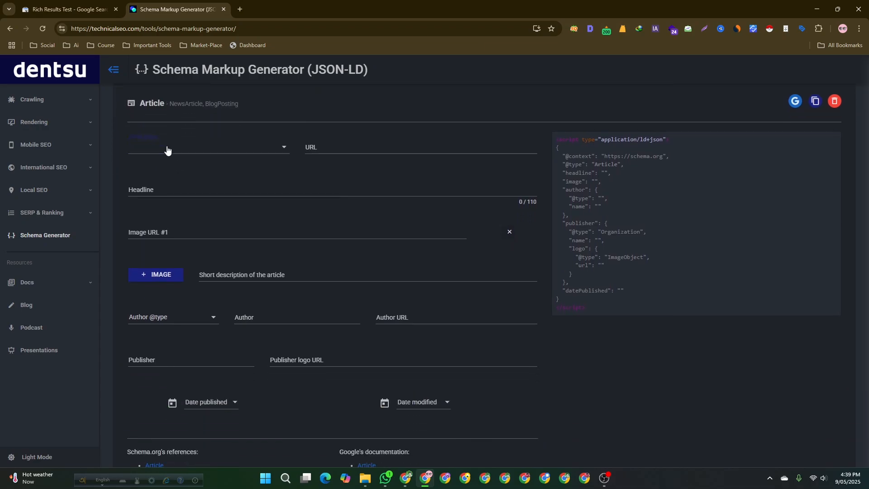
left_click(167, 150)
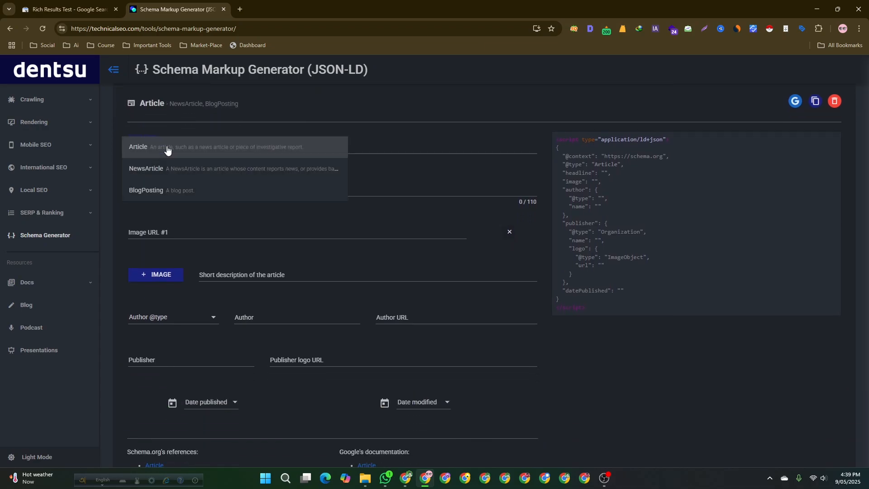
left_click(168, 173)
scroll(188, 206, "up", 2)
left_click(327, 238)
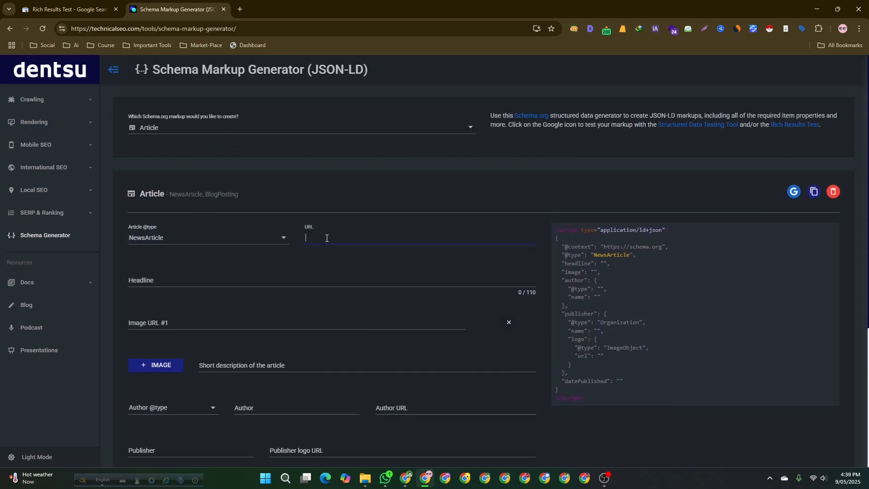
- Open the Signalbd homepage in a new tab from browsing history and copy its address
left_click(240, 9)
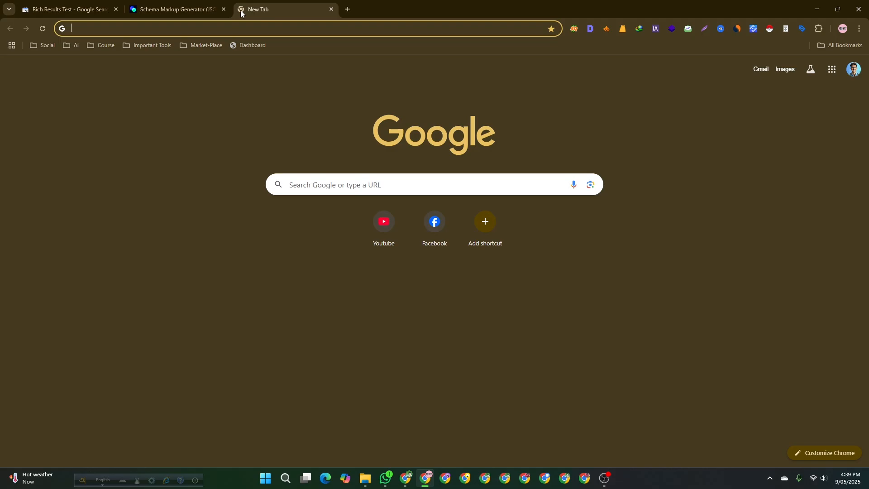
type("sig")
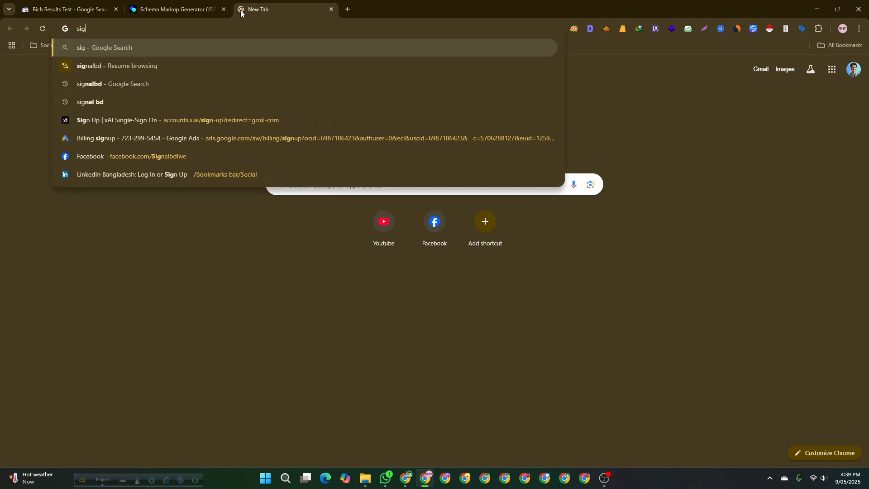
left_click(211, 63)
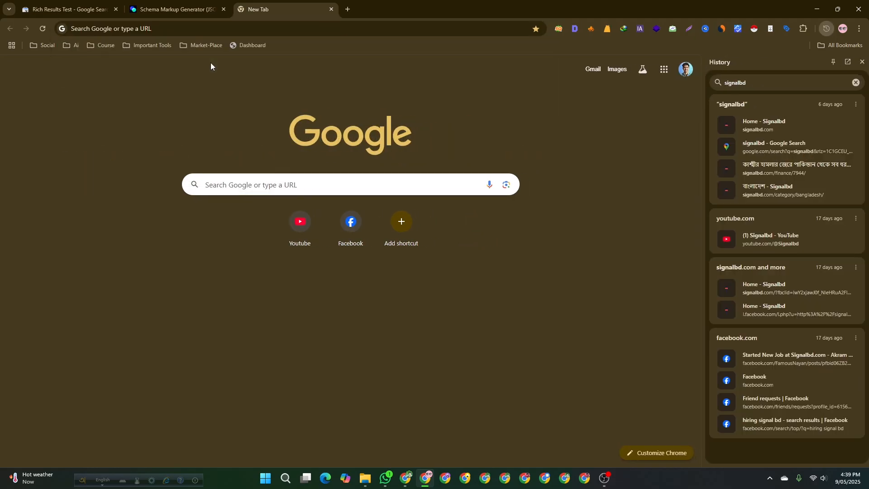
left_click(796, 132)
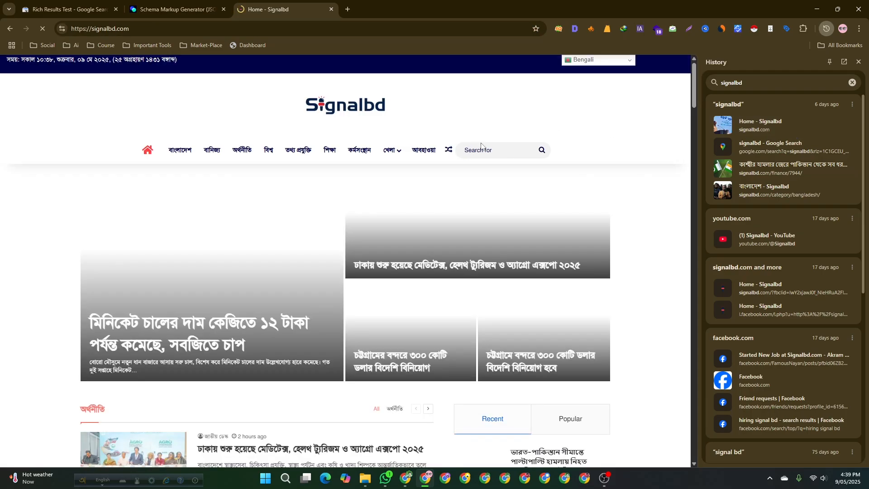
left_click(852, 83)
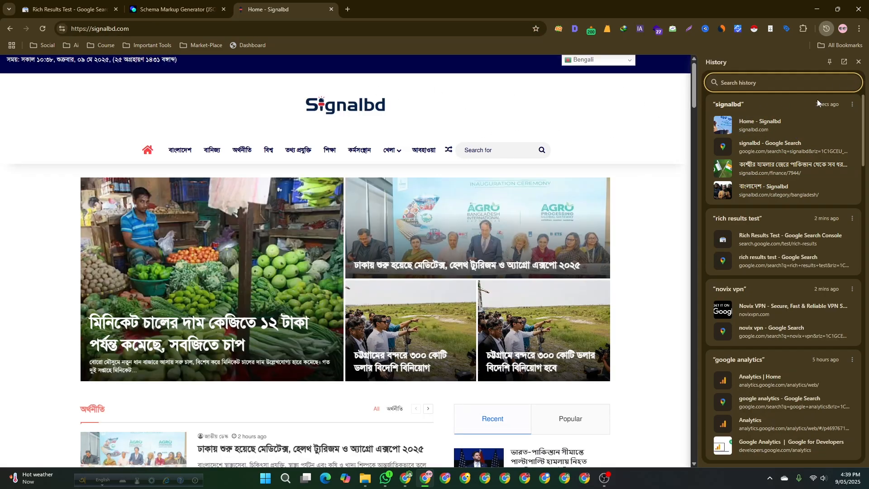
left_click(858, 62)
left_click(304, 29)
key("ctrl+c")
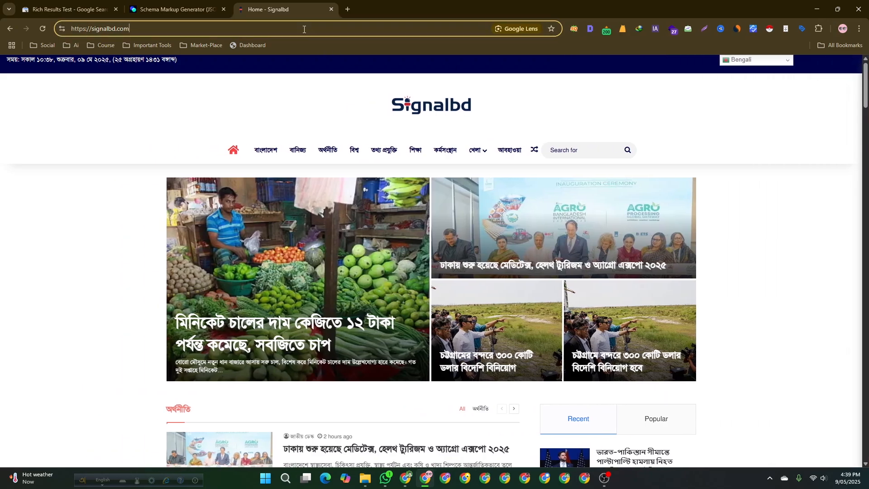
left_click(176, 9)
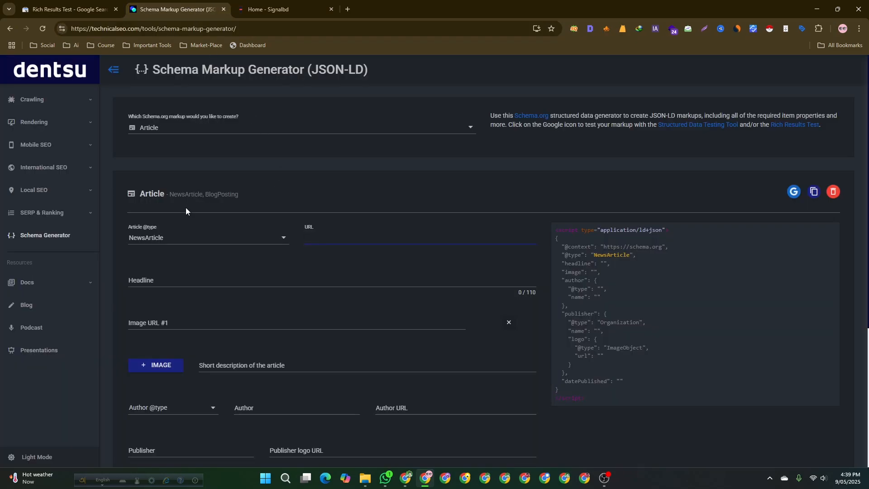
key("ctrl+v")
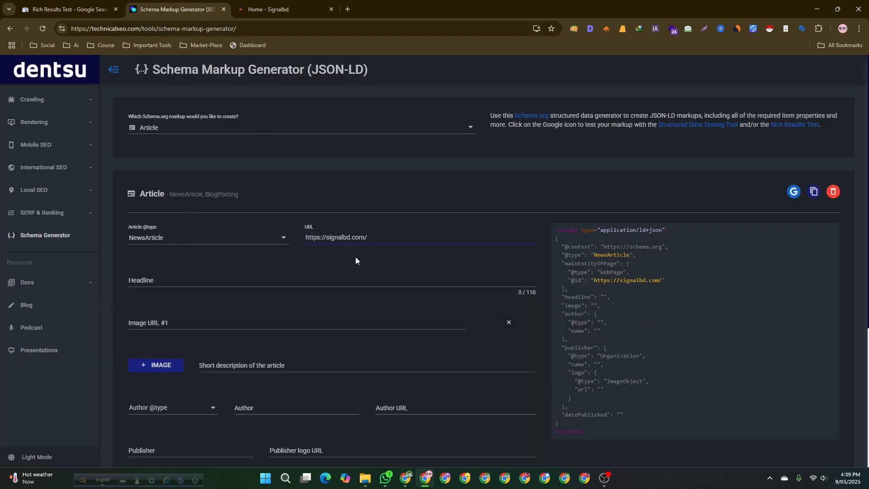
left_click(184, 273)
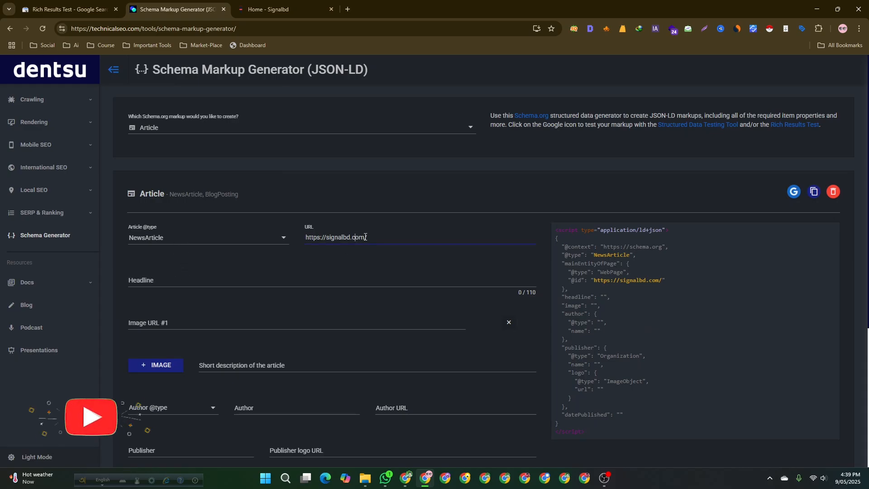
- Open a Signalbd business news article and select its headline text
left_click(267, 9)
scroll(108, 451, "down", 3)
scroll(304, 326, "down", 4)
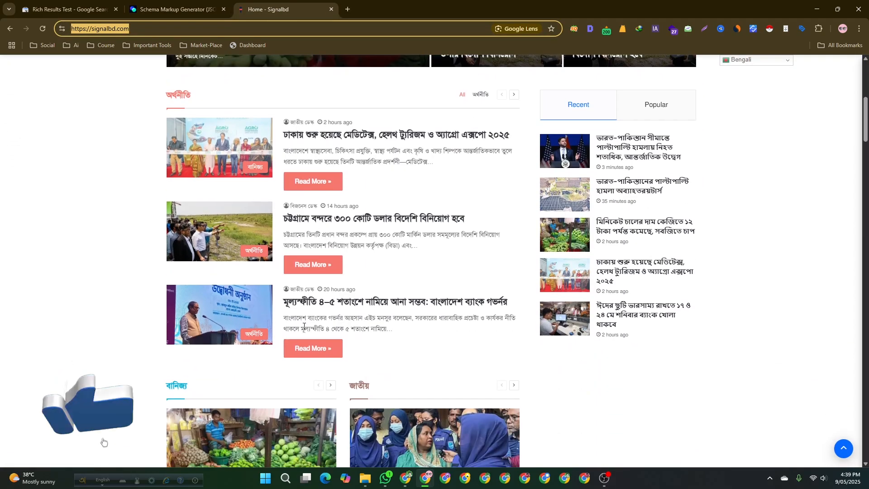
scroll(309, 271, "up", 2)
left_click(309, 270)
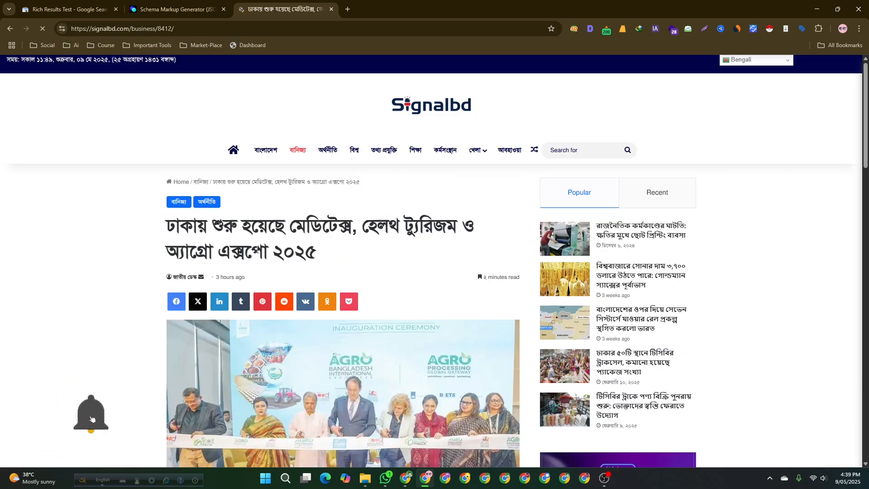
left_click_drag(318, 258, 151, 235)
key("ctrl+c")
left_click(99, 230)
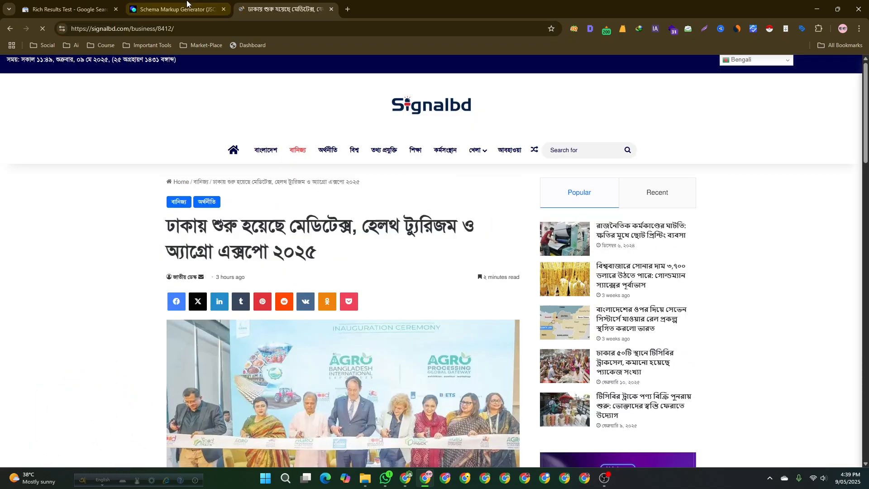
- Paste the copied article headline into the Headline field of the schema generator
left_click(177, 10)
left_click(248, 283)
key("ctrl+v")
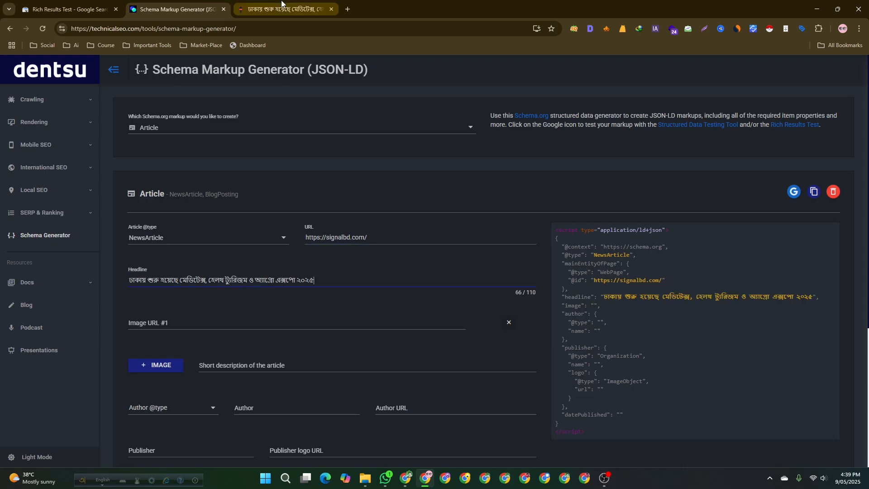
left_click(285, 9)
left_click(215, 28)
left_click(223, 7)
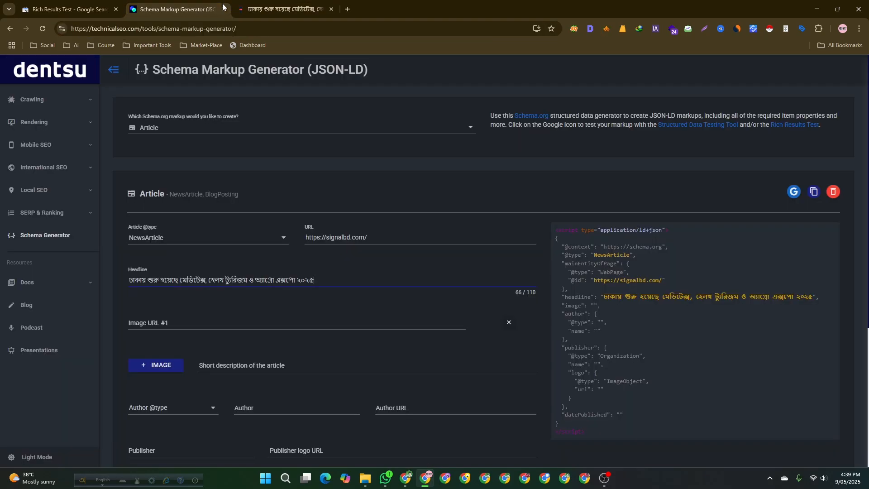
triple_click(376, 250)
type("https://signalbd.com/business/8412/")
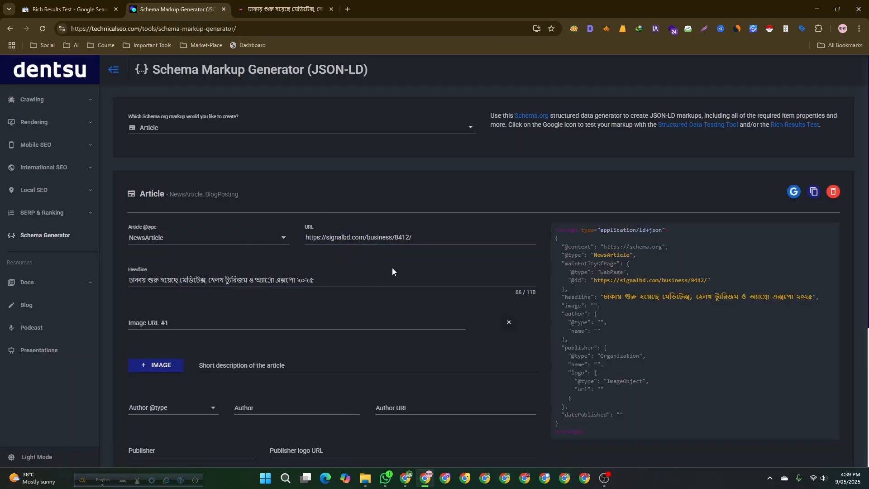
- Copy the article's featured image address and paste it as Image URL #1
left_click(256, 326)
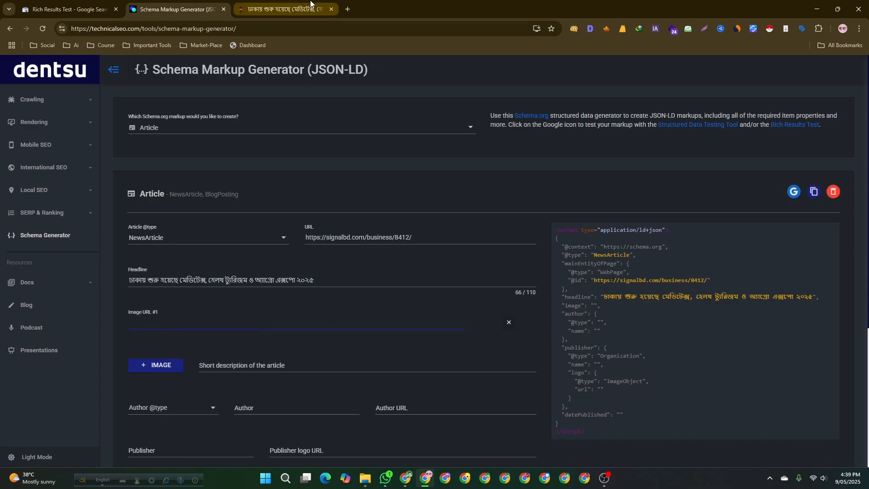
left_click(285, 9)
left_click(195, 10)
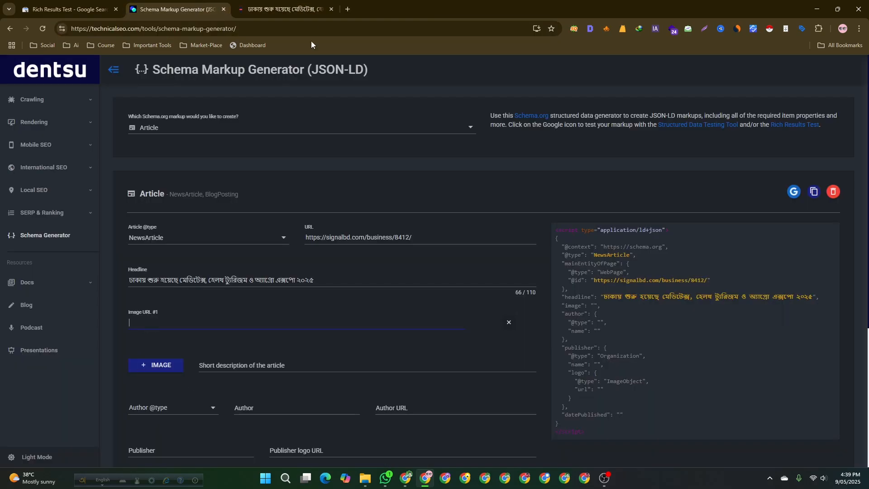
left_click(285, 9)
scroll(132, 297, "down", 3)
right_click(280, 254)
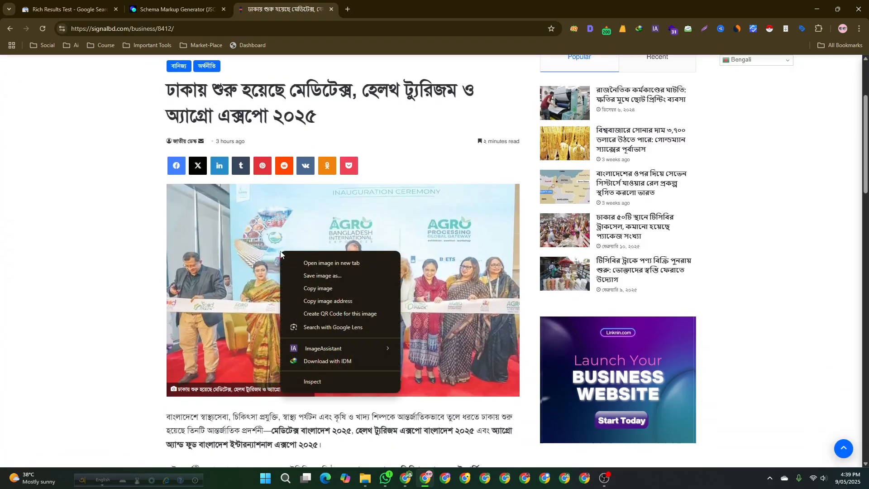
right_click(235, 234)
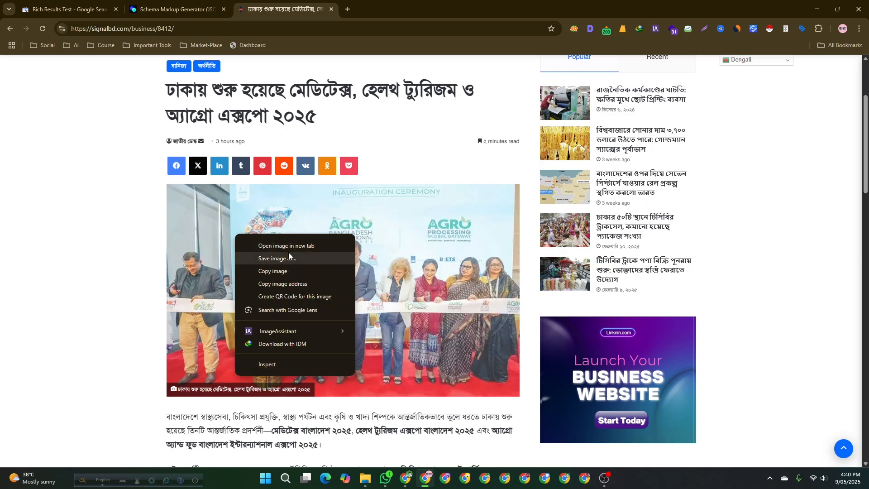
left_click(287, 284)
left_click(177, 9)
left_click(197, 320)
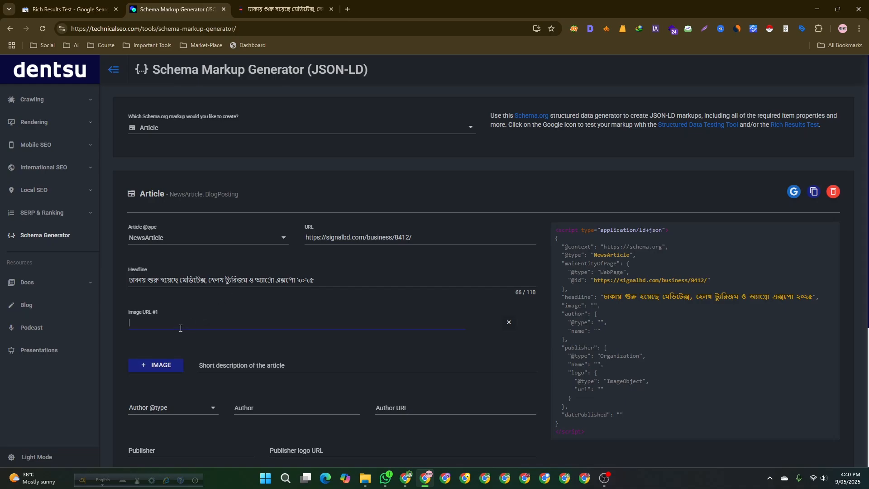
key("ctrl+v")
- Copy the article's meta description from the SEO extension and paste it as the short description
scroll(221, 352, "down", 2)
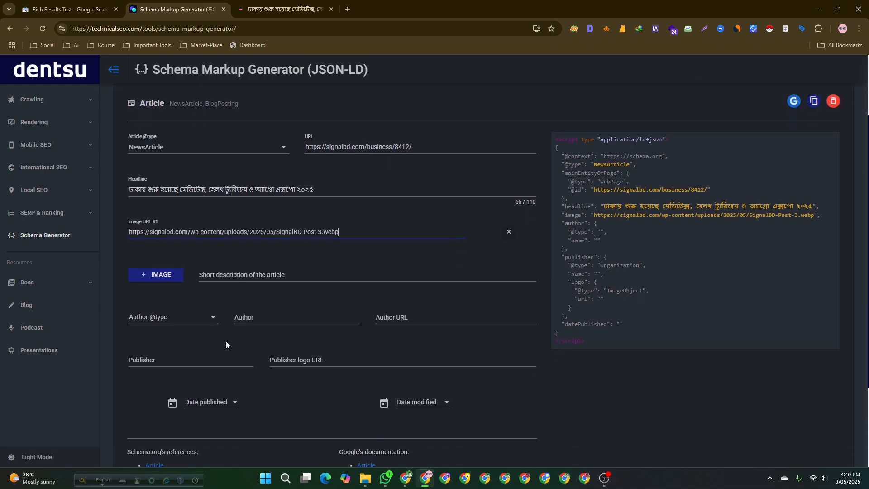
left_click(239, 274)
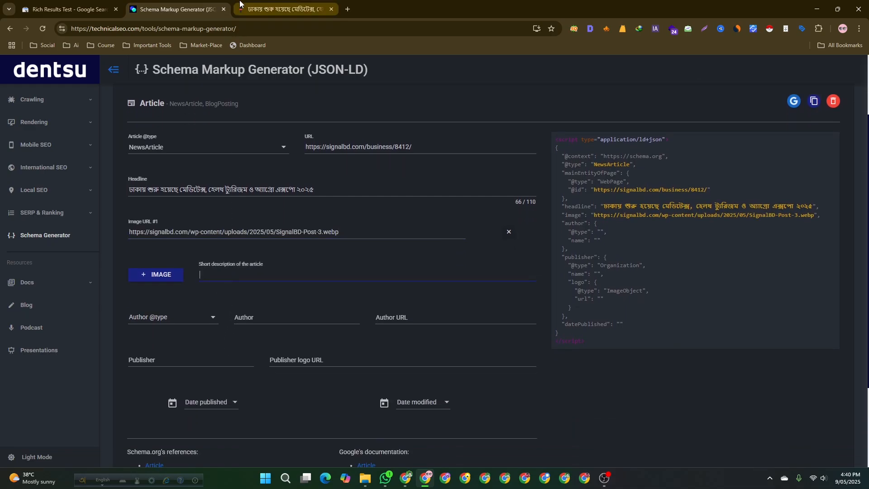
left_click(285, 9)
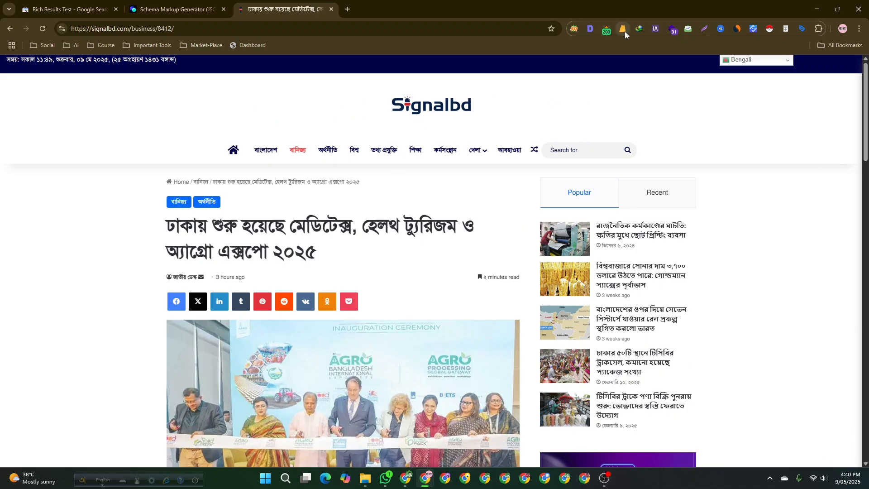
left_click(589, 28)
left_click_drag(534, 162, 292, 158)
key("ctrl+c")
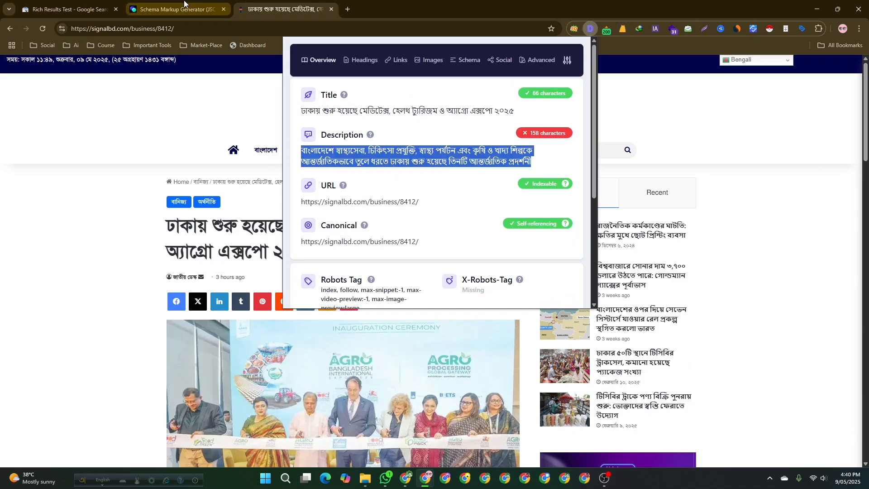
left_click(176, 9)
key("ctrl+v")
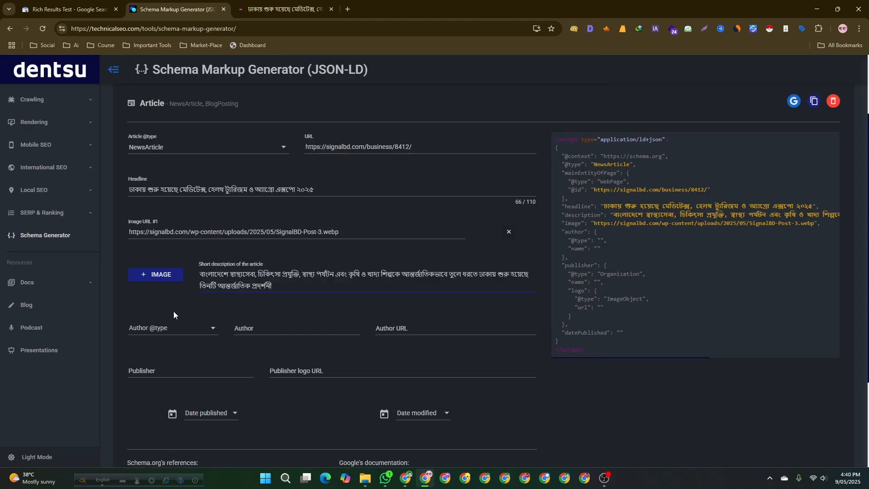
scroll(173, 311, "down", 1)
left_click(168, 284)
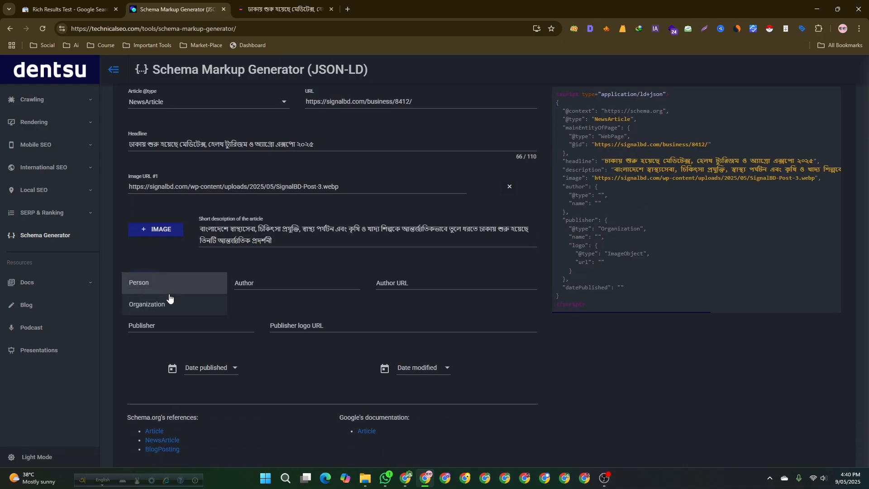
left_click(169, 303)
left_click(254, 287)
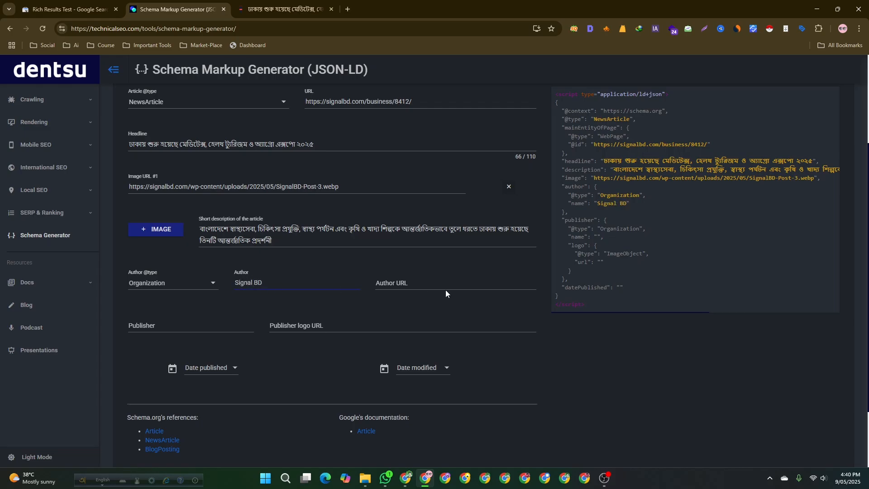
left_click(422, 280)
left_click(264, 5)
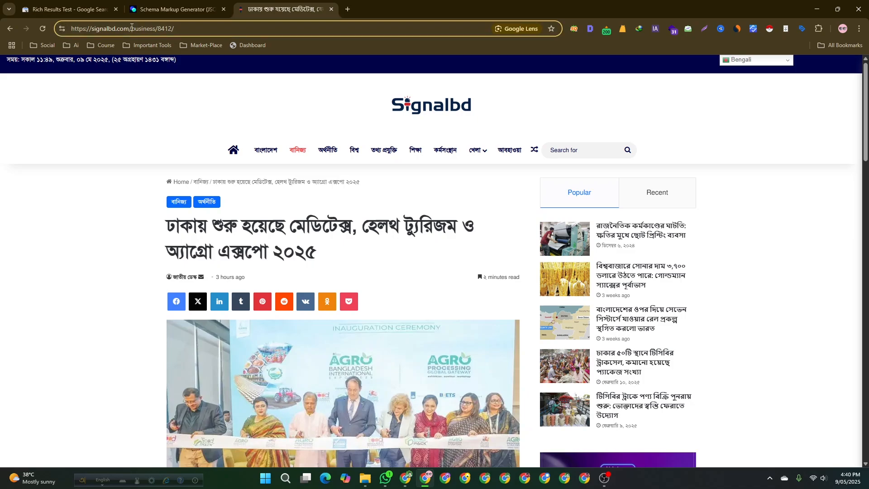
left_click(199, 4)
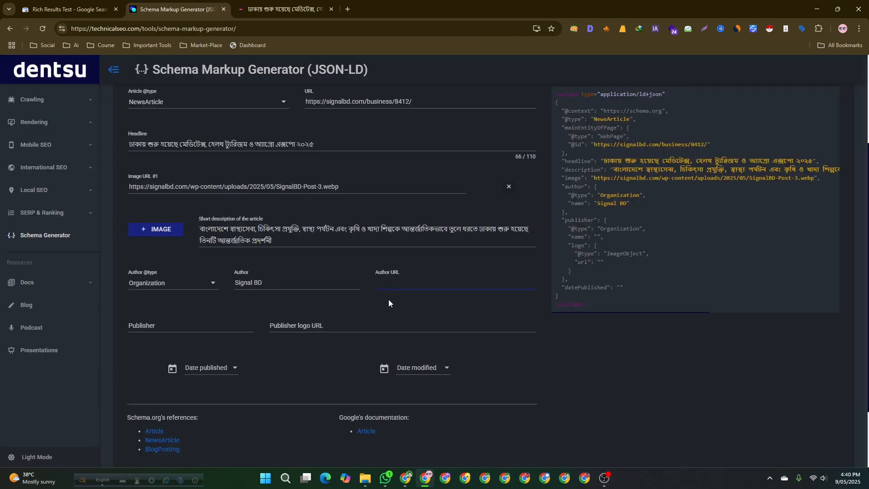
type("https://signalbd.com/")
left_click(154, 326)
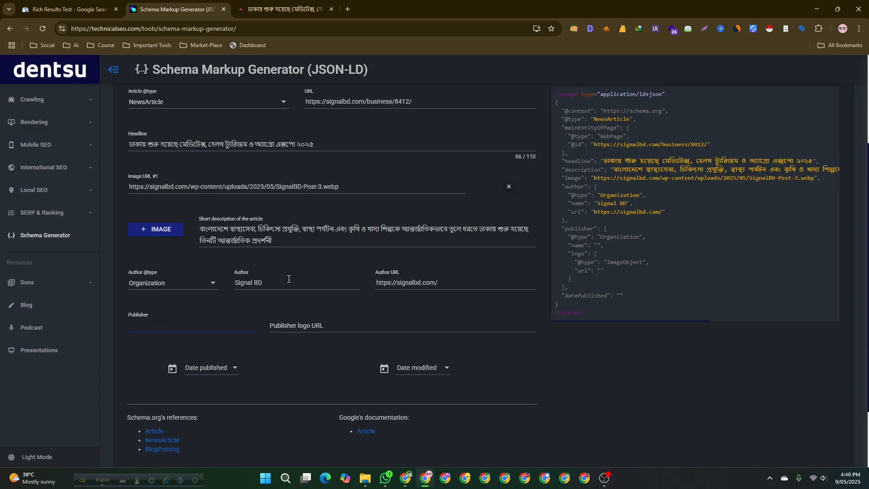
left_click(305, 330)
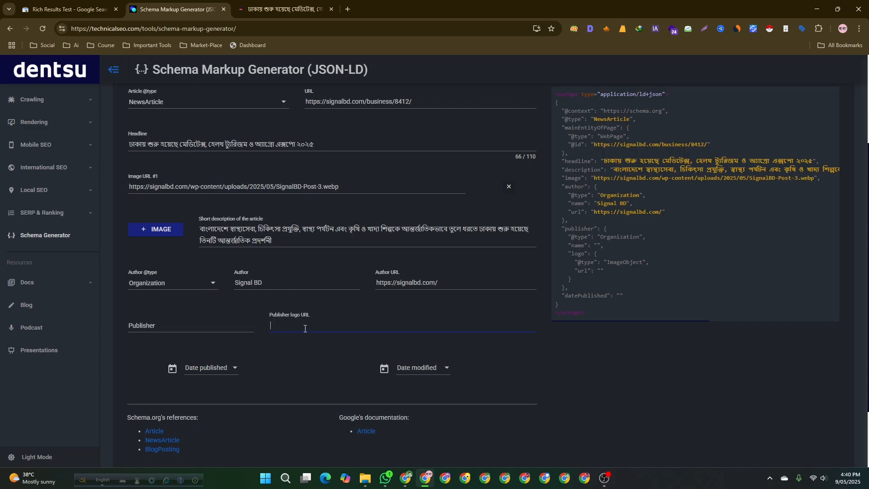
left_click(180, 329)
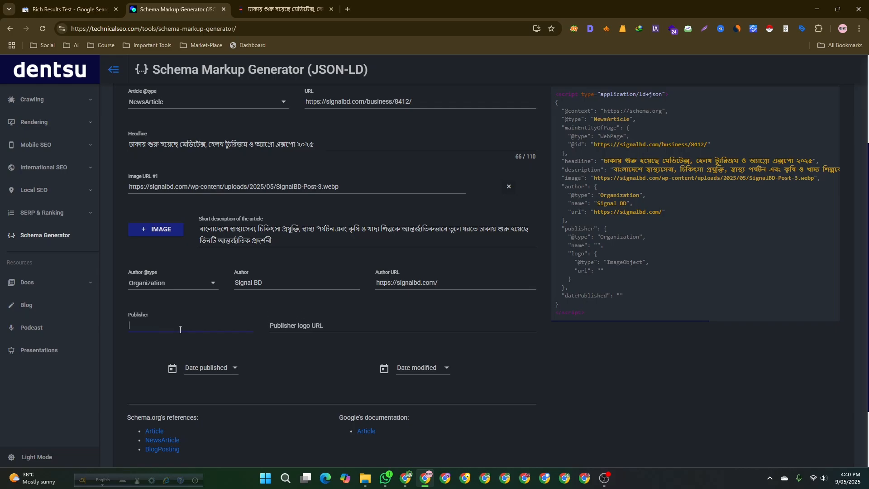
scroll(241, 107, "up", 3)
left_click(285, 10)
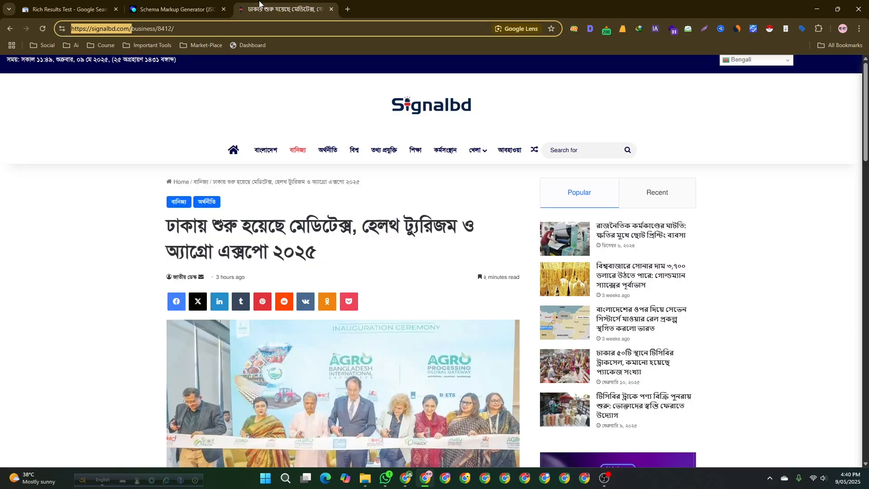
left_click(186, 5)
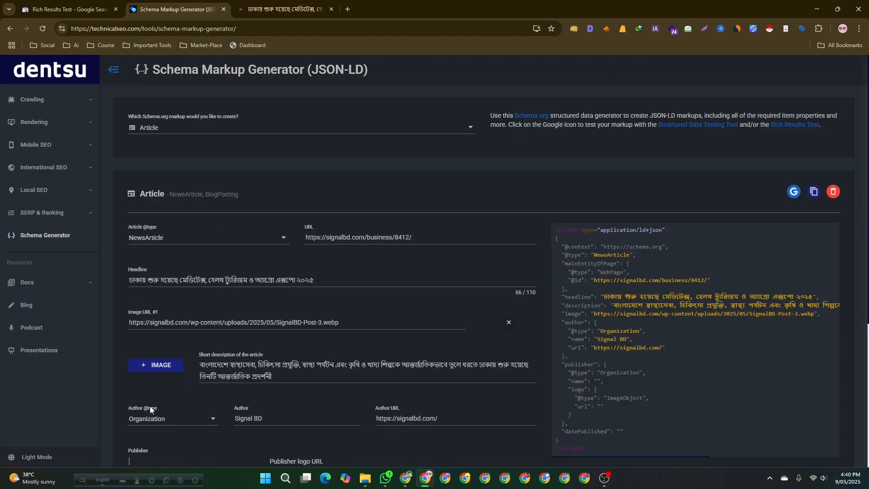
scroll(150, 421, "down", 2)
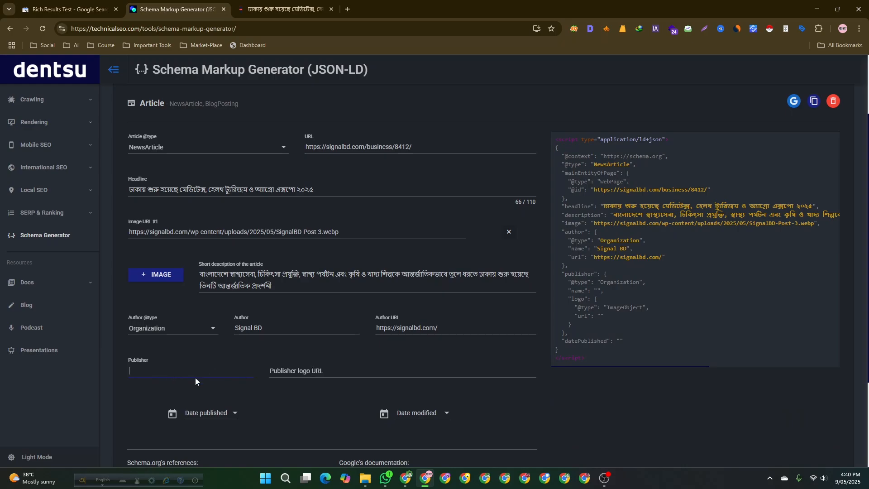
left_click(278, 9)
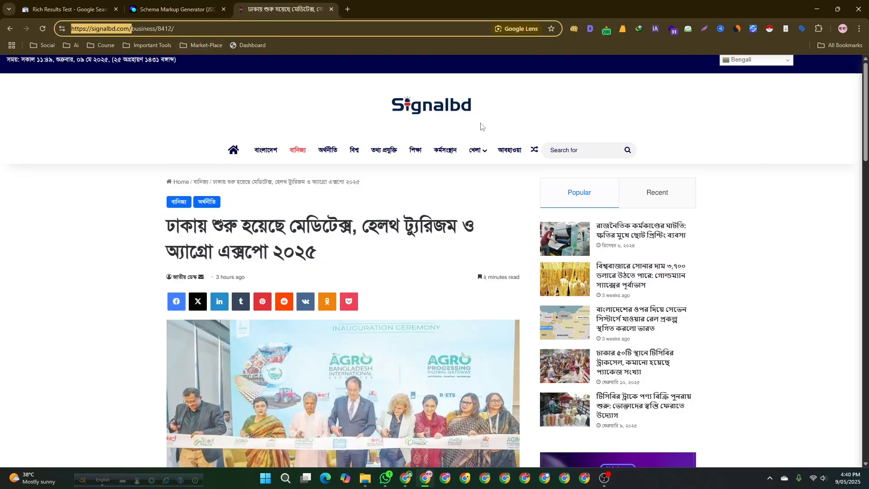
left_click(416, 107)
right_click(415, 107)
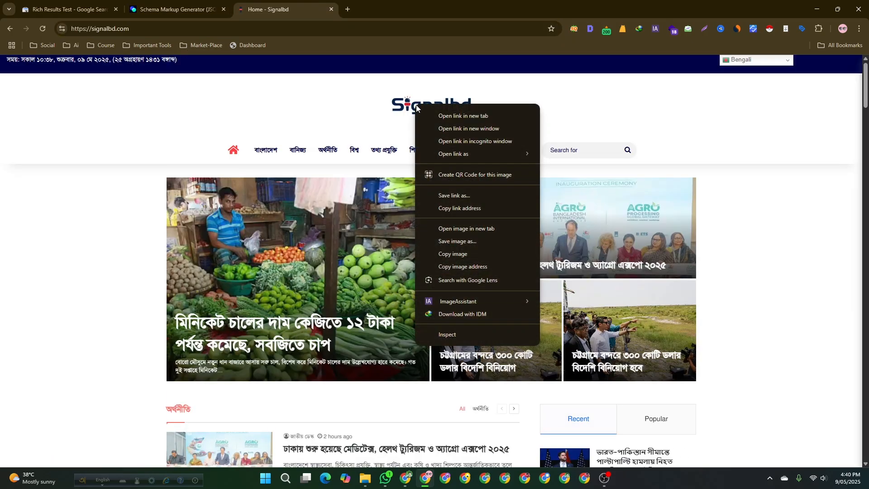
left_click(460, 208)
left_click(177, 9)
left_click(379, 368)
key("ctrl+v")
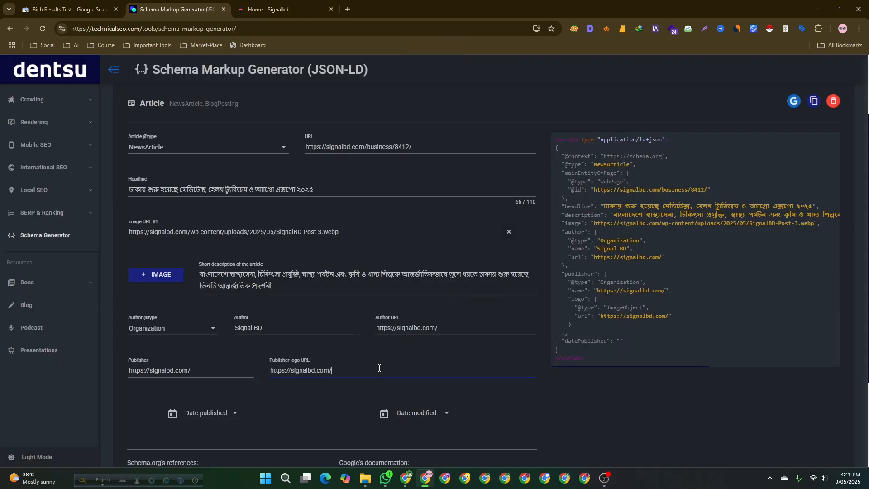
- Copy the Signalbd logo's image address and set it as the Publisher logo URL
left_click(288, 6)
right_click(424, 100)
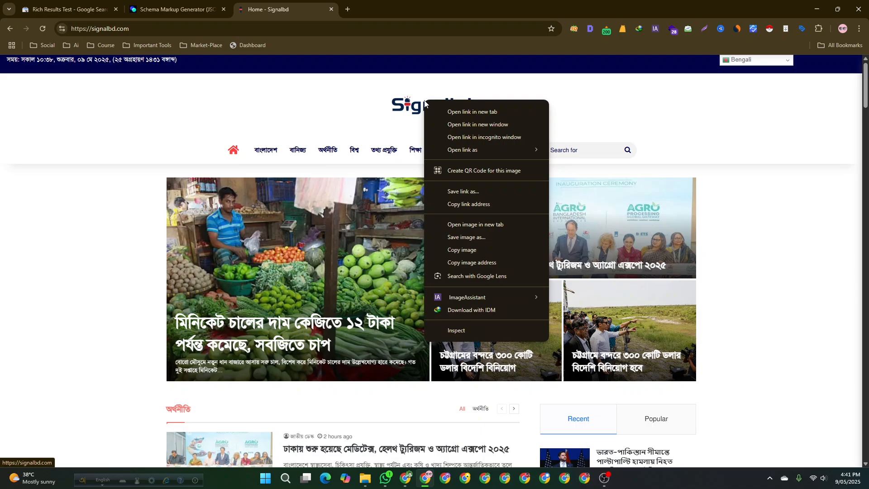
left_click(471, 253)
left_click(177, 9)
triple_click(450, 330)
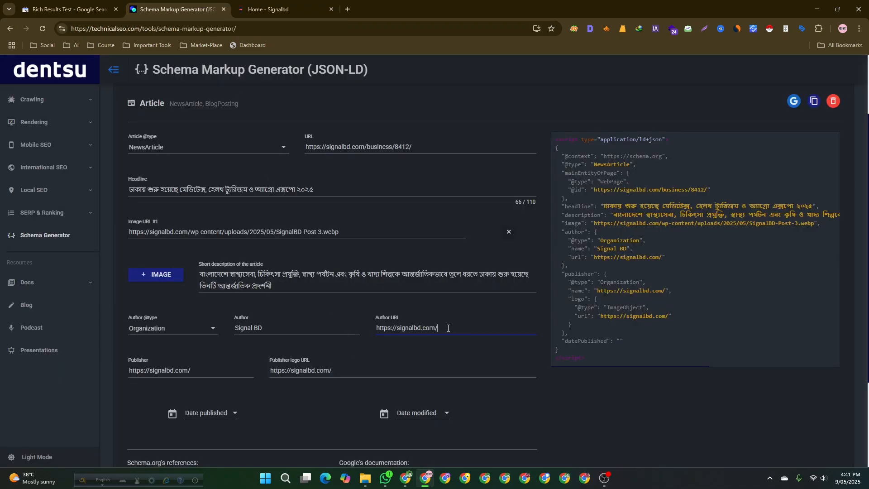
key("ctrl+v")
left_click(354, 371)
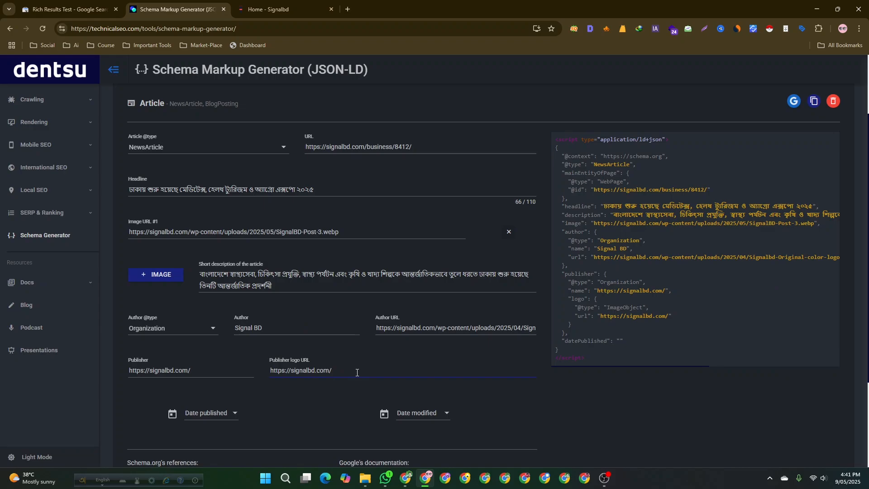
triple_click(351, 372)
key("ctrl+v")
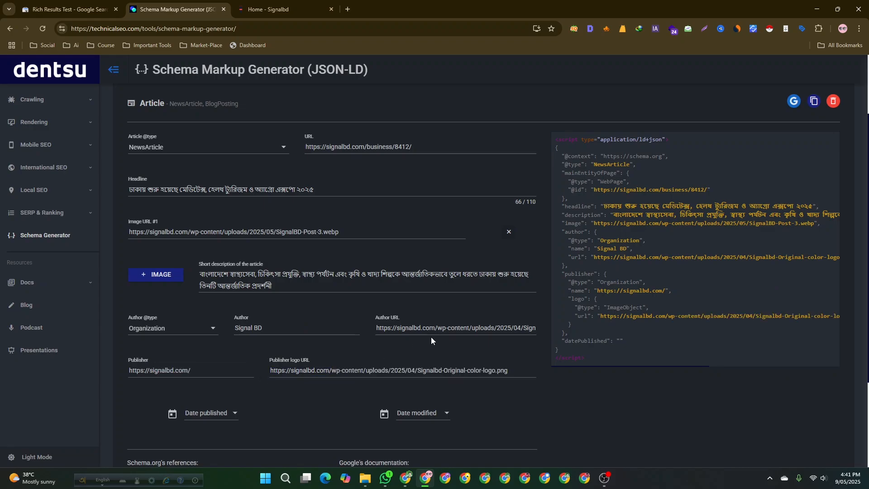
left_click(421, 327)
triple_click(440, 328)
key("ctrl+v")
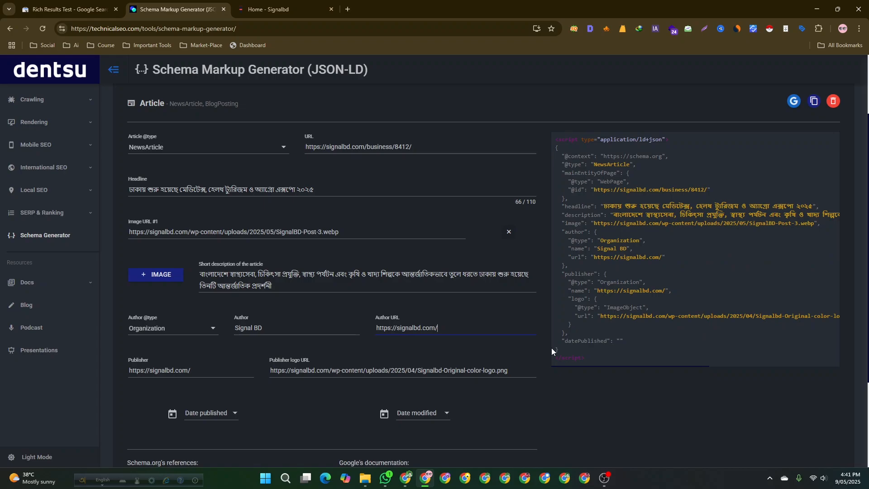
- Set both Date published and Date modified to 5/9/2025
scroll(333, 337, "down", 1)
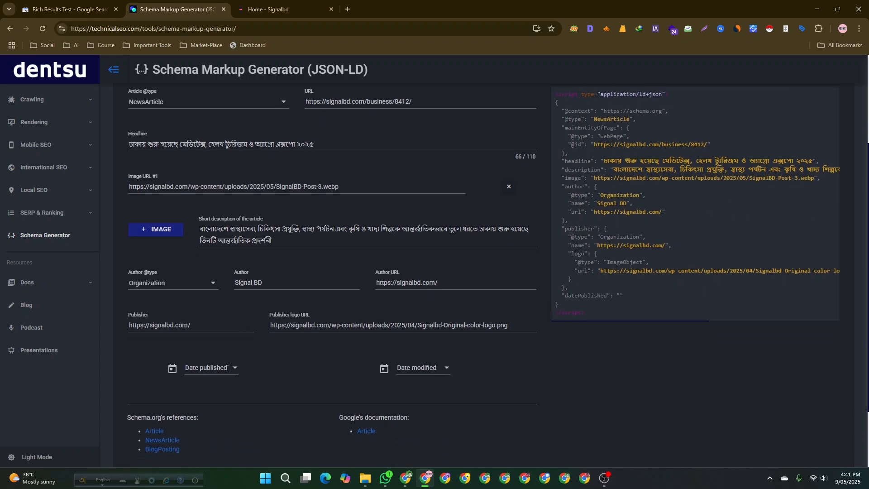
left_click(227, 369)
left_click(292, 346)
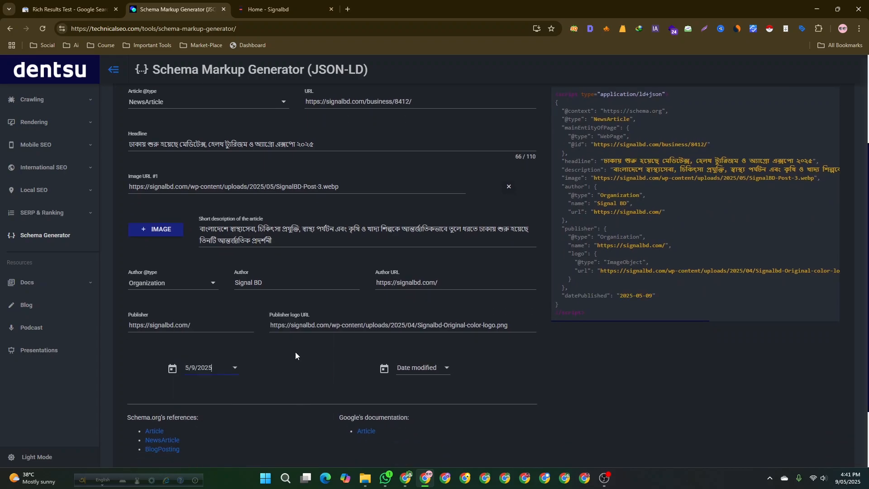
left_click(423, 368)
left_click(503, 348)
scroll(341, 390, "down", 1)
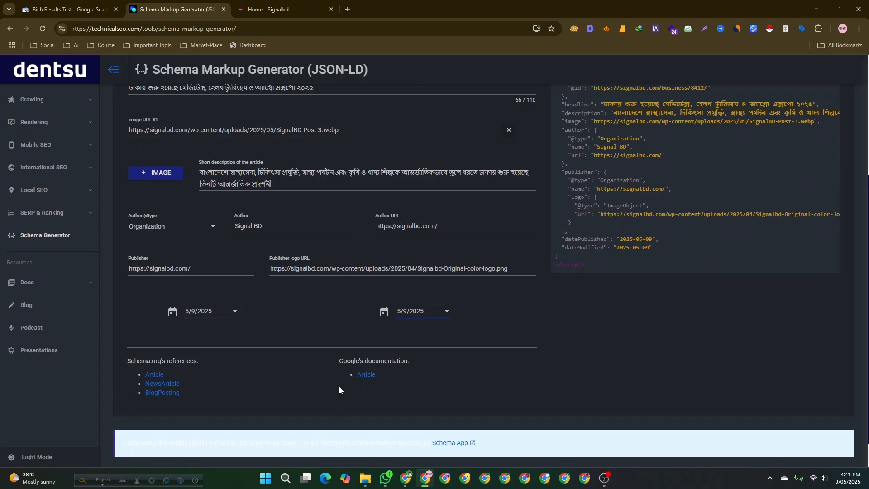
scroll(341, 390, "down", 1)
left_click(442, 283)
scroll(441, 324, "up", 5)
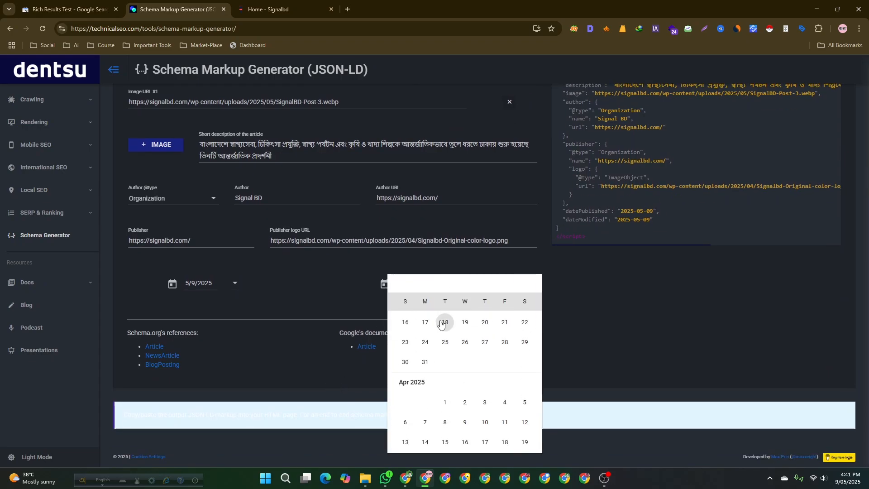
scroll(441, 323, "down", 3)
left_click(560, 324)
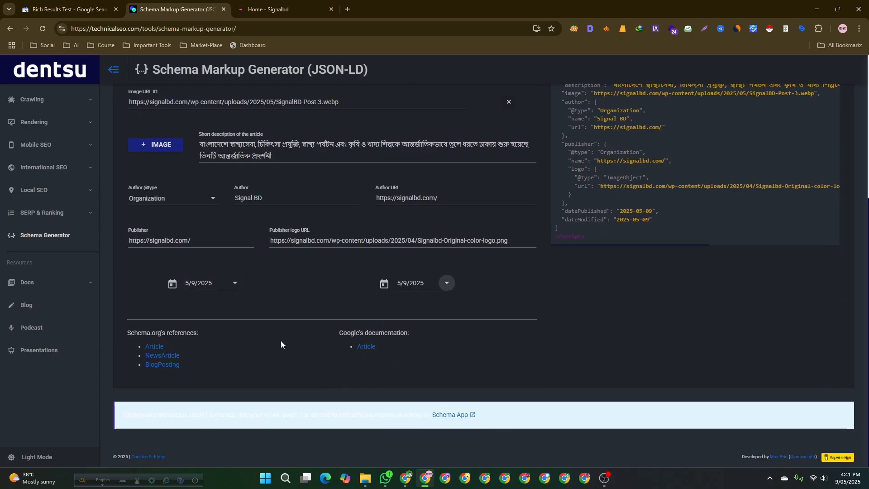
- Copy the generated NewsArticle JSON-LD markup from the schema generator
scroll(462, 311, "up", 5)
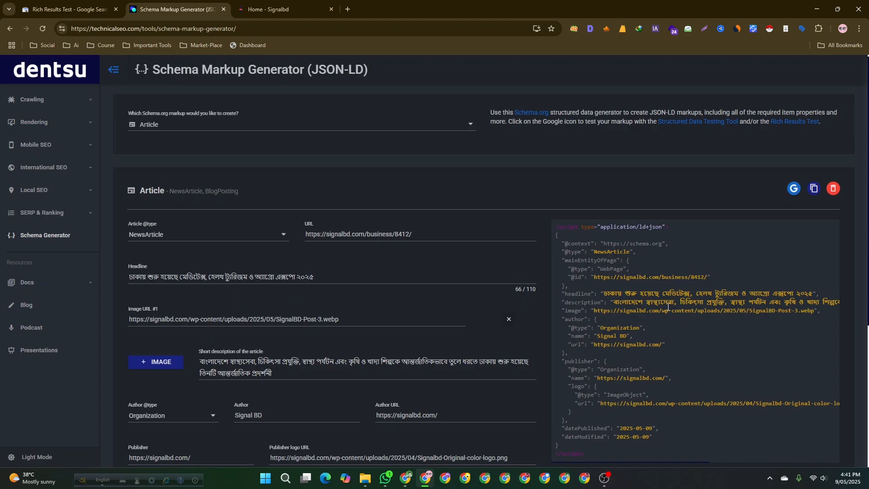
scroll(668, 307, "down", 4)
scroll(670, 289, "up", 4)
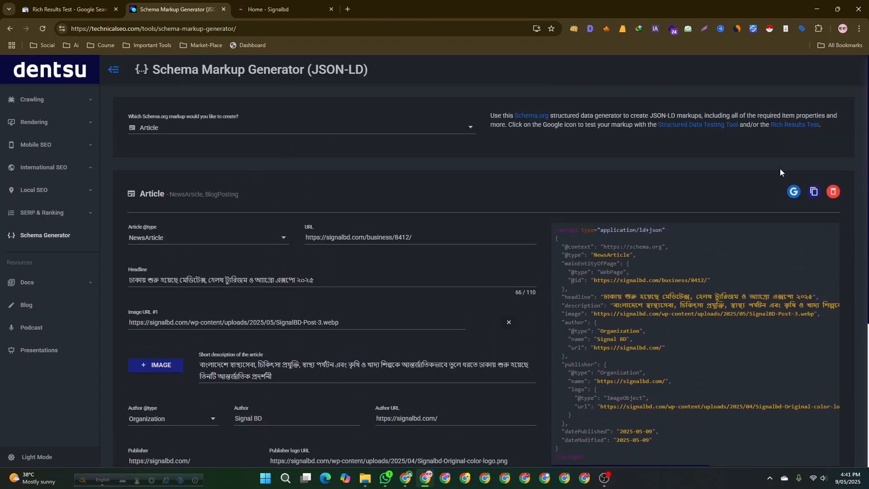
scroll(678, 301, "down", 2)
scroll(672, 298, "up", 1)
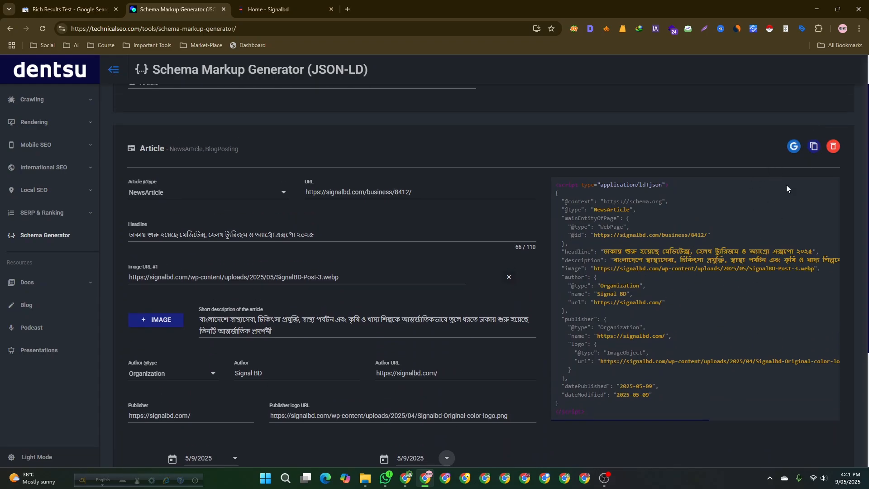
left_click(813, 146)
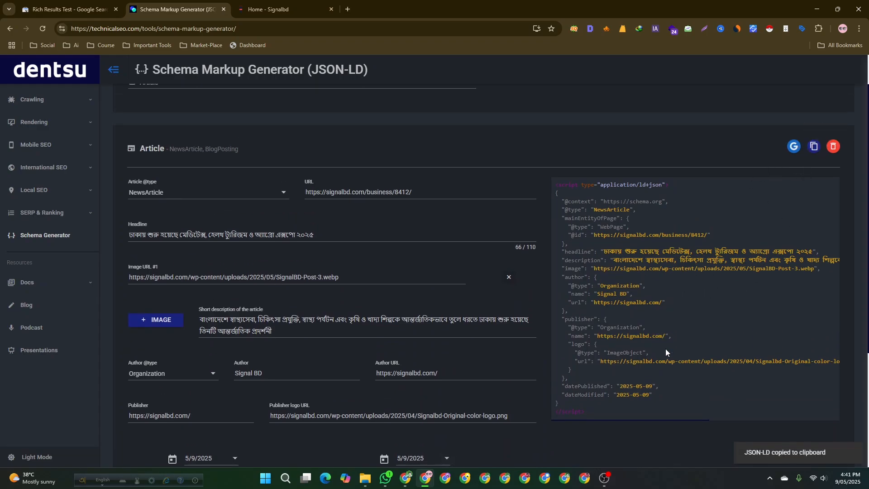
- Paste the JSON-LD into the Rich Results Test code input and run the code test
left_click(63, 9)
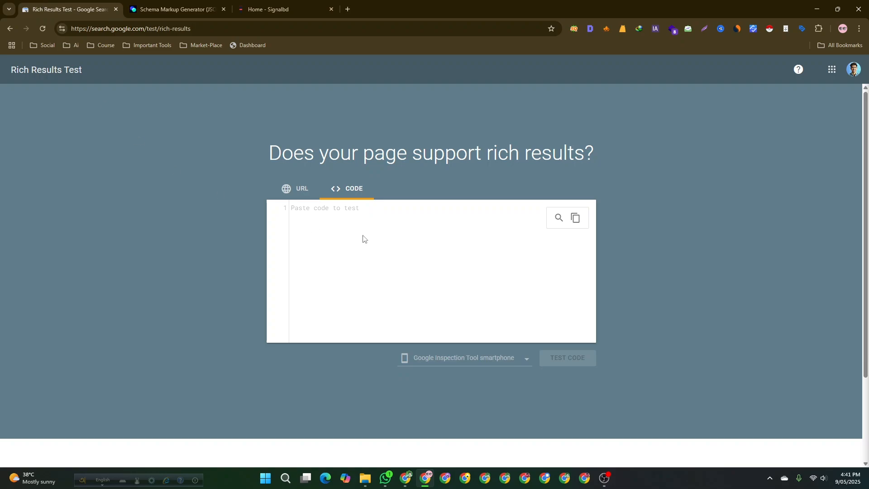
key("ctrl+v")
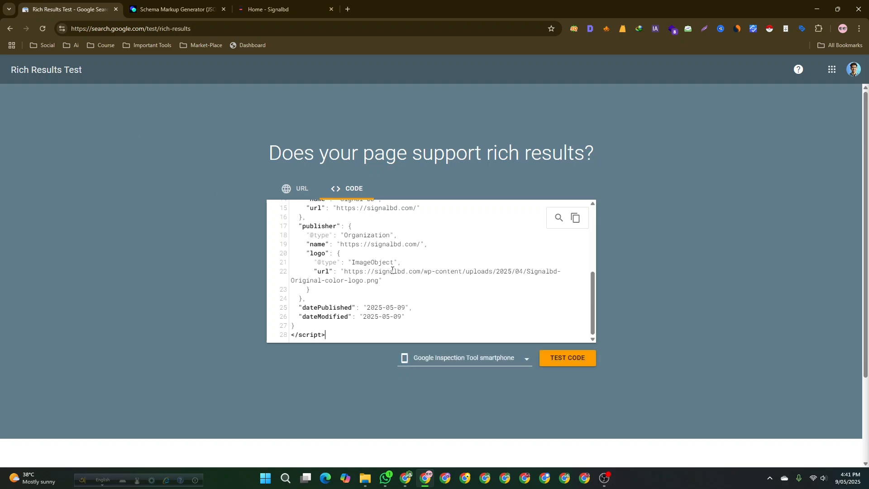
scroll(402, 308, "up", 10)
scroll(402, 308, "down", 5)
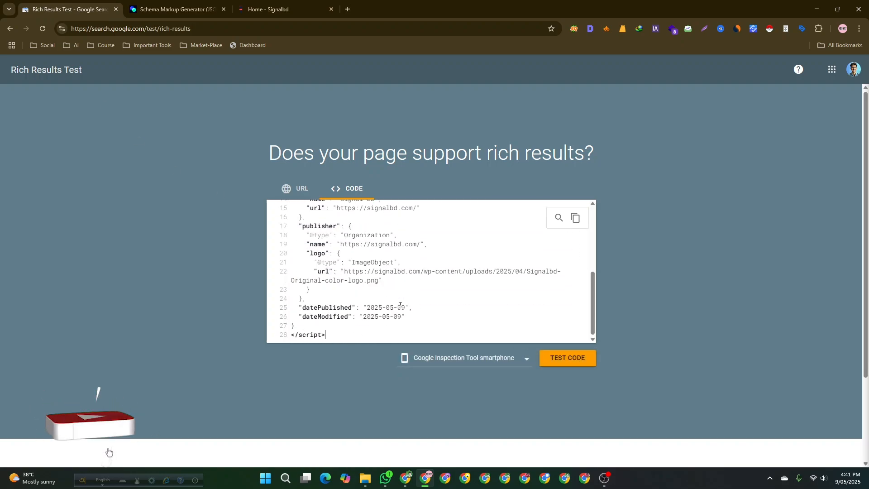
scroll(452, 305, "down", 2)
scroll(440, 299, "up", 2)
scroll(440, 298, "up", 6)
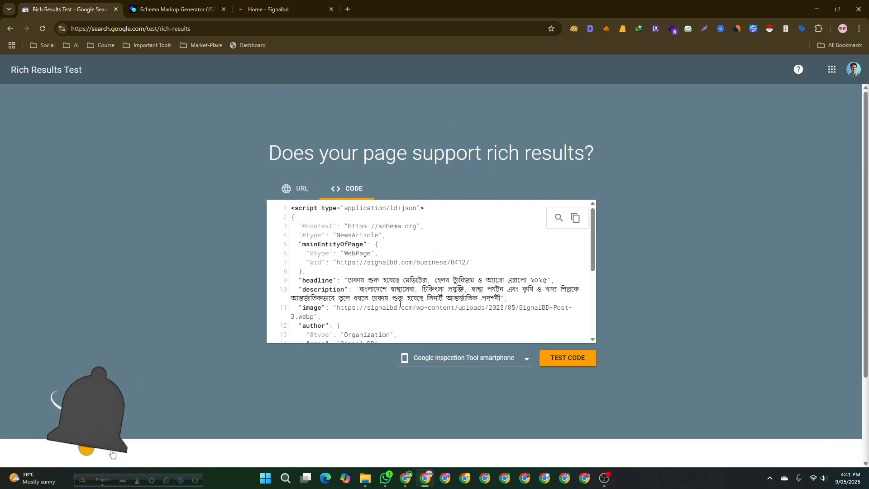
left_click(554, 358)
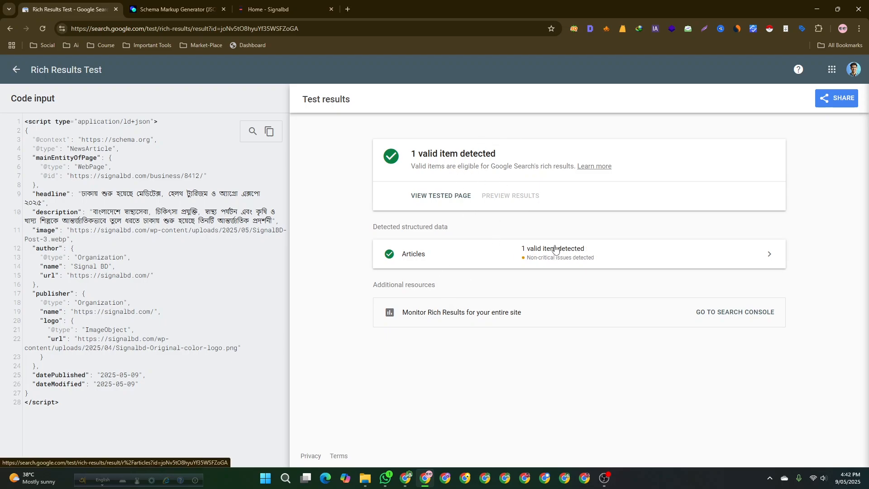
- Open the detected Articles item and expand it to review its properties and non-critical issues
left_click(588, 255)
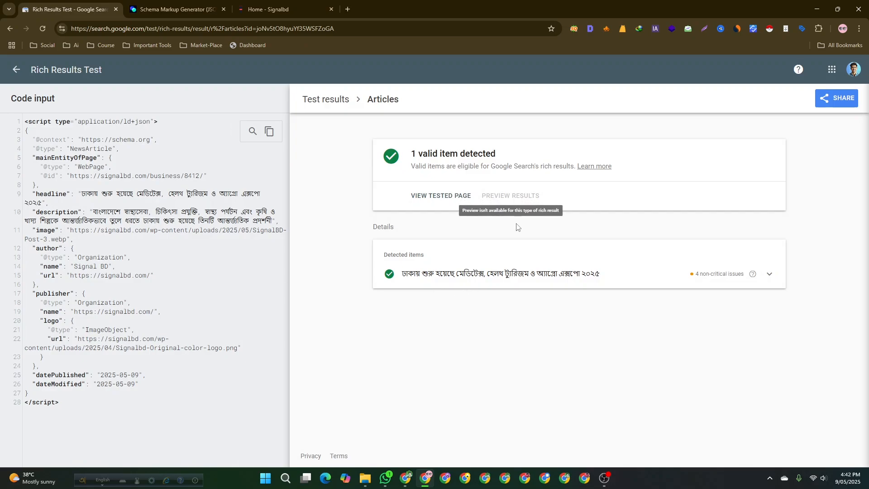
left_click(688, 277)
scroll(589, 316, "down", 3)
scroll(510, 342, "down", 4)
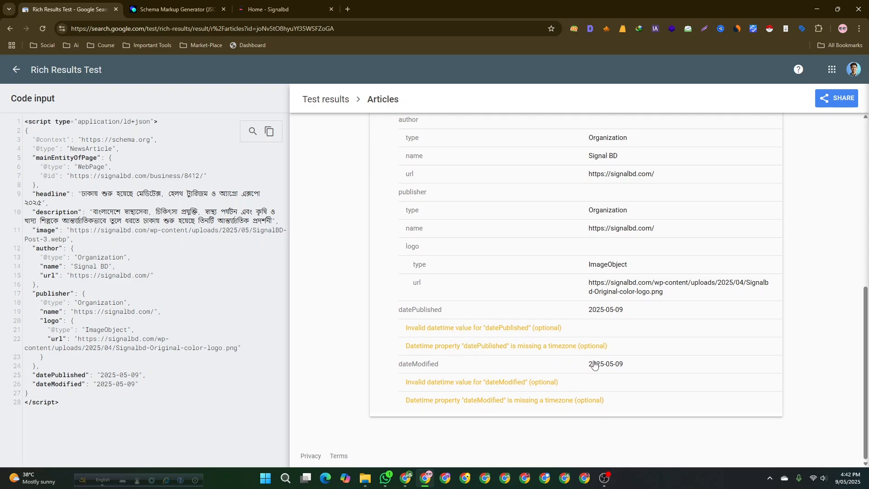
- Set Date published in the schema generator to 5/10/2025
left_click(289, 5)
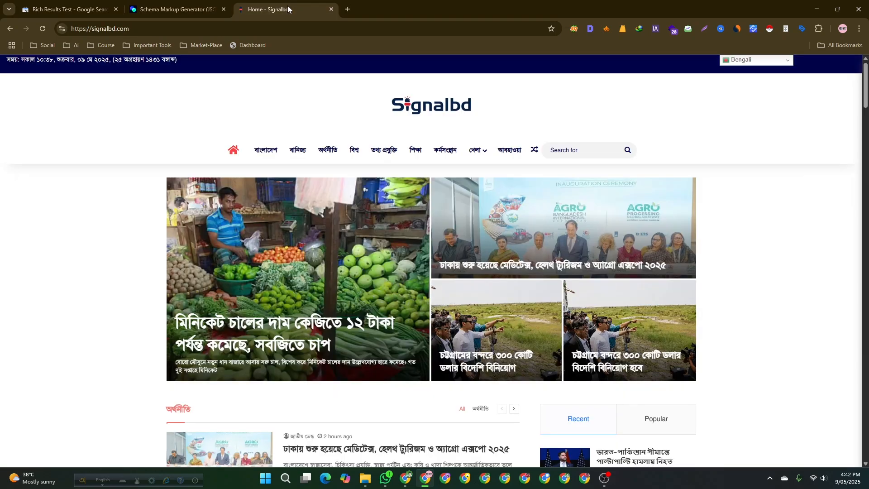
left_click(176, 5)
scroll(444, 358, "down", 3)
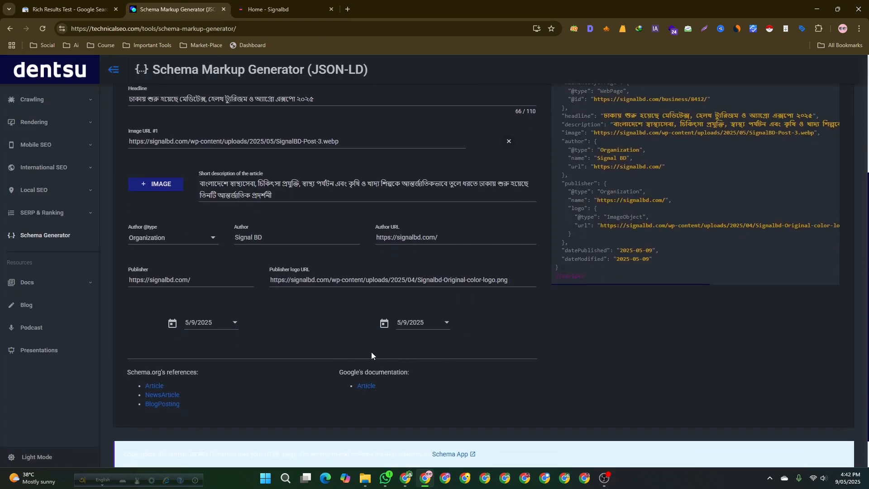
left_click(235, 324)
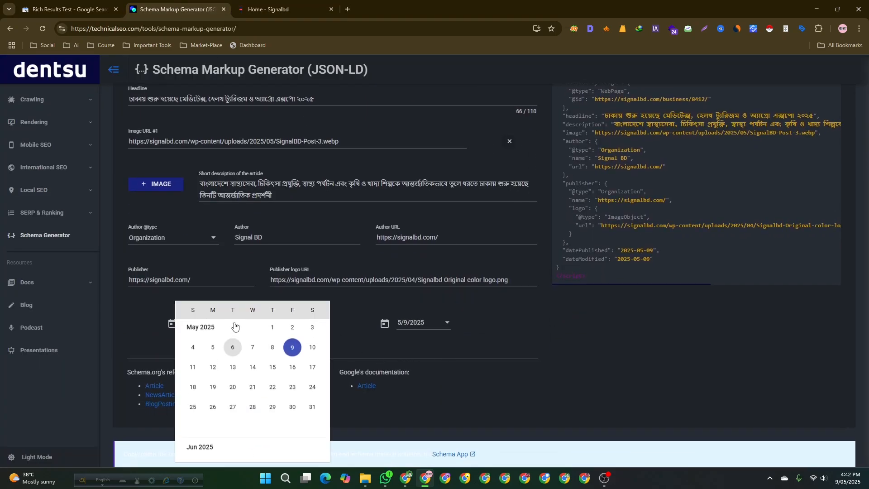
left_click(312, 351)
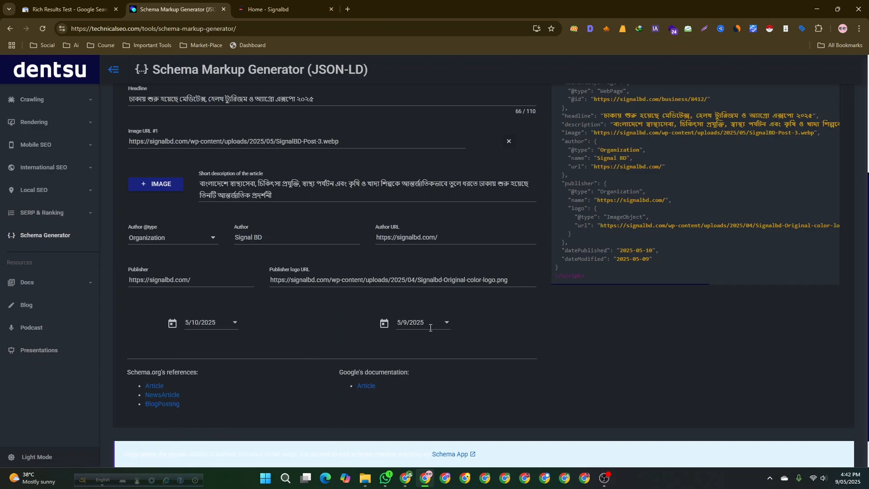
left_click(446, 324)
left_click(366, 342)
left_click(382, 326)
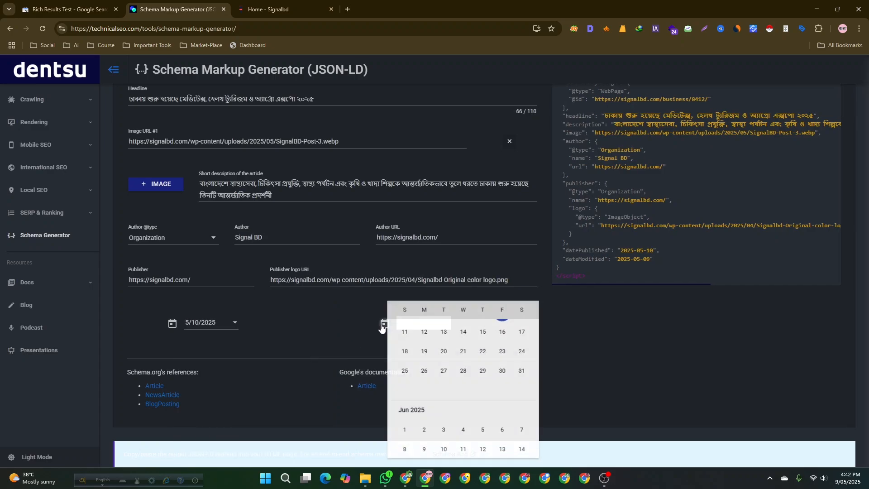
left_click(382, 327)
scroll(362, 333, "up", 1)
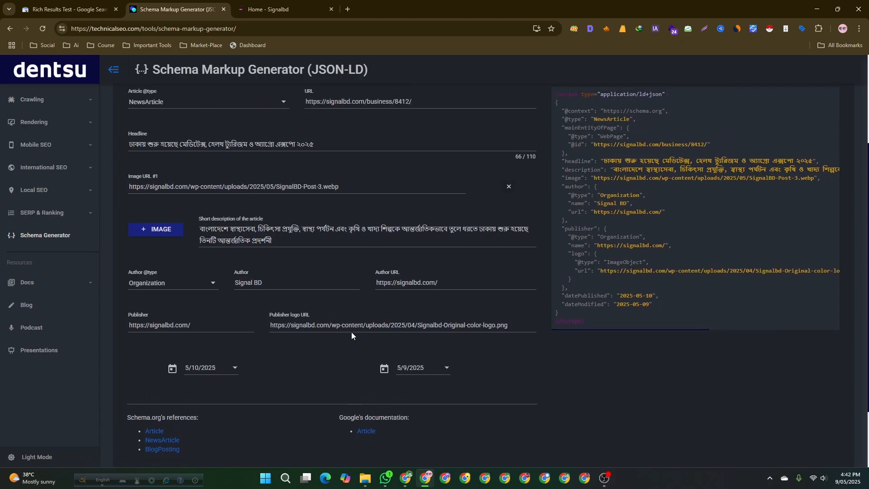
left_click(446, 368)
left_click(266, 377)
- Clear both Date published and Date modified, then reselect 5/9/2025 as Date published
left_click(234, 367)
left_click(355, 352)
key("BackSpace")
key("BackSpace")
key("BackSpace")
left_click(425, 364)
key("BackSpace")
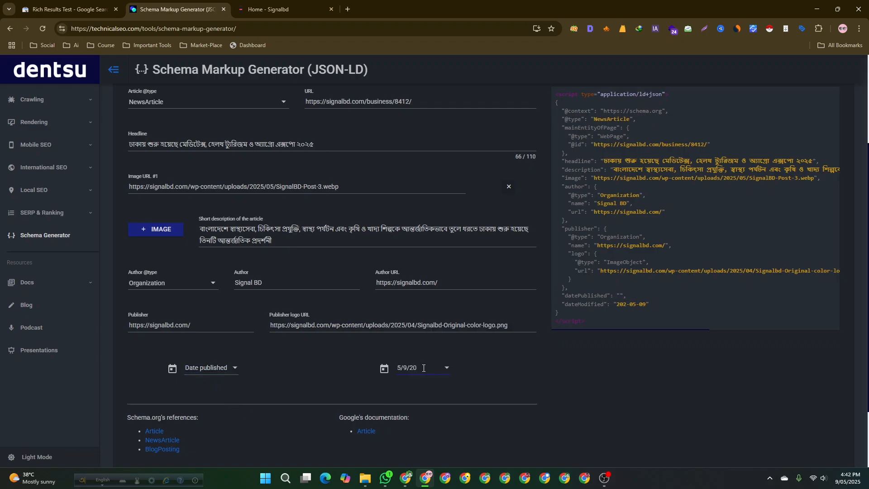
key("BackSpace")
key("BackSpace")
key("BackSpace")
key("BackSpace")
key("BackSpace")
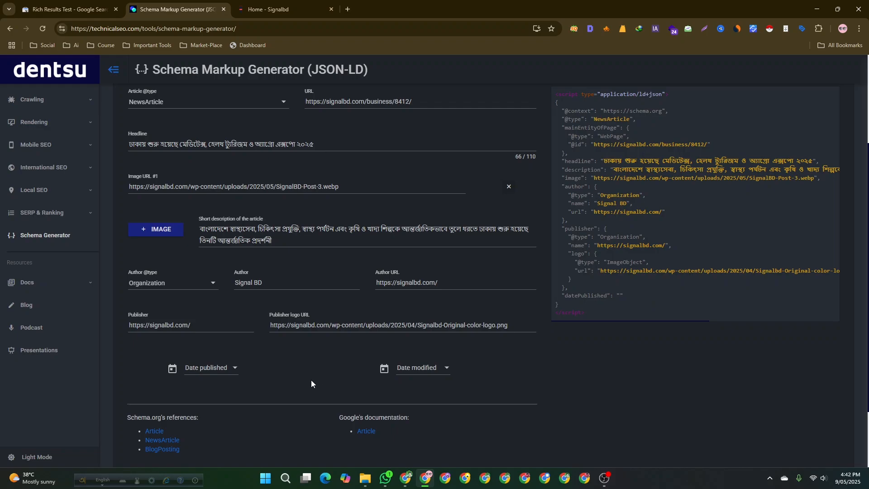
left_click(233, 369)
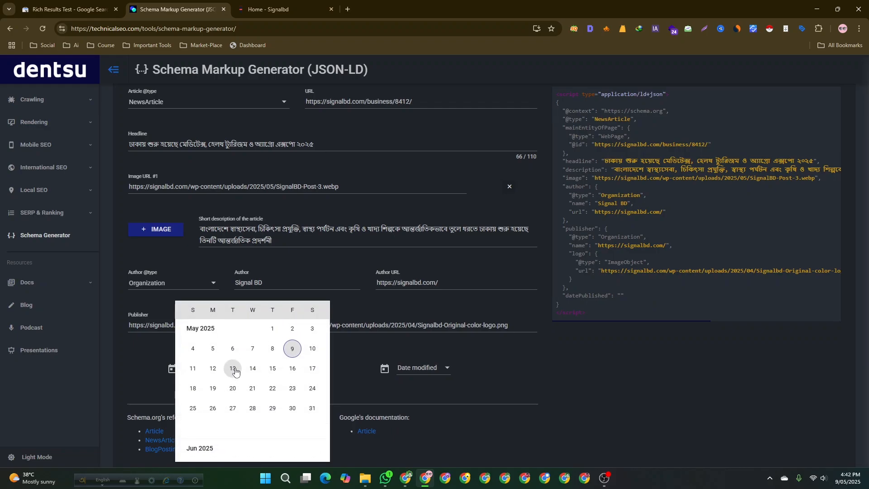
left_click(292, 350)
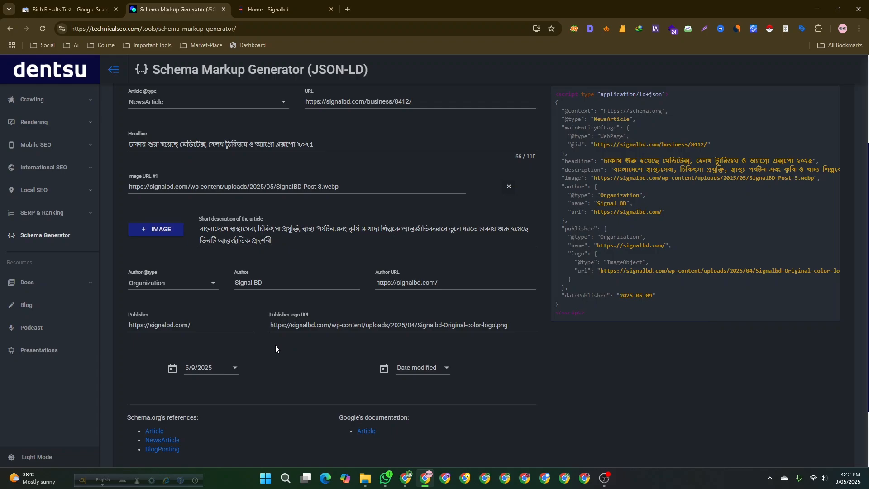
left_click(289, 9)
scroll(141, 336, "down", 6)
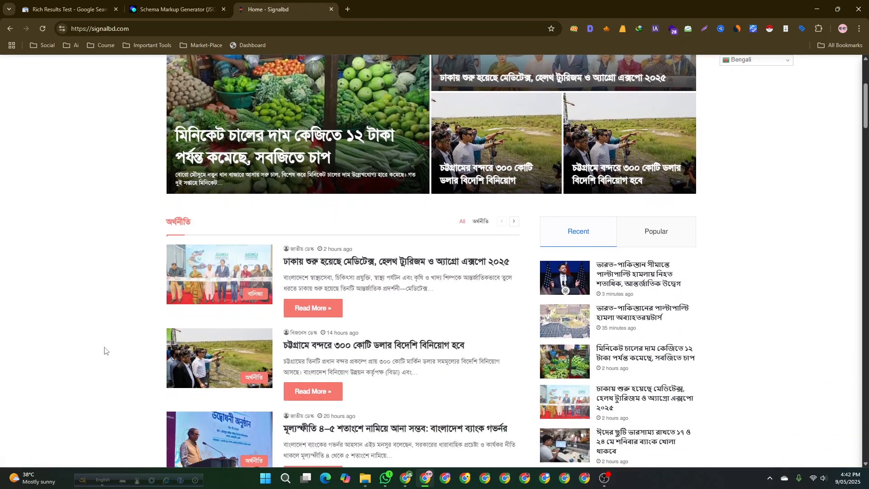
left_click(173, 9)
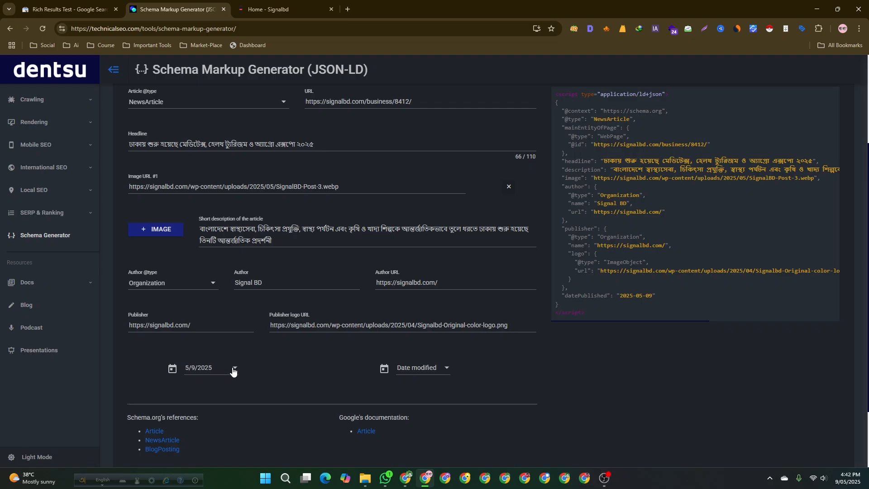
- Copy the updated JSON-LD markup from the schema generator
scroll(272, 396, "up", 3)
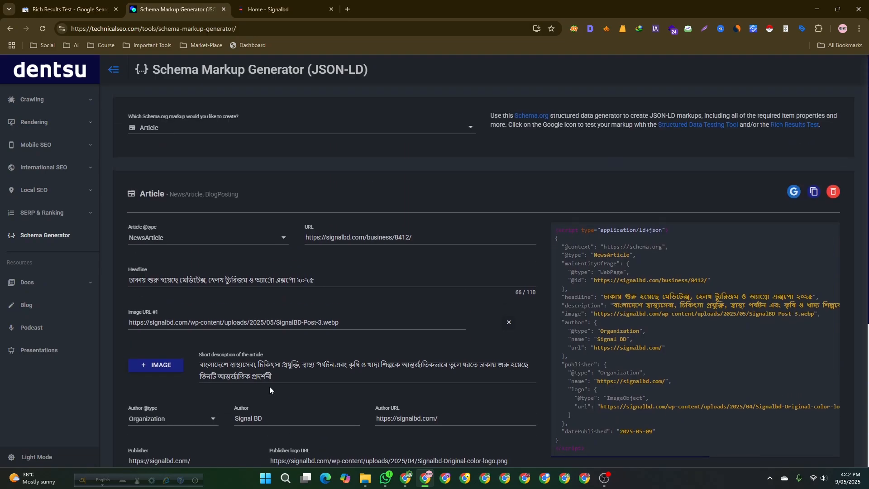
scroll(678, 335, "down", 4)
scroll(641, 287, "up", 4)
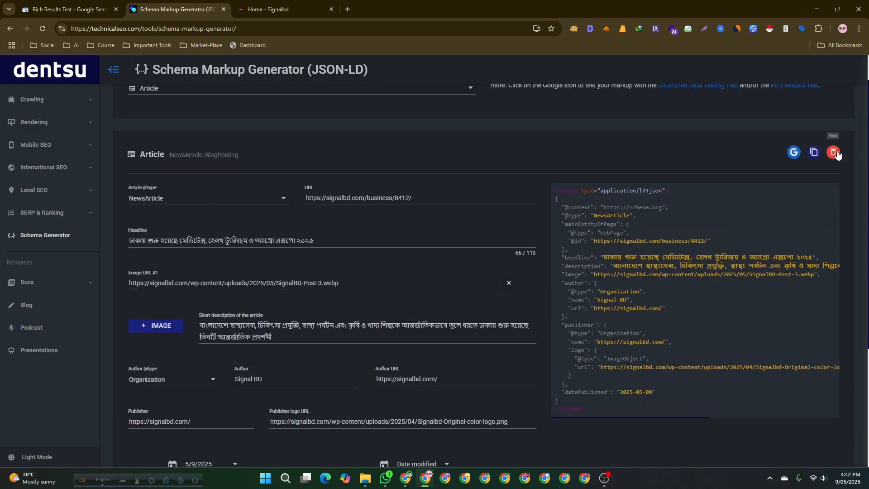
left_click(819, 152)
- Start a new Rich Results Test, paste the updated markup as code and run the test
left_click(31, 3)
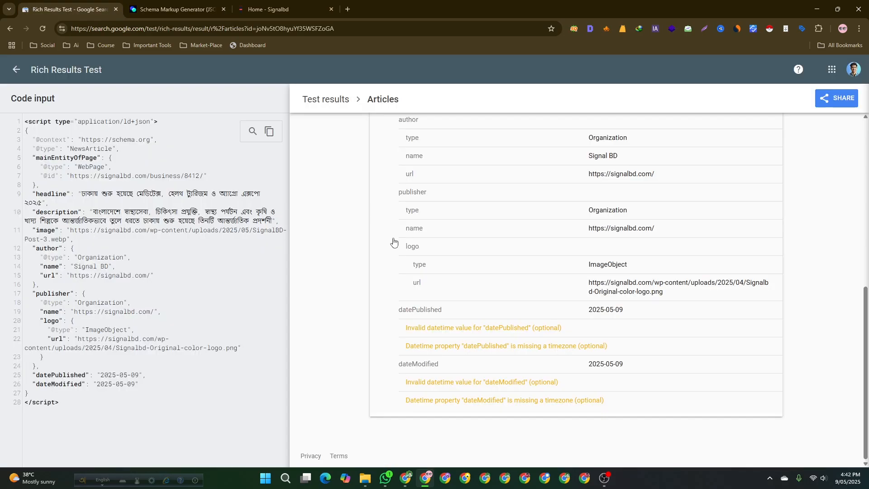
scroll(393, 242, "up", 5)
left_click(11, 71)
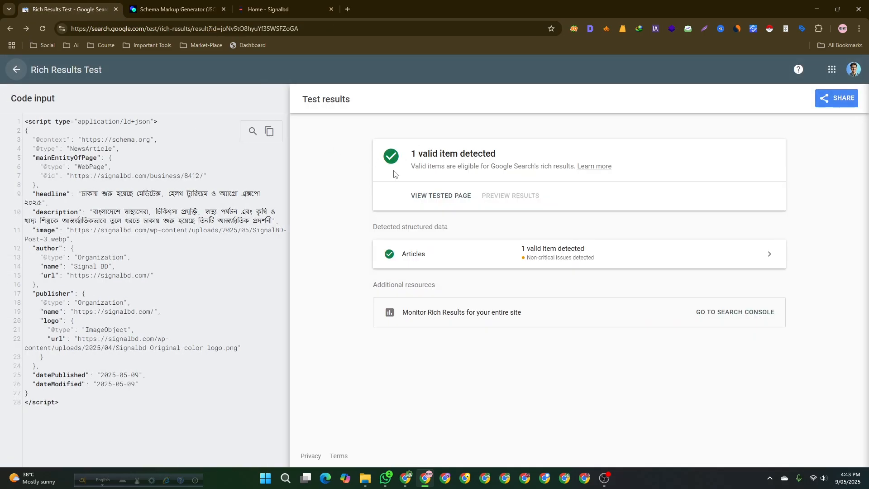
left_click(18, 72)
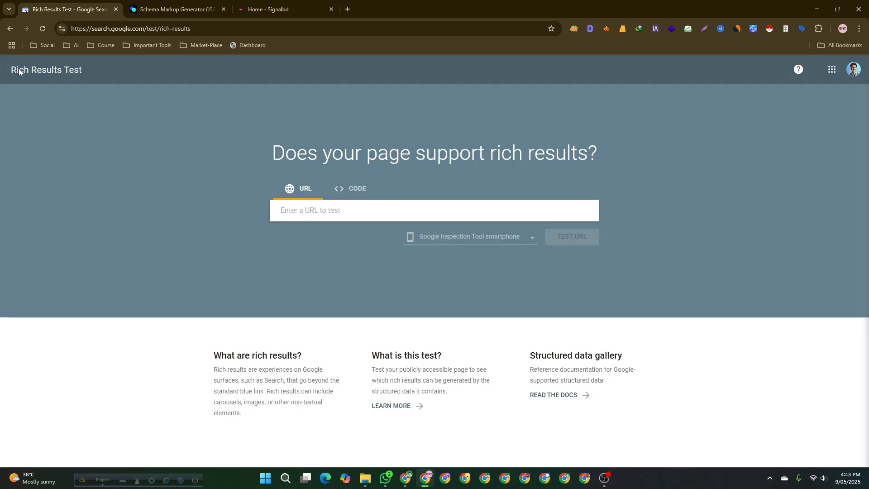
left_click(358, 188)
key("ctrl+v")
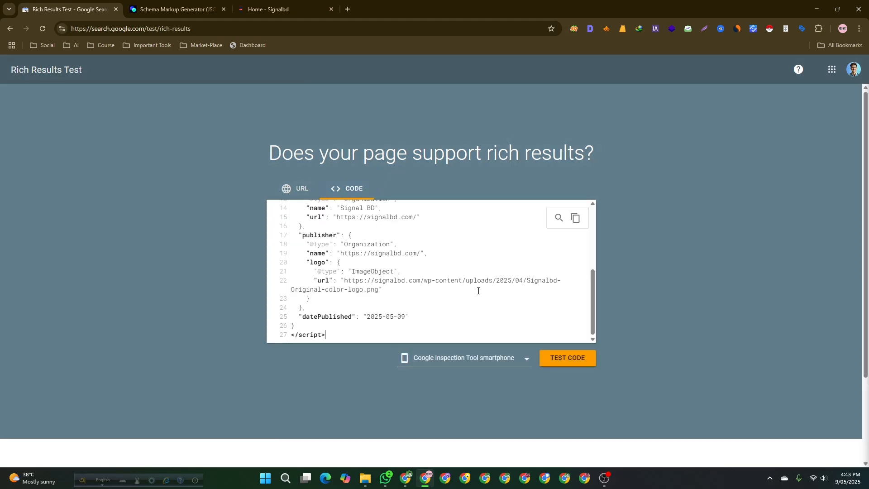
left_click(555, 362)
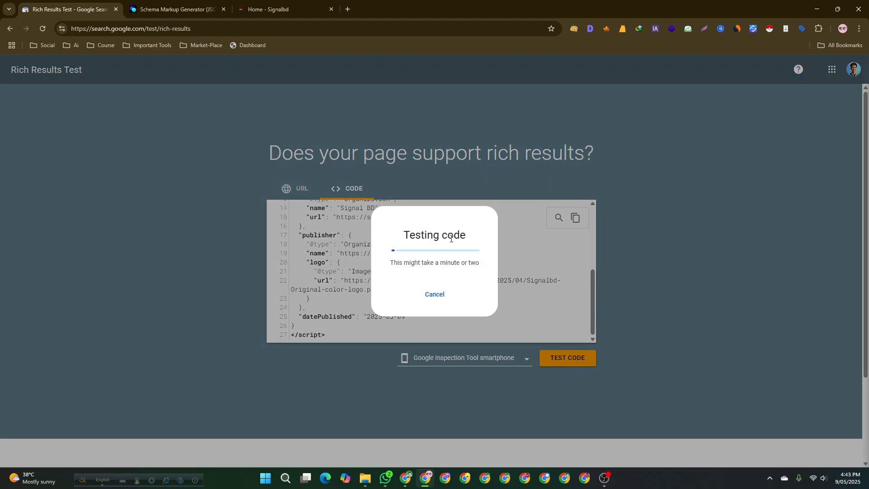
left_click(202, 237)
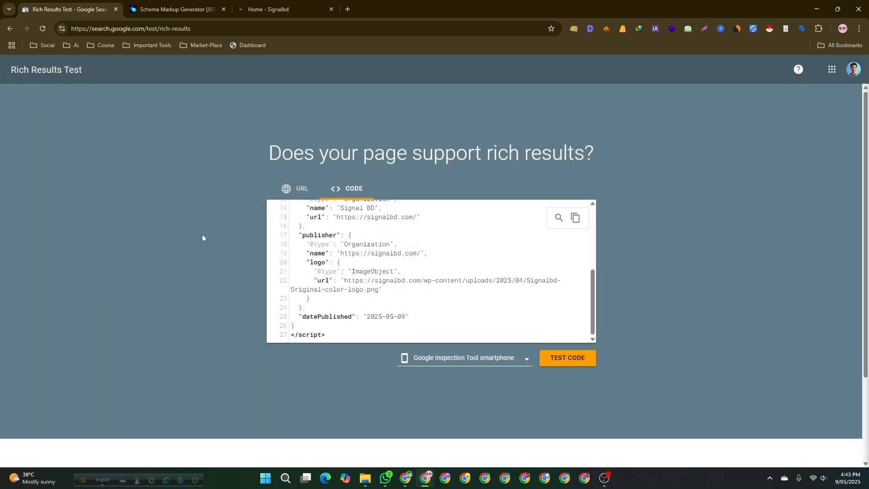
left_click(569, 360)
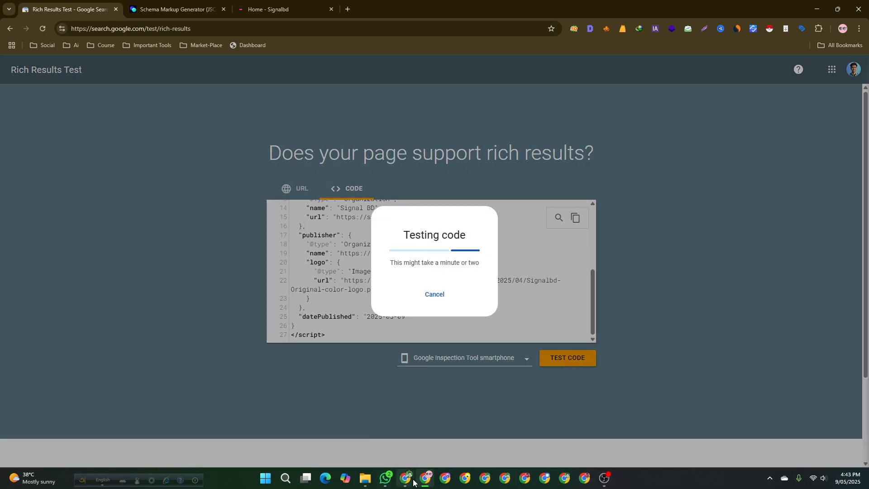
mouse_move(413, 482)
- Switch to the WordPress admin window for mannatechaloy.com and open its Dashboard
left_click(379, 440)
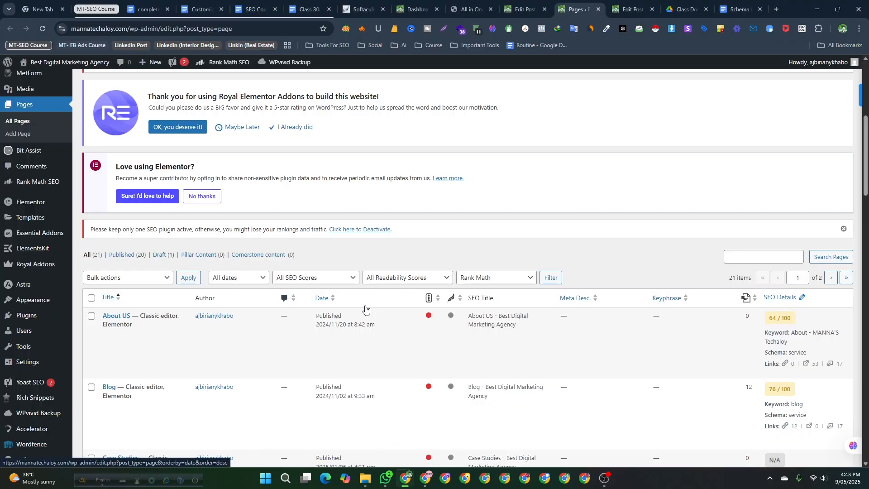
scroll(366, 309, "down", 2)
mouse_move(28, 310)
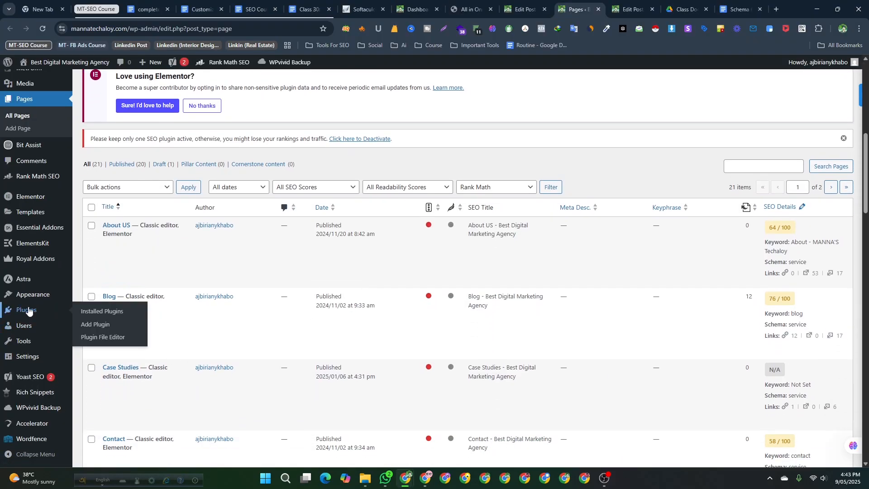
scroll(28, 311, "up", 4)
left_click(32, 84)
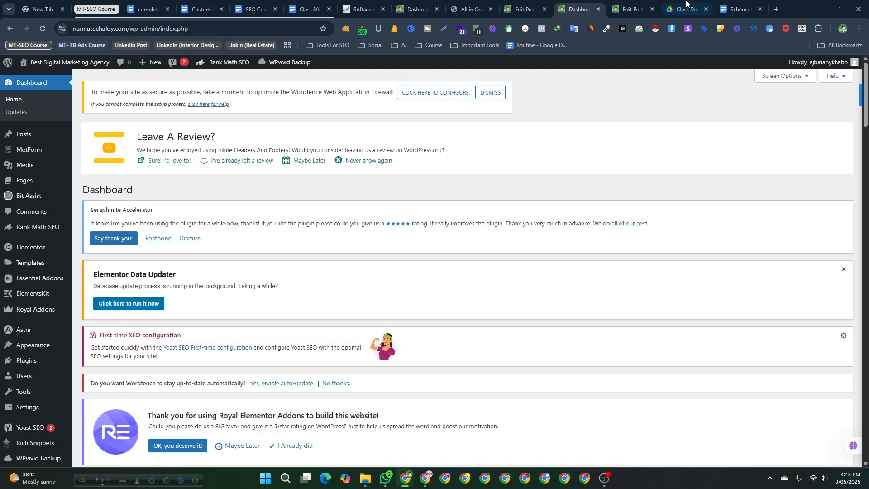
- Open the Schema Code document and review the PHP snippet meant for the head section of header.php
left_click(738, 10)
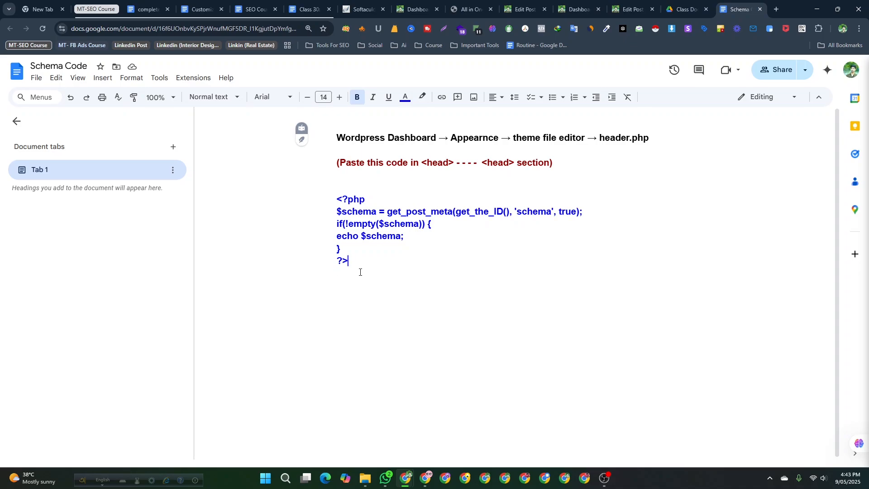
left_click_drag(359, 260, 330, 199)
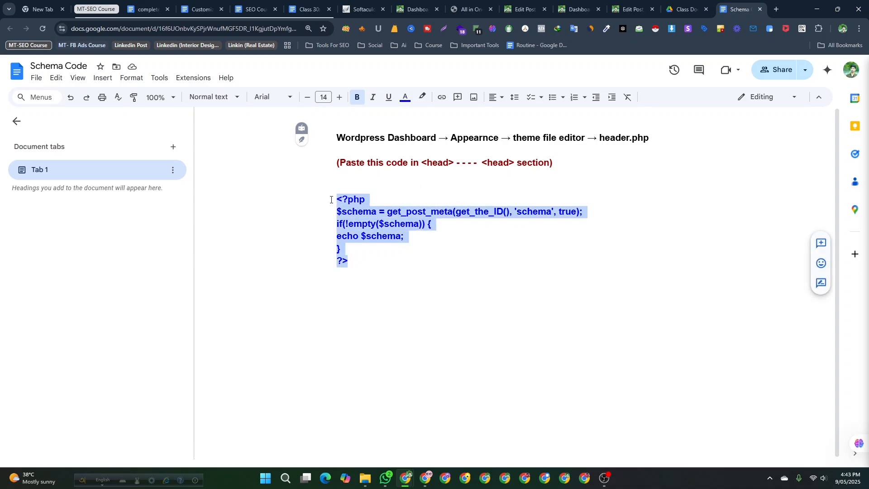
left_click(374, 271)
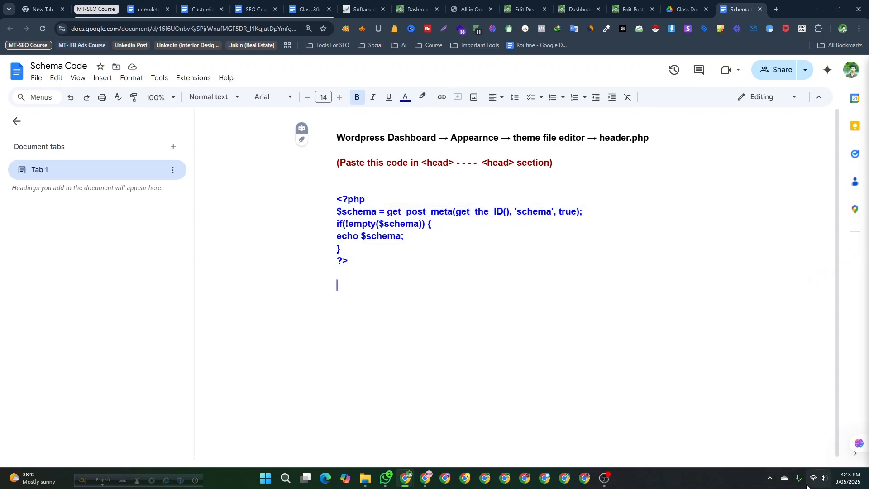
left_click(769, 479)
left_click(770, 450)
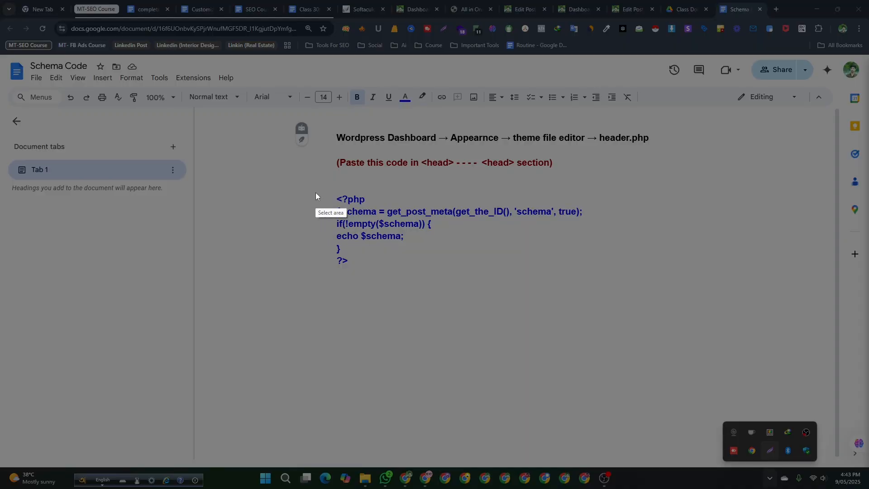
left_click_drag(311, 177, 603, 293)
left_click(590, 297)
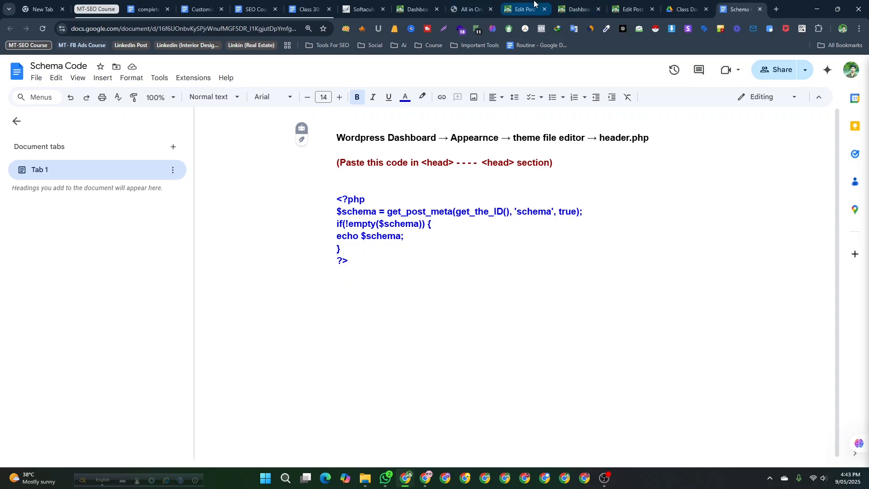
- Open the Theme File Editor in a new tab and load the Astra theme's header.php file
left_click(413, 3)
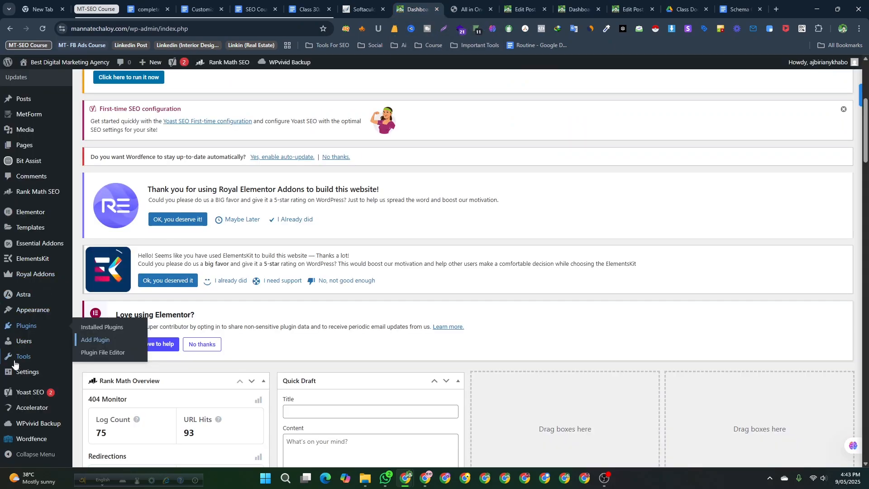
scroll(27, 421, "down", 3)
scroll(33, 418, "up", 6)
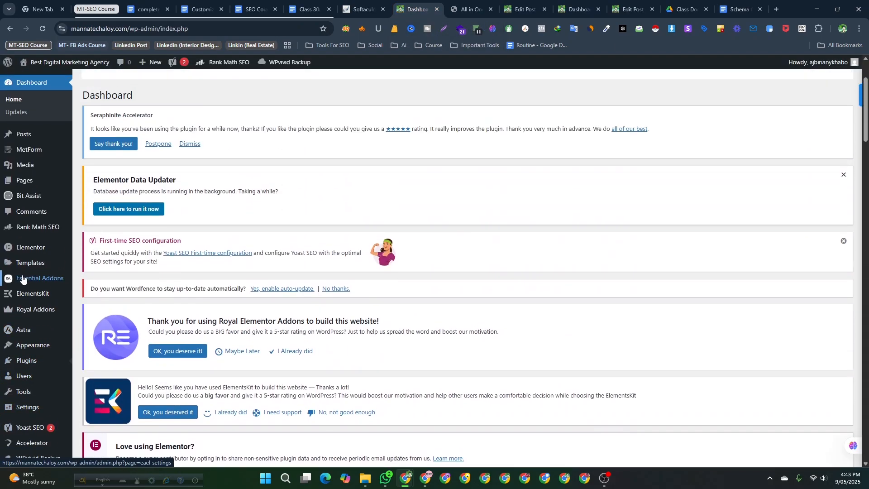
scroll(23, 294, "down", 2)
mouse_move(31, 311)
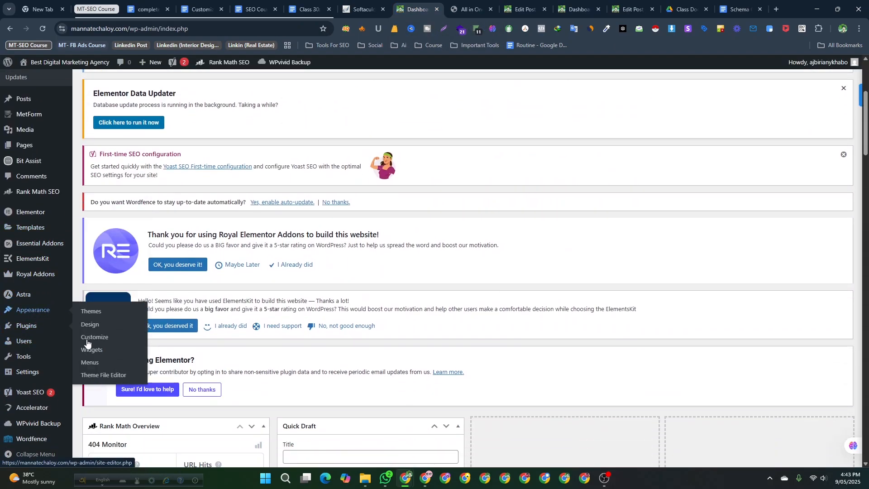
right_click(96, 375)
left_click(139, 213)
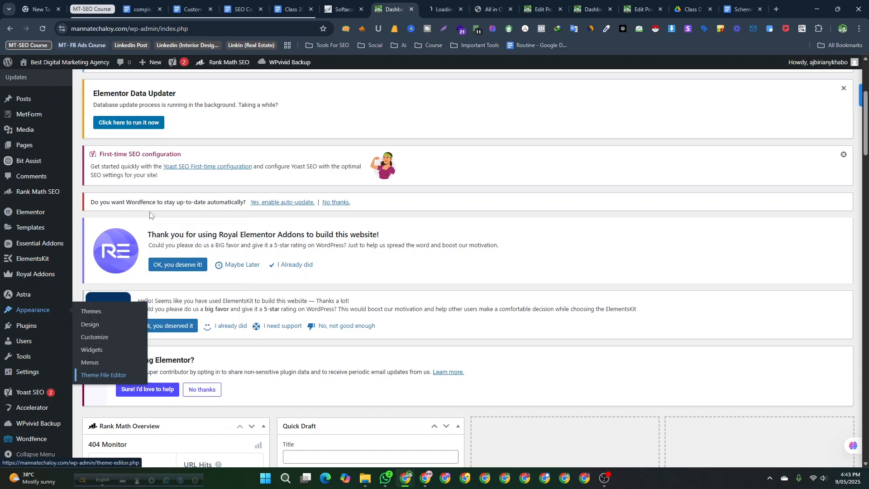
left_click(438, 5)
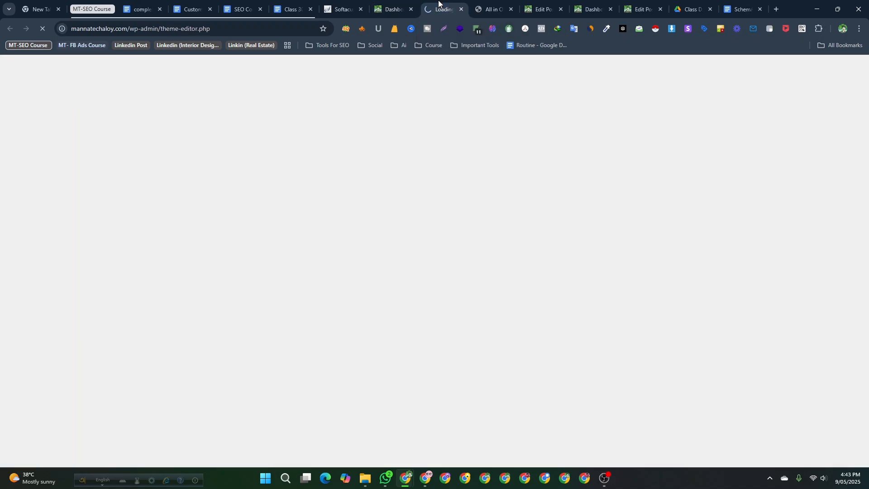
scroll(371, 203, "down", 10)
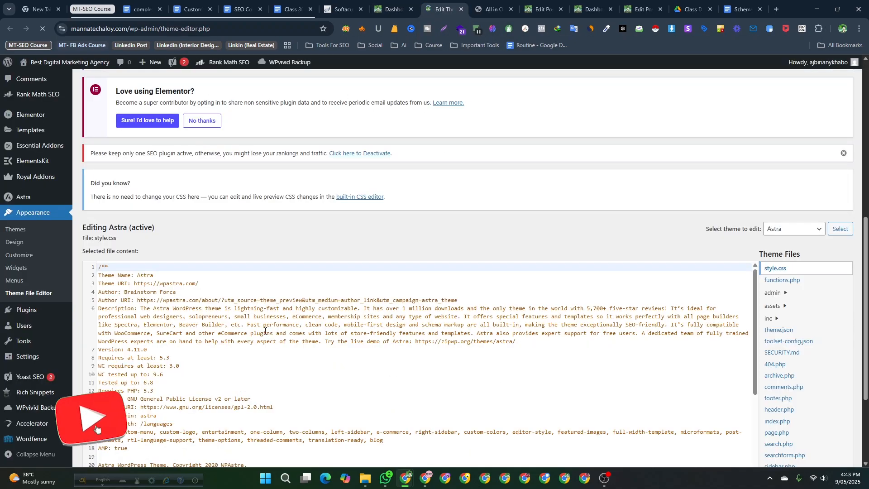
scroll(375, 201, "down", 4)
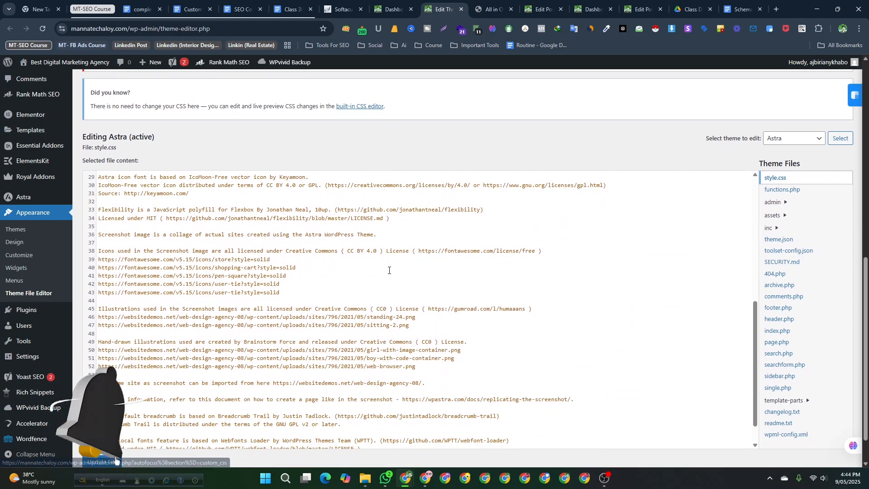
left_click(786, 322)
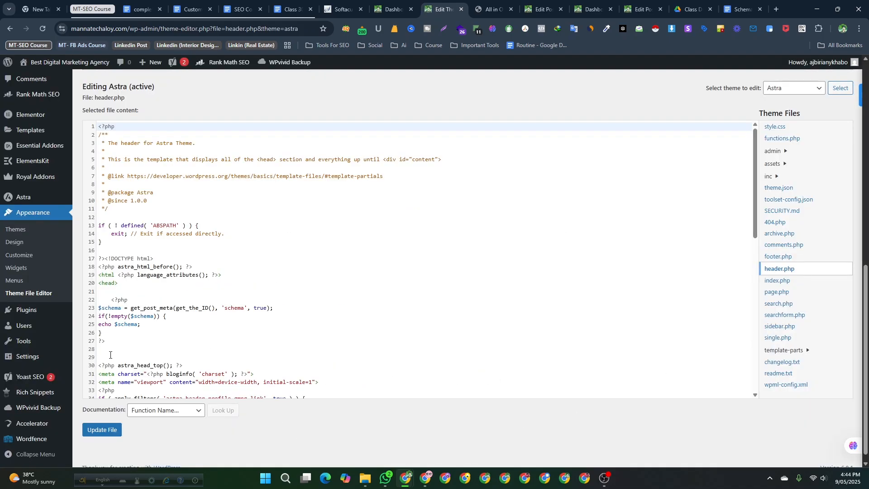
- Check the schema PHP snippet below the opening head tag in header.php and save the file
left_click(746, 8)
left_click(442, 7)
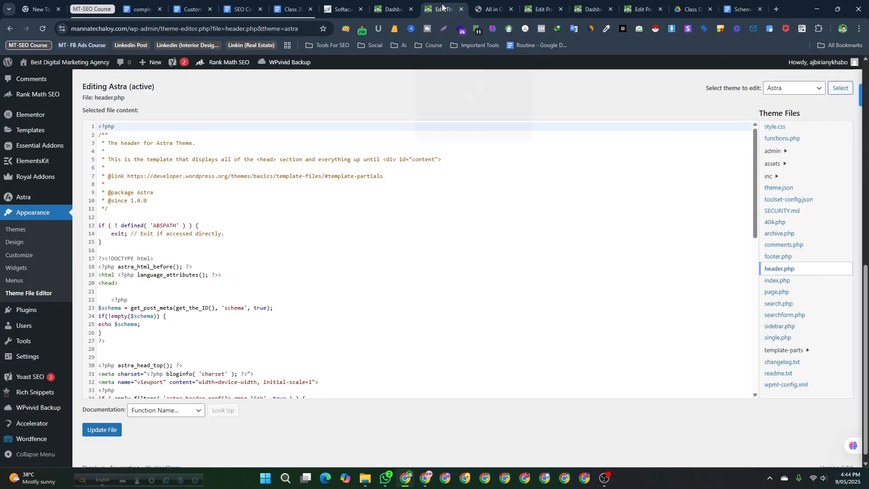
left_click_drag(116, 341, 111, 300)
left_click(126, 285)
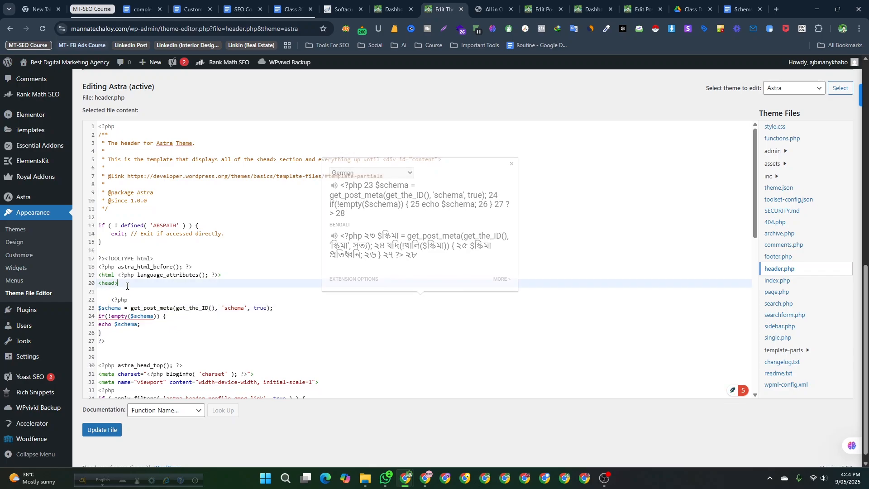
scroll(134, 371, "down", 2)
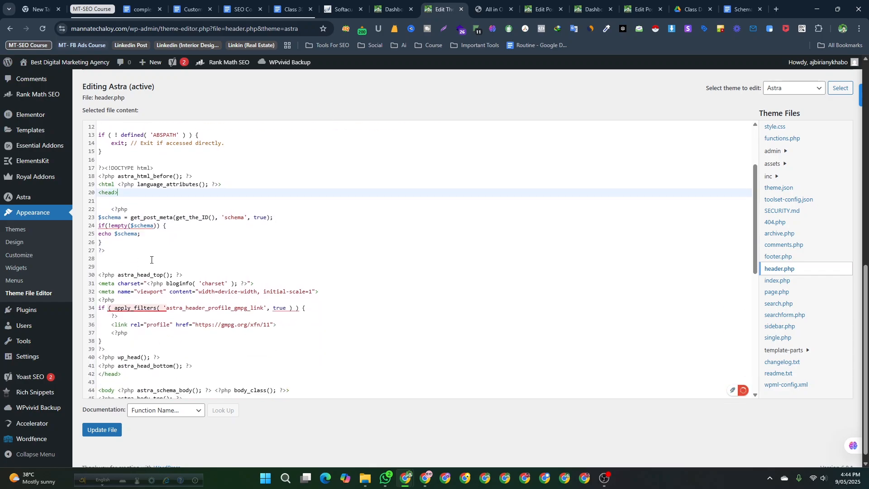
scroll(150, 250, "up", 1)
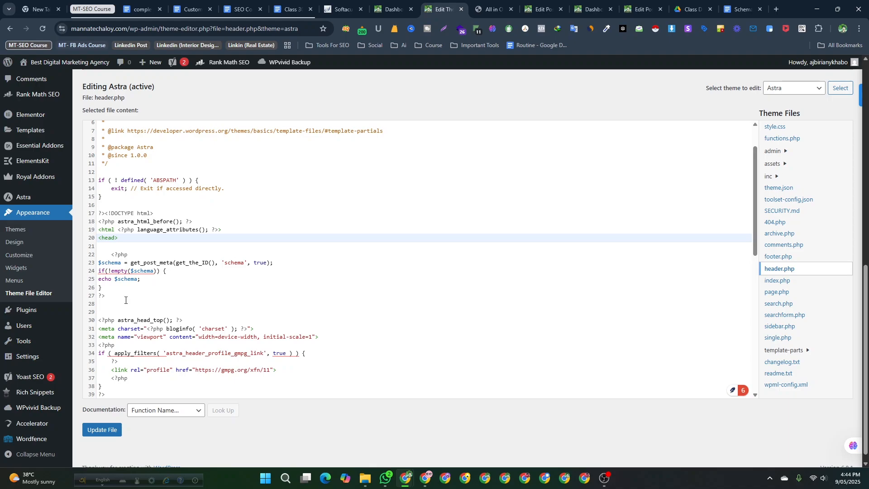
left_click(105, 433)
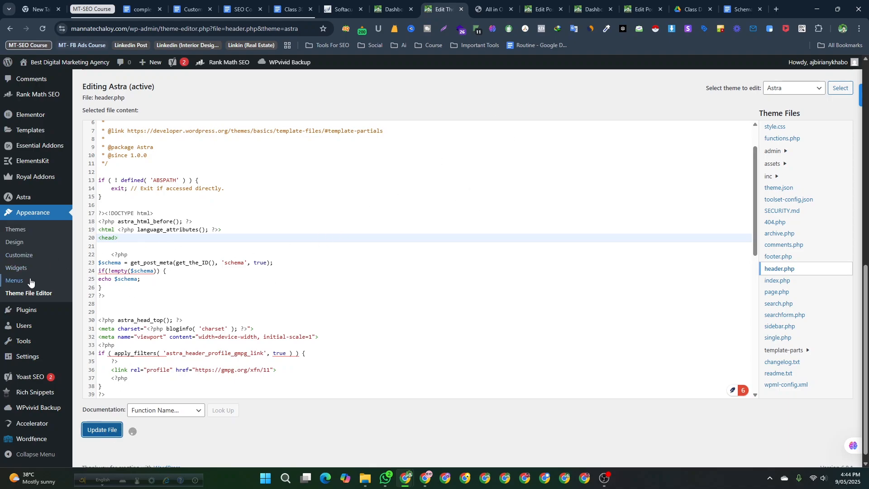
- In Writing Settings, allow users to switch editors by choosing Yes, then save the changes
scroll(24, 379, "down", 1)
scroll(31, 435, "up", 4)
scroll(28, 389, "up", 6)
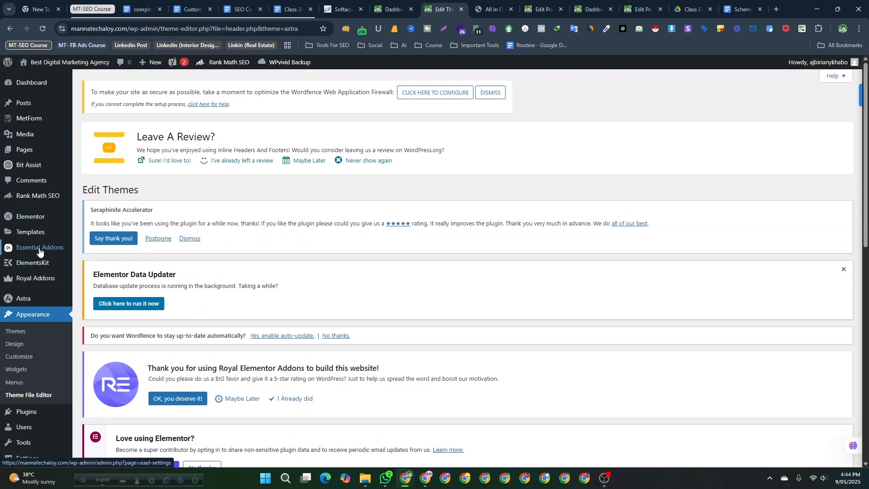
scroll(34, 271, "down", 4)
scroll(32, 298, "up", 2)
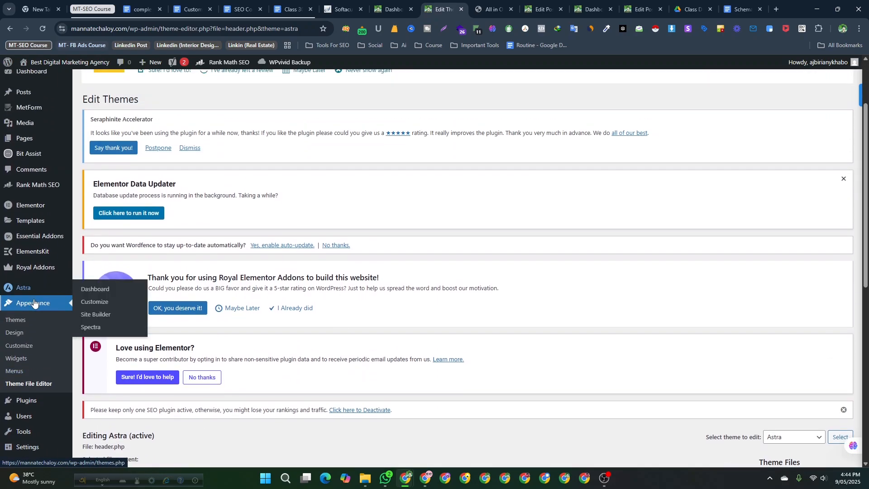
scroll(34, 326, "down", 5)
mouse_move(34, 364)
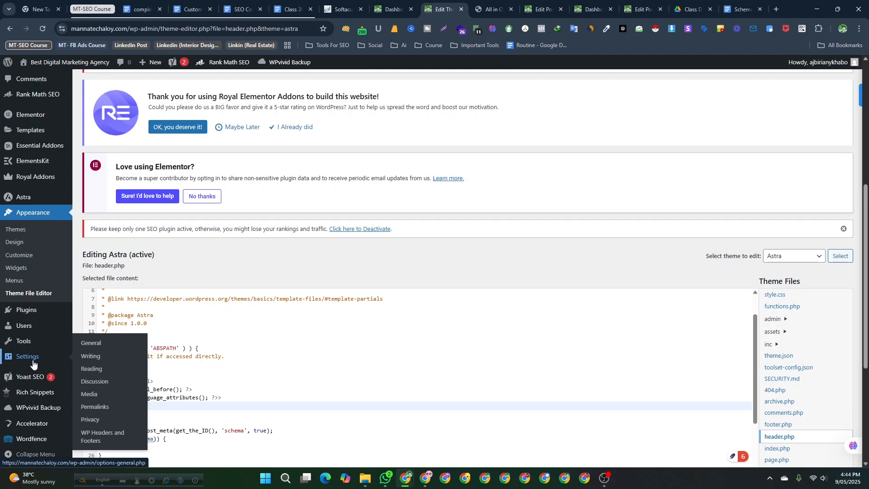
left_click(301, 381)
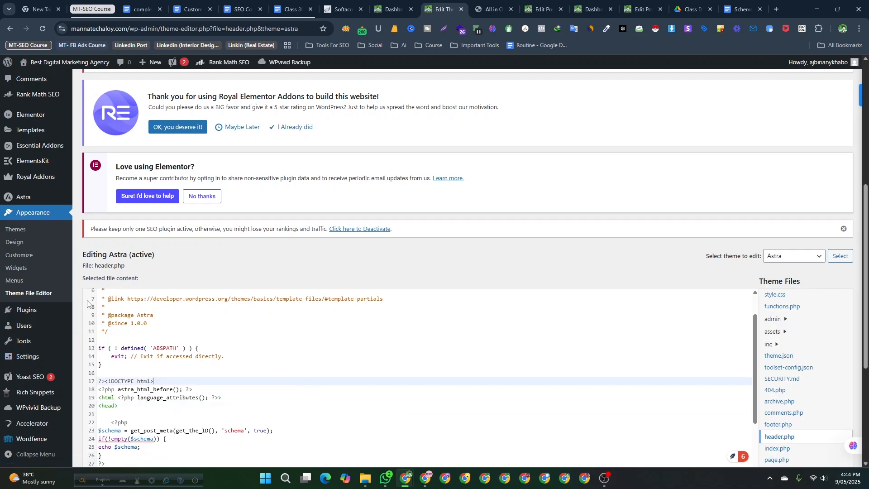
scroll(196, 440, "down", 2)
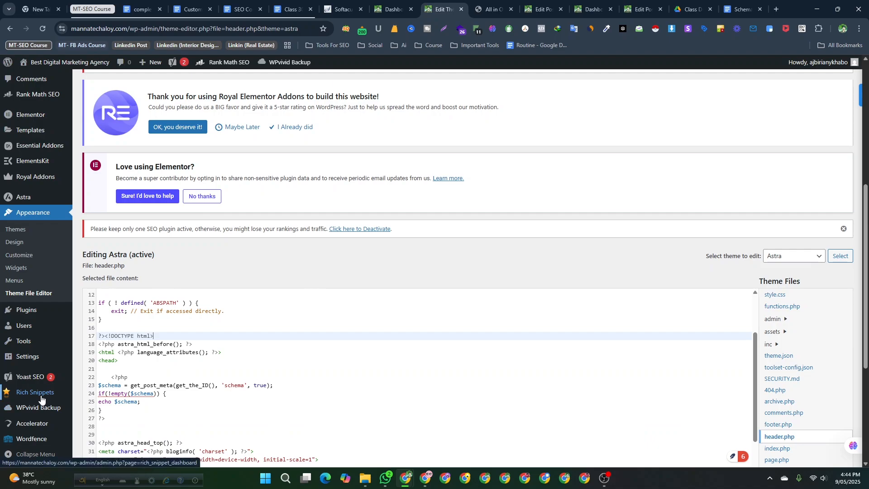
scroll(29, 372, "up", 1)
mouse_move(27, 401)
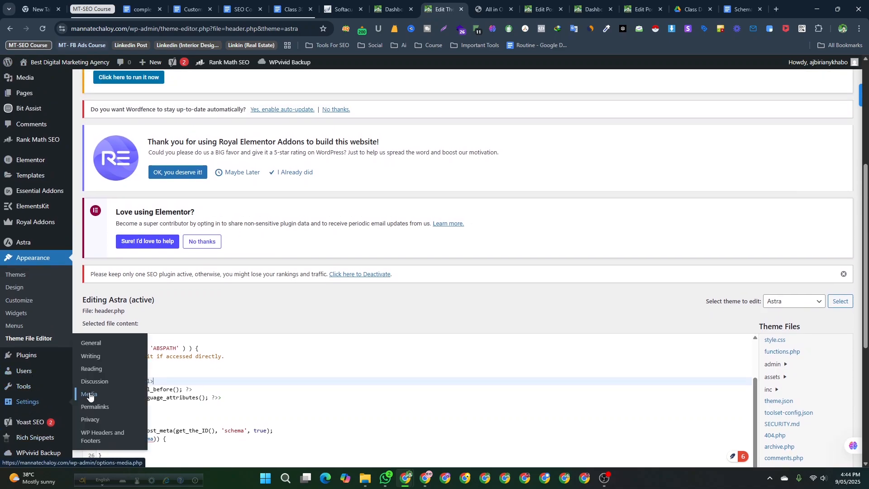
left_click(97, 370)
scroll(225, 360, "down", 8)
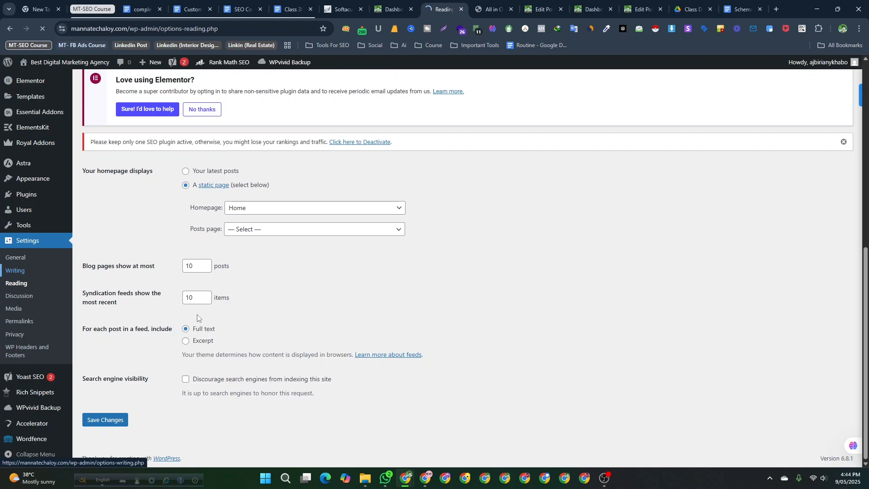
scroll(199, 326, "down", 7)
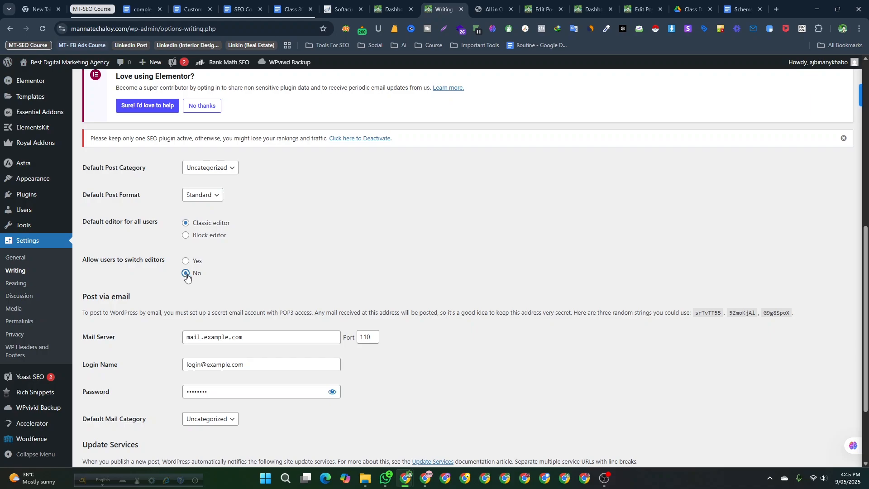
left_click(185, 261)
scroll(192, 339, "down", 2)
left_click(110, 420)
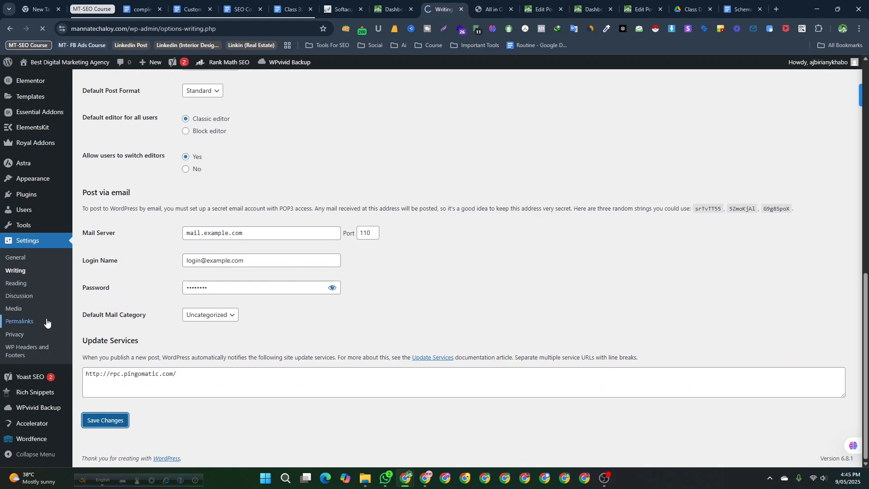
- Dismiss the browser's password alert and open the All Posts list in a new tab
mouse_move(44, 321)
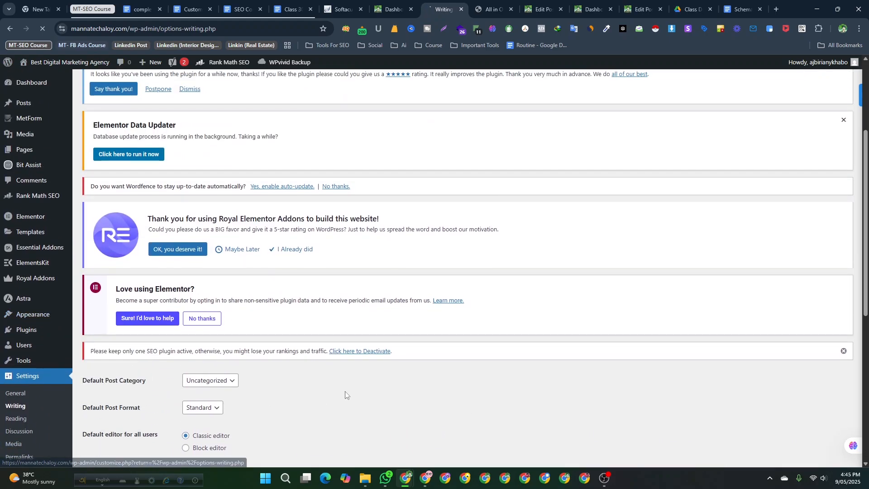
scroll(54, 317, "down", 2)
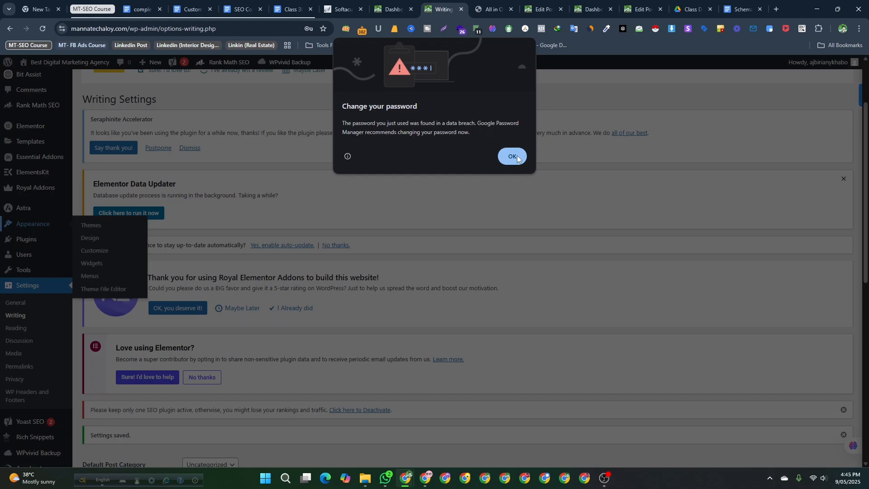
left_click(516, 156)
scroll(22, 310, "down", 1)
scroll(22, 312, "down", 5)
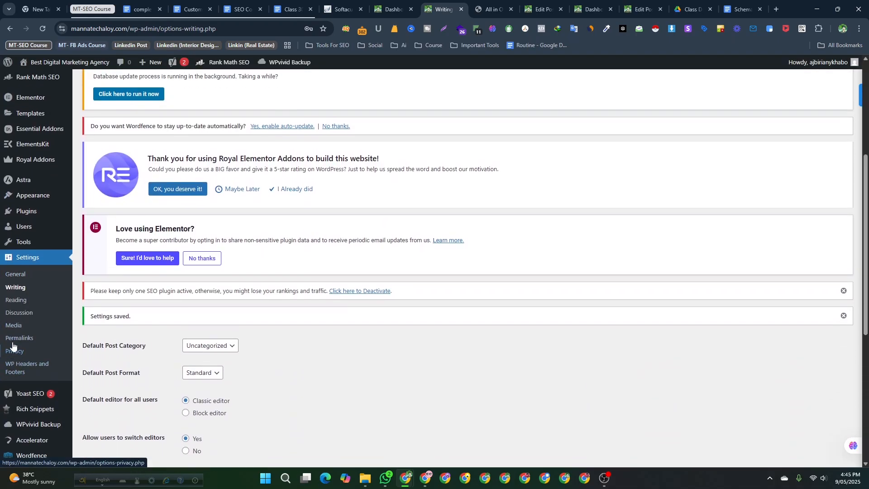
scroll(25, 315, "up", 6)
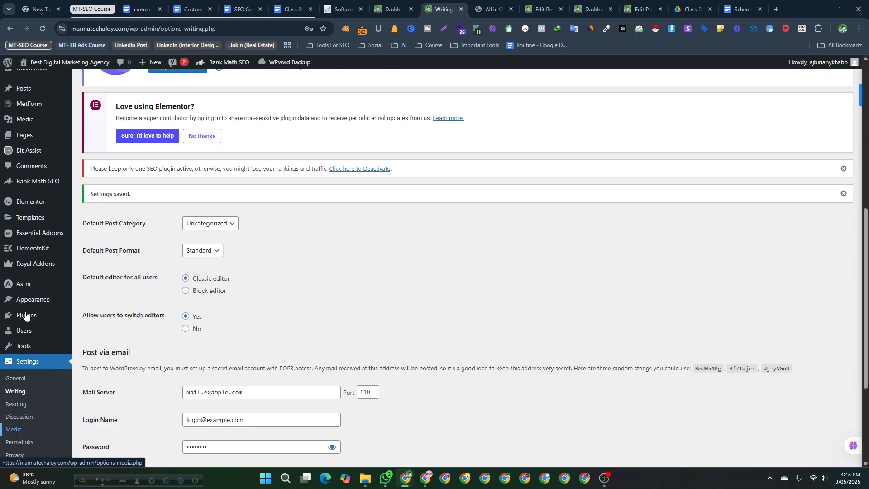
scroll(40, 155, "up", 2)
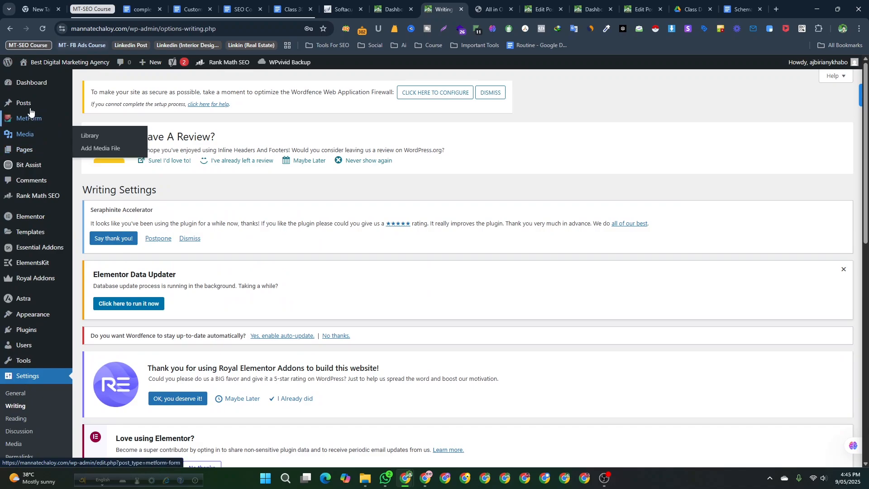
mouse_move(30, 109)
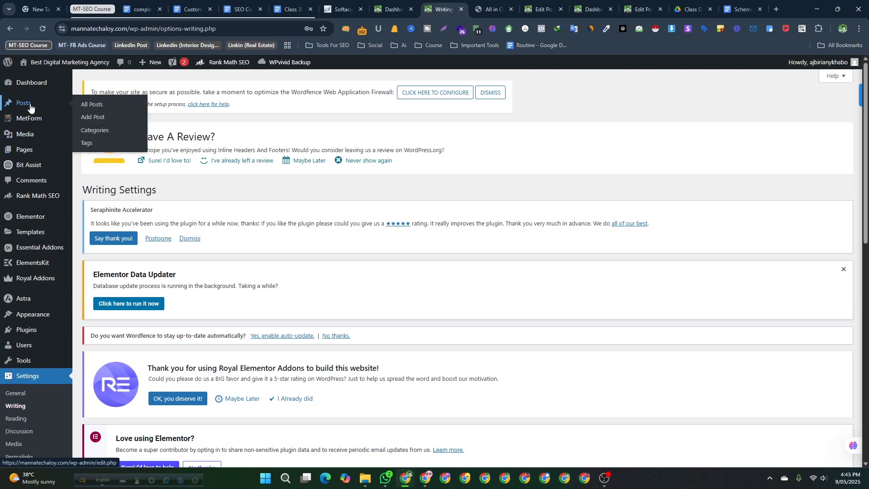
right_click(93, 105)
left_click(120, 114)
left_click(459, 5)
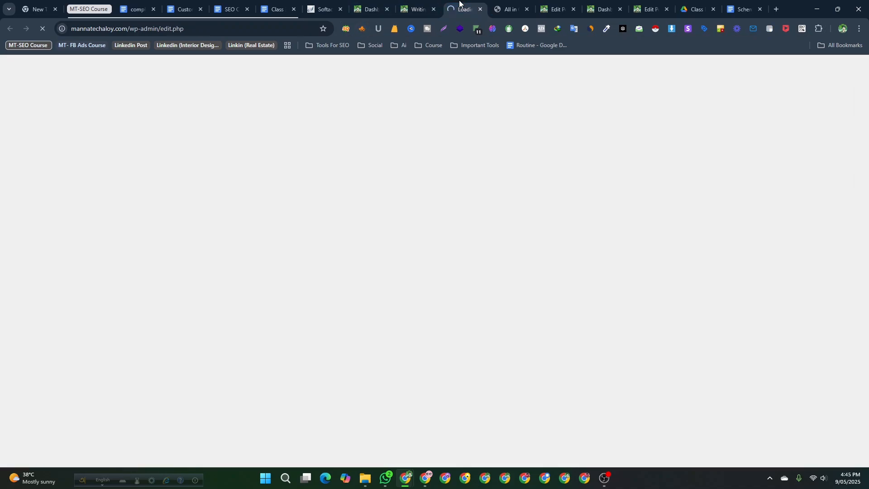
scroll(163, 328, "down", 8)
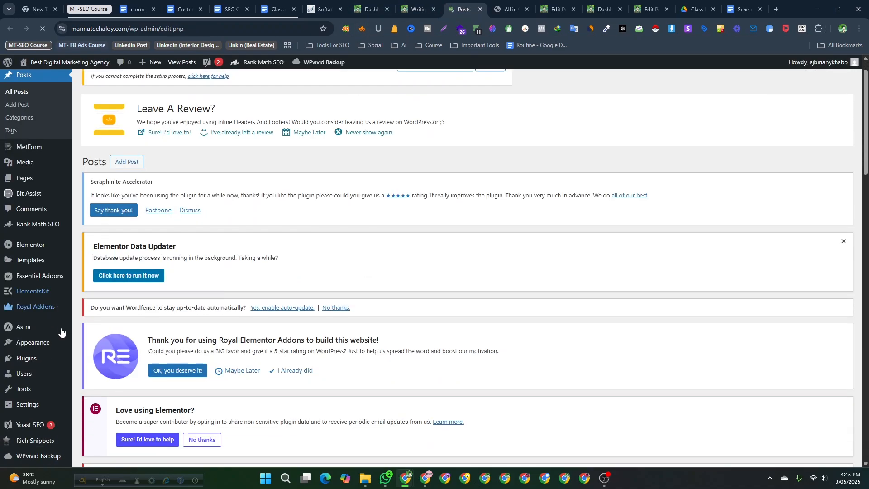
- Open the "Social Media vs SEO" post for editing in the classic editor
scroll(156, 324, "down", 4)
scroll(151, 322, "up", 4)
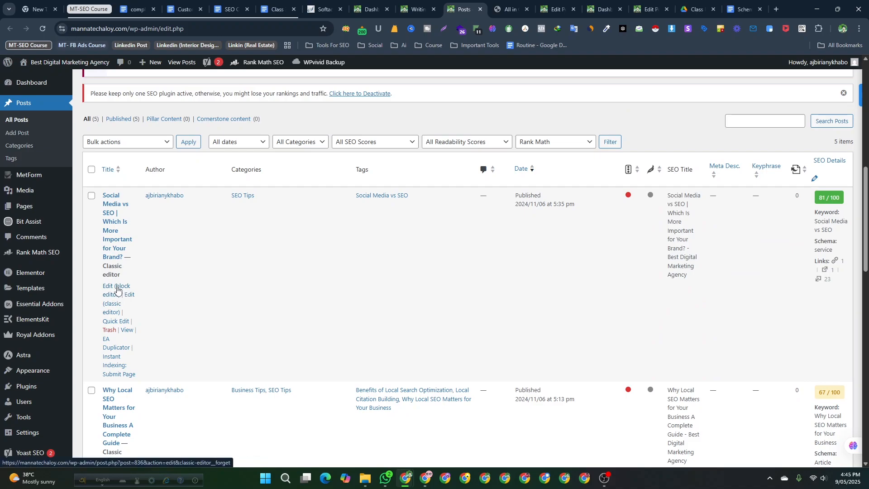
left_click(130, 297)
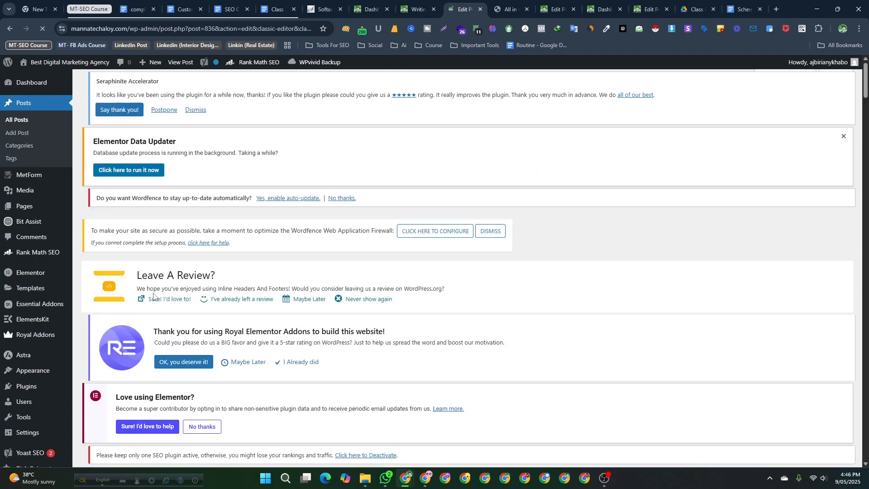
- Switch the post from the classic editor to the block editor
scroll(191, 272, "down", 6)
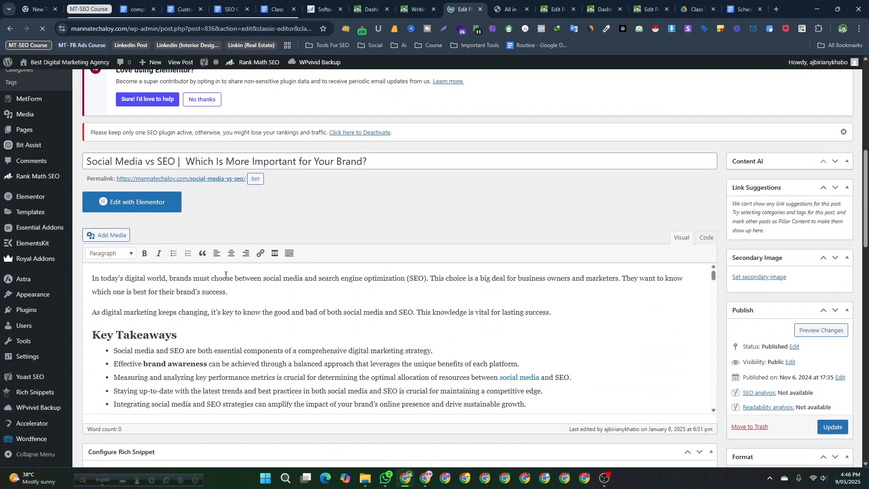
scroll(225, 278, "down", 15)
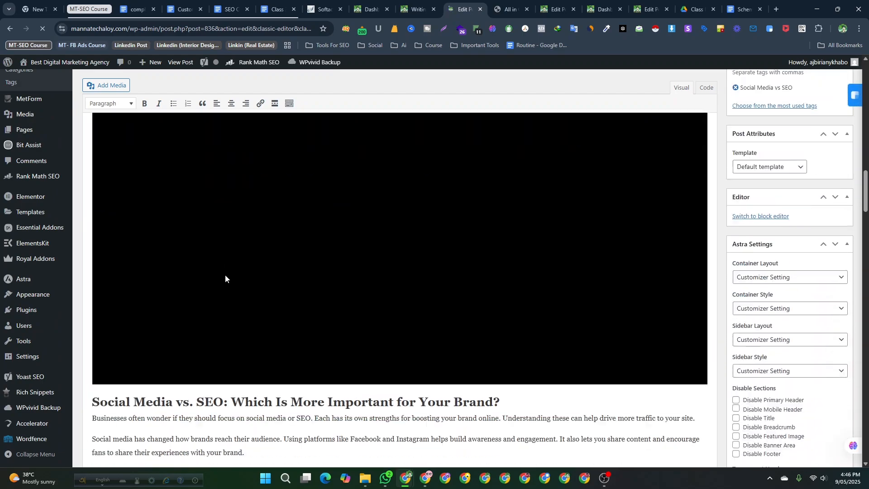
scroll(226, 278, "down", 10)
scroll(227, 275, "up", 9)
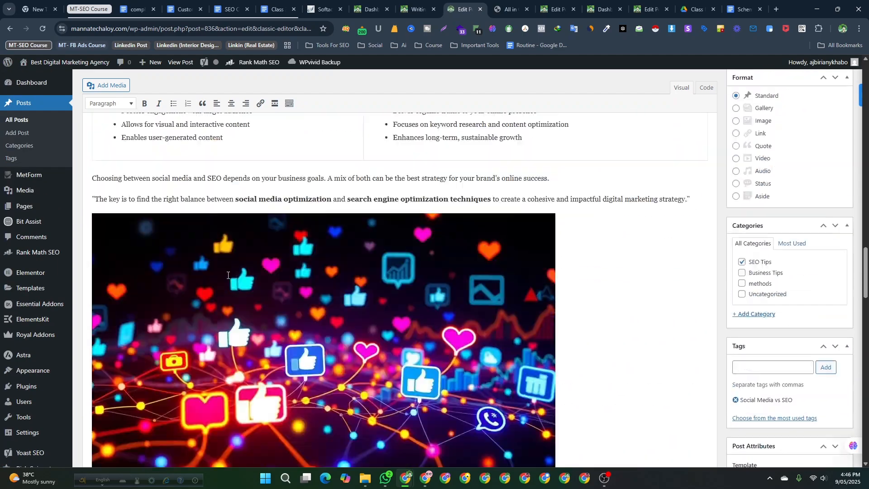
scroll(228, 275, "up", 6)
scroll(806, 363, "down", 5)
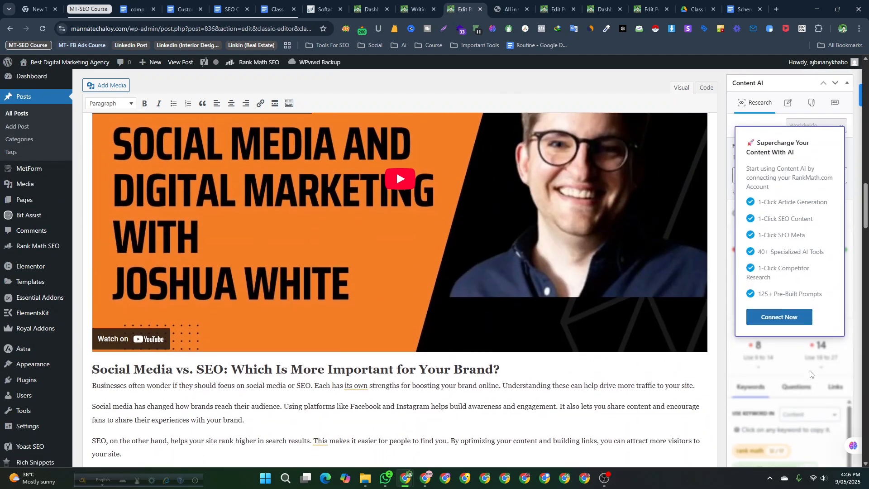
scroll(805, 363, "down", 10)
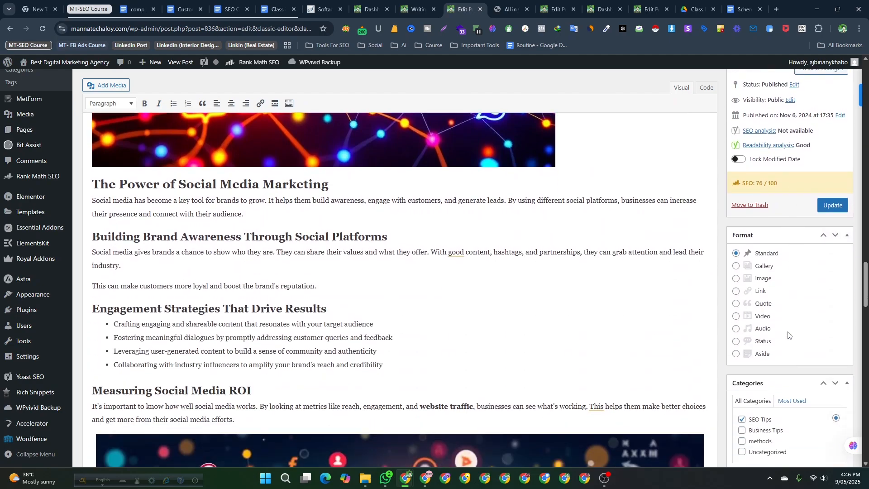
scroll(788, 334, "down", 7)
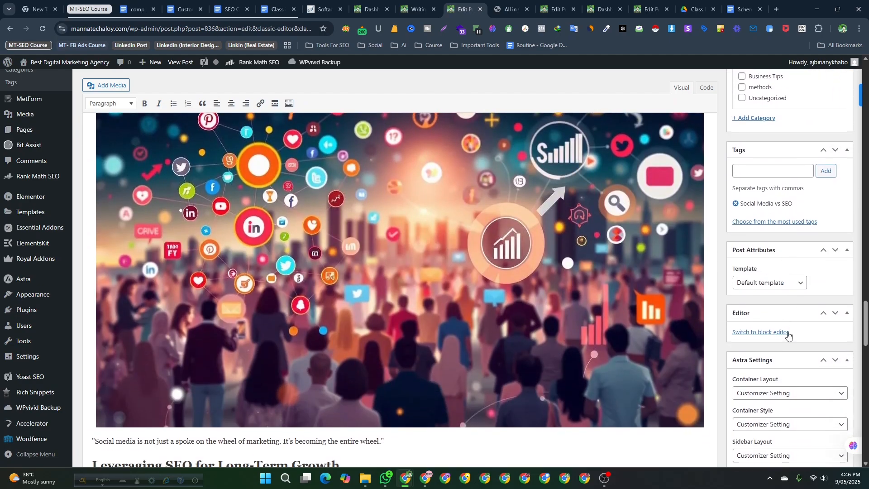
scroll(788, 335, "down", 1)
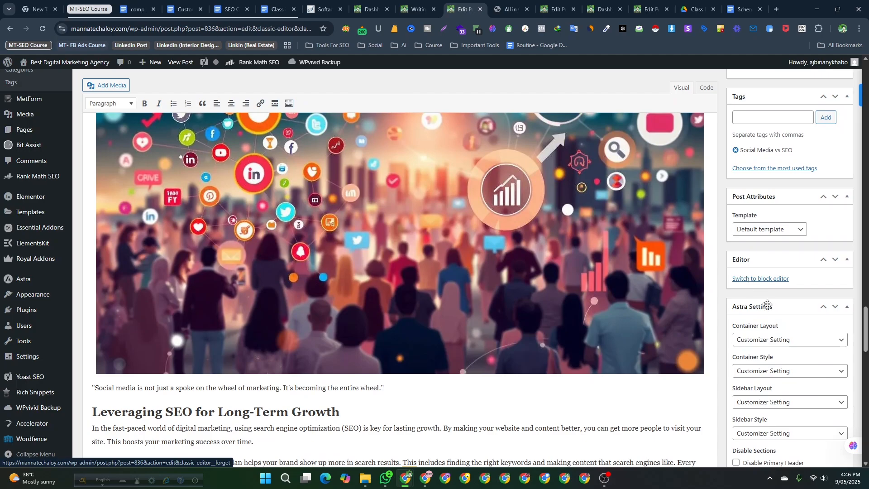
left_click(761, 279)
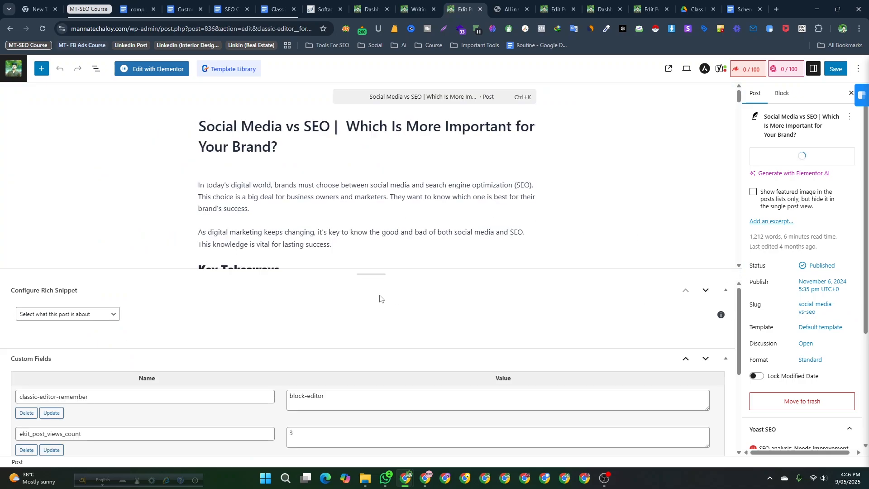
- Review the post's Custom Fields panel and open the editor Preferences at the Advanced options
scroll(356, 253, "down", 2)
scroll(353, 217, "up", 2)
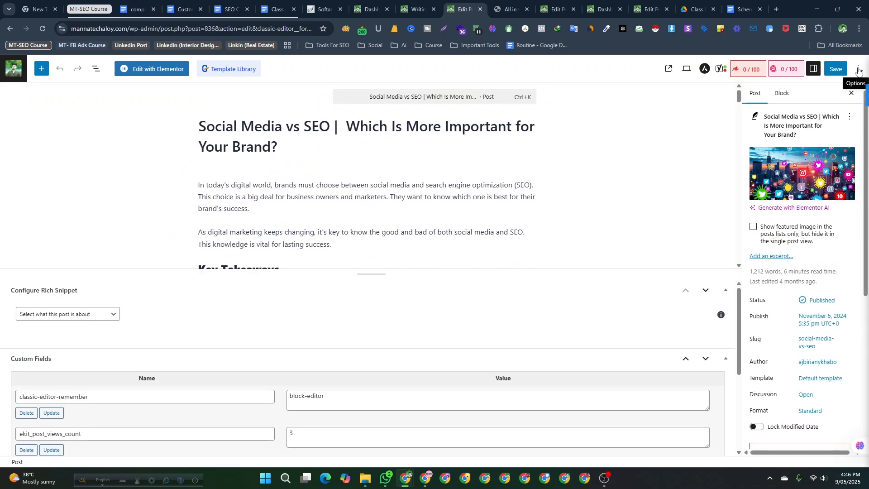
scroll(297, 398, "down", 3)
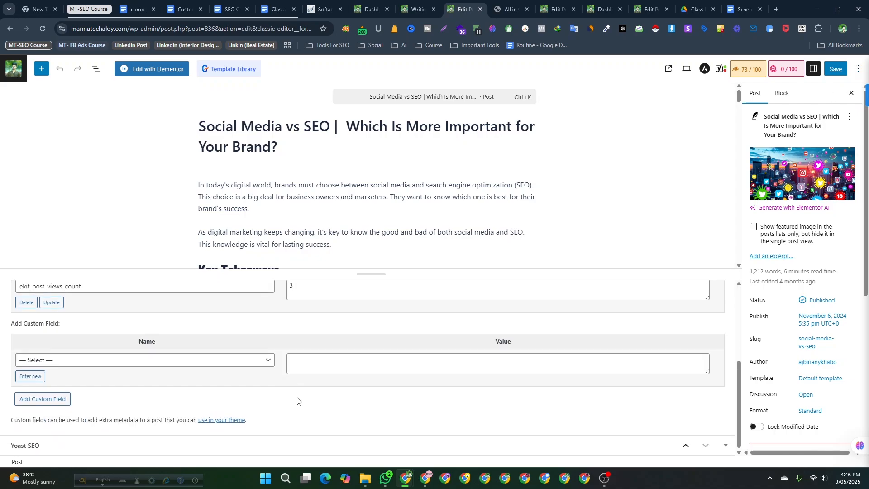
scroll(302, 394, "up", 3)
scroll(289, 362, "down", 3)
scroll(188, 417, "up", 3)
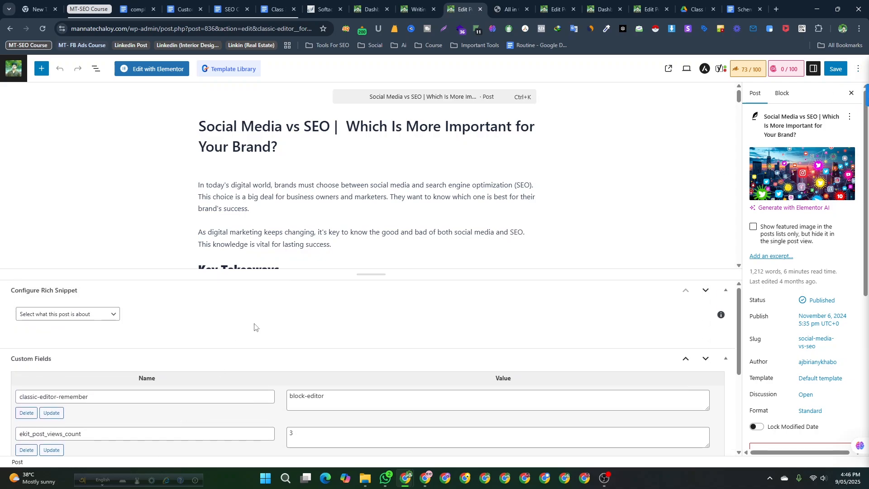
left_click(857, 70)
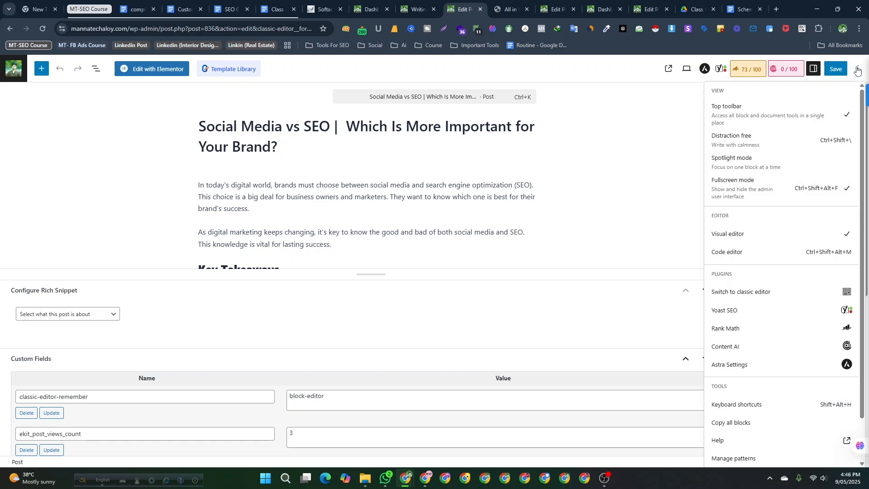
scroll(719, 428, "down", 1)
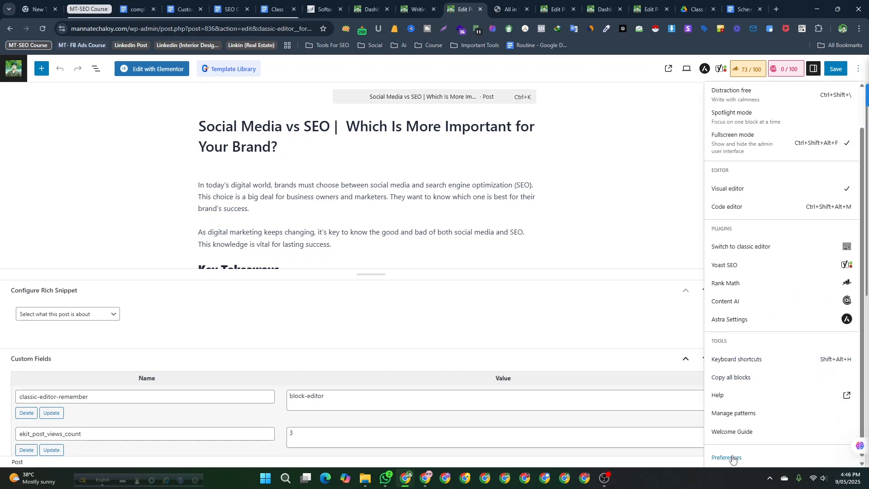
scroll(839, 232, "up", 1)
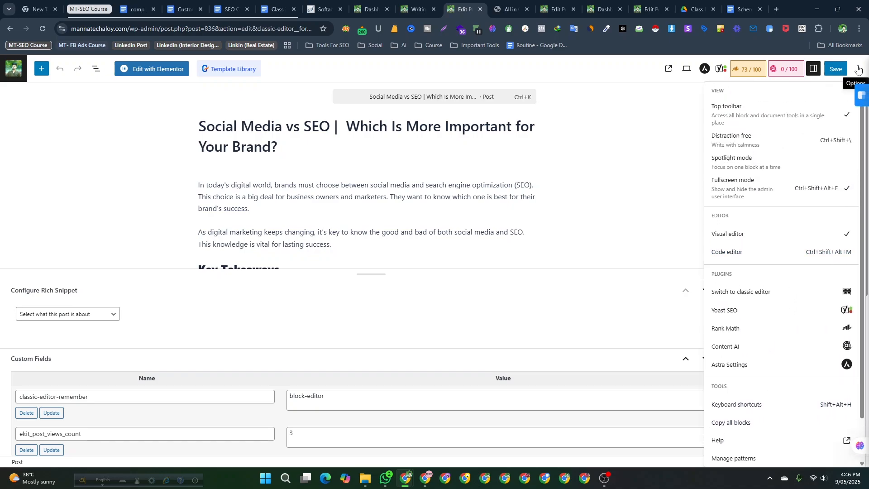
scroll(842, 253, "down", 1)
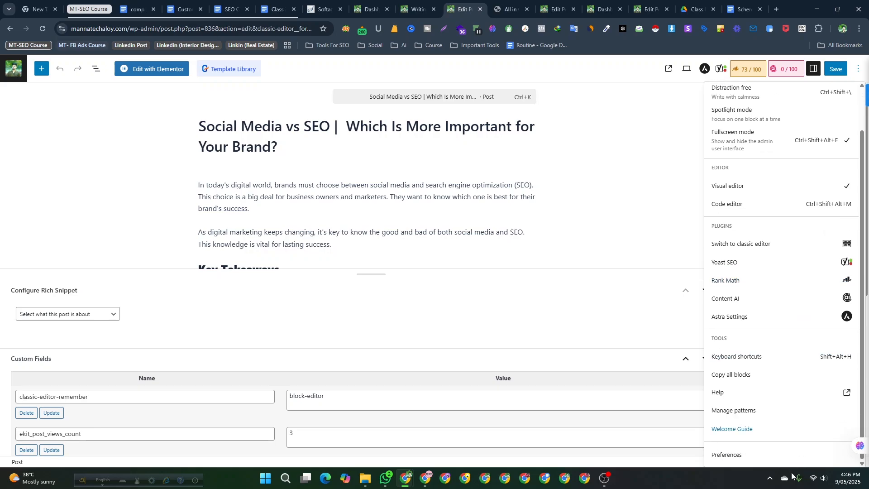
left_click(727, 455)
scroll(438, 349, "down", 4)
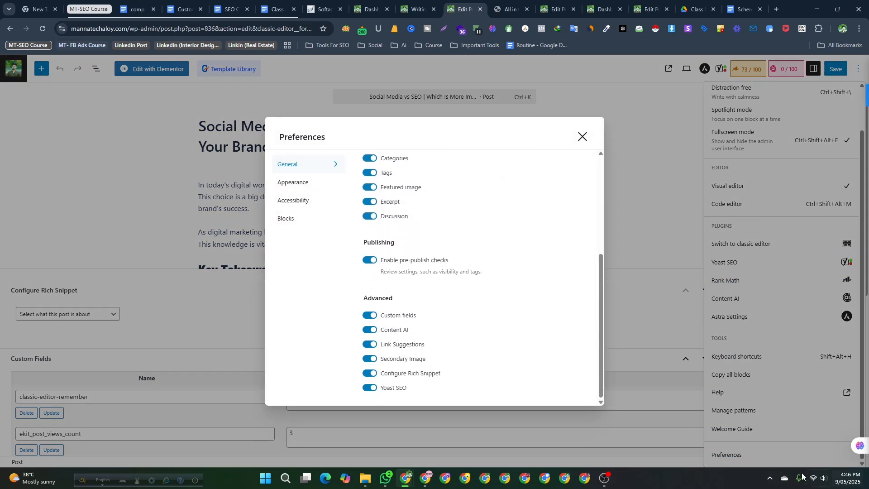
left_click(769, 478)
left_click(769, 450)
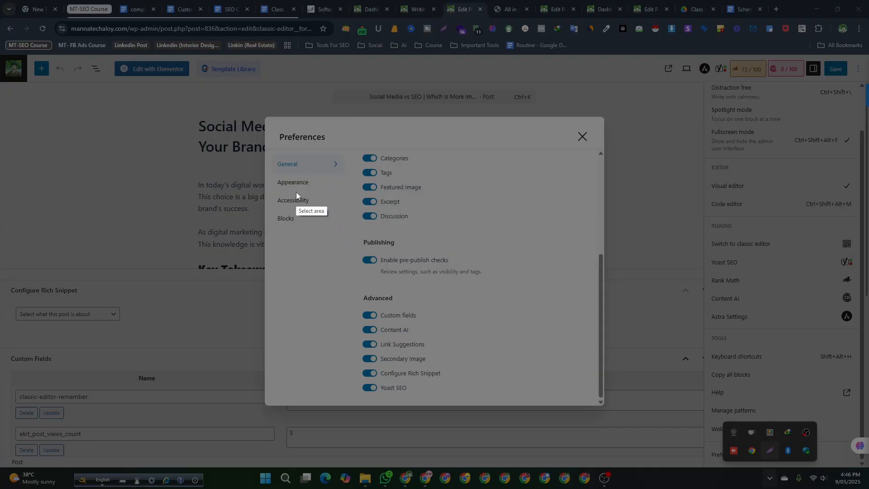
mouse_move(296, 192)
left_mouse_down()
mouse_move(547, 464)
mouse_move(549, 426)
left_mouse_up()
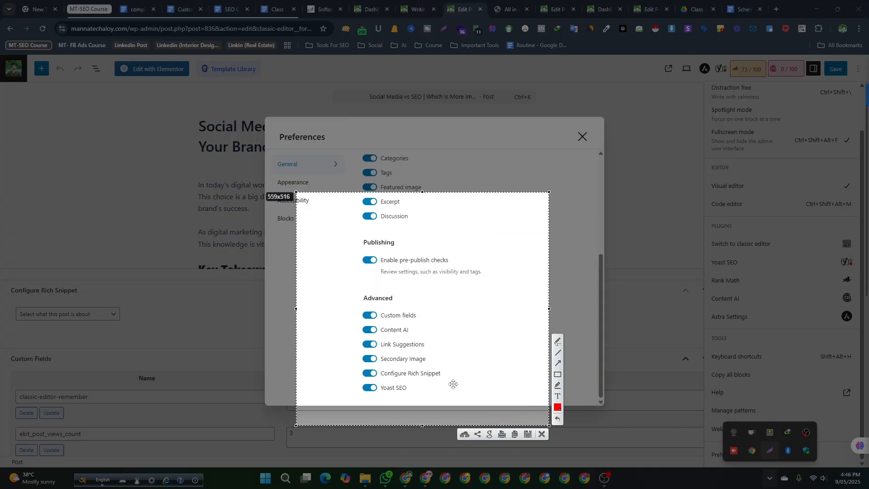
left_click(543, 434)
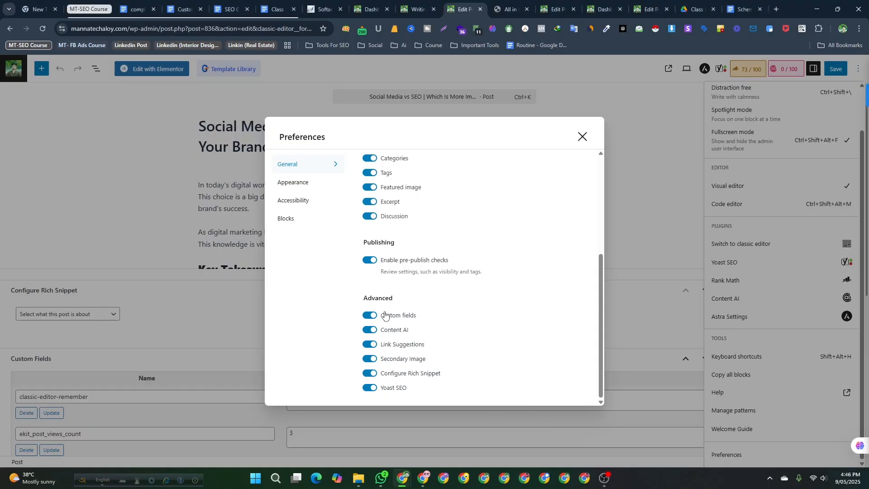
- Turn off the Custom fields panel and reload the editor
left_click(370, 317)
left_click(394, 358)
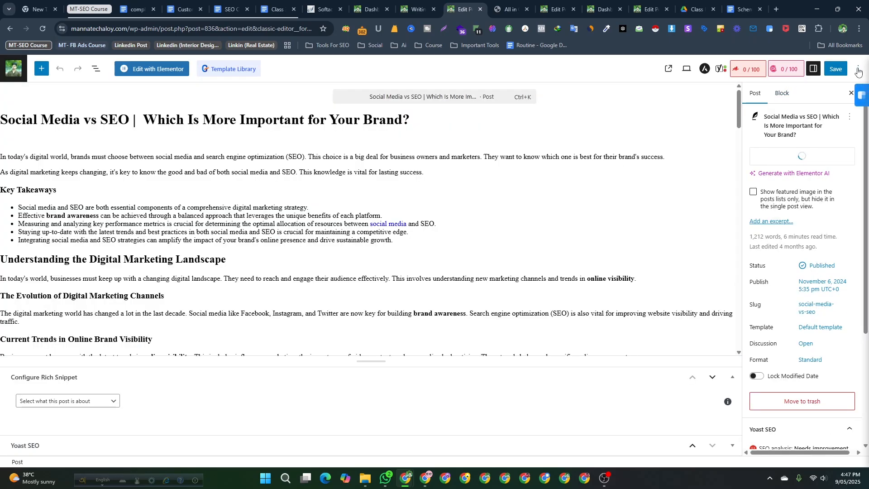
- Re-enable Custom fields in the editor Preferences and show and reload the page
left_click(857, 72)
scroll(764, 374, "down", 2)
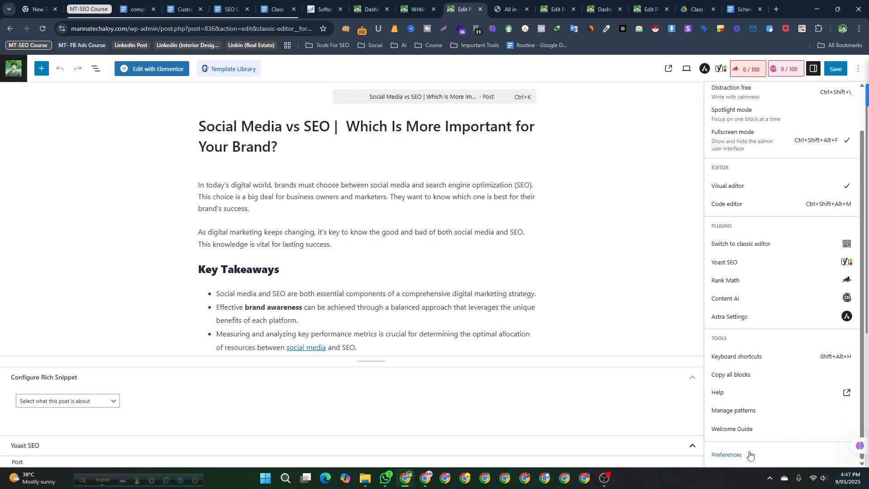
left_click(727, 454)
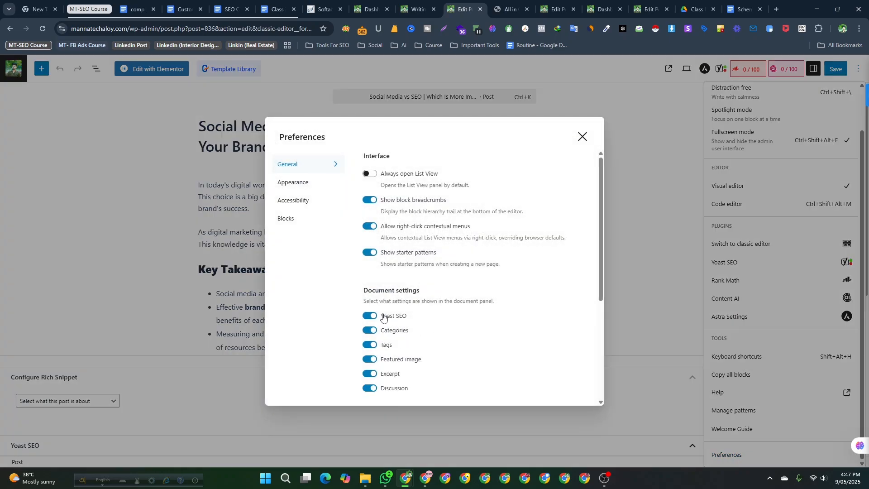
scroll(367, 324, "down", 4)
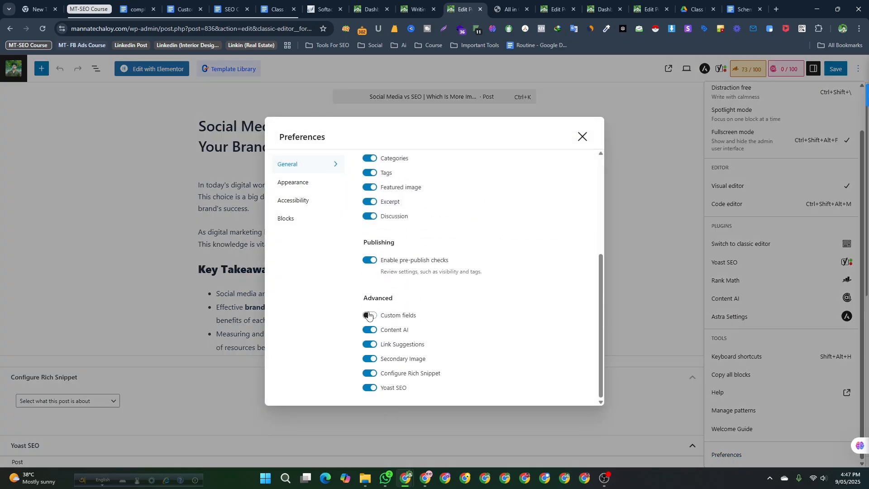
left_click(369, 316)
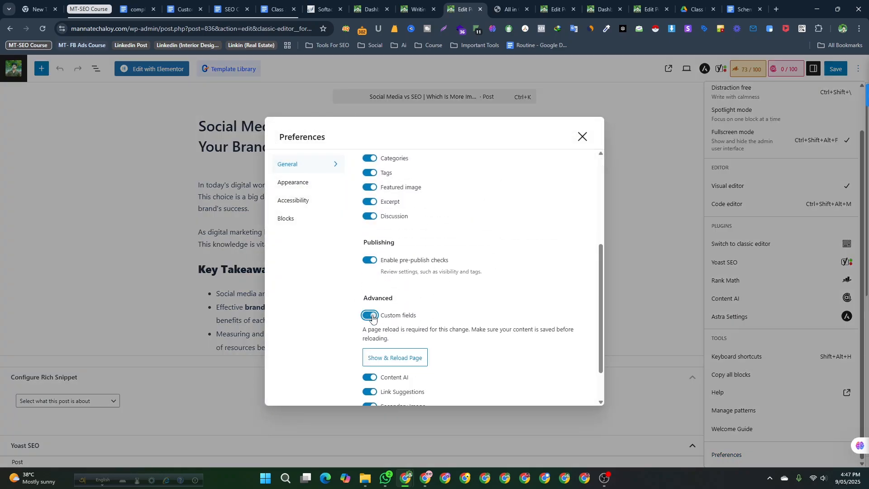
left_click(399, 367)
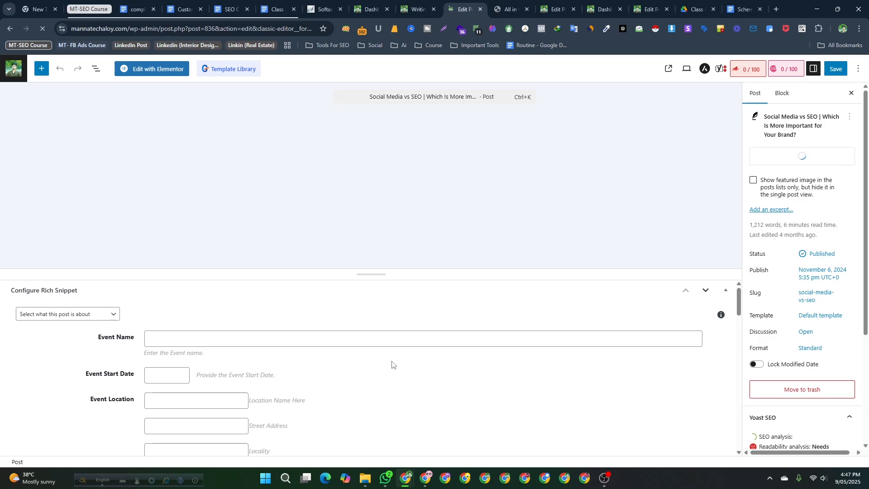
- Move the Configure Rich Snippet panel below the Custom Fields panel
scroll(392, 365, "down", 2)
scroll(391, 376, "up", 2)
scroll(338, 209, "down", 5)
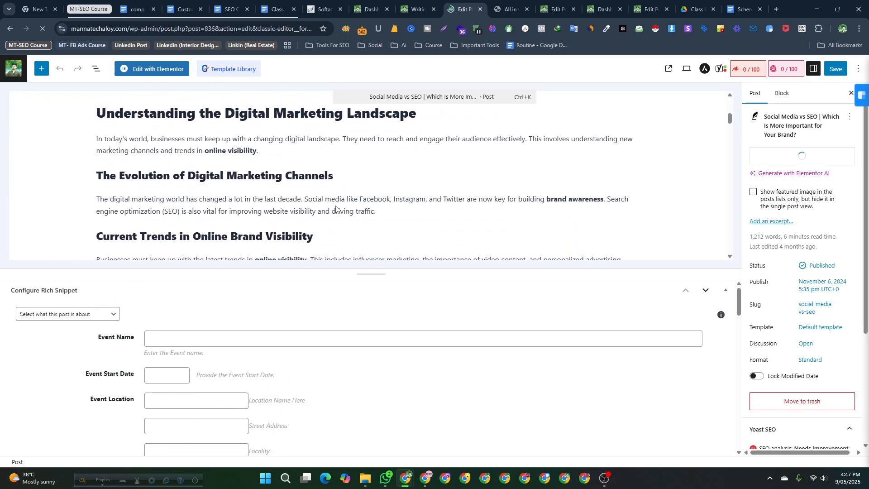
scroll(336, 209, "down", 8)
scroll(316, 338, "down", 3)
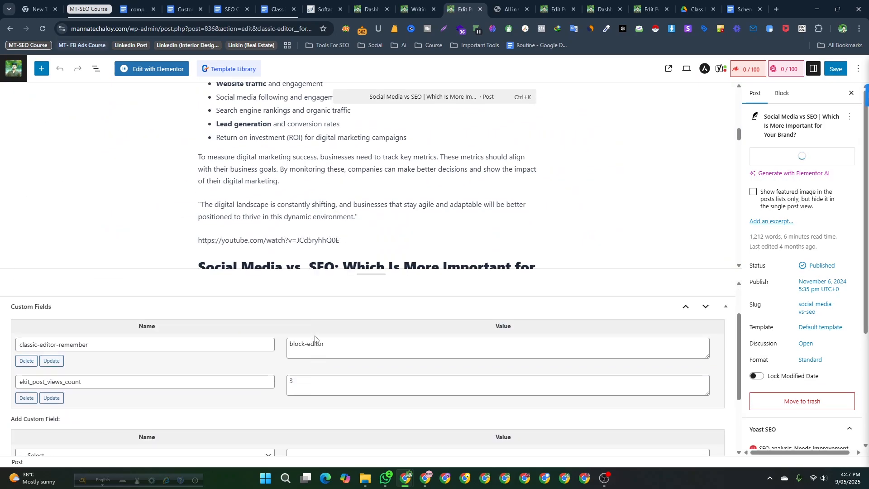
scroll(316, 338, "up", 2)
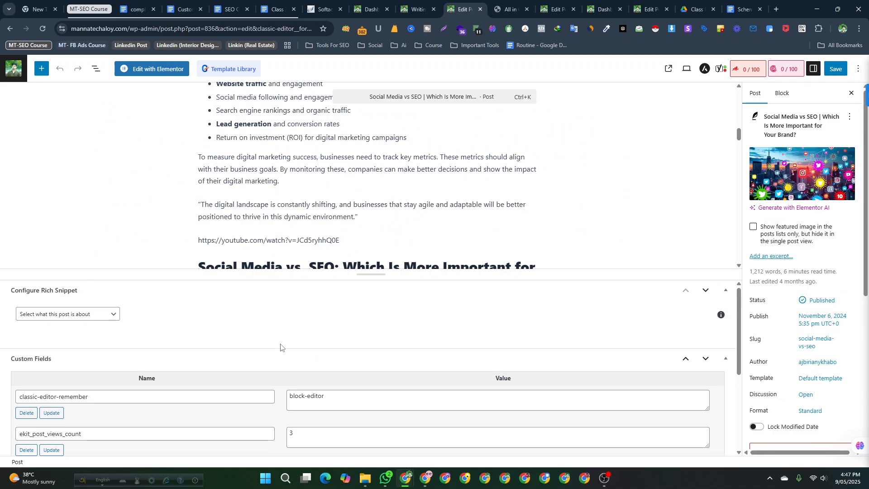
scroll(134, 329, "down", 2)
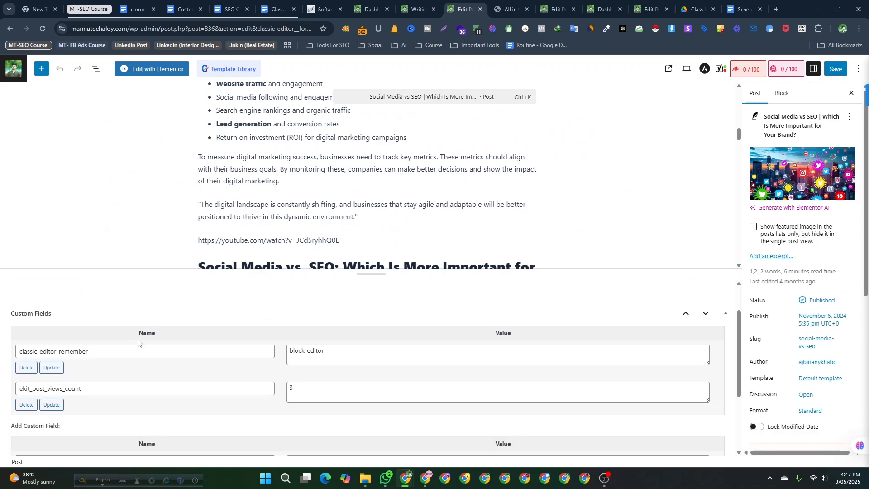
scroll(136, 342, "up", 2)
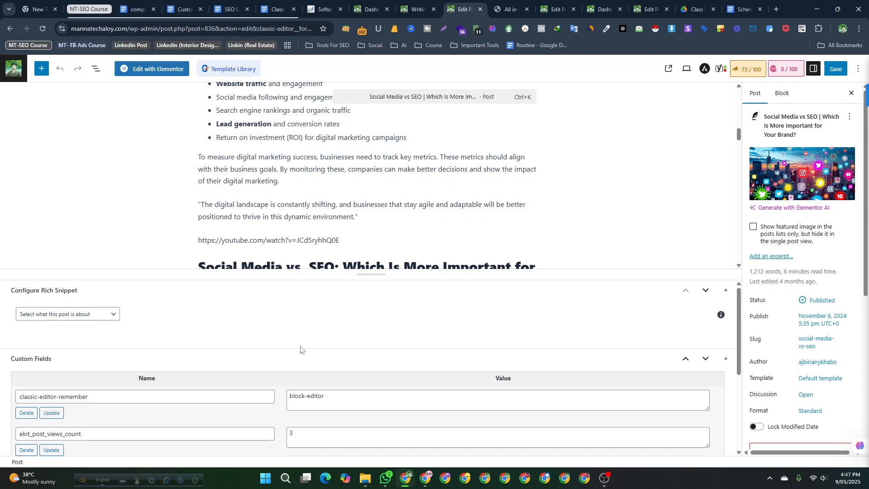
left_click(704, 291)
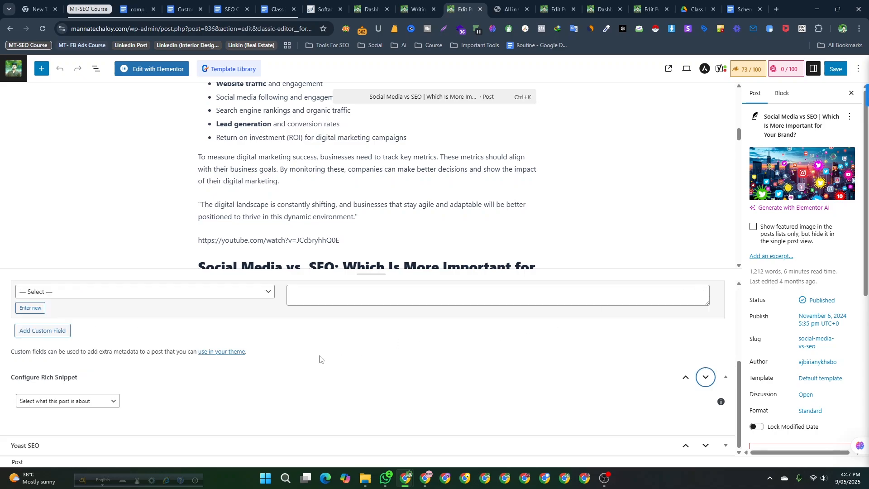
scroll(319, 359, "up", 3)
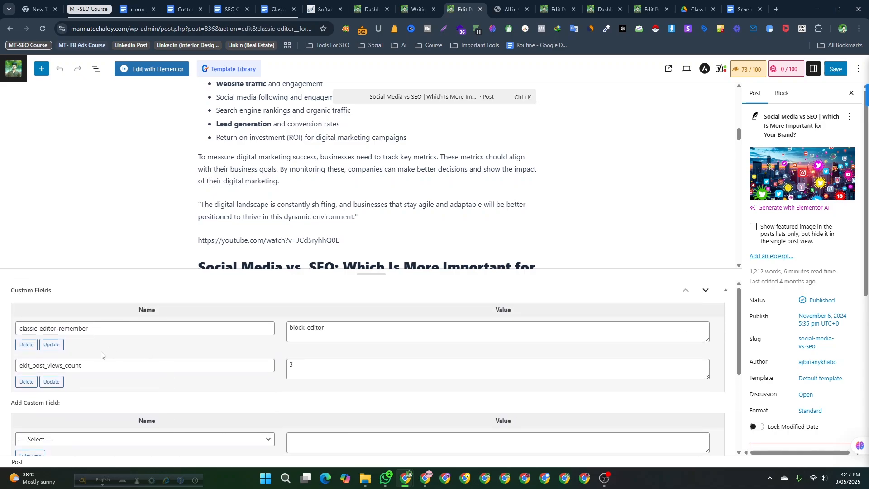
scroll(181, 436, "down", 2)
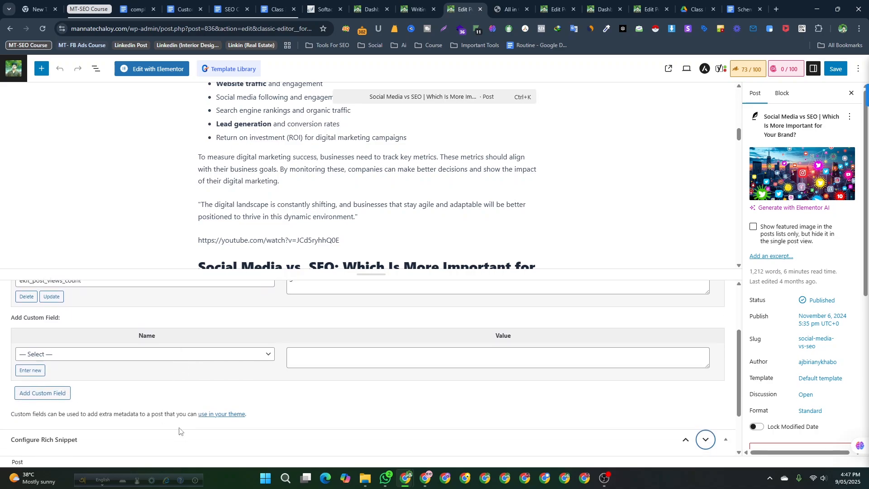
- Start a new custom field named Schema Markup and place the cursor in its value box
left_click(132, 349)
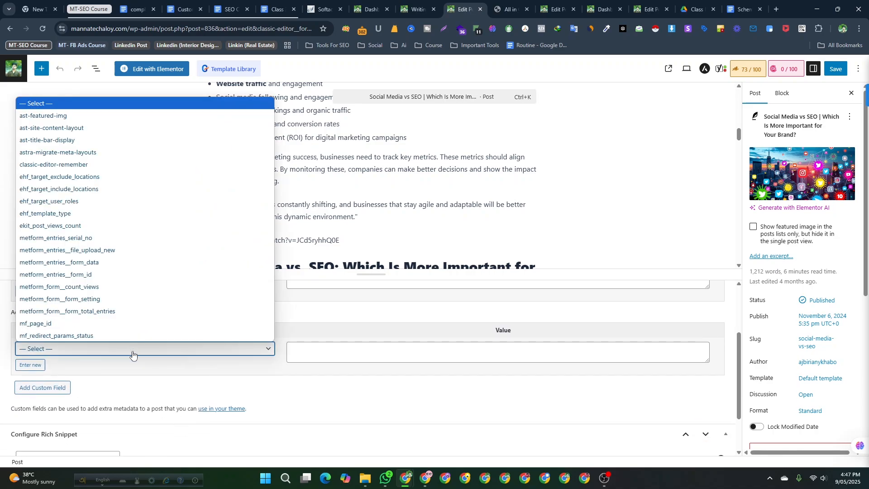
left_click(132, 354)
scroll(109, 385, "down", 1)
scroll(118, 385, "up", 1)
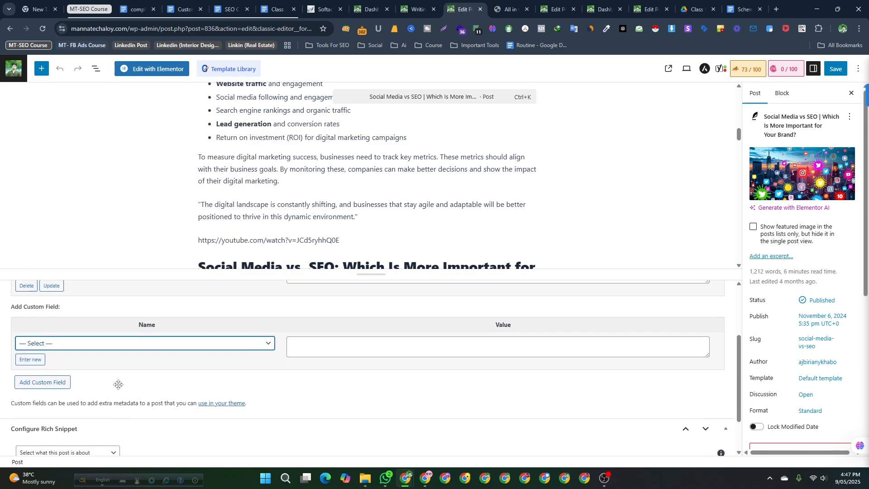
scroll(119, 384, "down", 1)
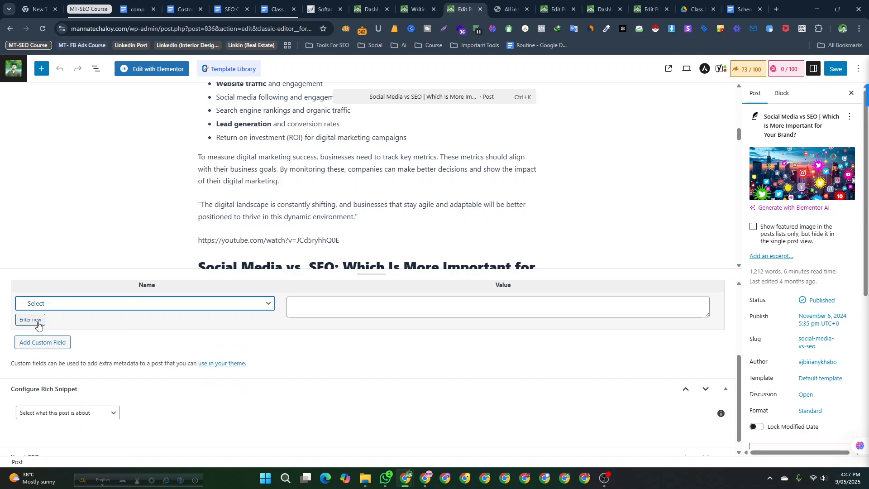
left_click(54, 306)
left_click(57, 308)
left_click(326, 310)
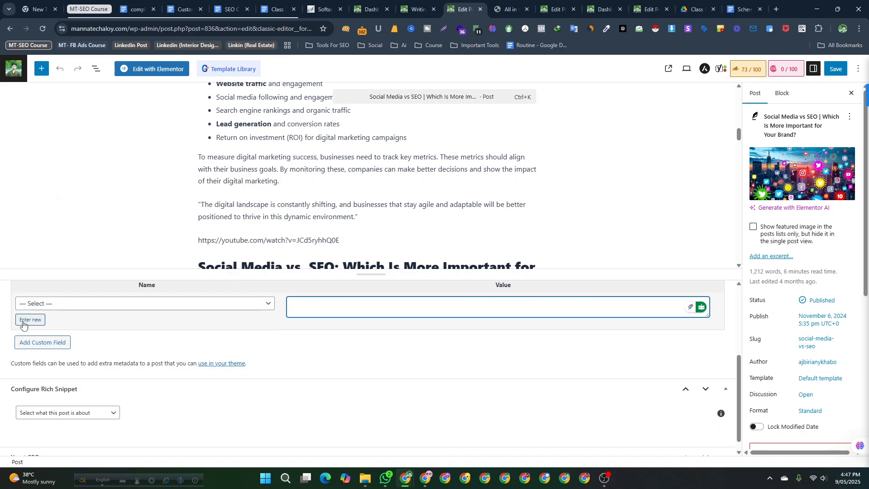
left_click(46, 307)
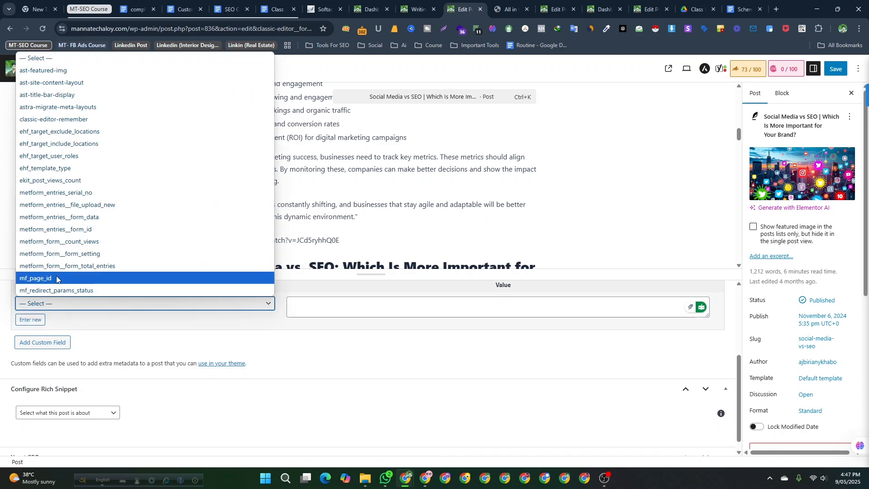
left_click(29, 320)
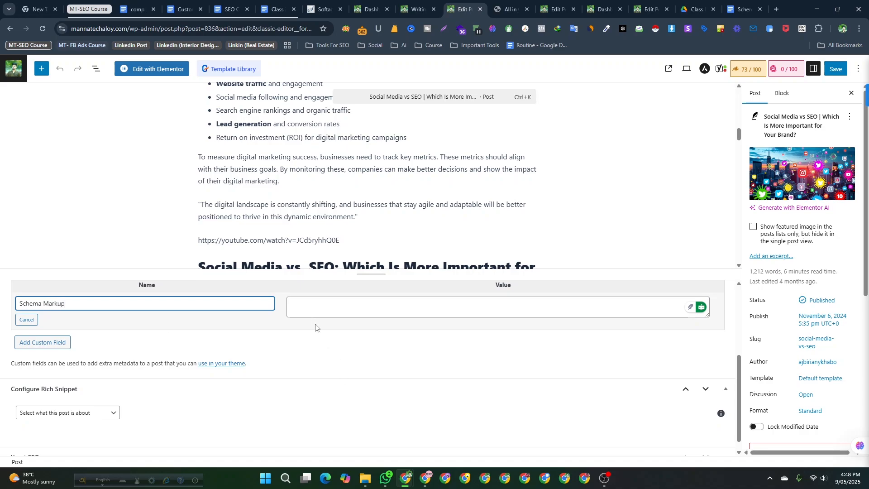
left_click(310, 302)
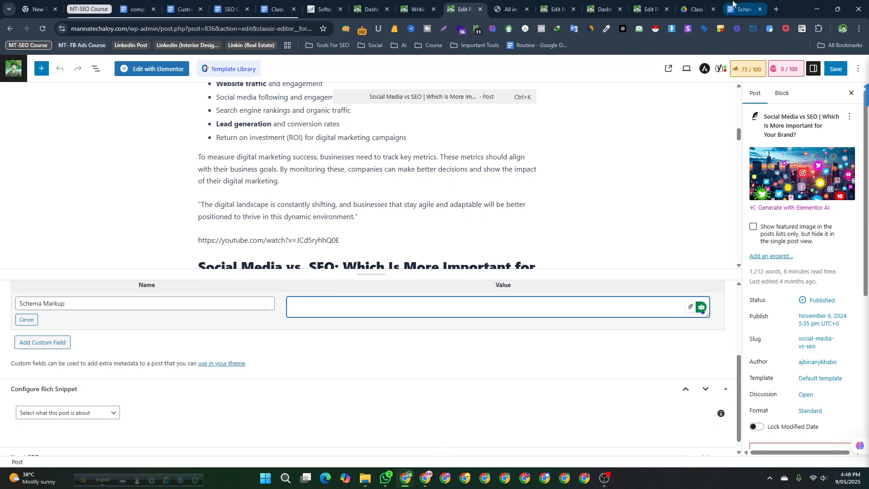
- Copy the generated NewsArticle JSON-LD from the Schema Markup Generator and paste it into the Schema Markup value box
left_click(744, 9)
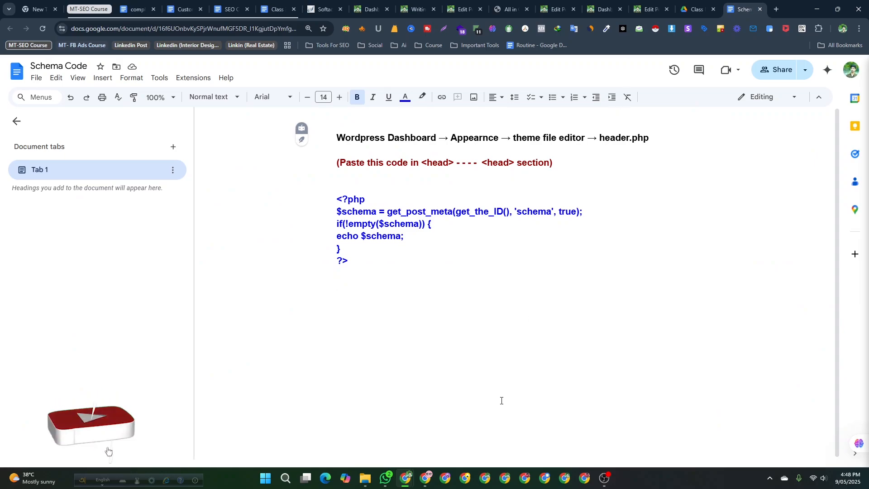
left_click(428, 478)
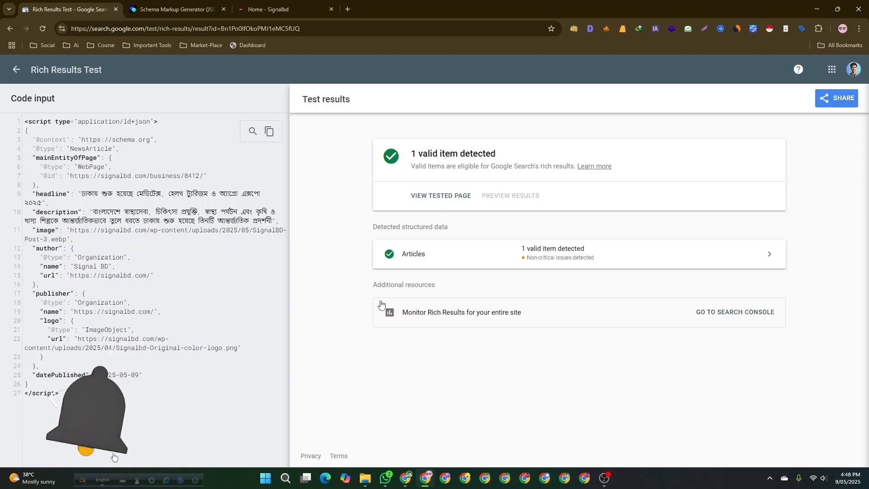
left_click(190, 9)
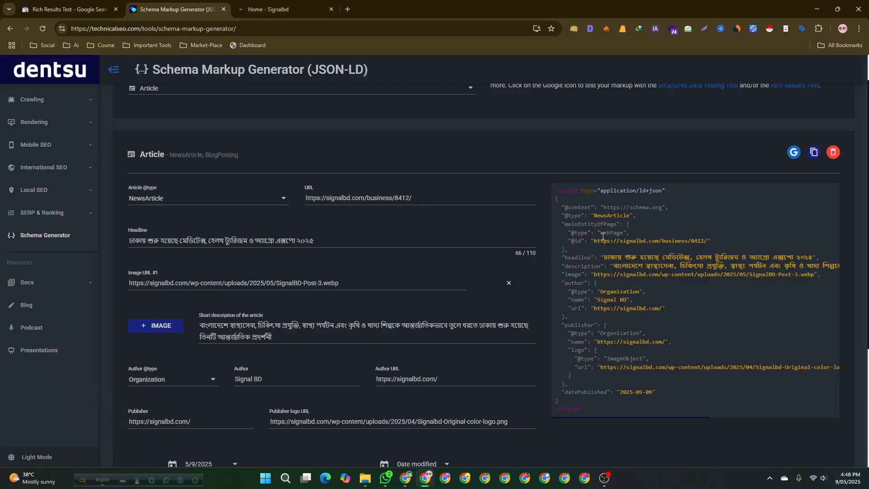
left_click(813, 152)
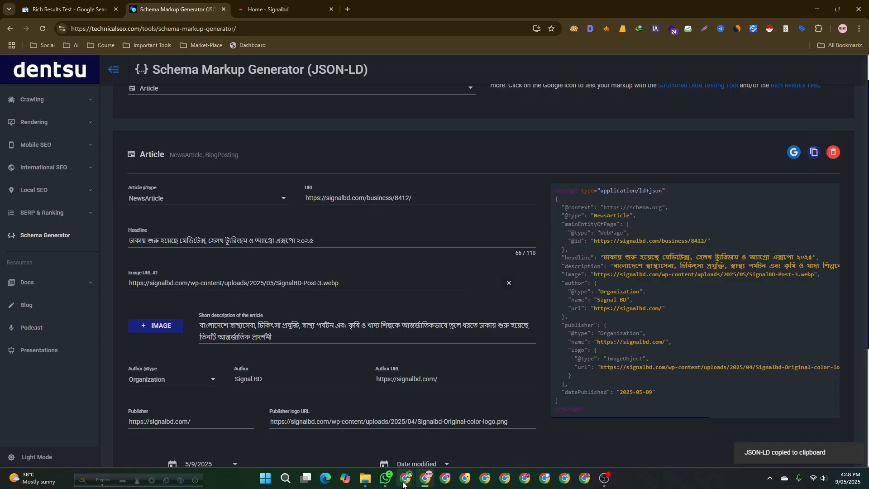
mouse_move(406, 483)
left_click(370, 438)
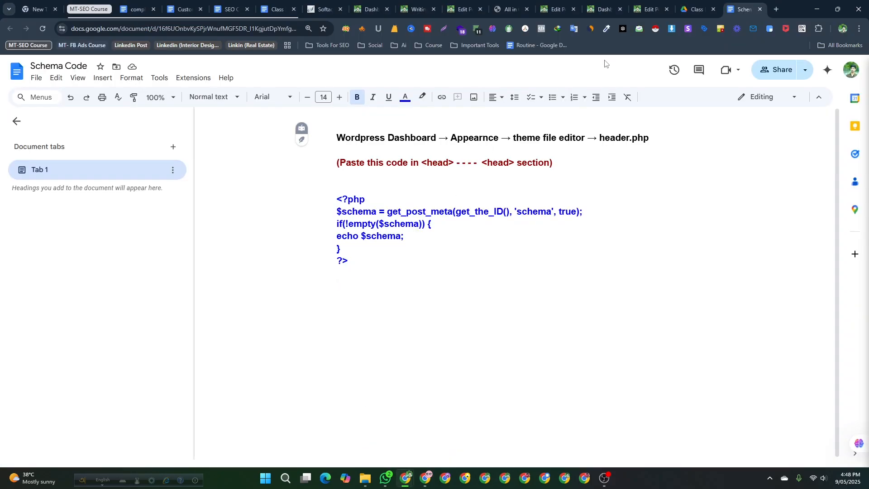
left_click(465, 6)
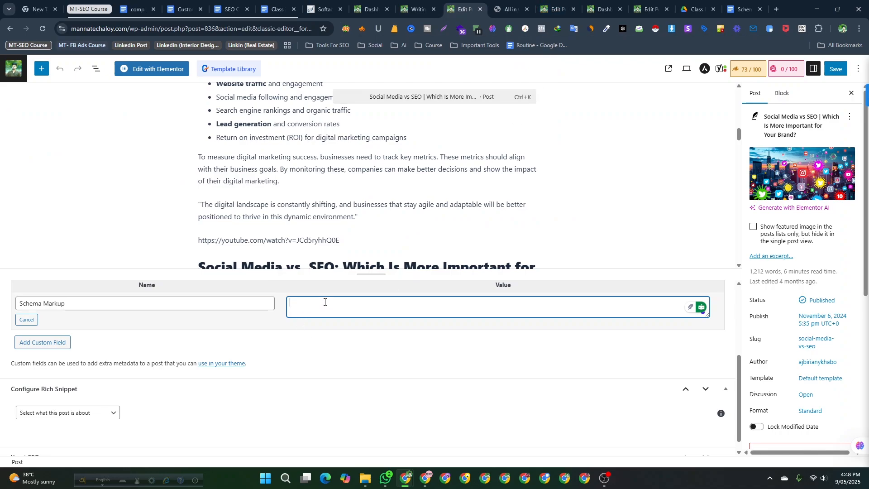
key("ctrl+v")
scroll(330, 307, "up", 5)
scroll(330, 307, "up", 2)
scroll(329, 307, "down", 5)
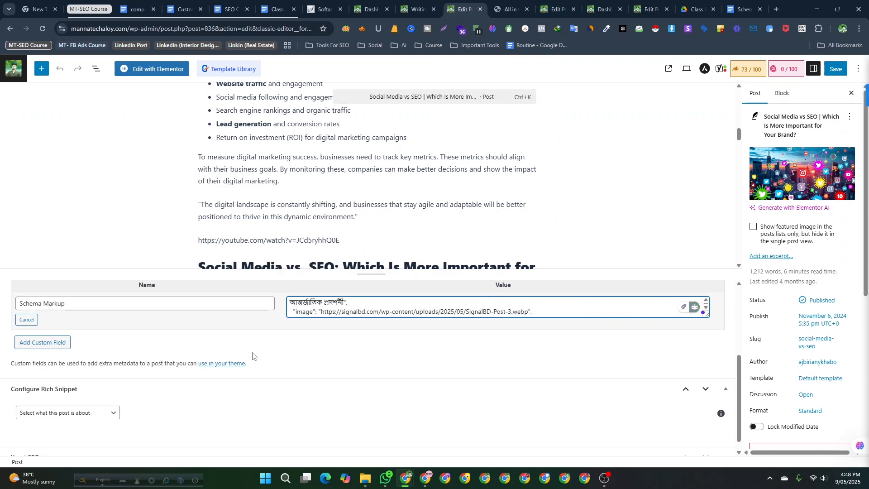
scroll(212, 371, "down", 1)
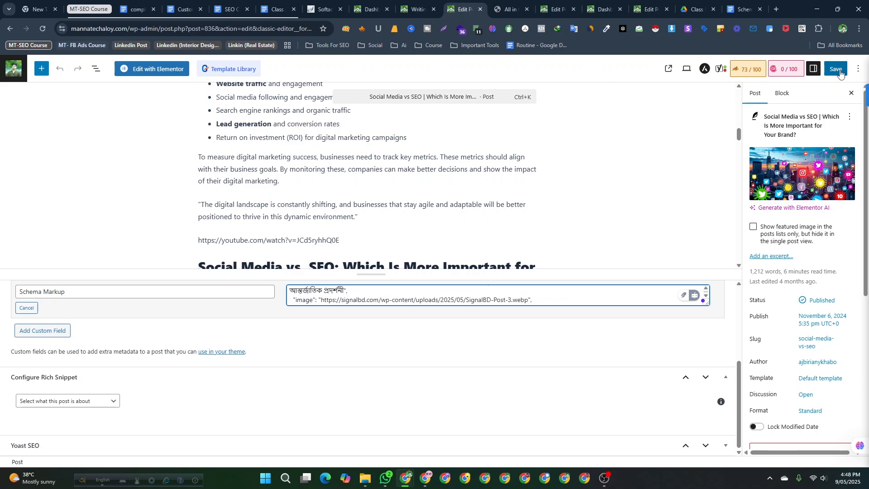
scroll(475, 297, "down", 4)
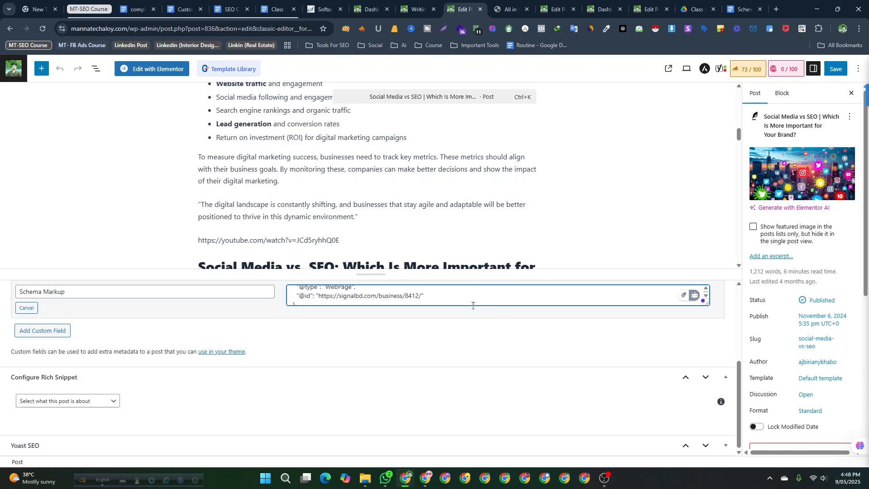
scroll(312, 163, "up", 3)
scroll(310, 181, "down", 6)
scroll(426, 294, "down", 1)
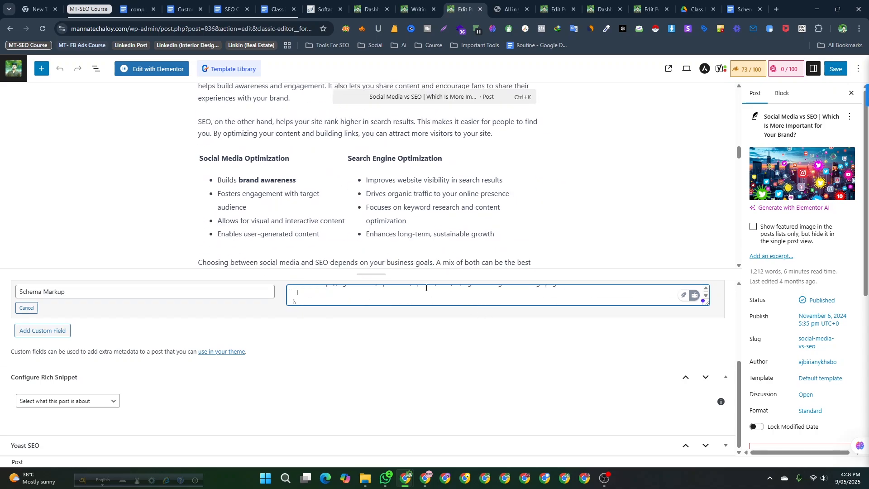
- Clear all the pasted code from the Schema Markup value box
key("ctrl+a")
scroll(326, 297, "up", 3)
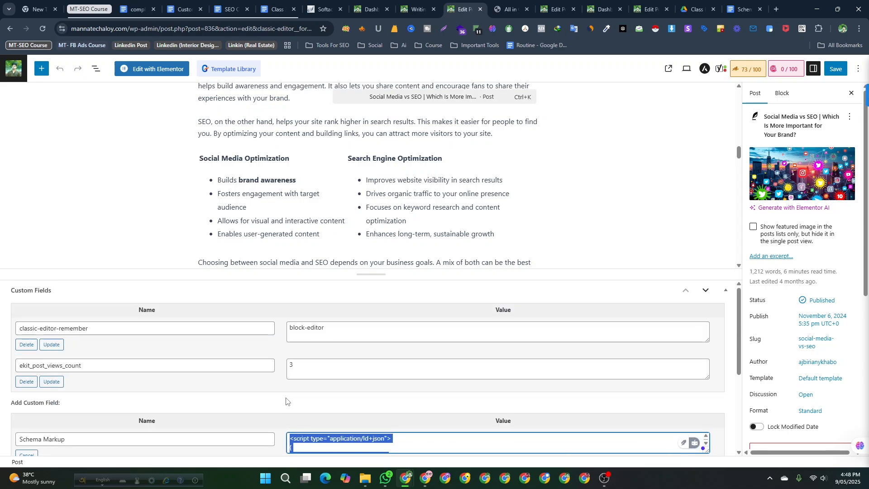
key("BackSpace")
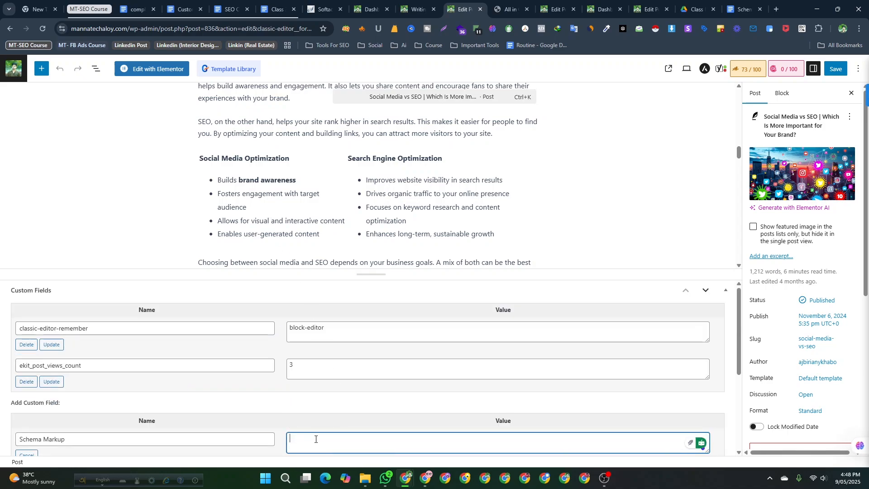
scroll(208, 324, "down", 3)
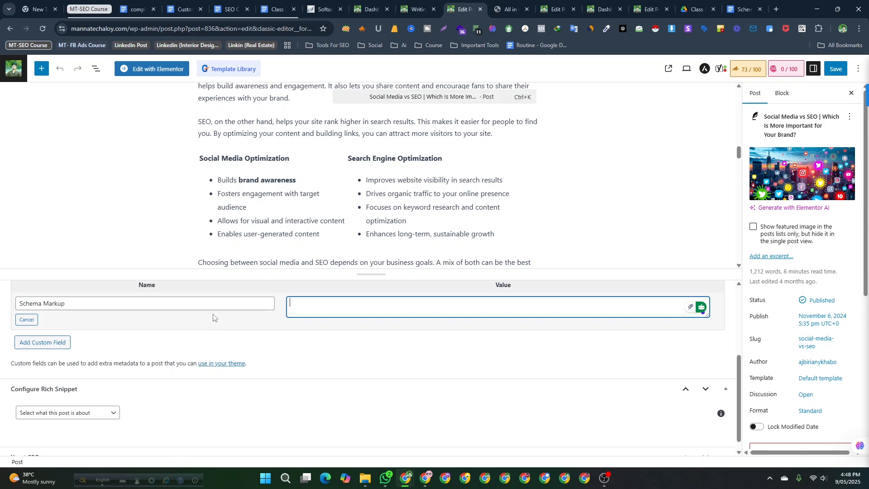
scroll(326, 235, "up", 2)
scroll(365, 228, "up", 4)
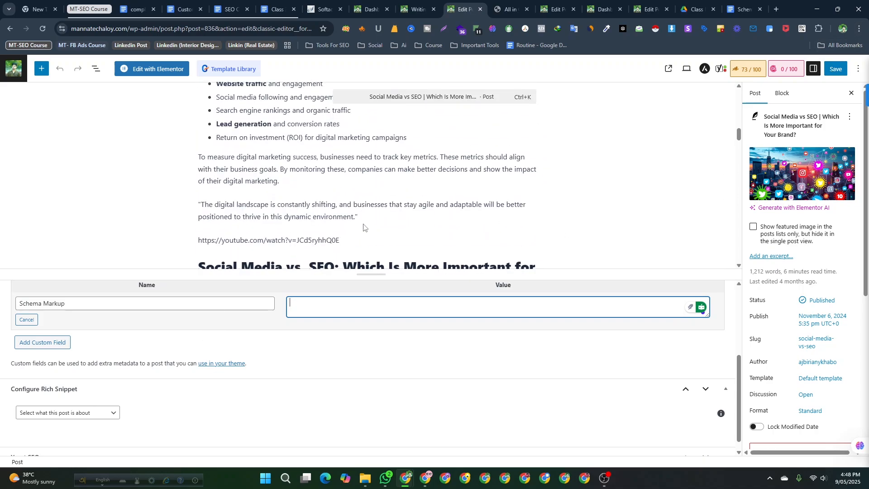
- Save the post
left_click(835, 69)
scroll(462, 210, "up", 4)
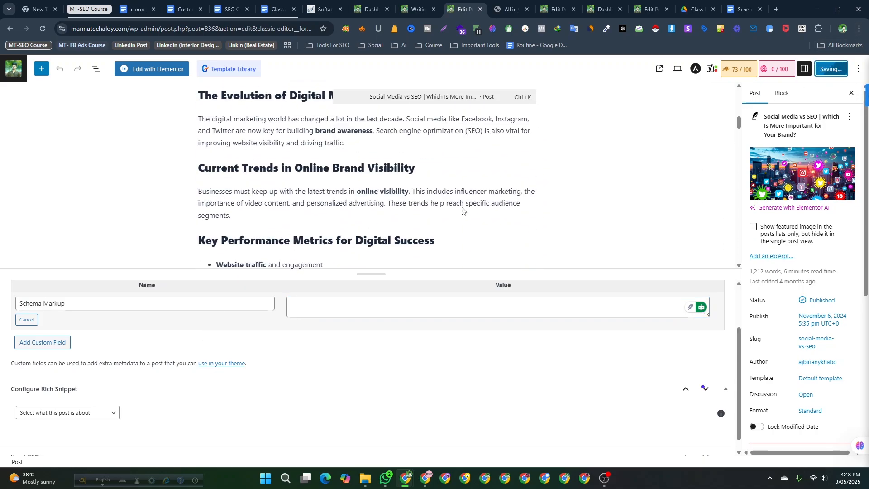
scroll(462, 211, "up", 8)
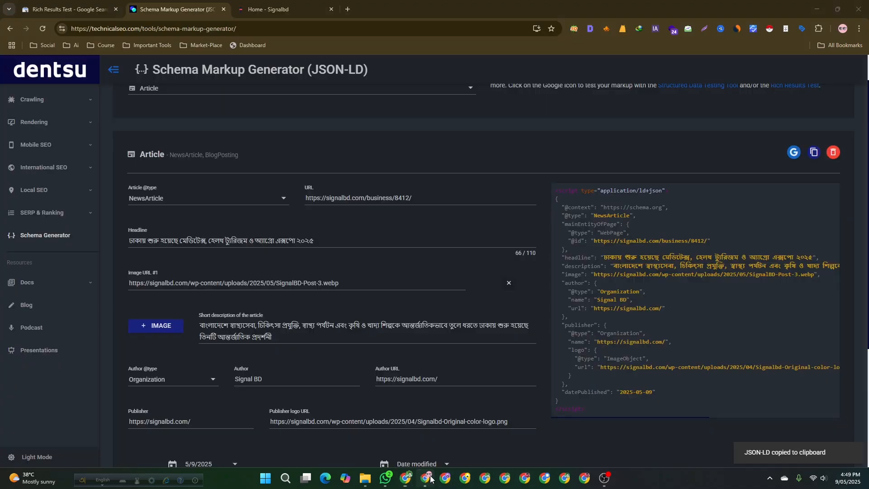
- Close the Rich Results Test and Signalbd home tabs beside the Schema Markup Generator and open a new tab
left_click(426, 477)
scroll(769, 276, "up", 1)
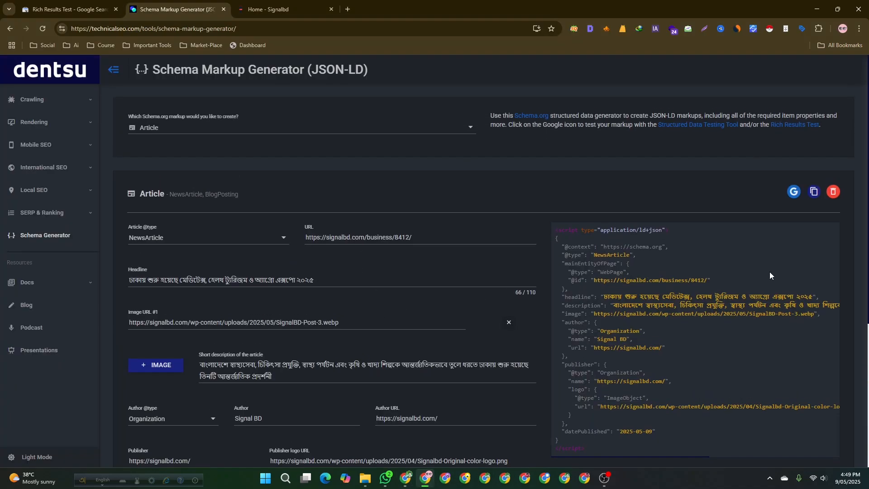
scroll(658, 297, "down", 2)
scroll(675, 253, "up", 2)
left_click(336, 9)
left_click(331, 9)
left_click(116, 9)
left_click(130, 9)
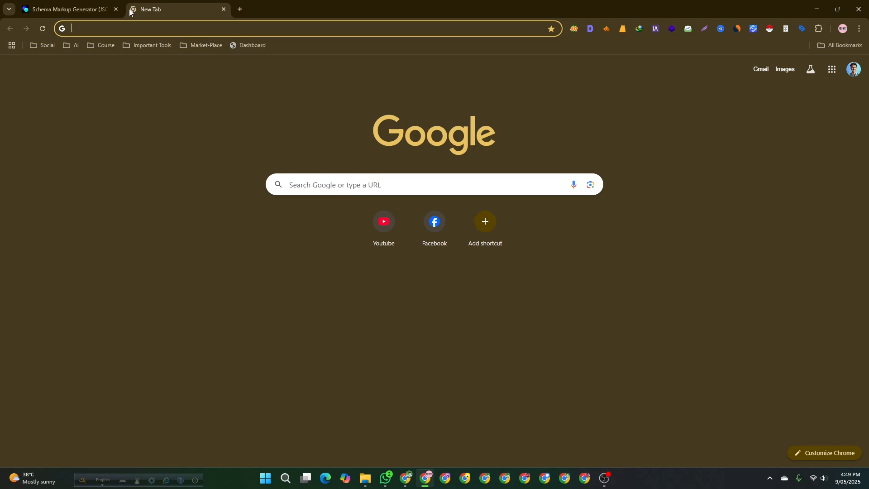
- Search Google for google tag manager and open the mannatechaloy.com container workspace in Tag Manager
type("google")
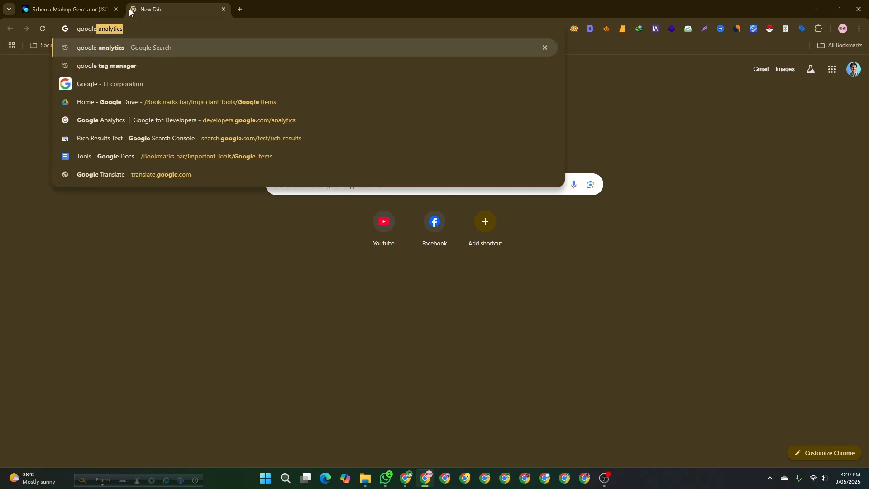
type(" tag")
key("Return")
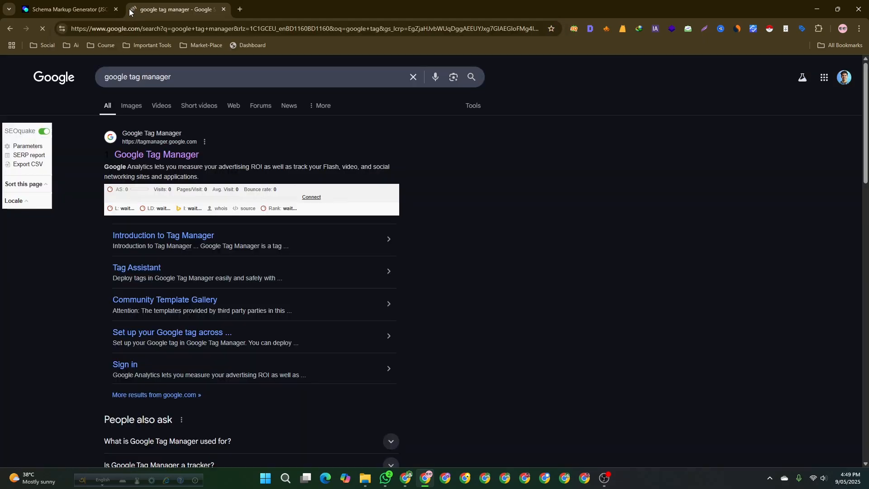
left_click(157, 154)
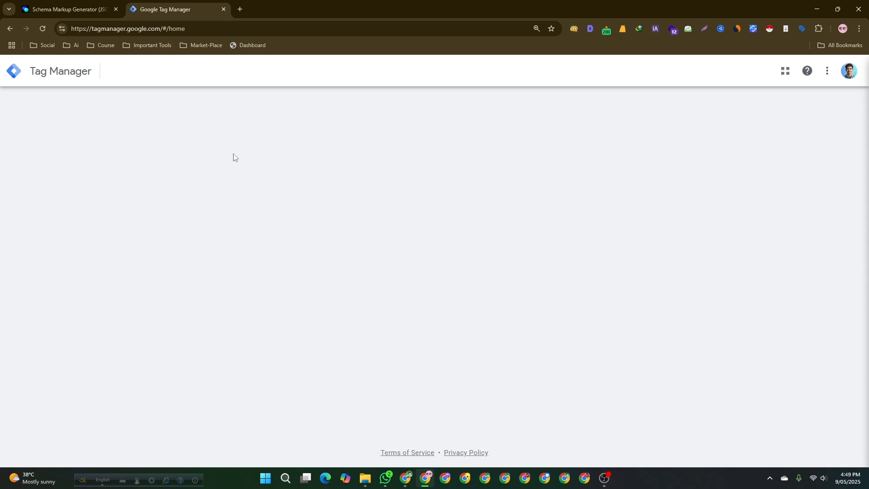
left_click(168, 192)
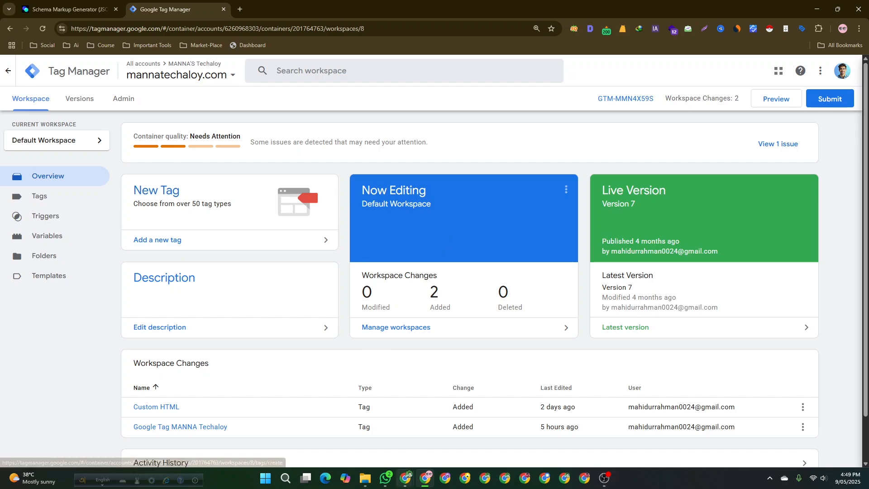
mouse_move(405, 477)
left_click(383, 433)
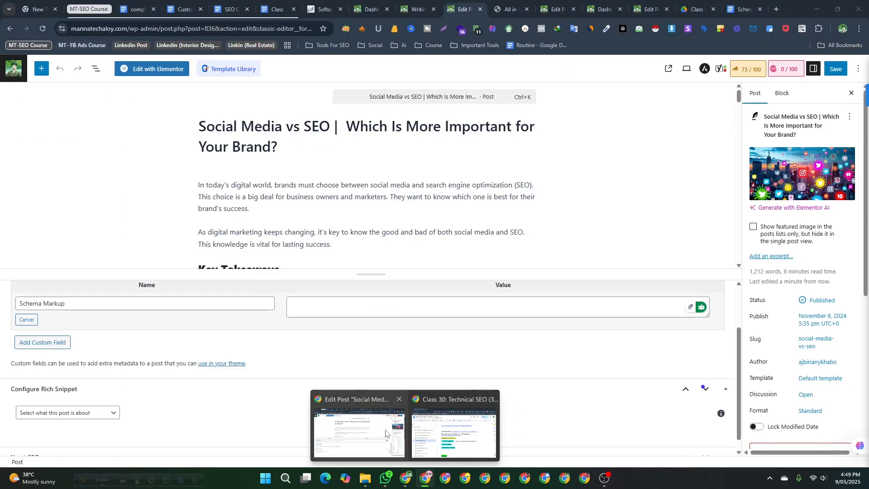
left_click(384, 433)
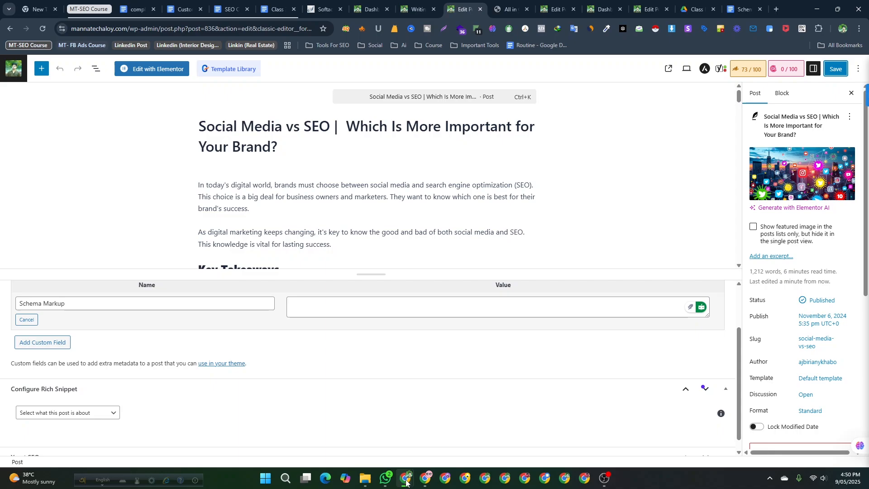
mouse_move(405, 478)
left_click(450, 414)
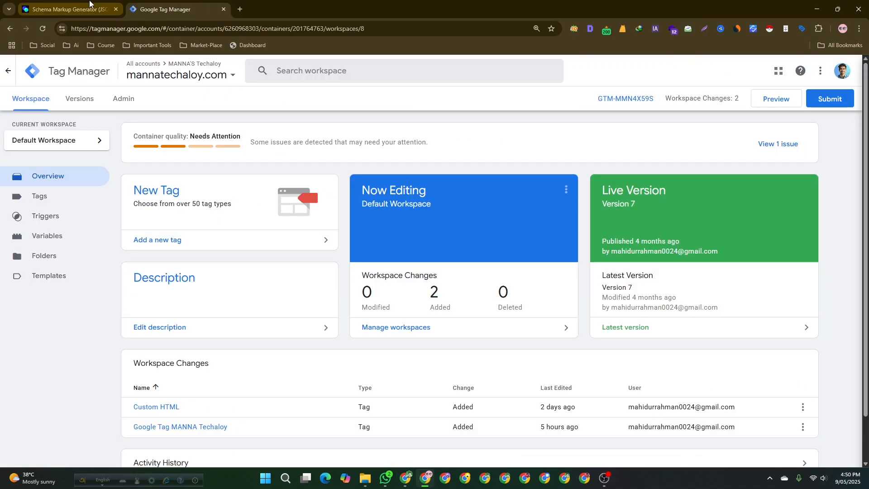
left_click(40, 9)
scroll(644, 271, "down", 1)
scroll(686, 266, "up", 1)
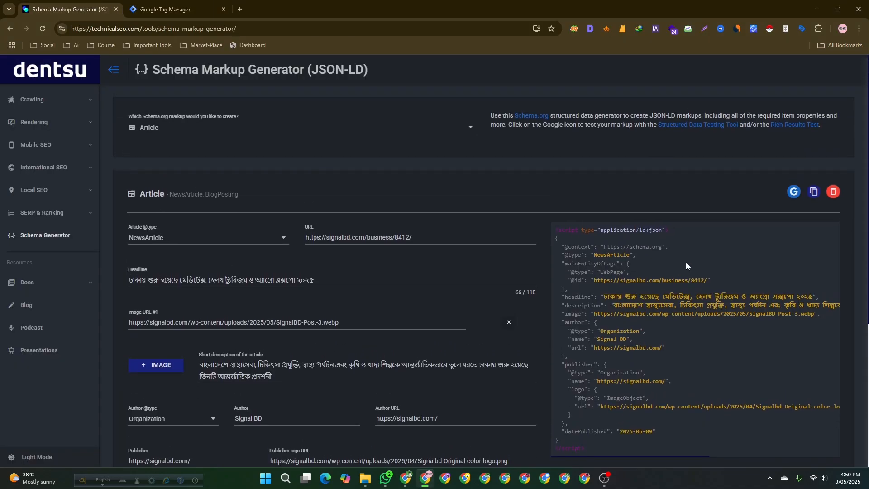
left_click(165, 9)
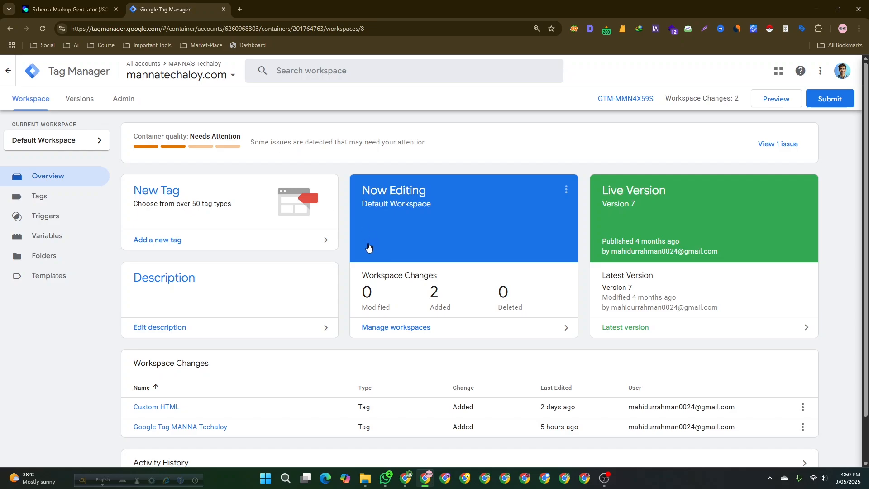
left_click(165, 207)
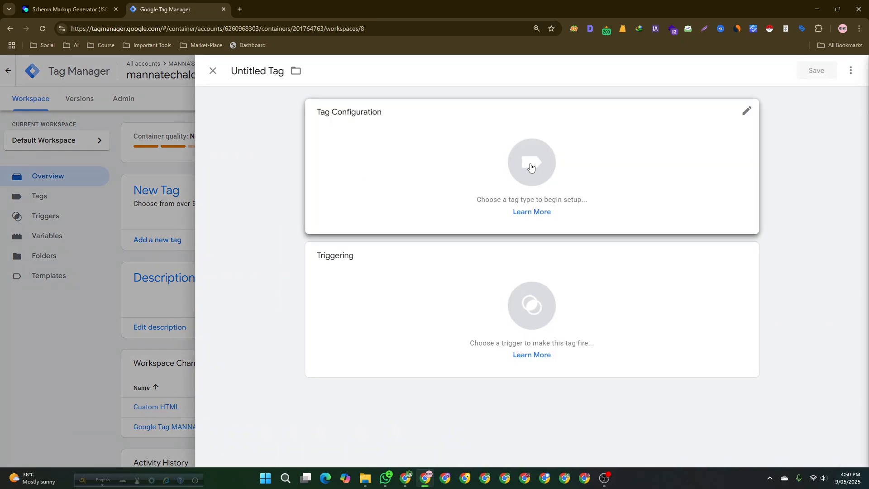
left_click(532, 168)
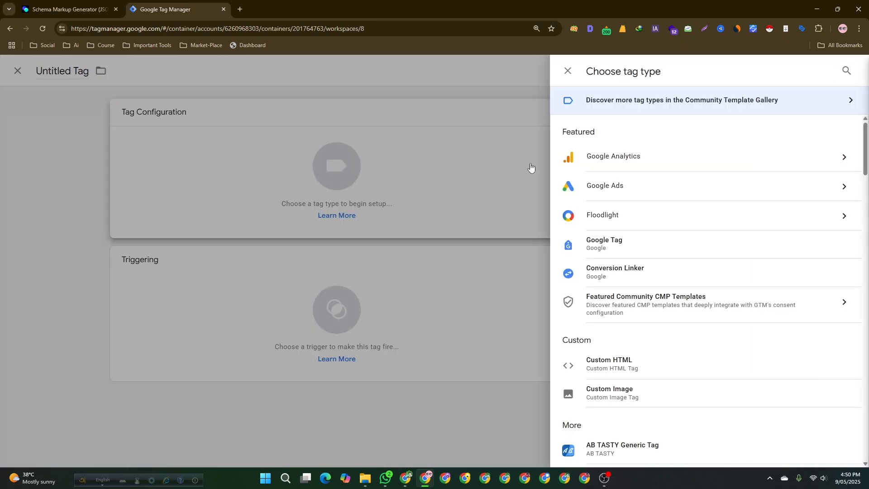
scroll(613, 308, "down", 2)
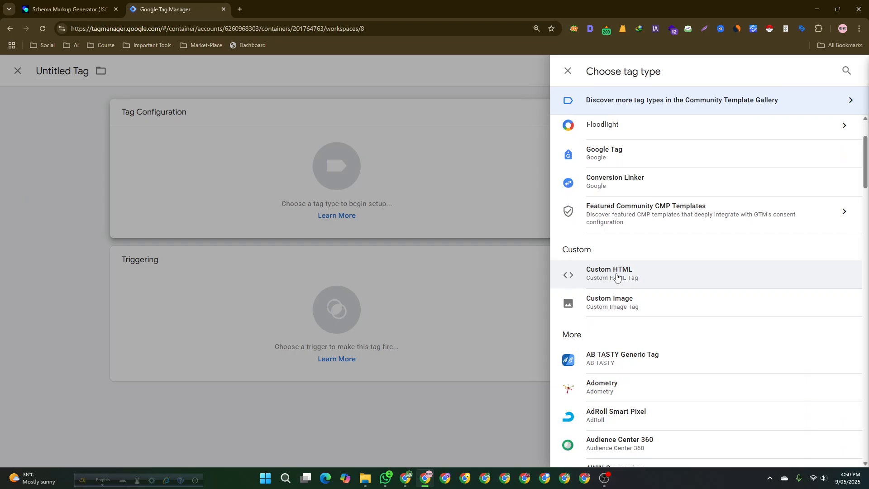
left_click(49, 179)
left_click(111, 96)
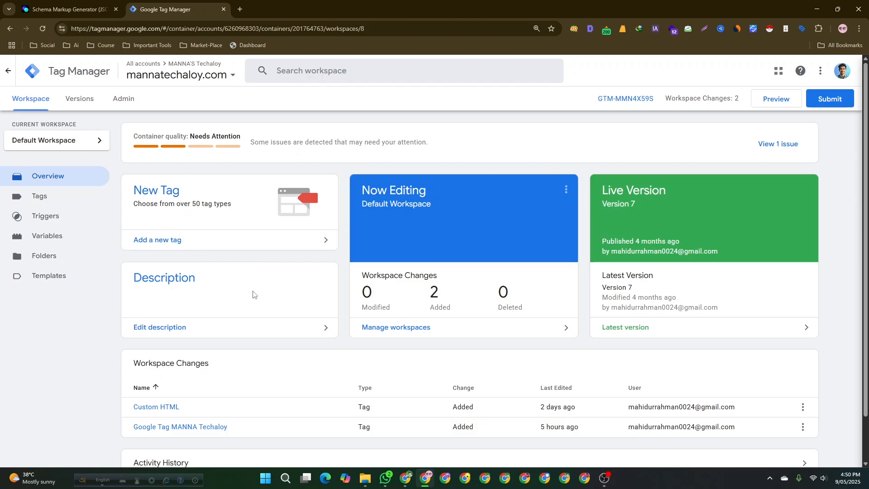
- Add a new tag and name it MANNA - 09-05-2025
left_click(161, 193)
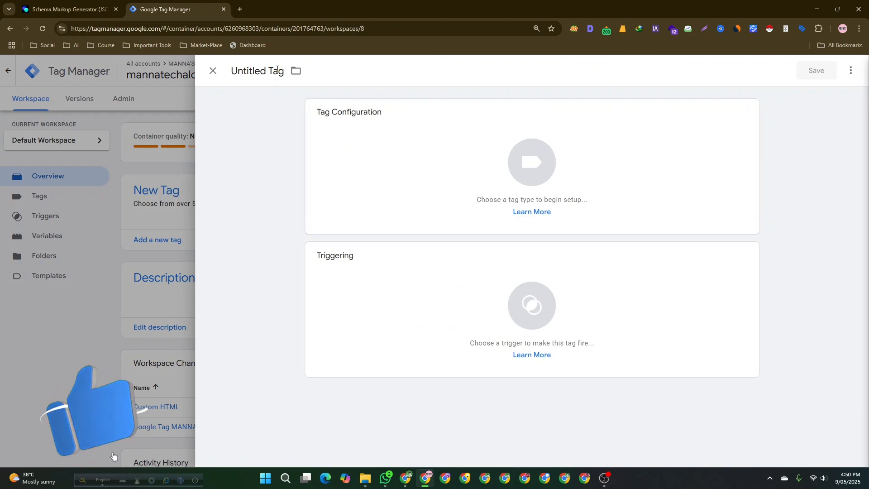
left_click(295, 70)
left_click(256, 75)
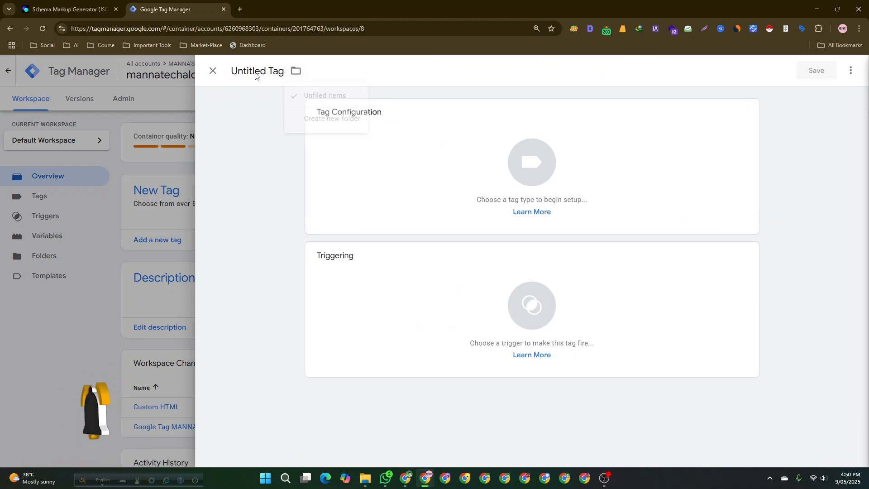
left_click_drag(231, 70, 295, 72)
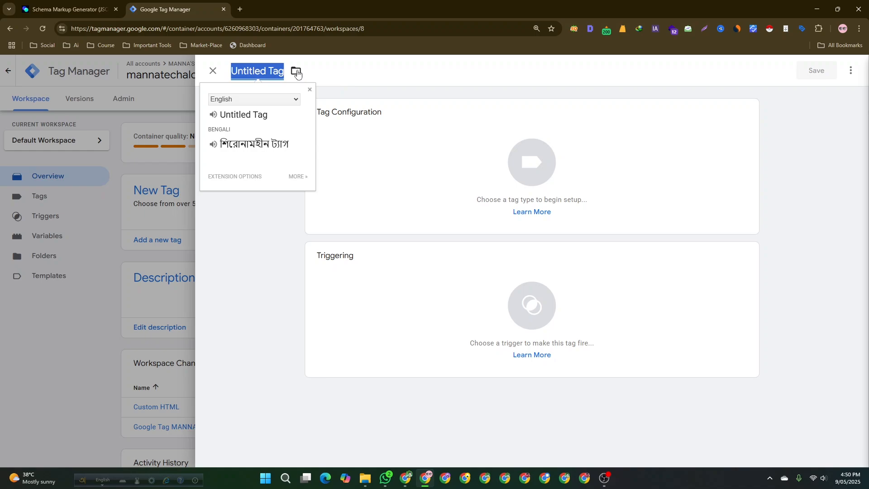
type("MANNA")
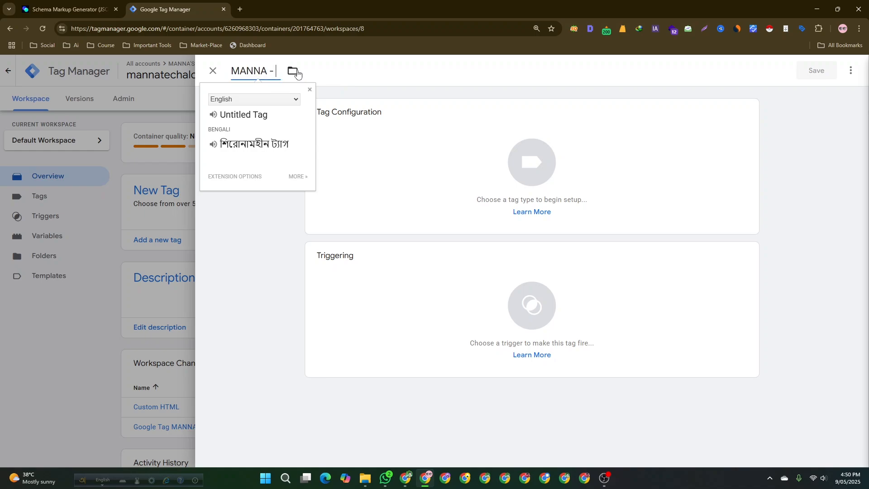
type(" - 09-05-2025")
- Set the tag's type to Custom HTML
left_click(448, 194)
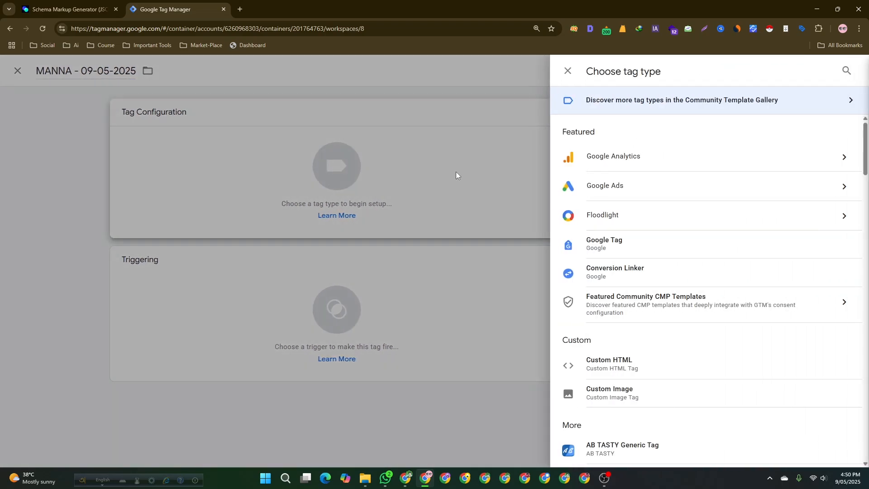
scroll(649, 317, "down", 2)
left_click(645, 275)
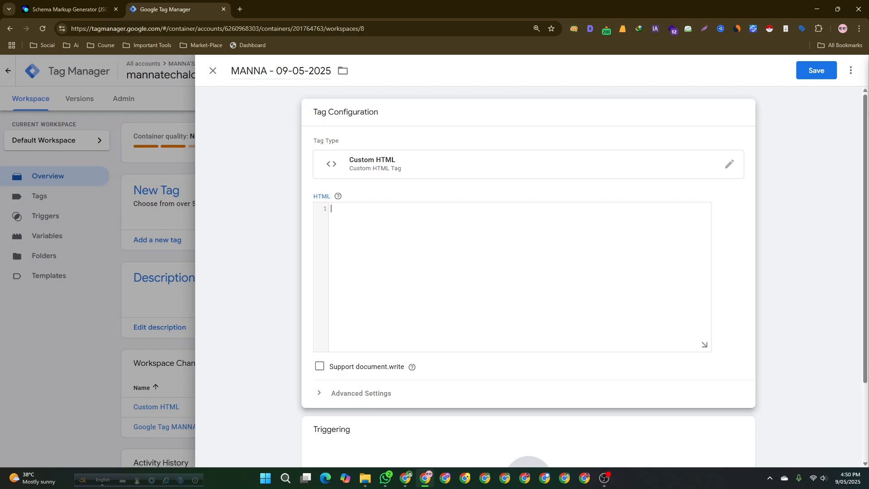
- Copy the generated JSON-LD from the Schema Markup Generator and paste it into the tag's HTML box
left_click(88, 5)
left_click(813, 191)
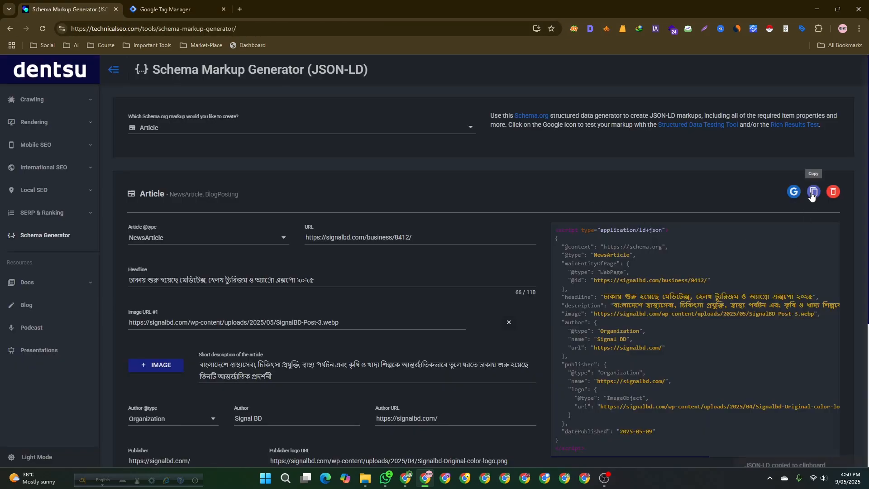
left_click(165, 9)
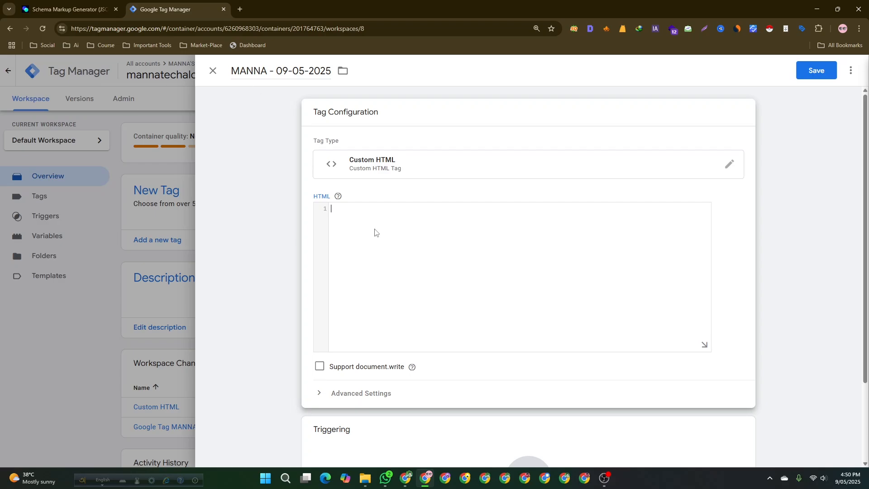
key("ctrl+v")
scroll(341, 301, "up", 3)
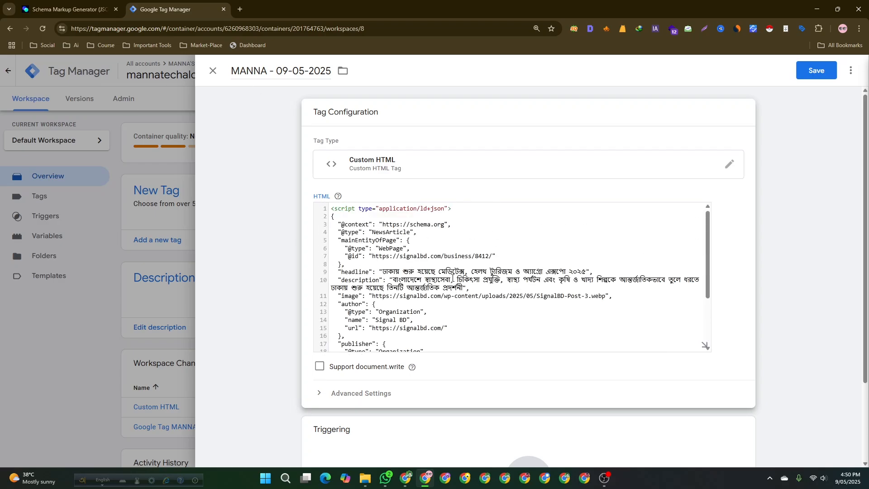
- Review the pasted JSON-LD code in the tag's HTML box
scroll(341, 300, "down", 3)
scroll(448, 242, "down", 2)
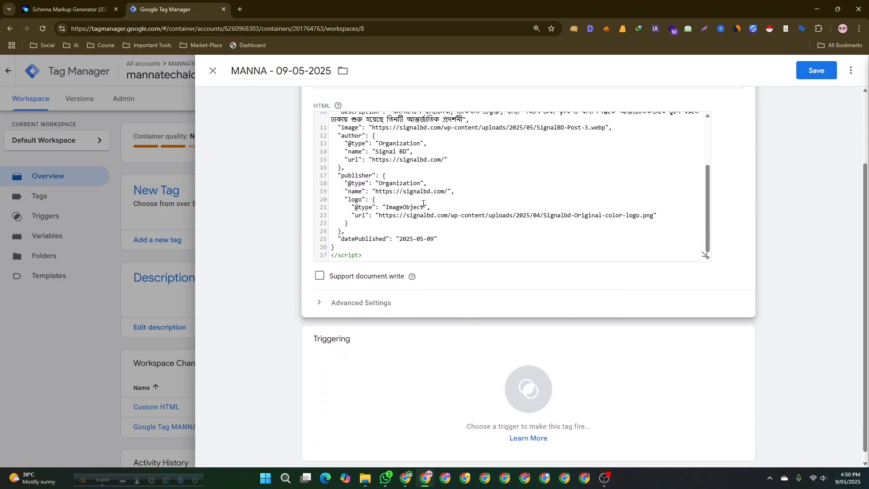
scroll(423, 203, "up", 5)
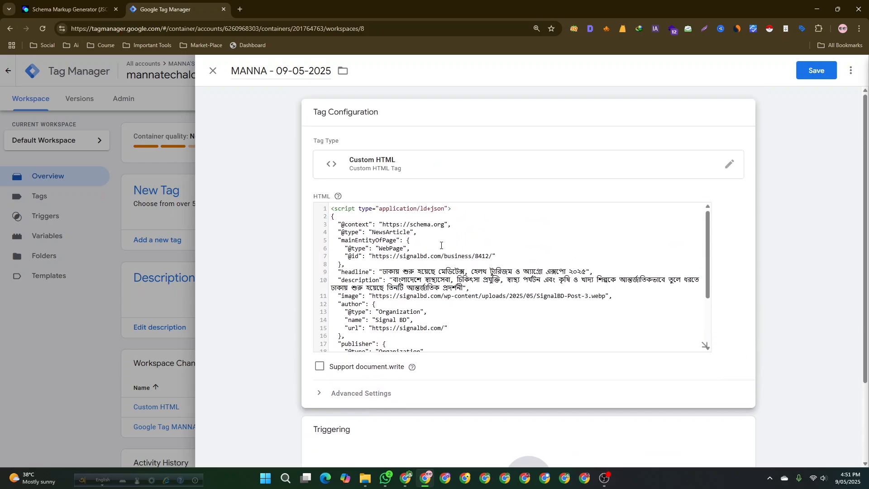
scroll(437, 254, "down", 2)
scroll(405, 273, "down", 2)
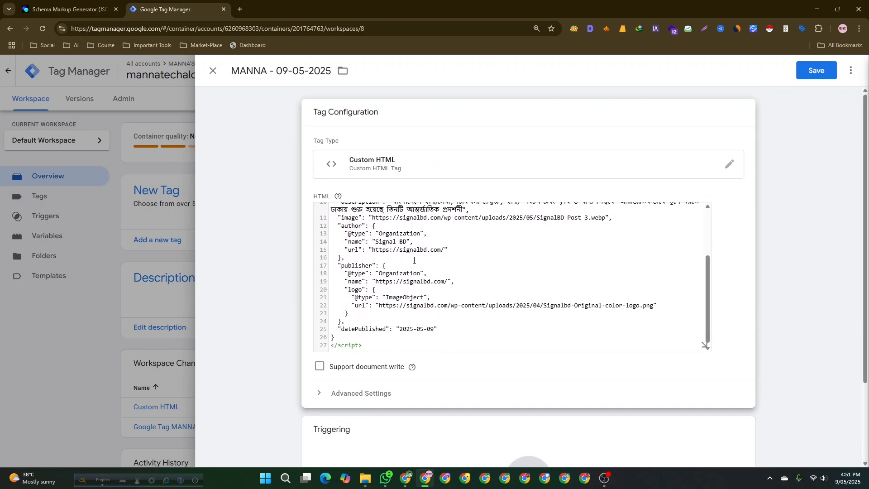
scroll(414, 260, "down", 2)
scroll(445, 219, "up", 4)
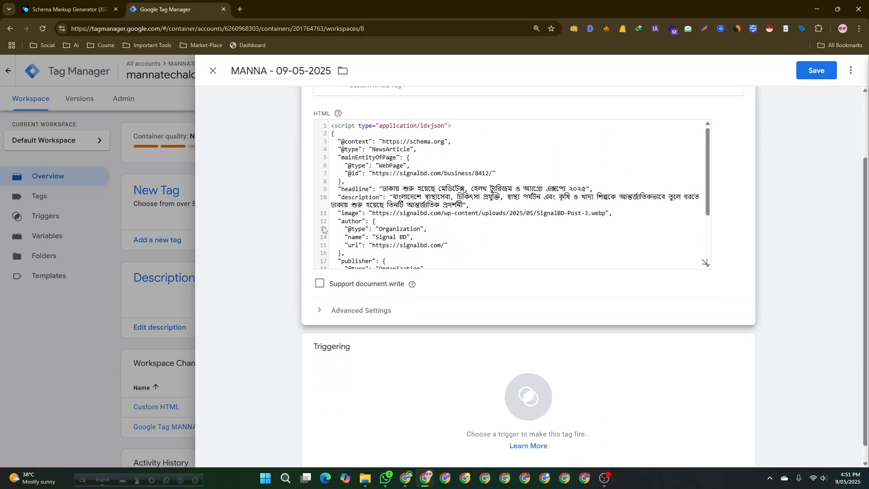
scroll(323, 230, "up", 2)
scroll(317, 281, "down", 3)
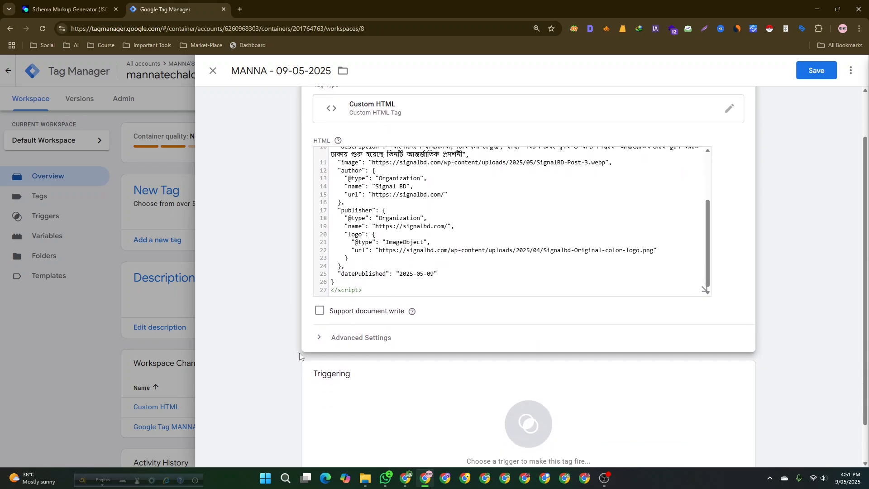
scroll(300, 352, "down", 1)
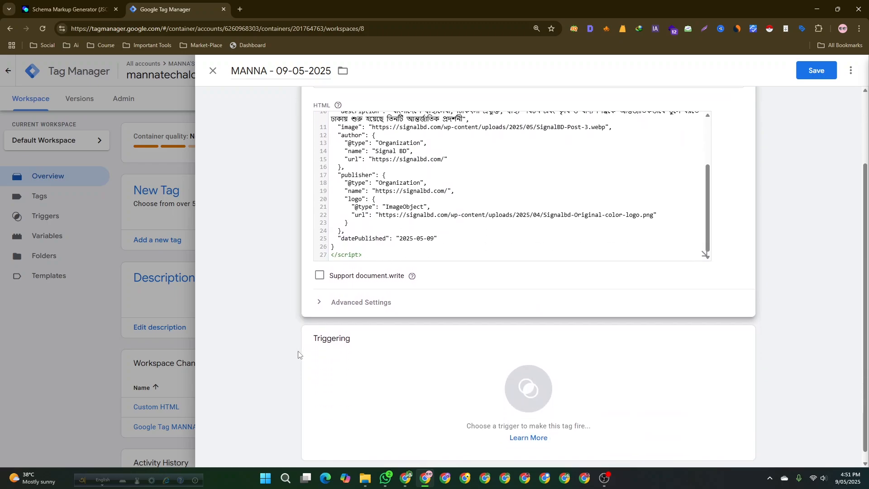
- Add Initialization - All Pages as the tag's firing trigger
left_click(407, 365)
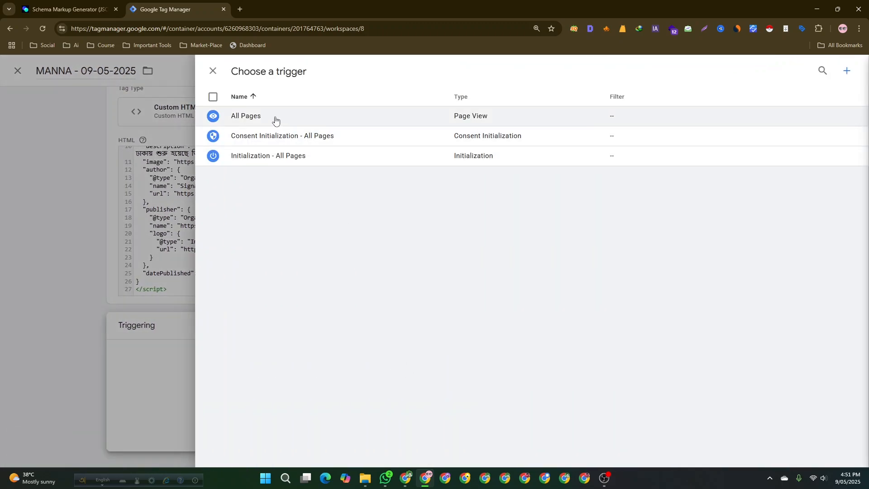
left_click(250, 117)
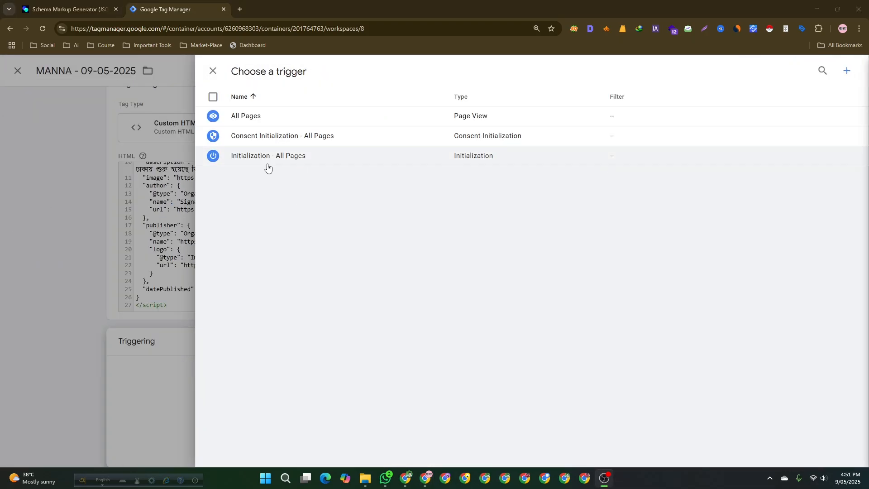
left_click(268, 164)
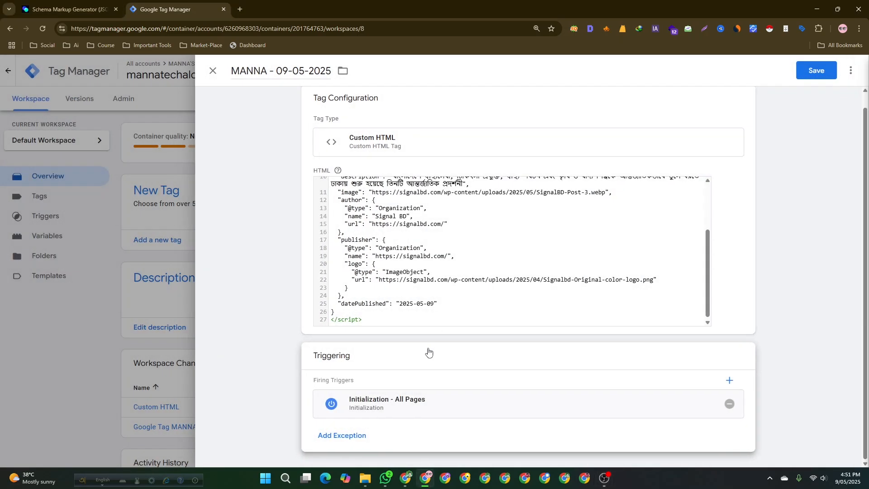
- Save the MANNA - 09-05-2025 tag
scroll(418, 397, "up", 1)
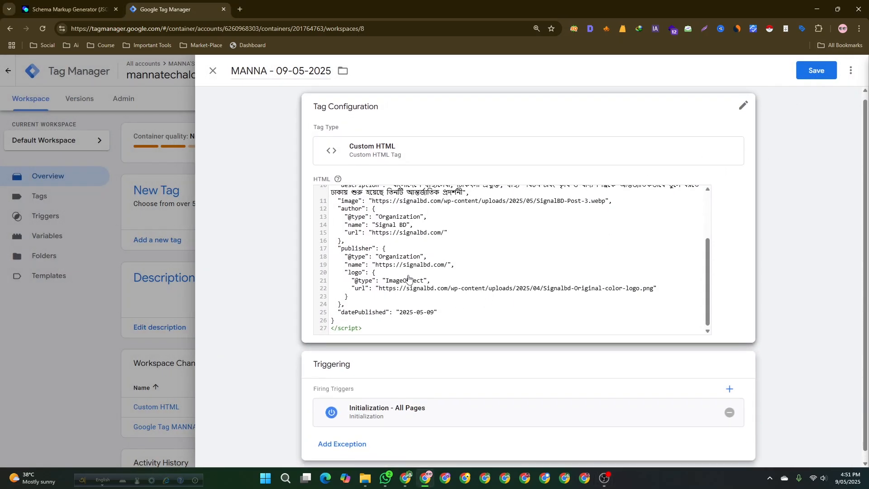
scroll(409, 281, "down", 1)
scroll(562, 275, "up", 1)
left_click_drag(708, 272, 716, 185)
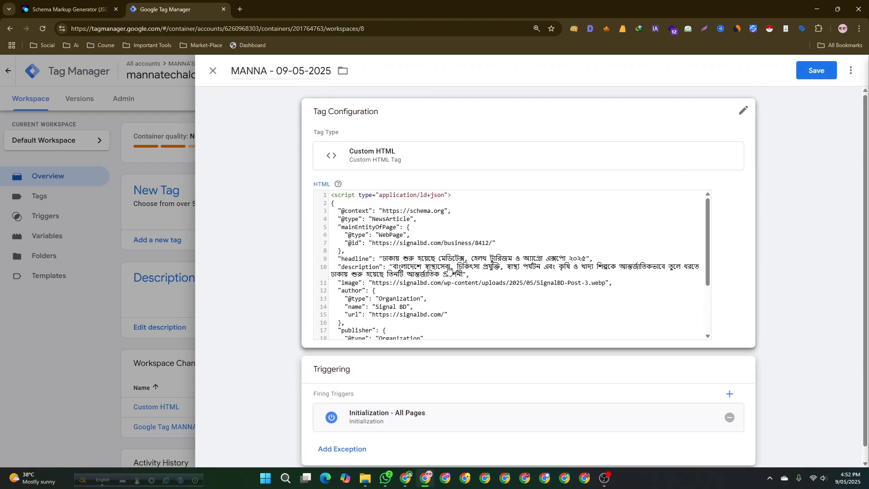
scroll(491, 353, "down", 1)
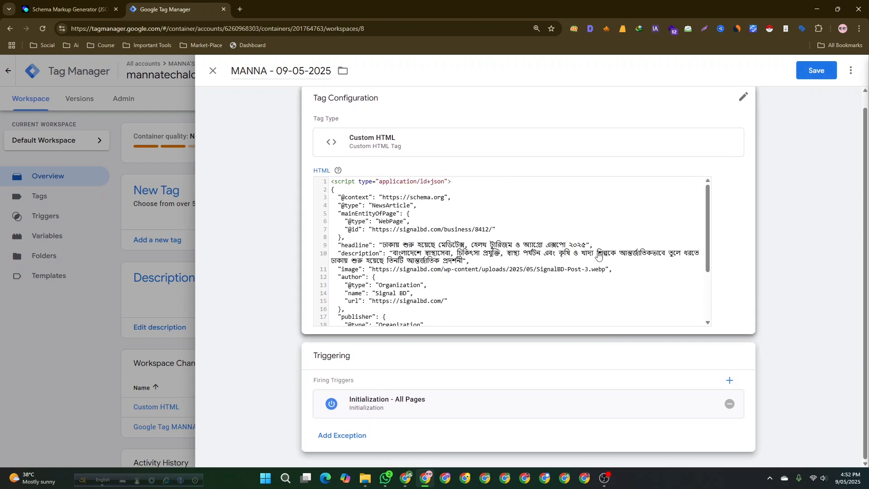
left_click(814, 71)
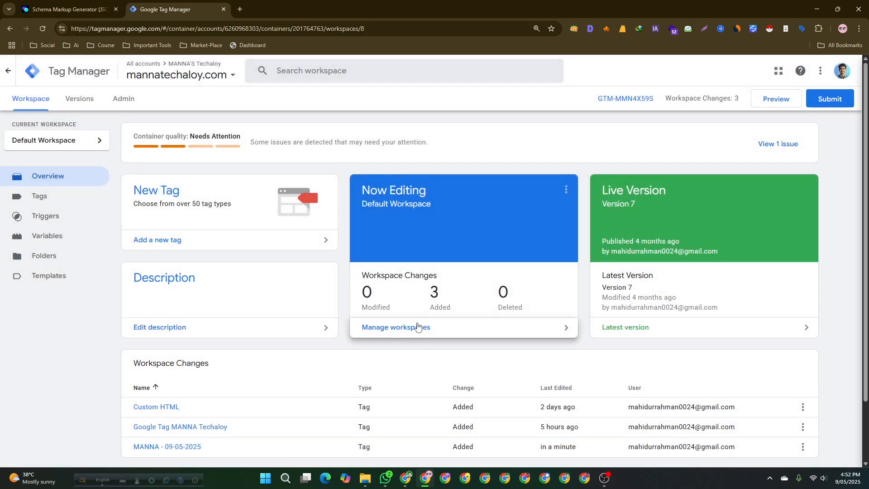
- Open the Submit Changes panel and review its version name, description and workspace changes, then close it without publishing
left_click(824, 101)
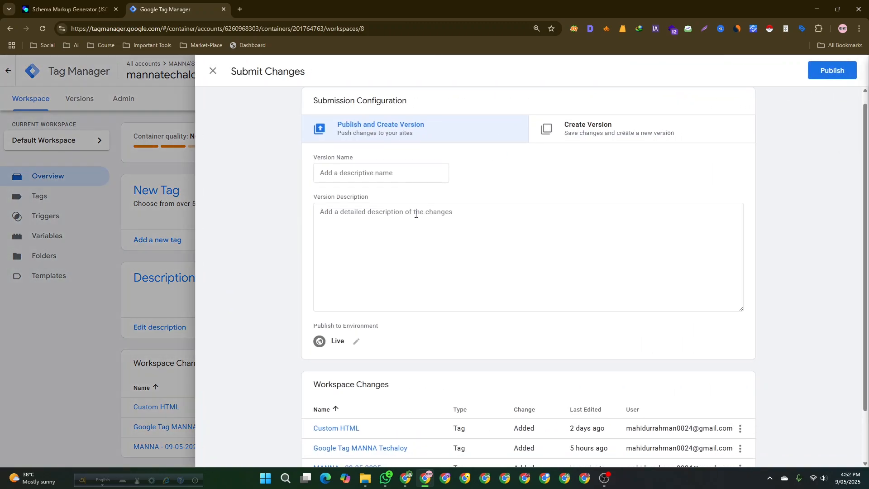
scroll(414, 217, "down", 1)
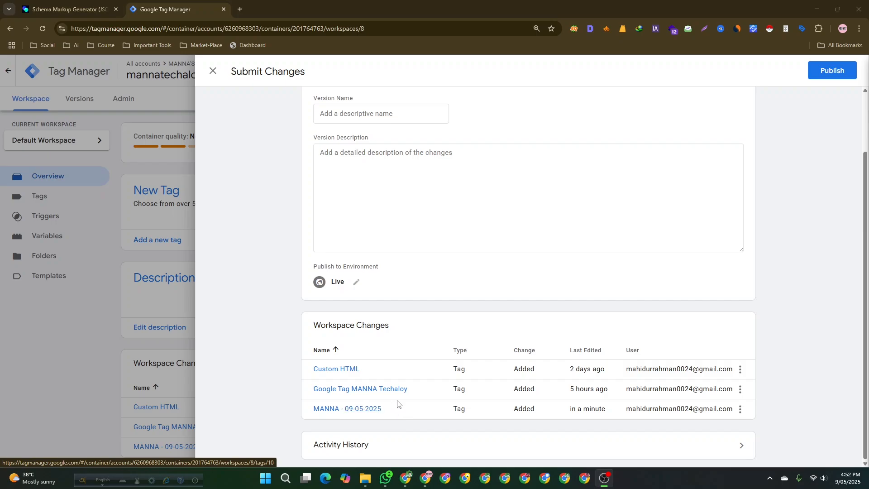
scroll(403, 390, "up", 2)
left_click(383, 180)
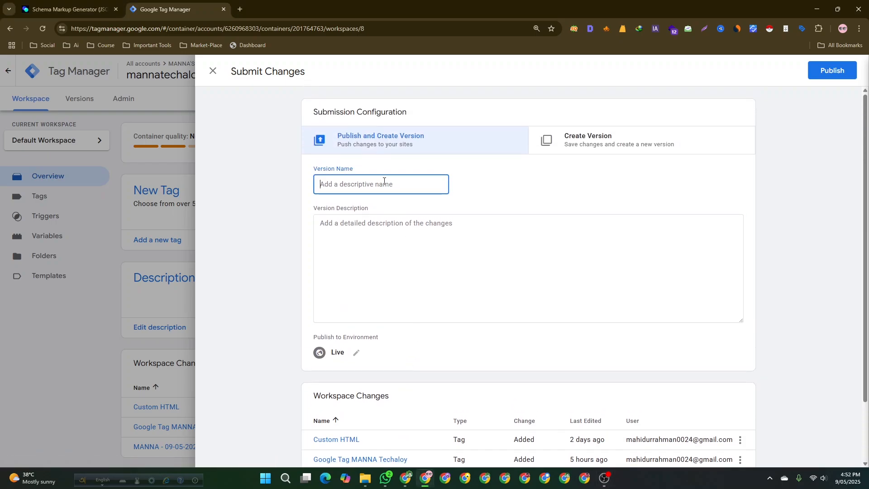
left_click(375, 225)
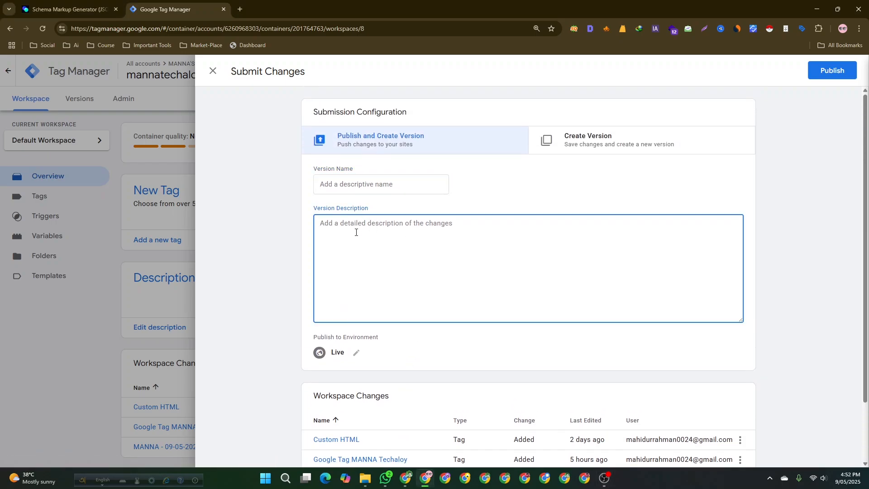
scroll(385, 227, "down", 2)
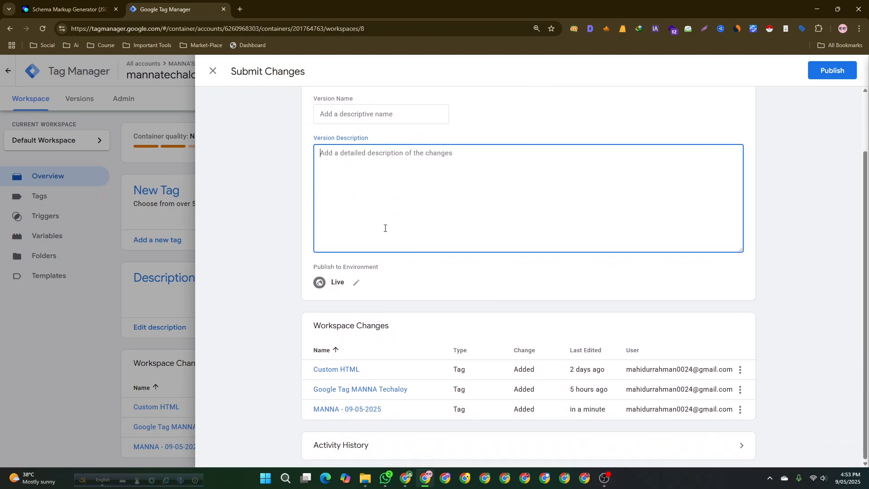
scroll(392, 209, "up", 2)
left_click(389, 182)
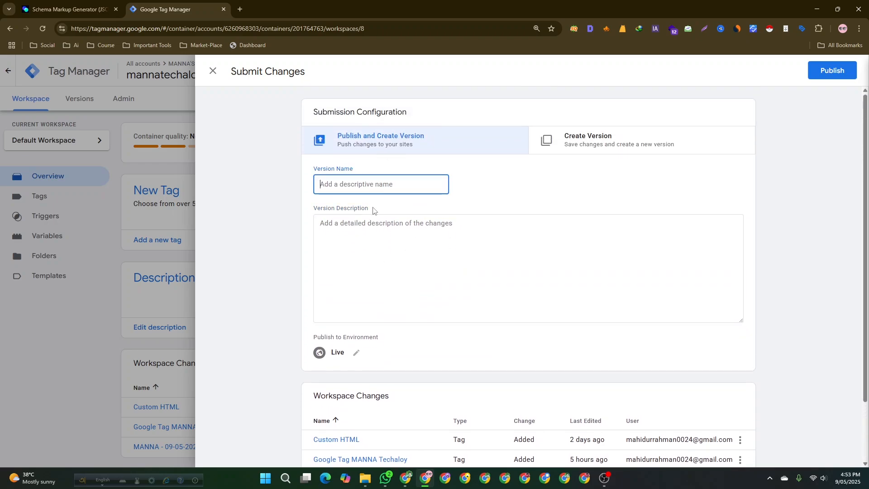
left_click(372, 236)
scroll(446, 317, "down", 2)
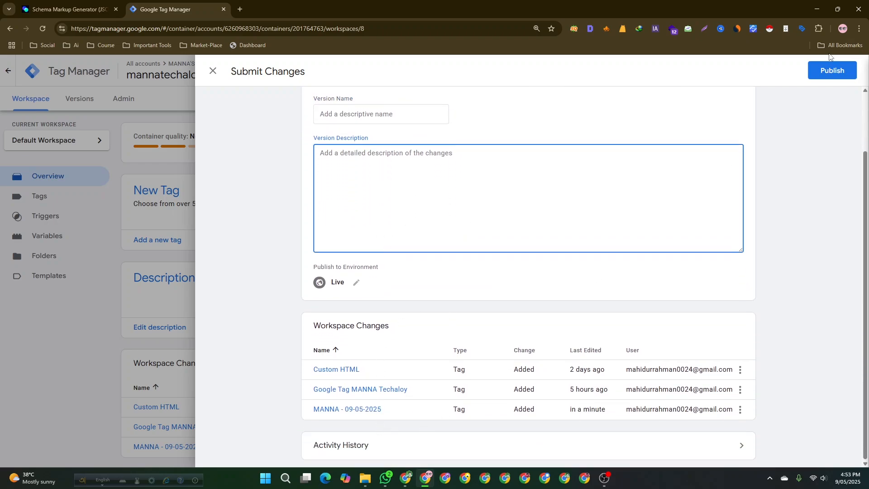
left_click(148, 289)
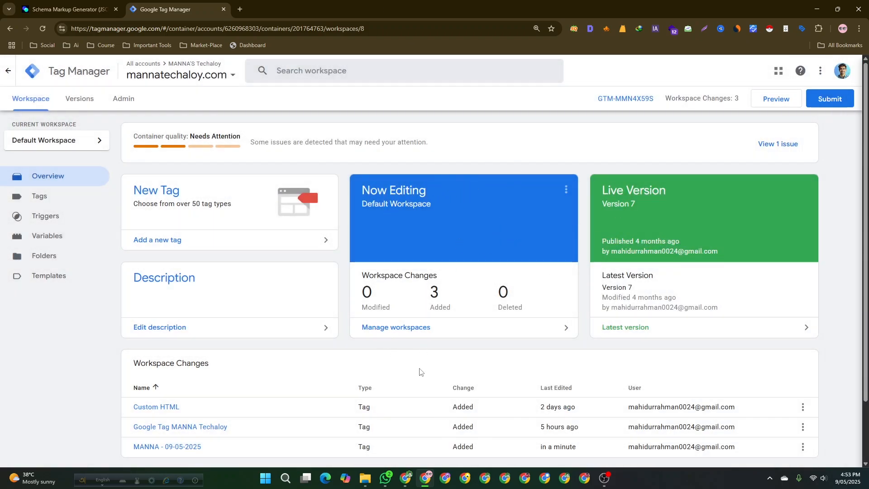
- Switch to the Schema Markup Generator and choose FAQ Page as the schema type
left_click(68, 9)
left_click(163, 127)
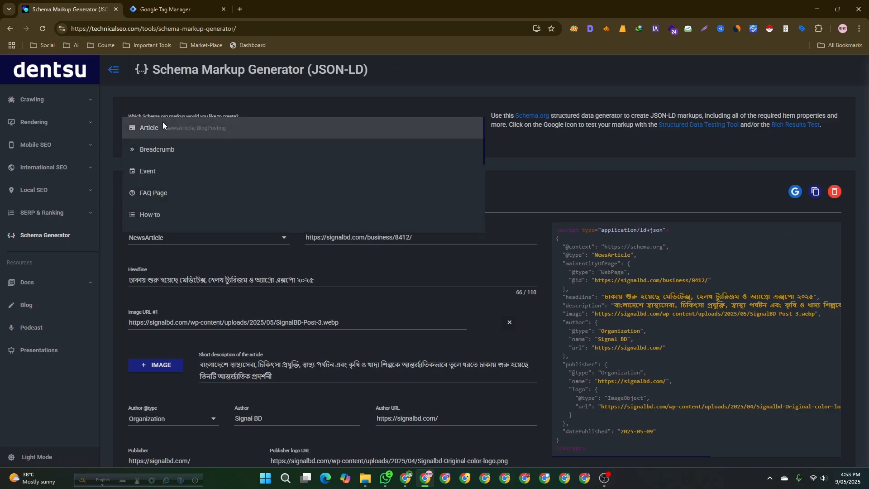
left_click(163, 192)
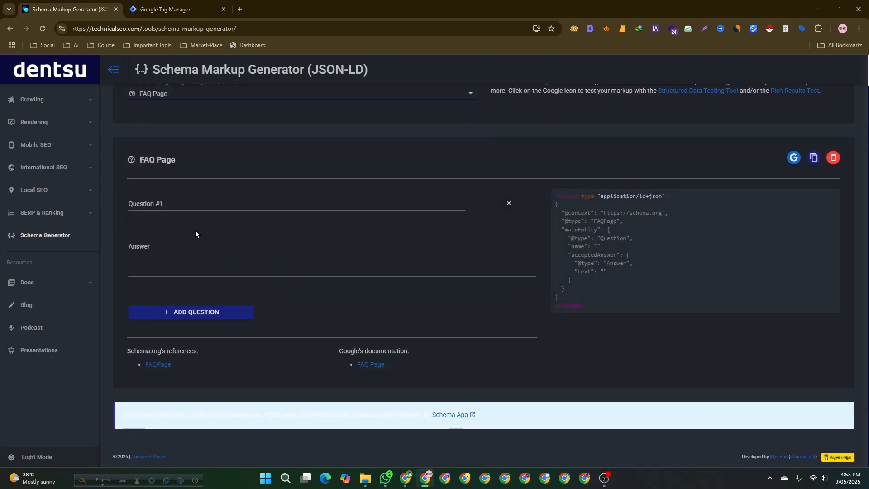
left_click(162, 265)
scroll(167, 253, "up", 1)
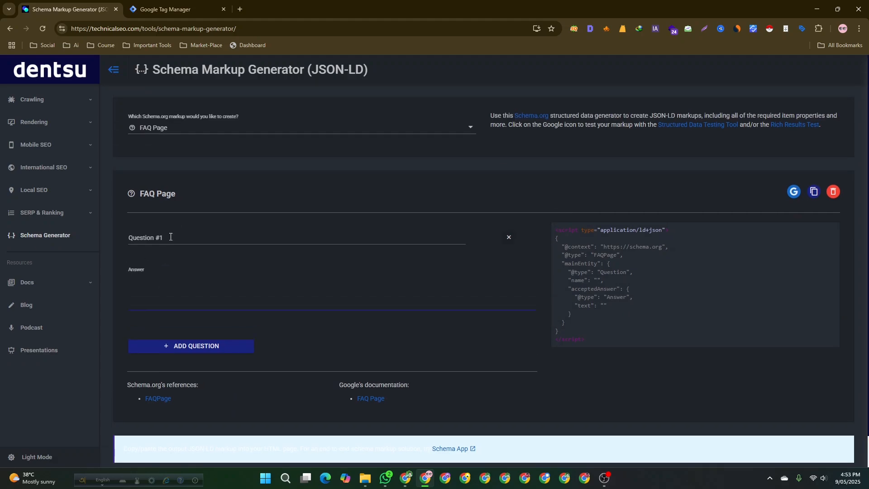
- Change the generator's schema type to Organization
left_click(171, 132)
scroll(178, 161, "down", 2)
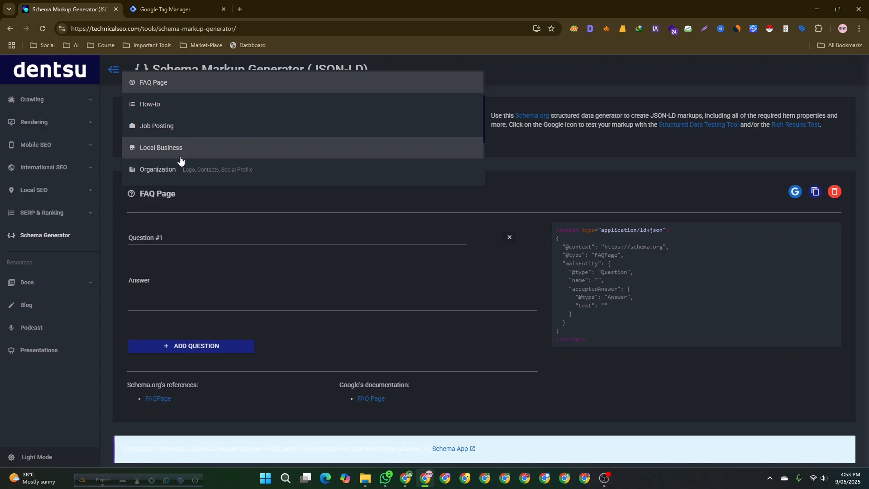
scroll(180, 160, "down", 1)
left_click(179, 127)
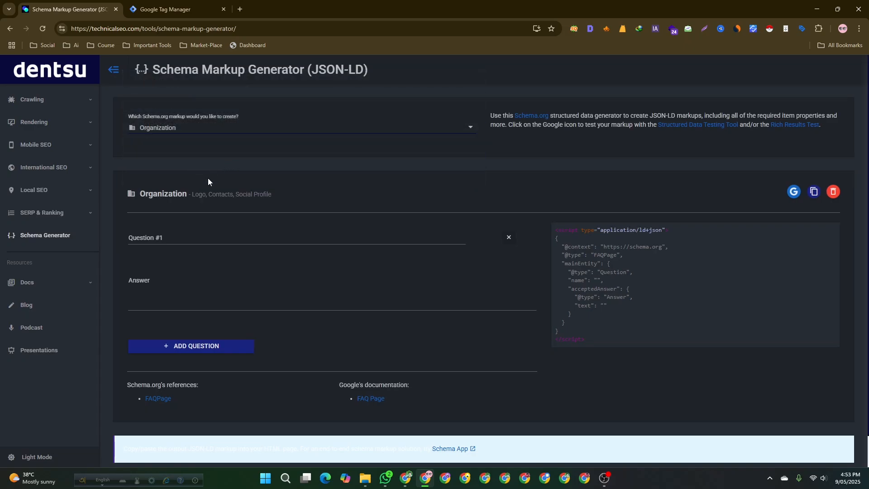
left_click(214, 6)
left_click(77, 7)
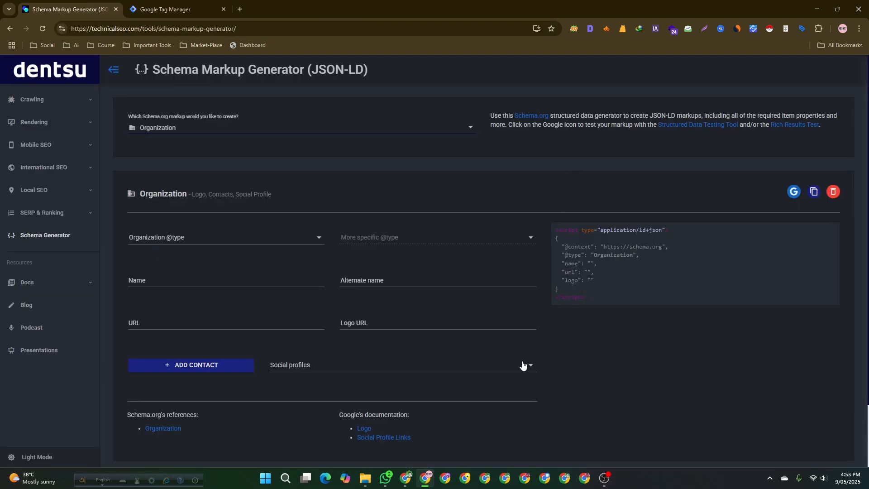